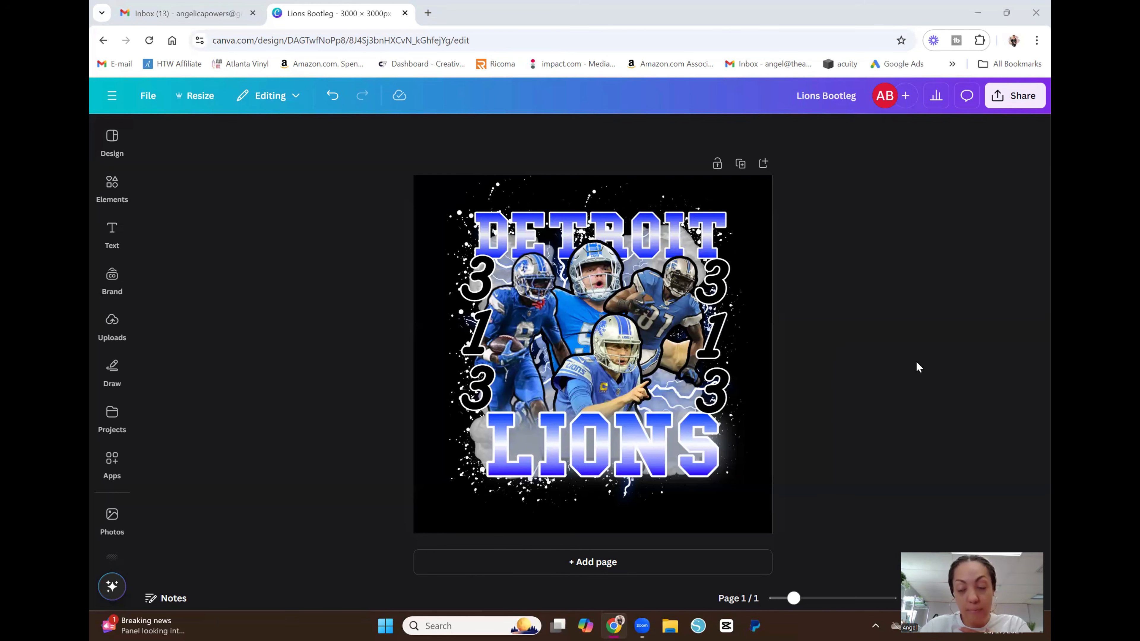
# - Add a blank second page to the design, try white and blue backgrounds, and set its background colour to black
pyautogui.click(745, 564)
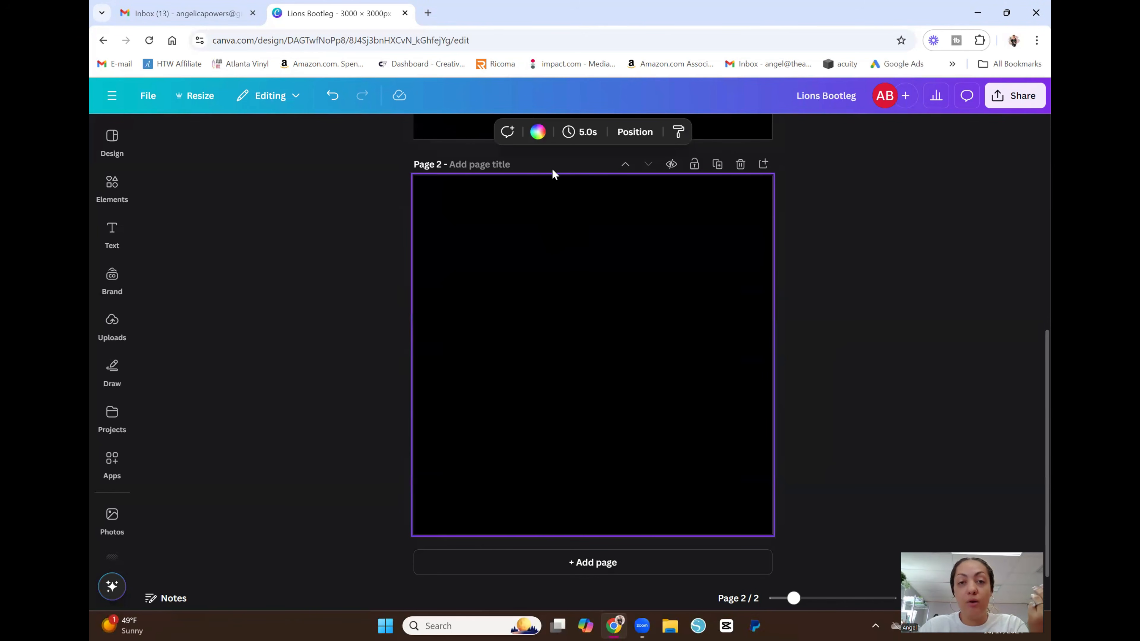
pyautogui.click(538, 132)
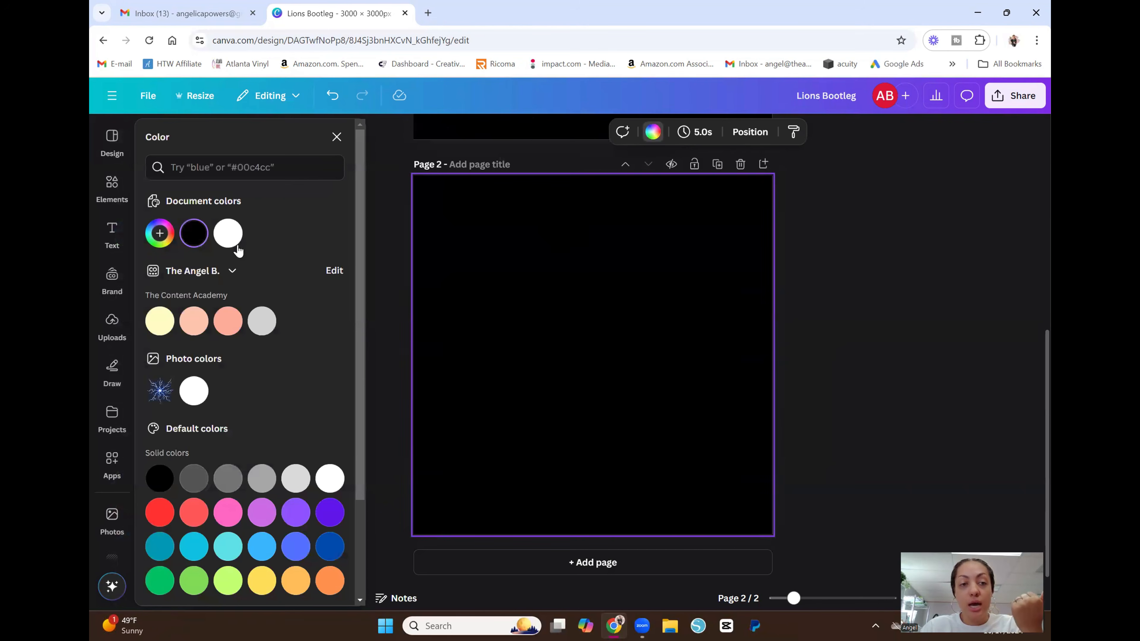
pyautogui.click(235, 243)
pyautogui.click(329, 546)
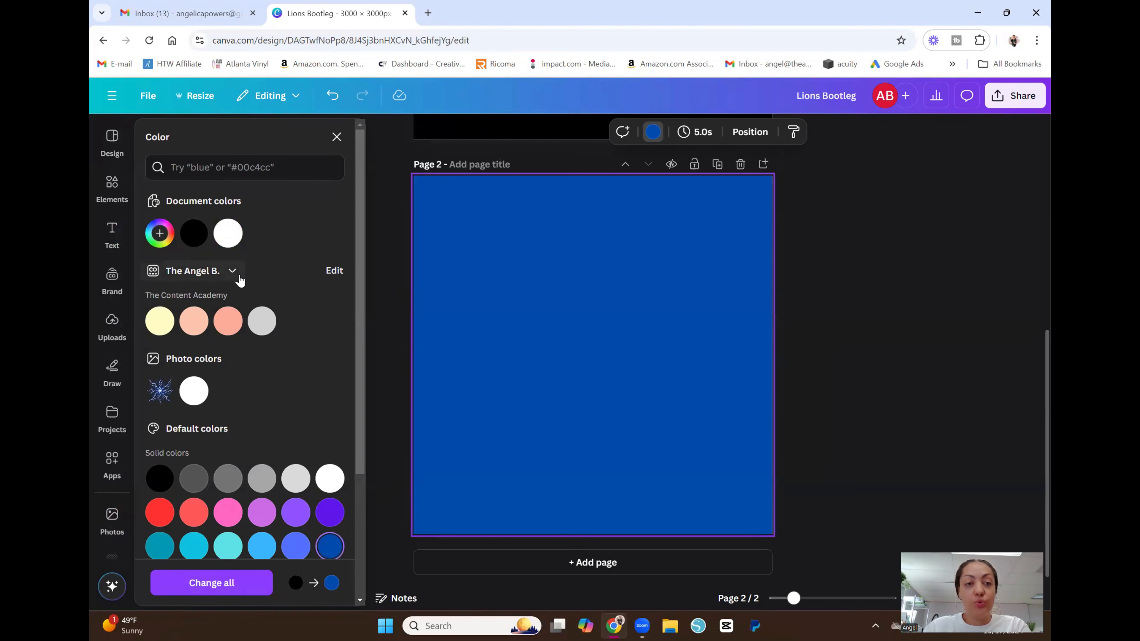
pyautogui.click(194, 233)
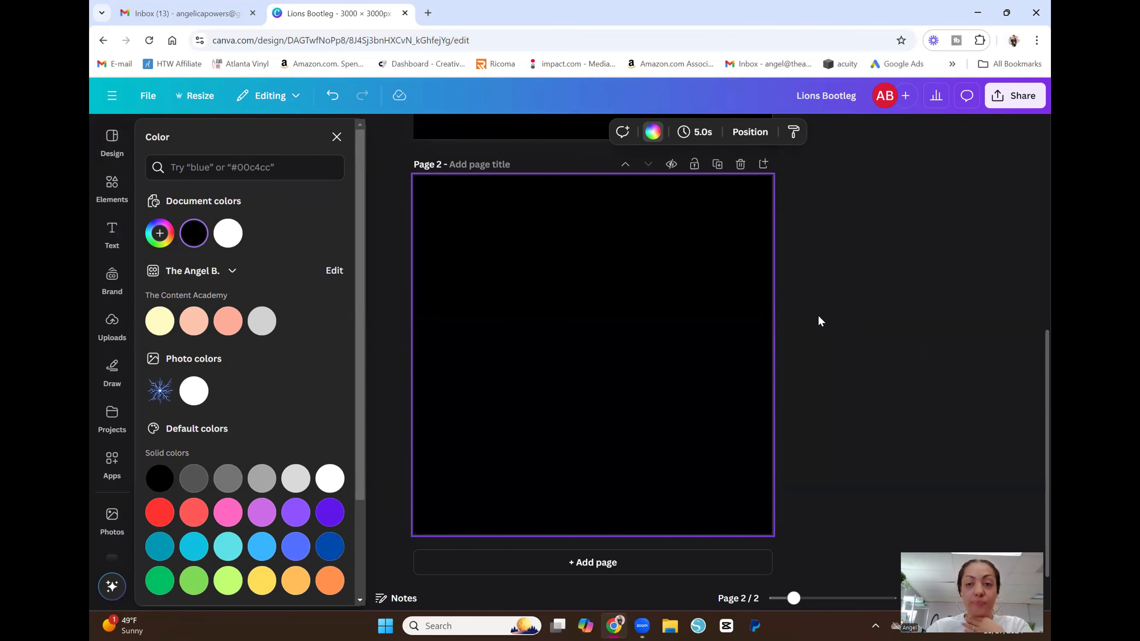
pyautogui.click(818, 316)
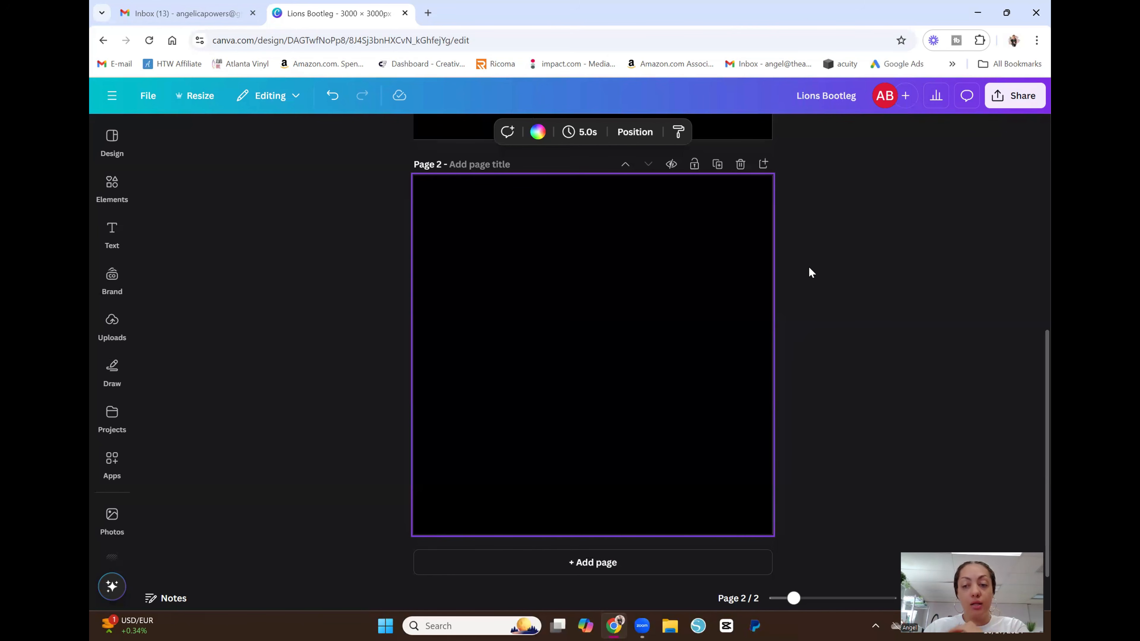
# - Place the uploaded photo of player 97 on page 2, remove its background and move the cutout slightly up
pyautogui.scroll(5, 839, 274)
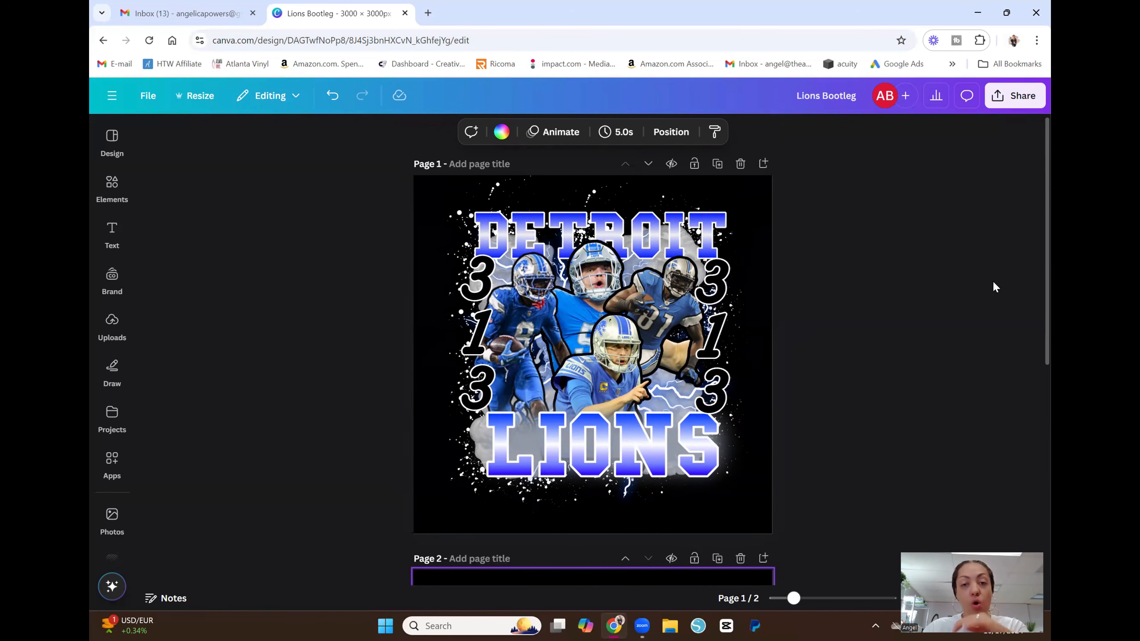
pyautogui.scroll(-4, 988, 297)
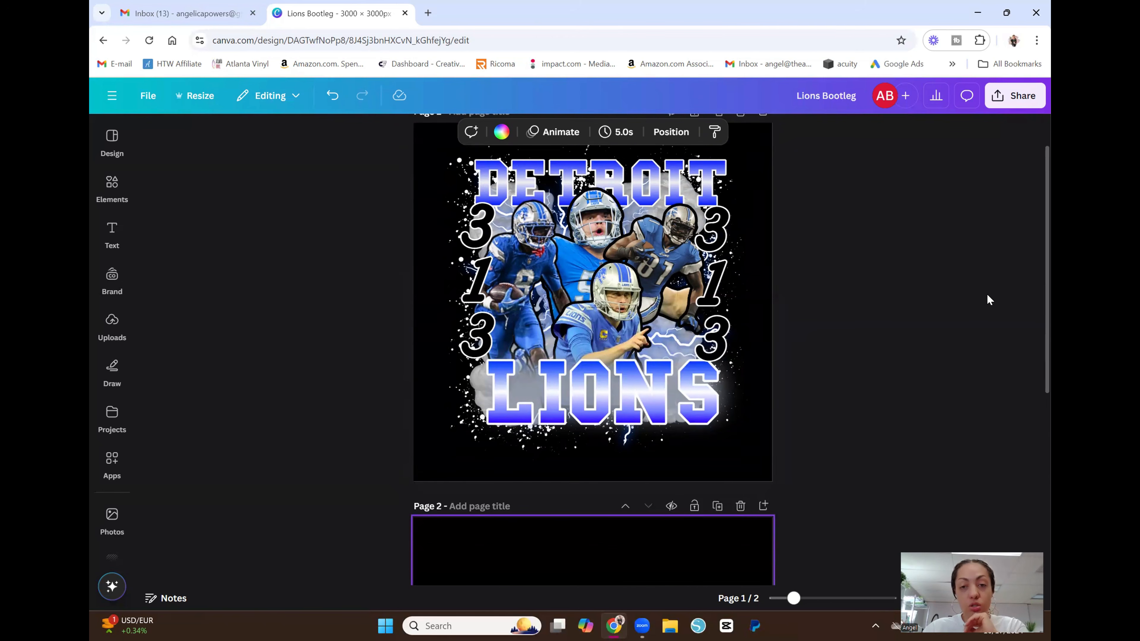
pyautogui.scroll(1, 989, 300)
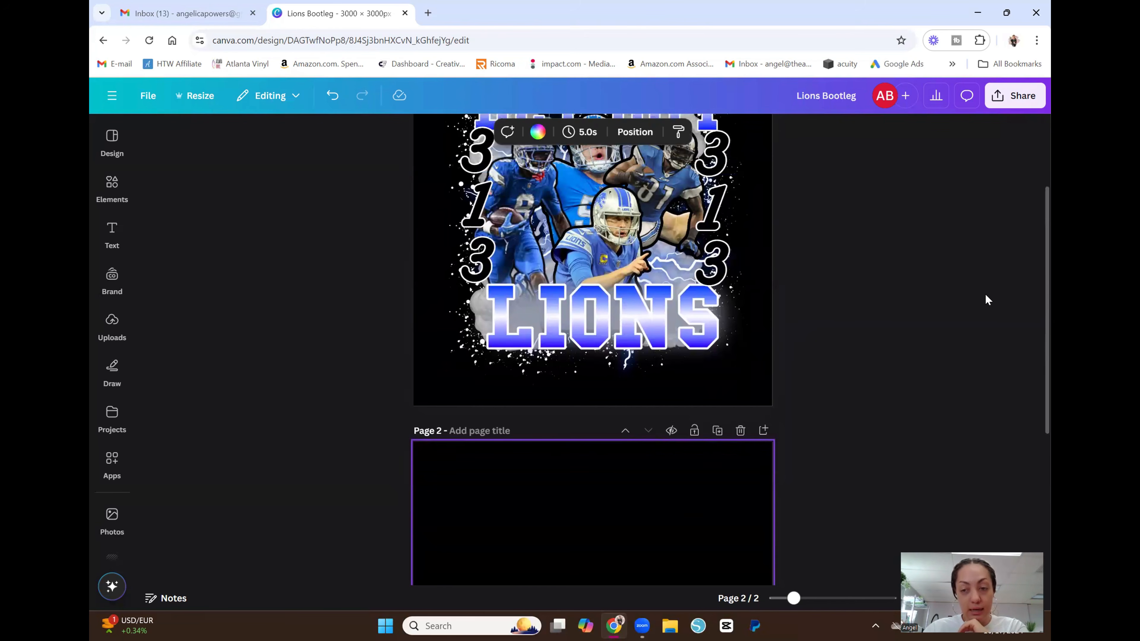
pyautogui.scroll(-4, 986, 295)
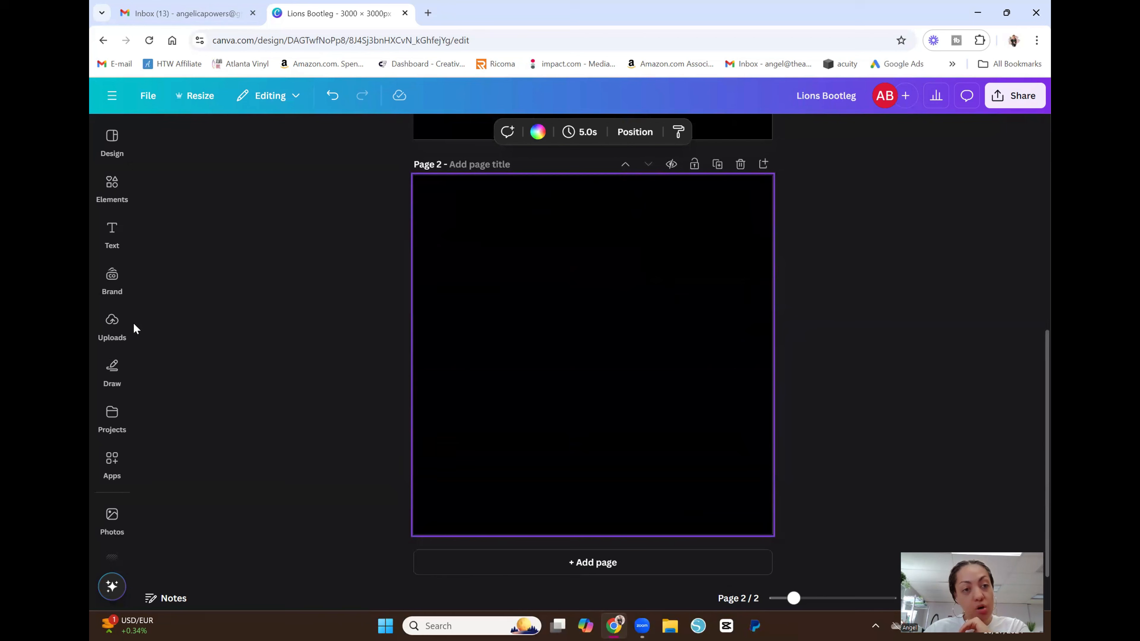
pyautogui.click(119, 330)
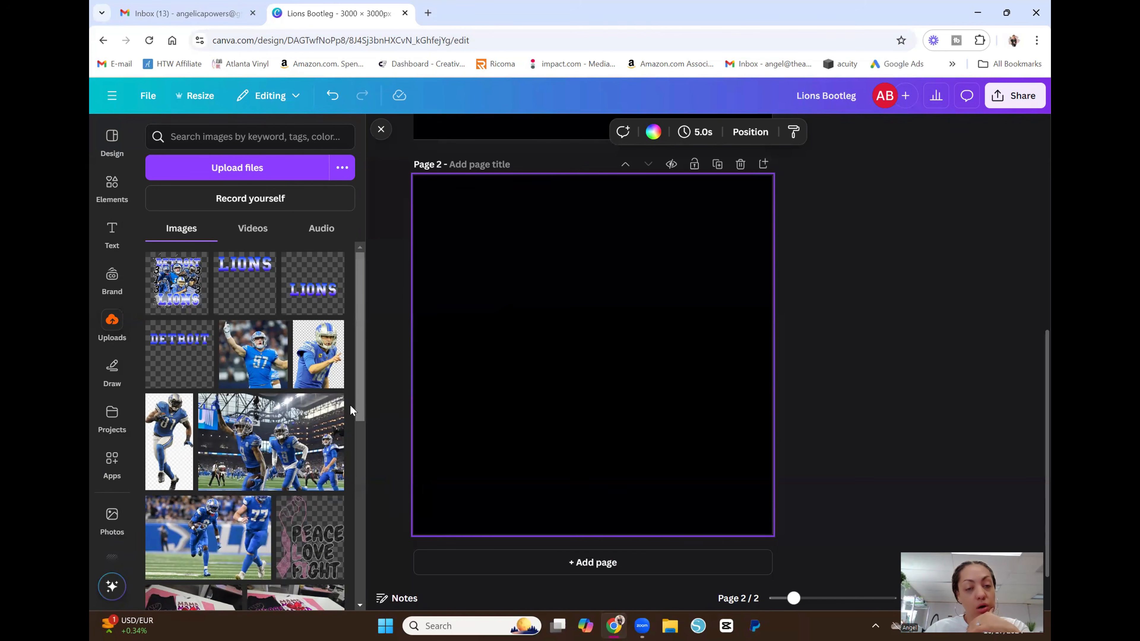
pyautogui.click(236, 367)
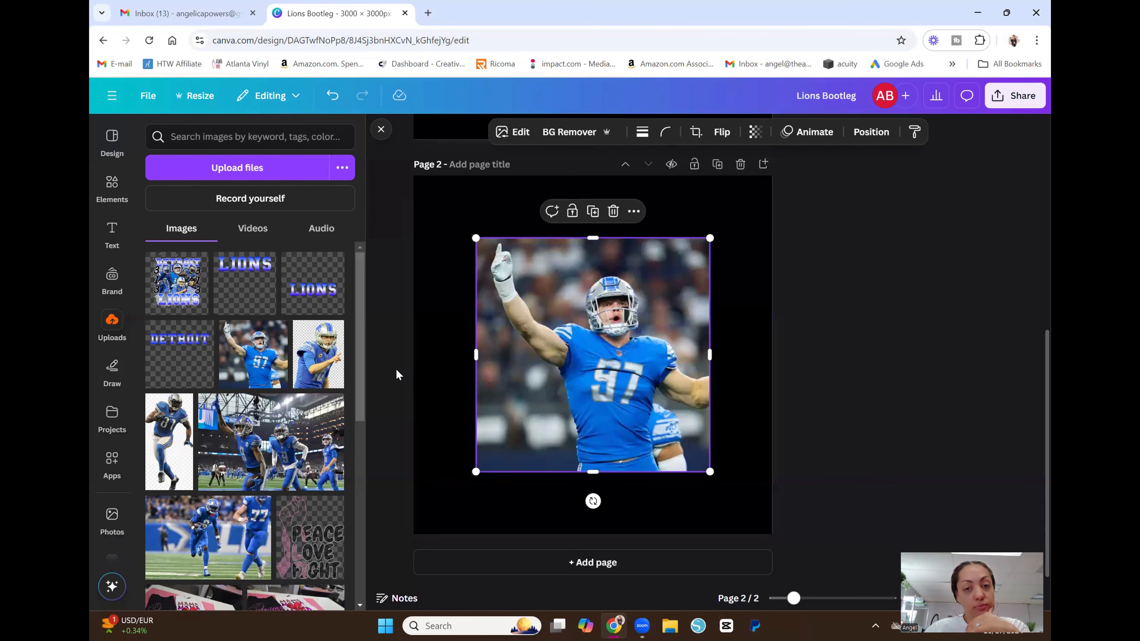
pyautogui.click(572, 137)
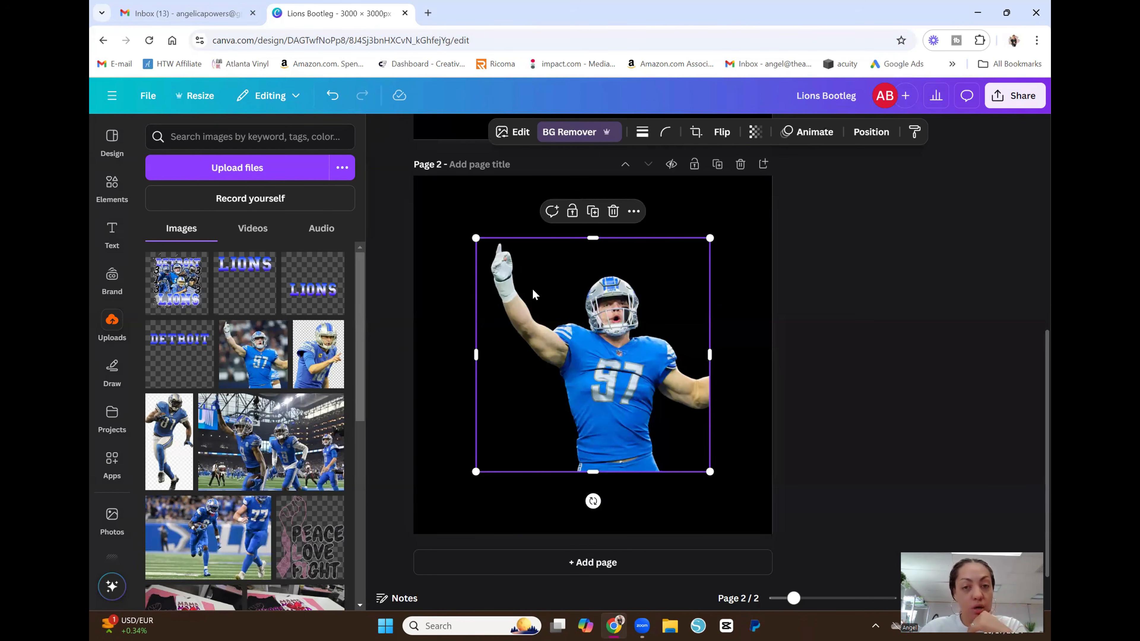
pyautogui.moveTo(533, 294); pyautogui.dragTo(534, 273)
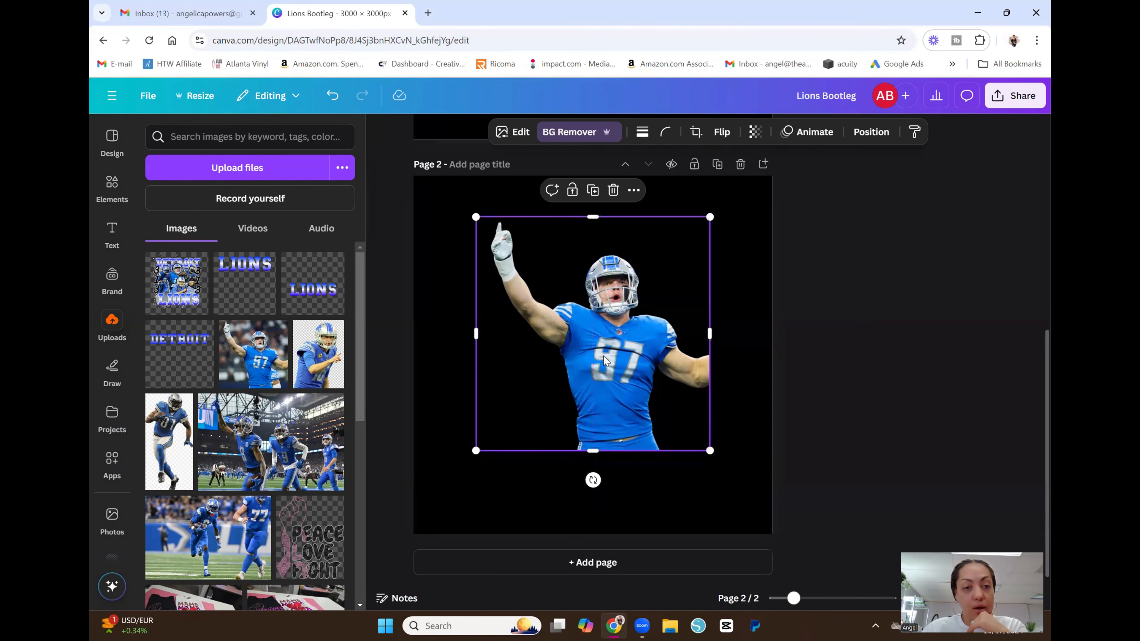
# - Add the uploaded photo of the pointing quarterback, enlarge it to about 1384 × 1846 px, remove its background and move it in front of player 97
pyautogui.click(333, 361)
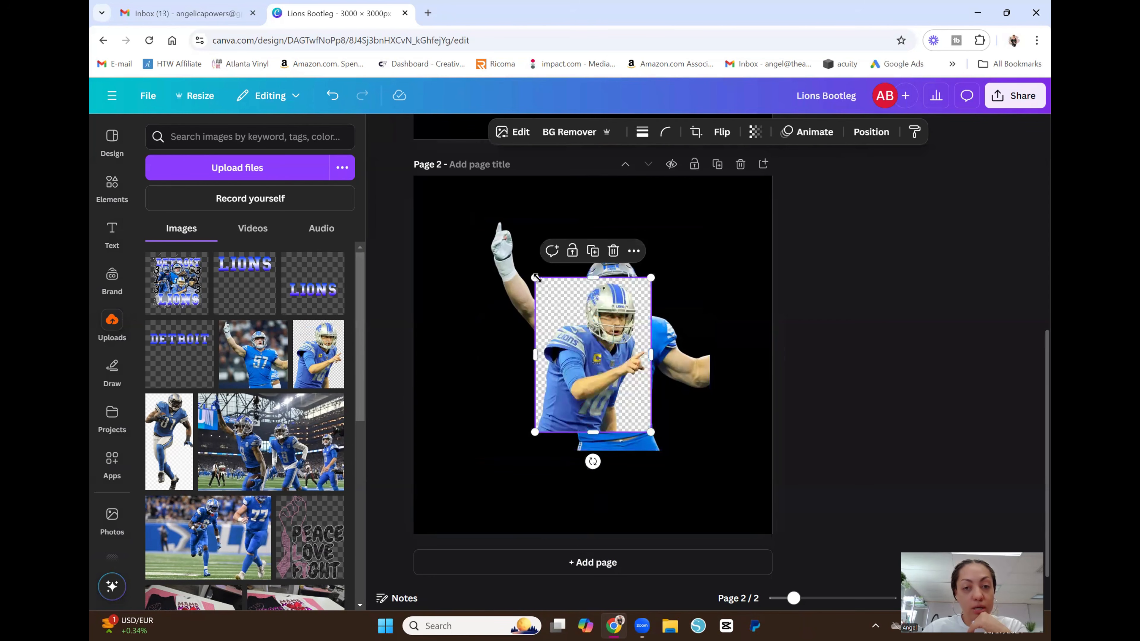
pyautogui.moveTo(536, 278); pyautogui.dragTo(485, 211)
pyautogui.click(552, 132)
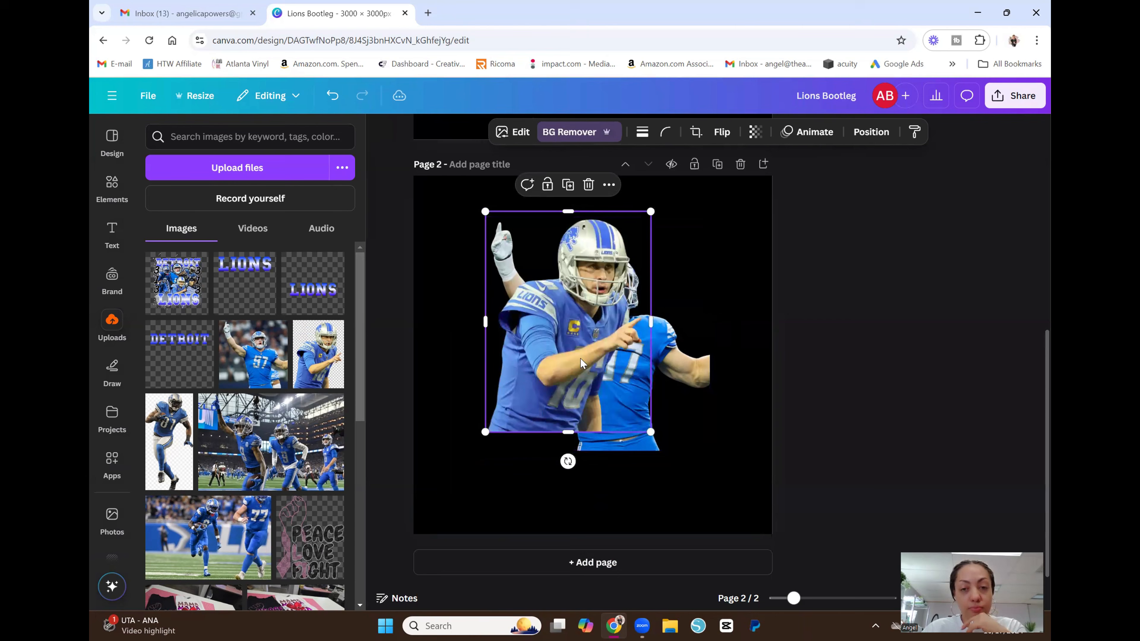
pyautogui.moveTo(581, 359); pyautogui.dragTo(628, 420)
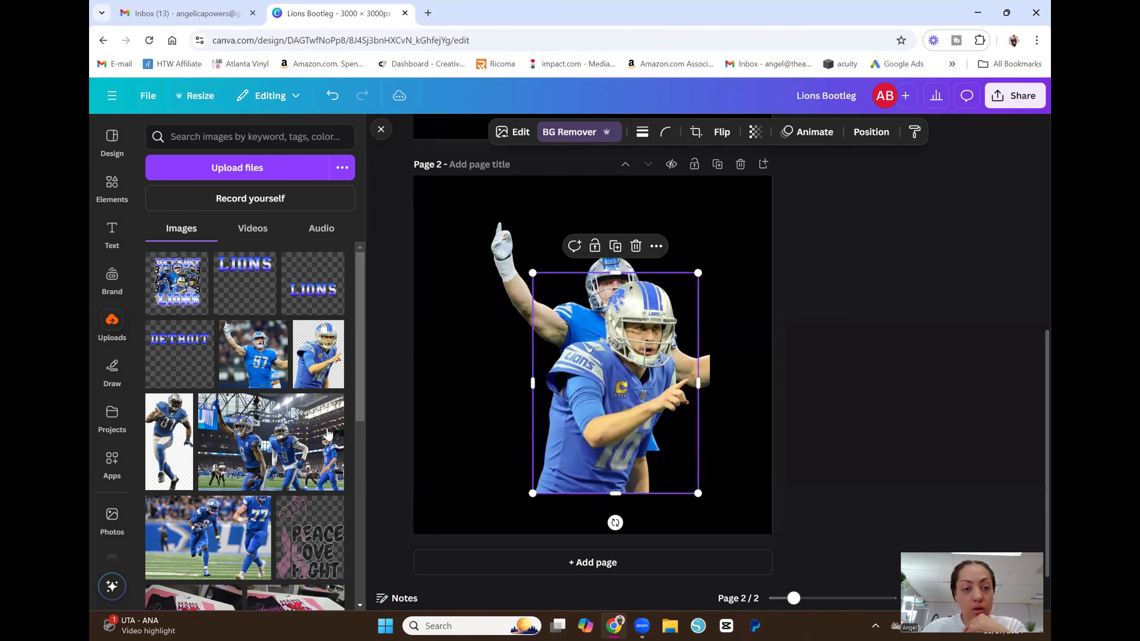
# - Add the uploaded photo of player 81, remove its background and place the cutout on the left side of page 2
pyautogui.click(167, 449)
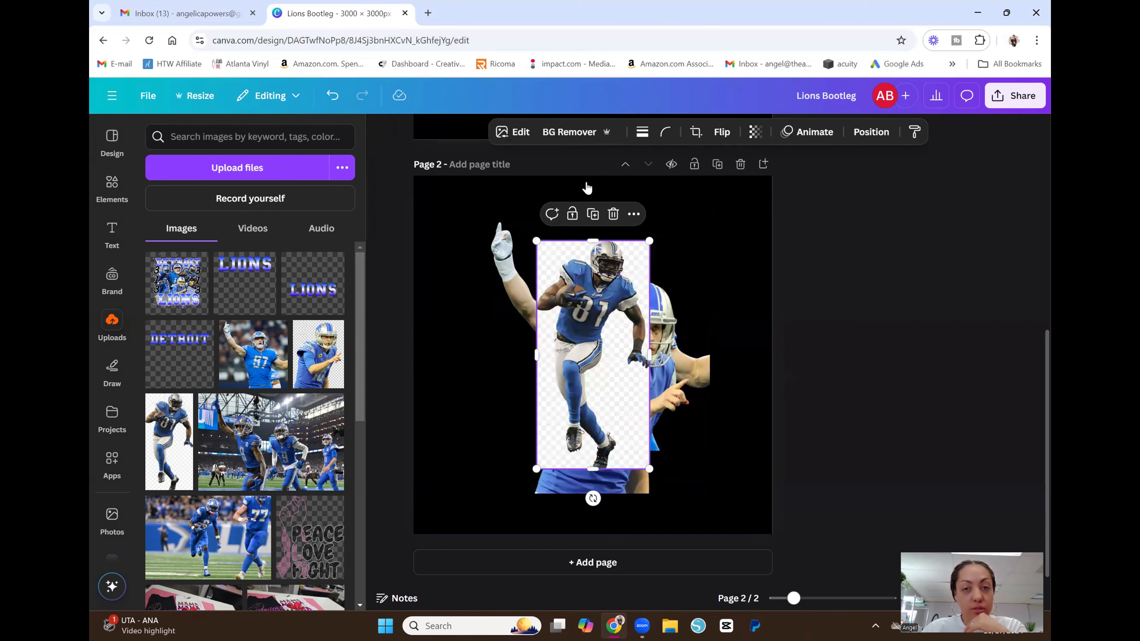
pyautogui.click(561, 132)
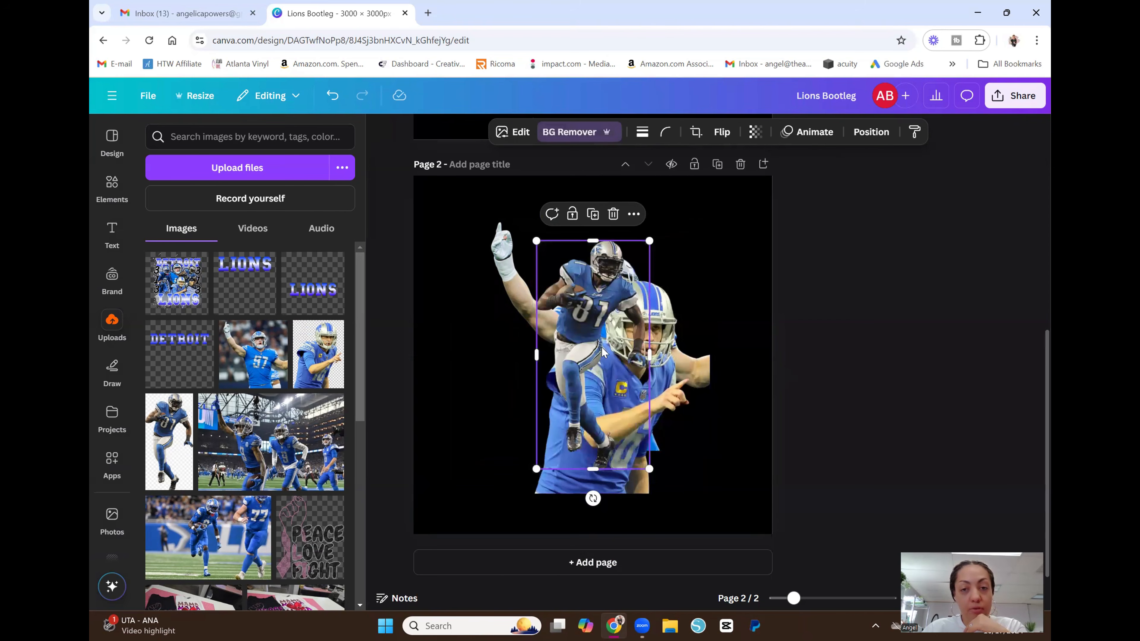
pyautogui.moveTo(601, 352); pyautogui.dragTo(485, 311)
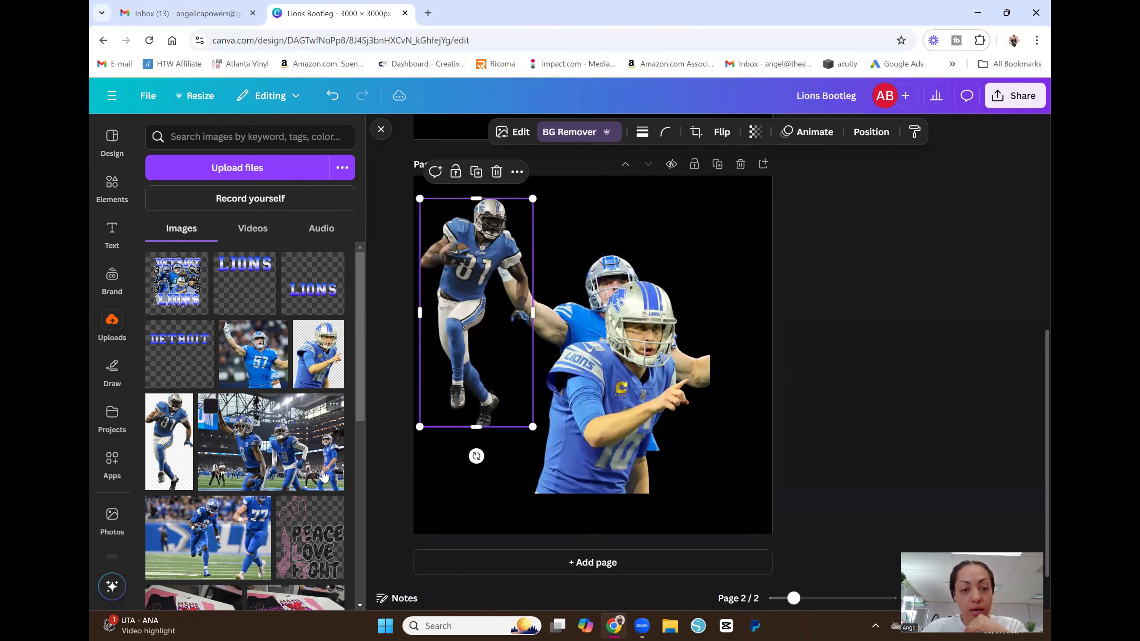
# - Add the photo of the running ball carrier, crop out player 77, remove the background and place the cutout on the page's right side
pyautogui.click(208, 537)
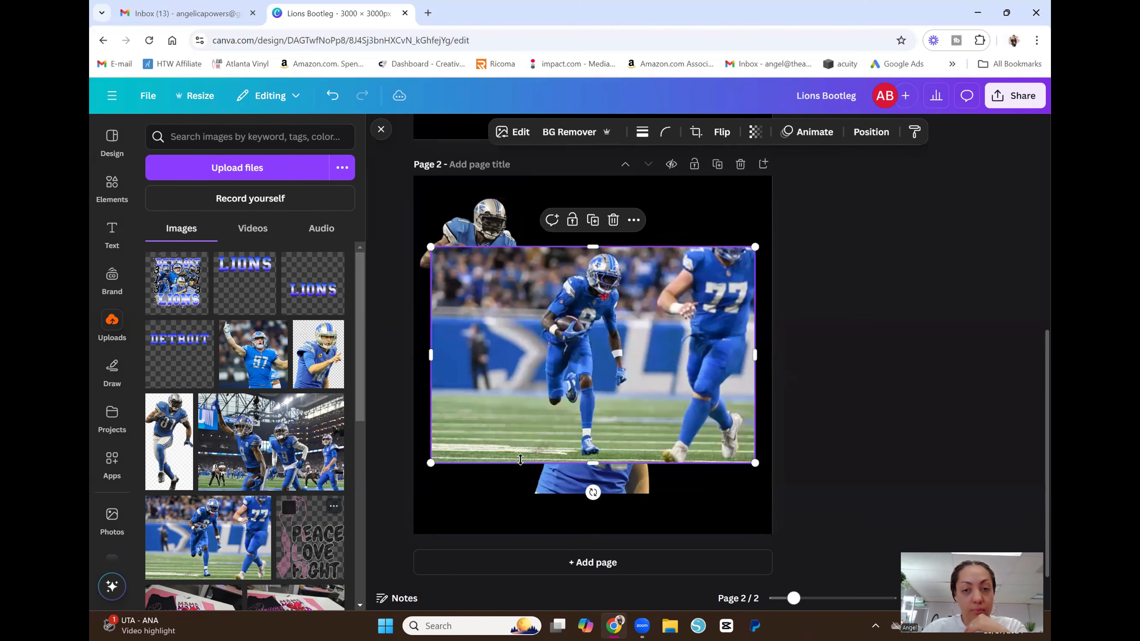
pyautogui.moveTo(430, 355); pyautogui.dragTo(541, 350)
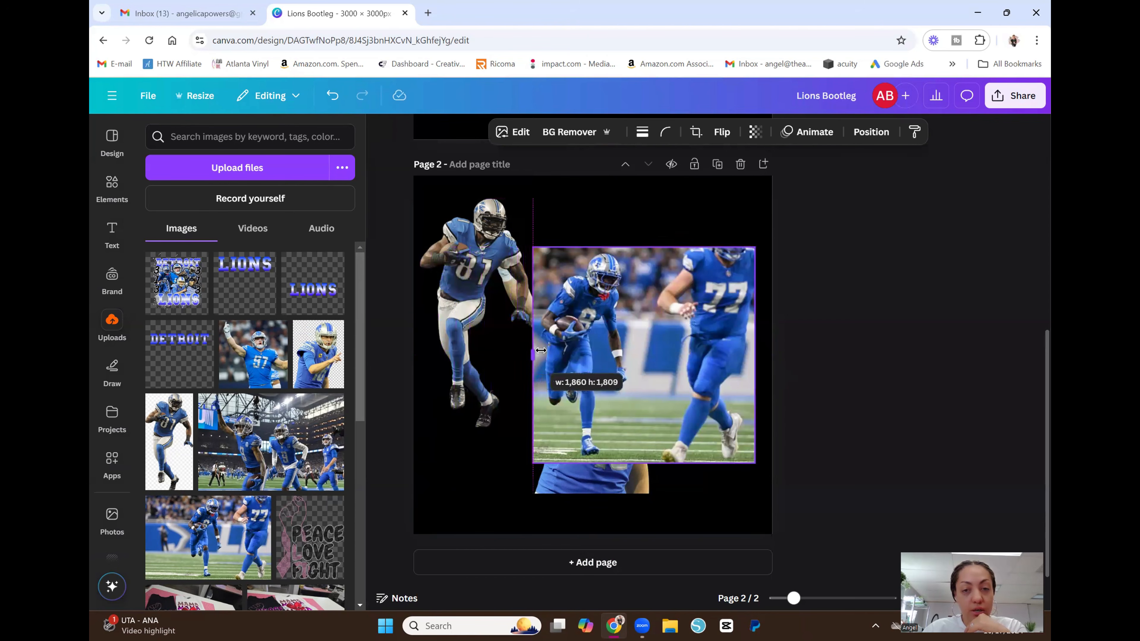
pyautogui.moveTo(756, 354); pyautogui.dragTo(644, 352)
pyautogui.click(569, 131)
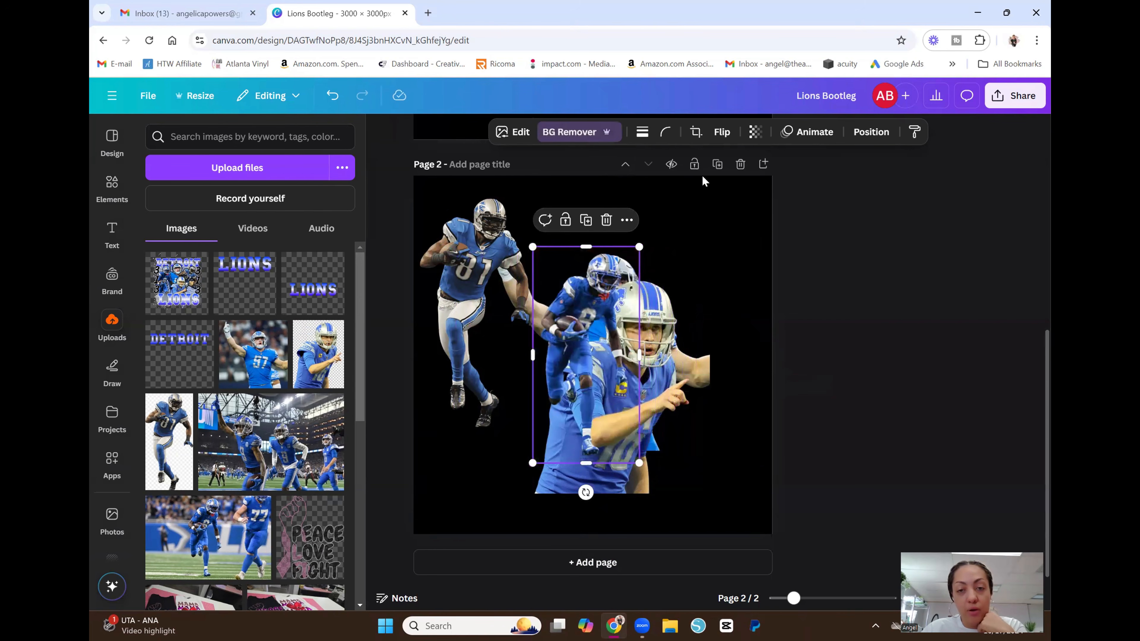
pyautogui.moveTo(594, 336); pyautogui.dragTo(719, 306)
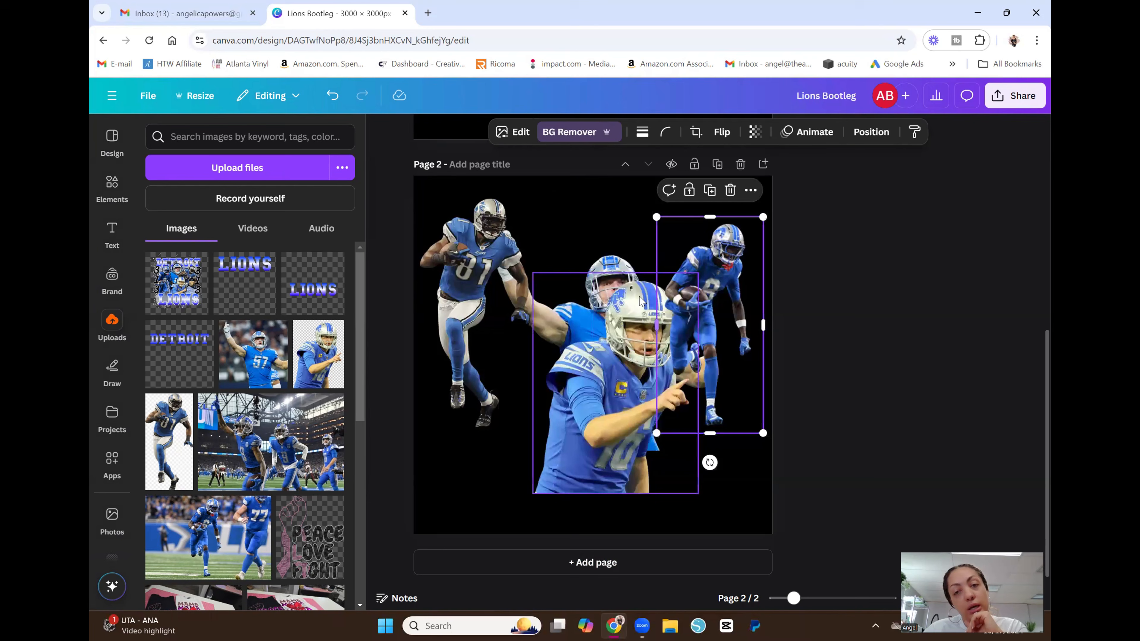
# - Rearrange the cutouts with player 97 at the top, the ball carrier on the left, player 81 on the right and the quarterback centred
pyautogui.moveTo(619, 258); pyautogui.dragTo(603, 212)
pyautogui.moveTo(448, 276); pyautogui.dragTo(501, 310)
pyautogui.moveTo(703, 273); pyautogui.dragTo(472, 313)
pyautogui.moveTo(581, 287); pyautogui.dragTo(738, 273)
pyautogui.click(599, 403)
pyautogui.moveTo(599, 404); pyautogui.dragTo(576, 376)
# - Bring the quarterback cutout to the front and move the ball carrier inward so he overlaps behind the quarterback
pyautogui.click(873, 132)
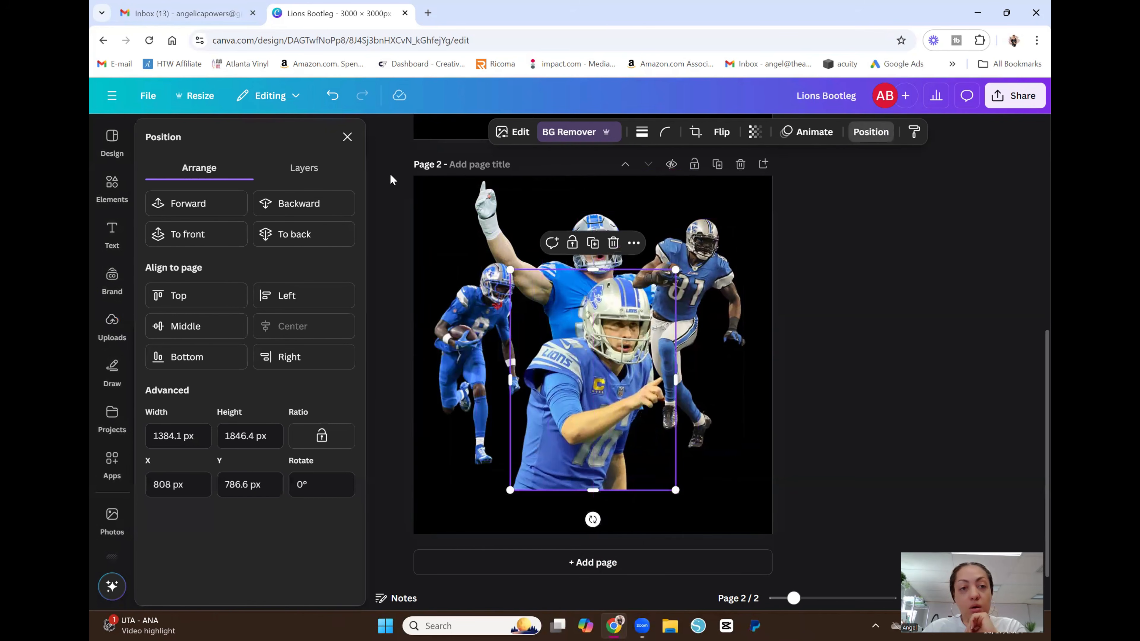
pyautogui.click(185, 233)
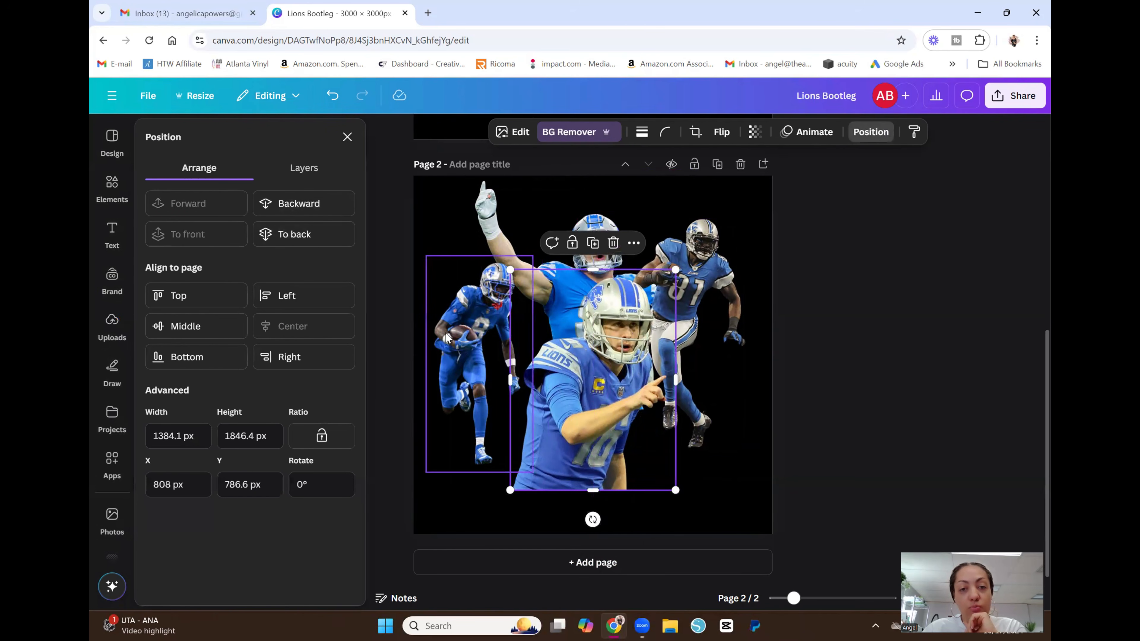
pyautogui.moveTo(447, 337); pyautogui.dragTo(501, 328)
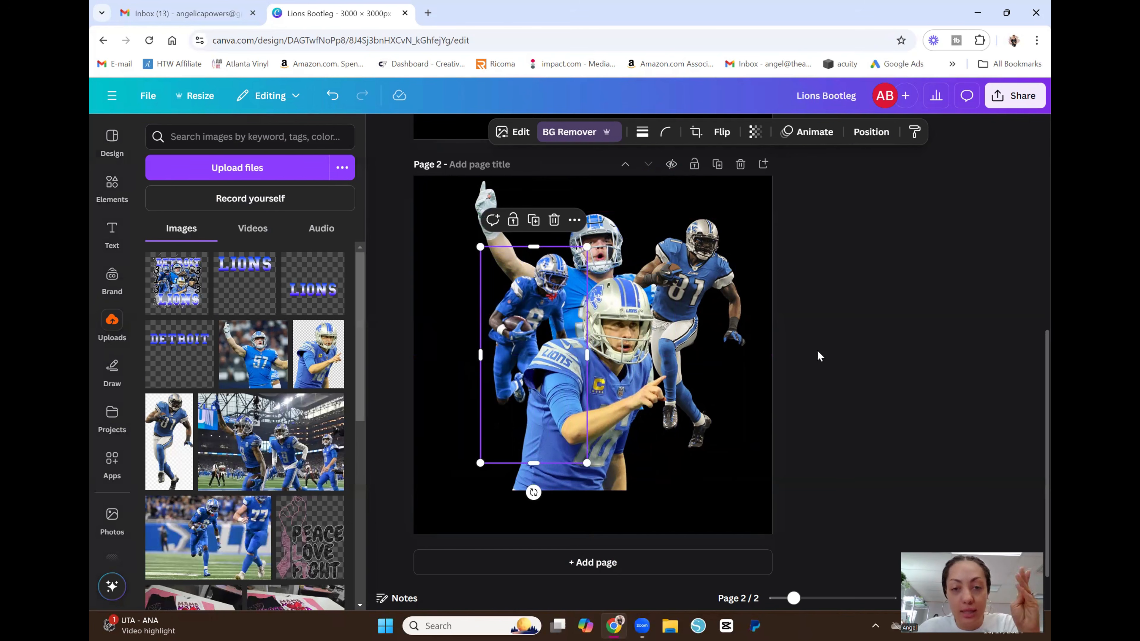
pyautogui.click(850, 318)
pyautogui.click(381, 130)
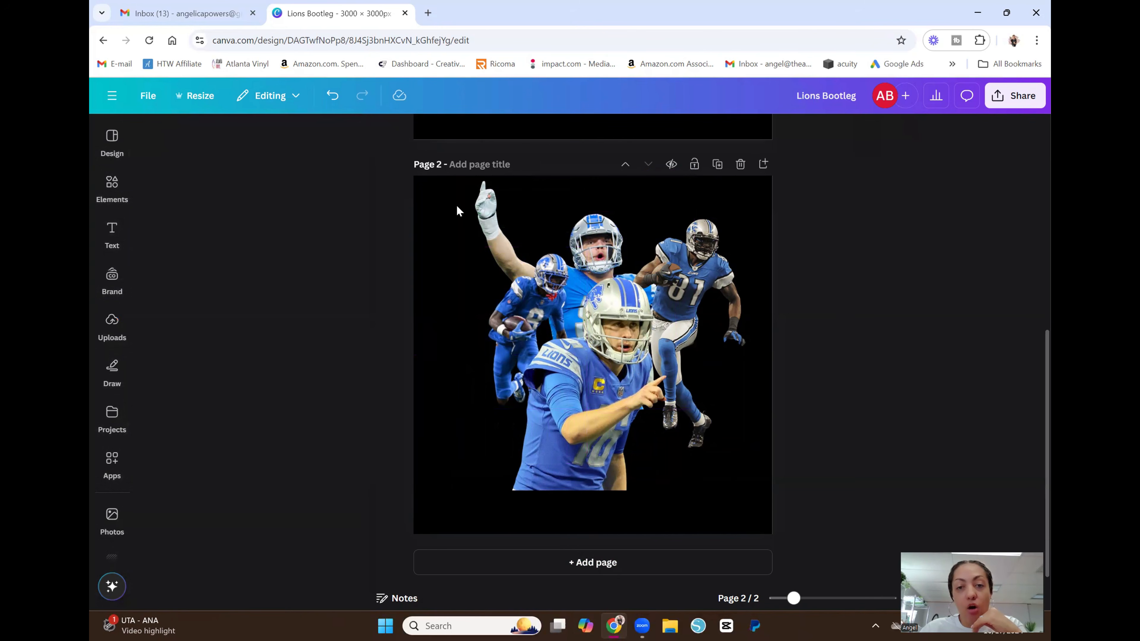
# - Auto-adjust the colours of the quarterback cutout, keeping the whole image as the adjusted area
pyautogui.click(627, 395)
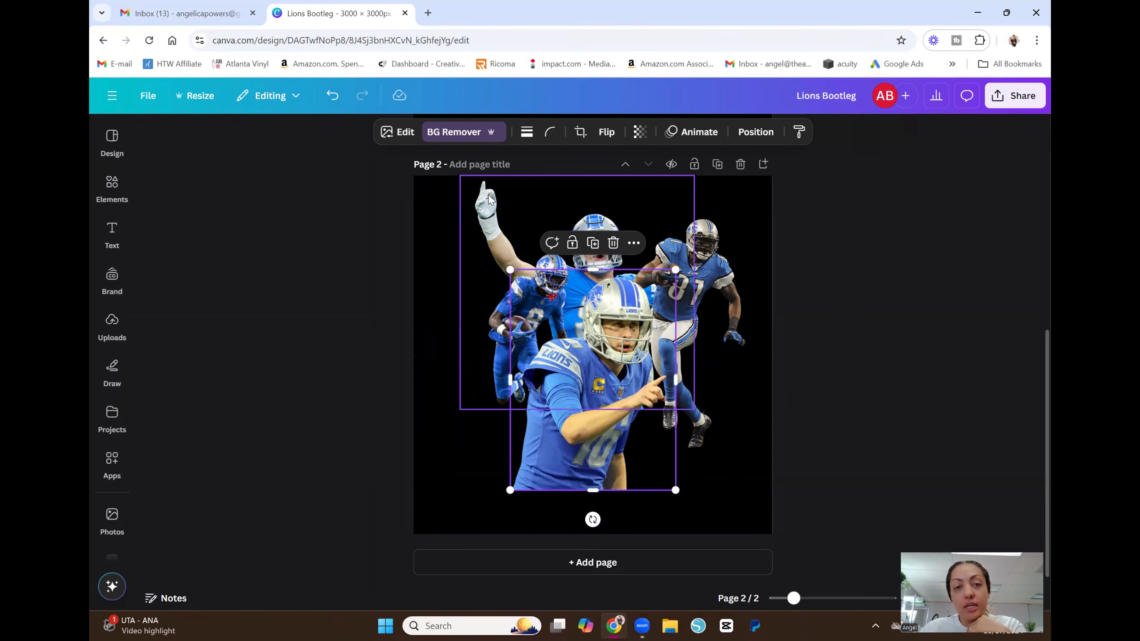
pyautogui.click(398, 133)
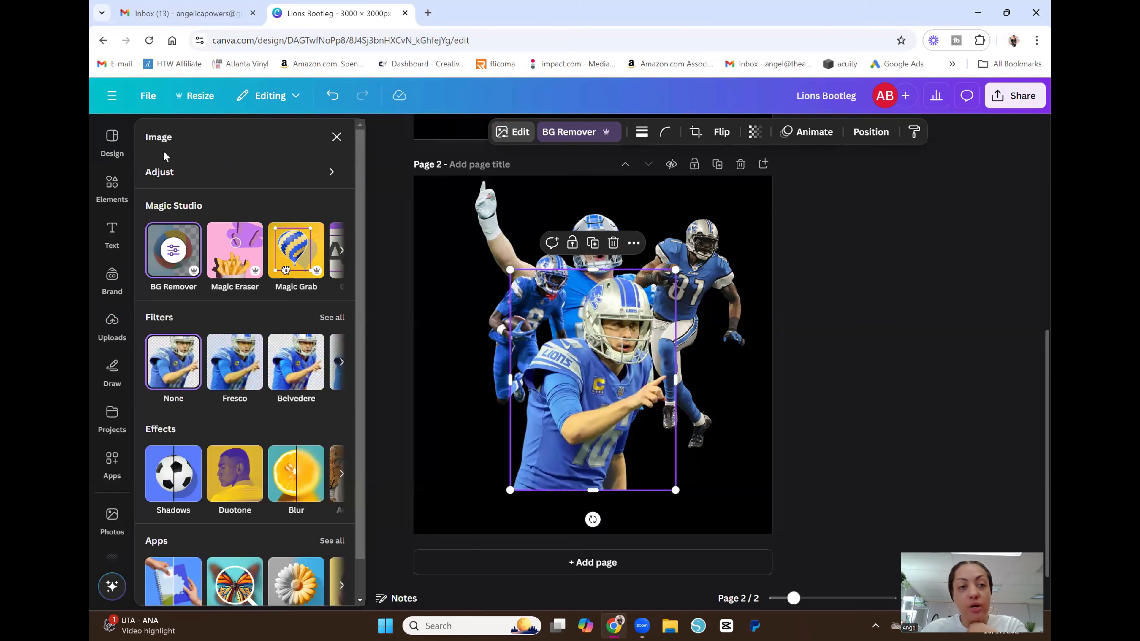
pyautogui.click(164, 172)
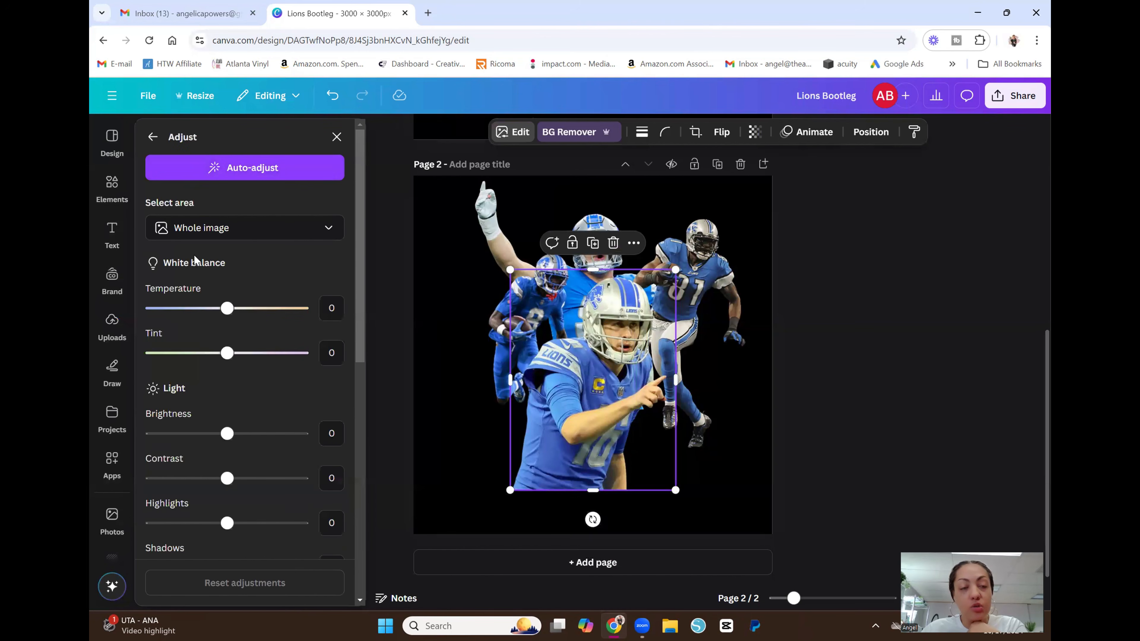
pyautogui.click(227, 168)
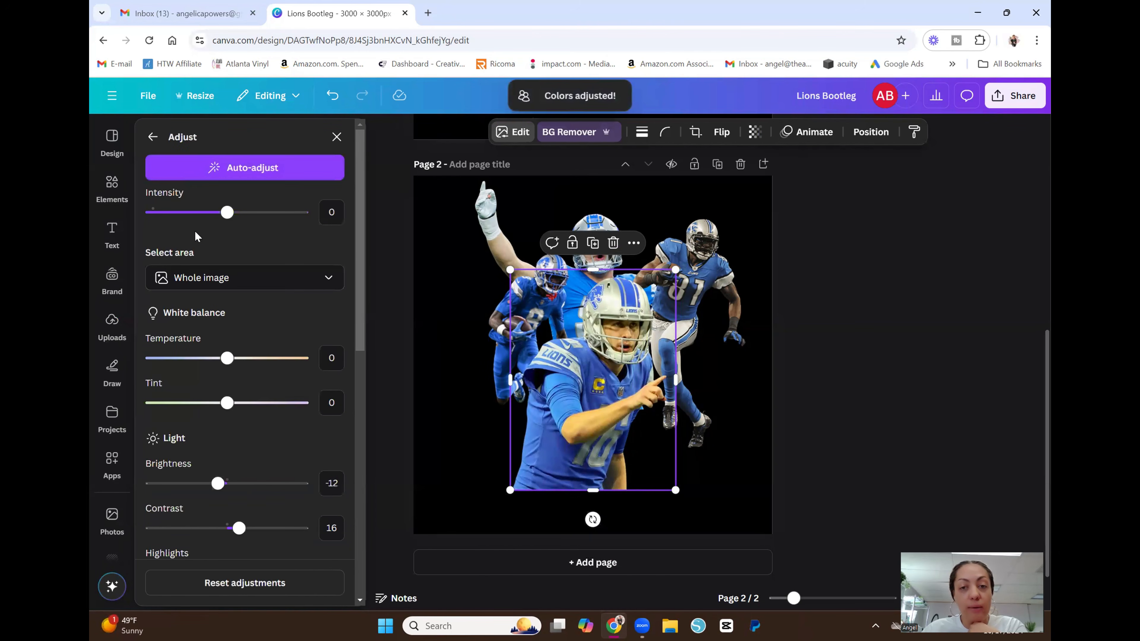
pyautogui.click(311, 279)
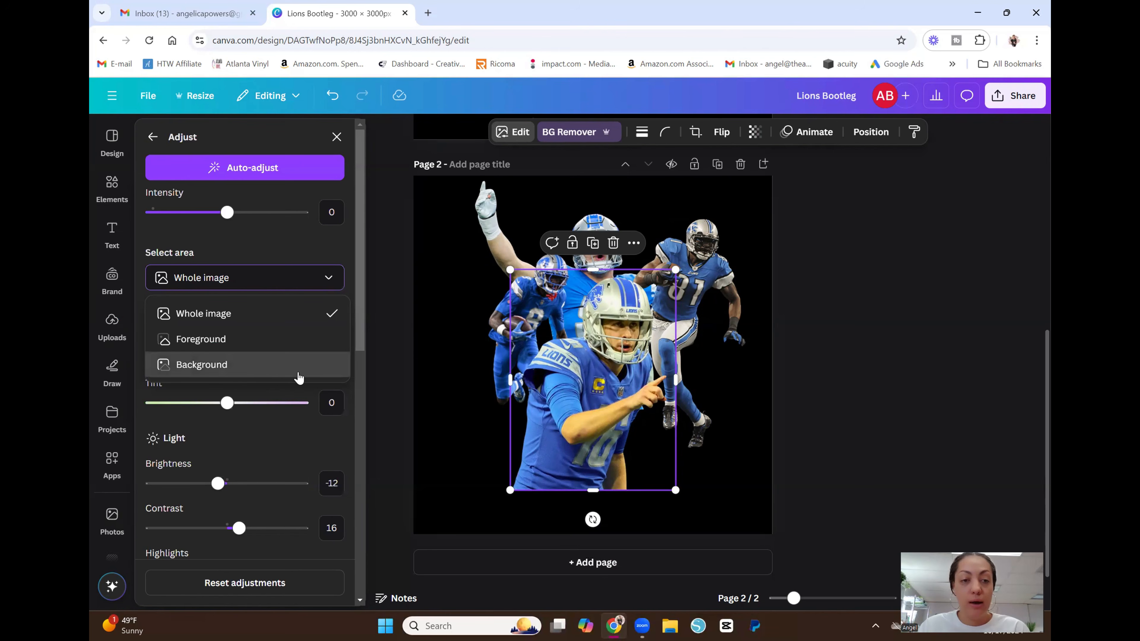
pyautogui.click(297, 419)
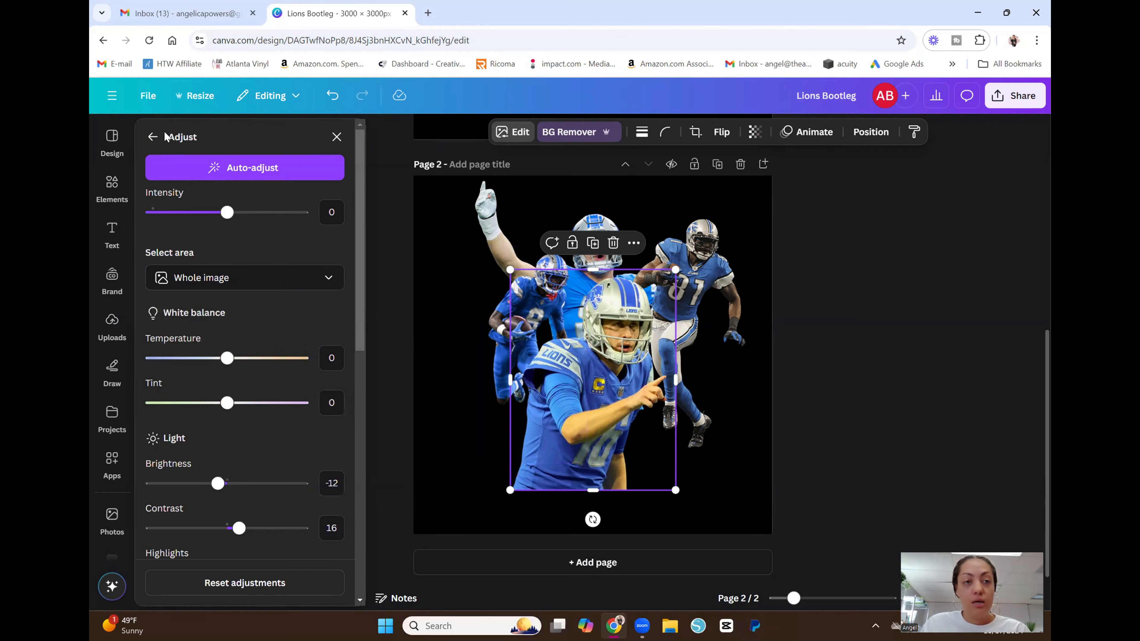
pyautogui.click(152, 137)
# - Shrink the quarterback cutout and move it up to the middle of the group, in front of player 97
pyautogui.moveTo(511, 270); pyautogui.dragTo(574, 354)
pyautogui.moveTo(664, 449); pyautogui.dragTo(651, 381)
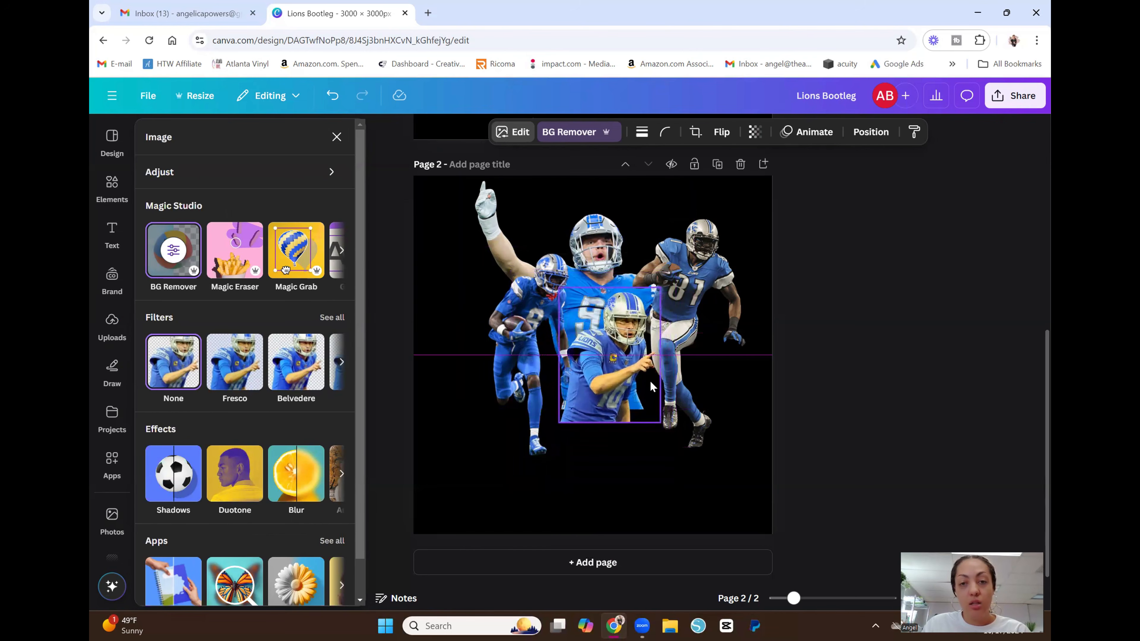
pyautogui.click(841, 405)
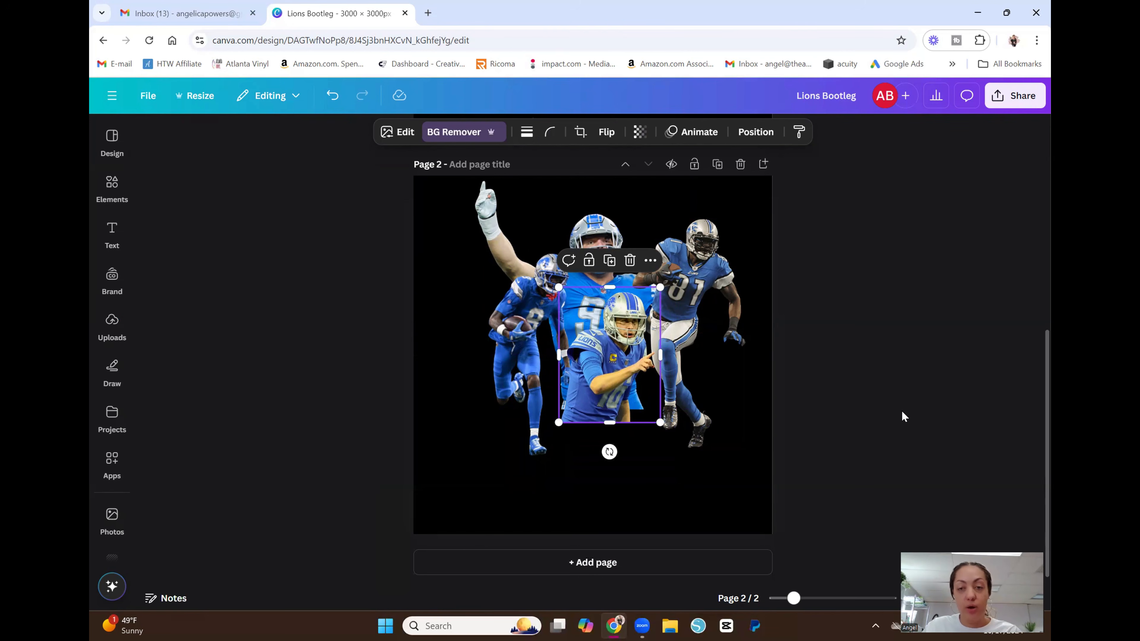
# - Lower the quarterback cutout to the chest-down area of player 97 and compare the arrangement with the finished design on page 1
pyautogui.moveTo(606, 360); pyautogui.dragTo(607, 395)
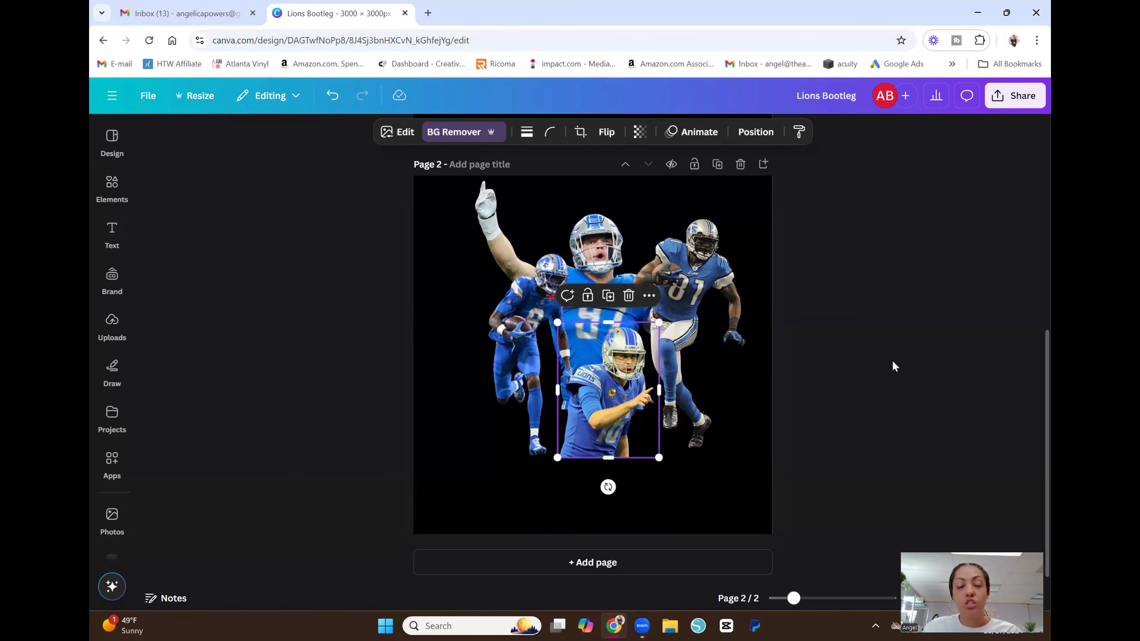
pyautogui.scroll(8, 892, 362)
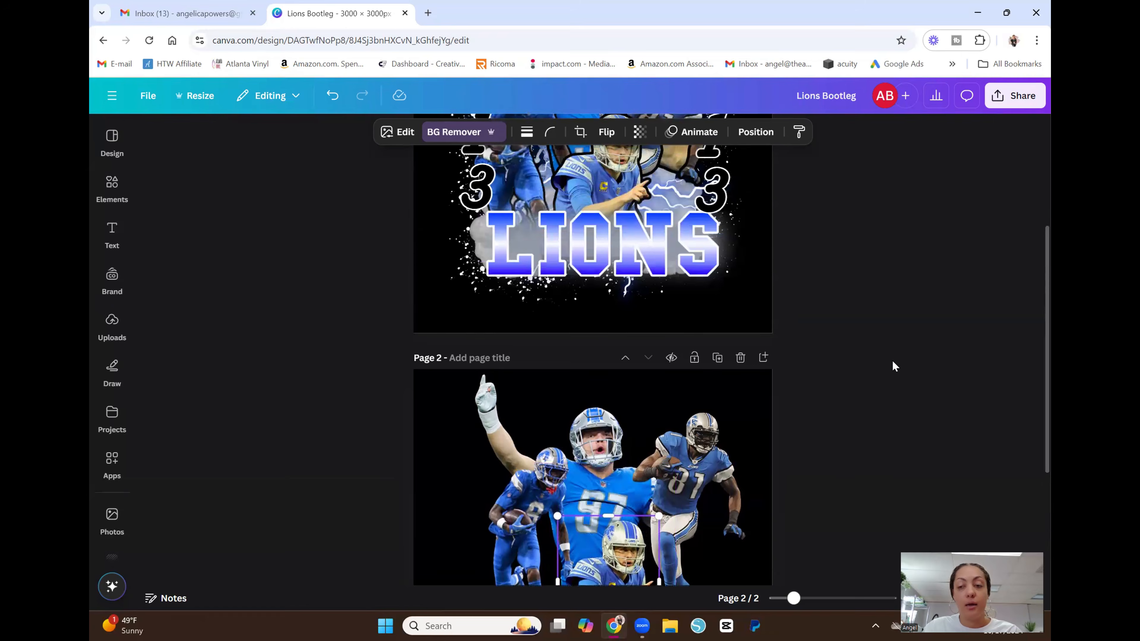
pyautogui.scroll(1, 893, 362)
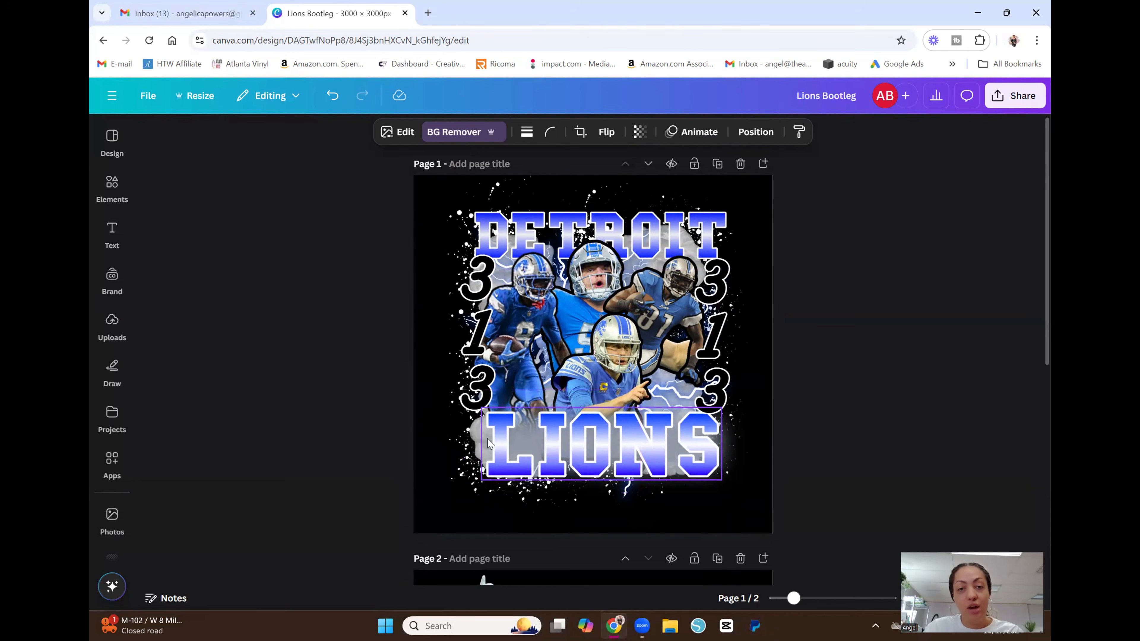
pyautogui.scroll(-8, 830, 413)
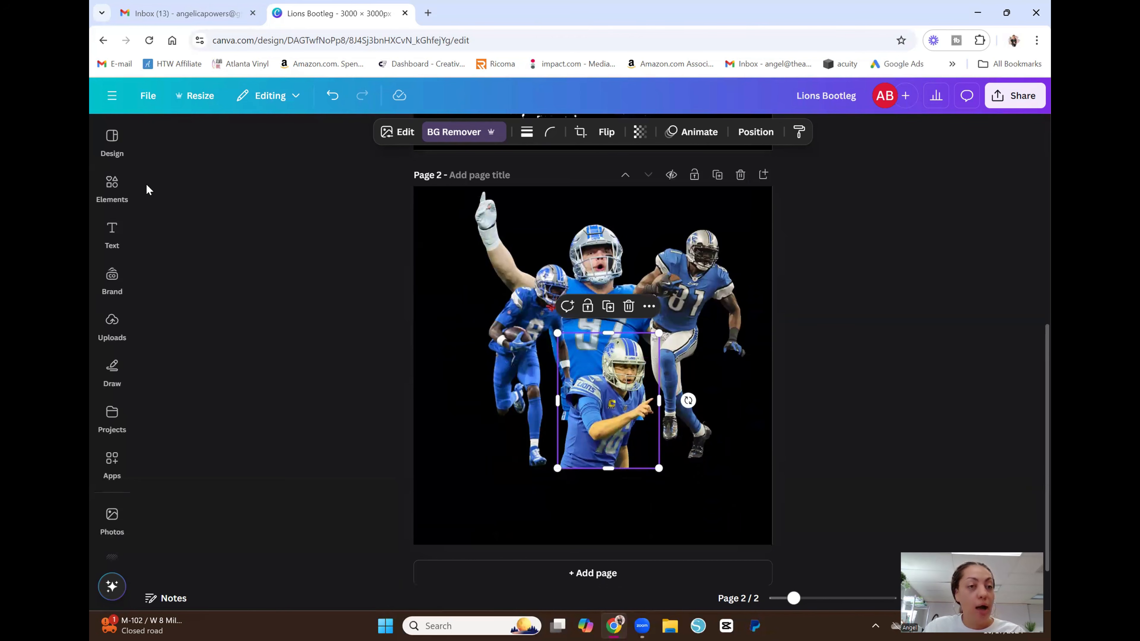
# - Search the elements for "blue smoke", show all graphics, and add the dense light-blue smoke cloud with a trailing tail to page 2
pyautogui.click(111, 183)
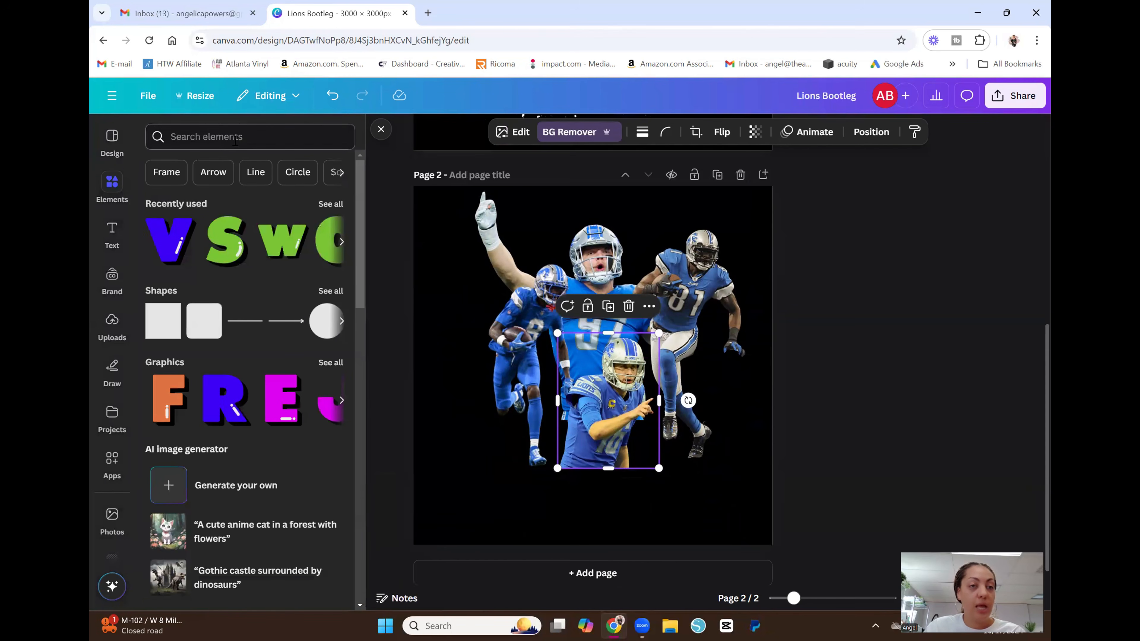
pyautogui.click(235, 137)
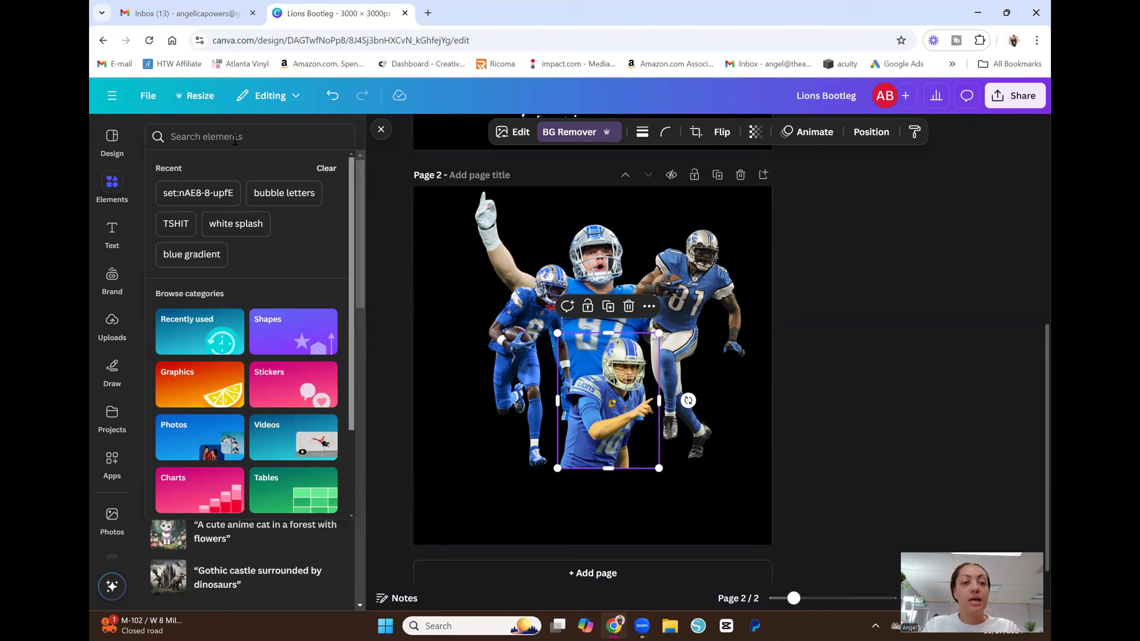
pyautogui.write('blue')
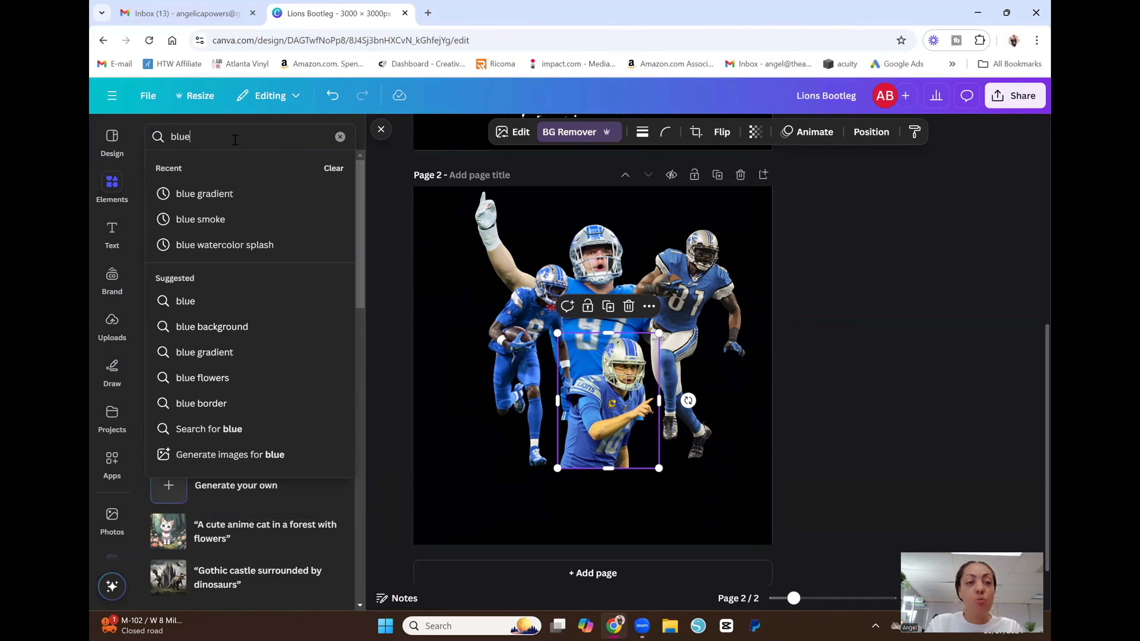
pyautogui.click(233, 219)
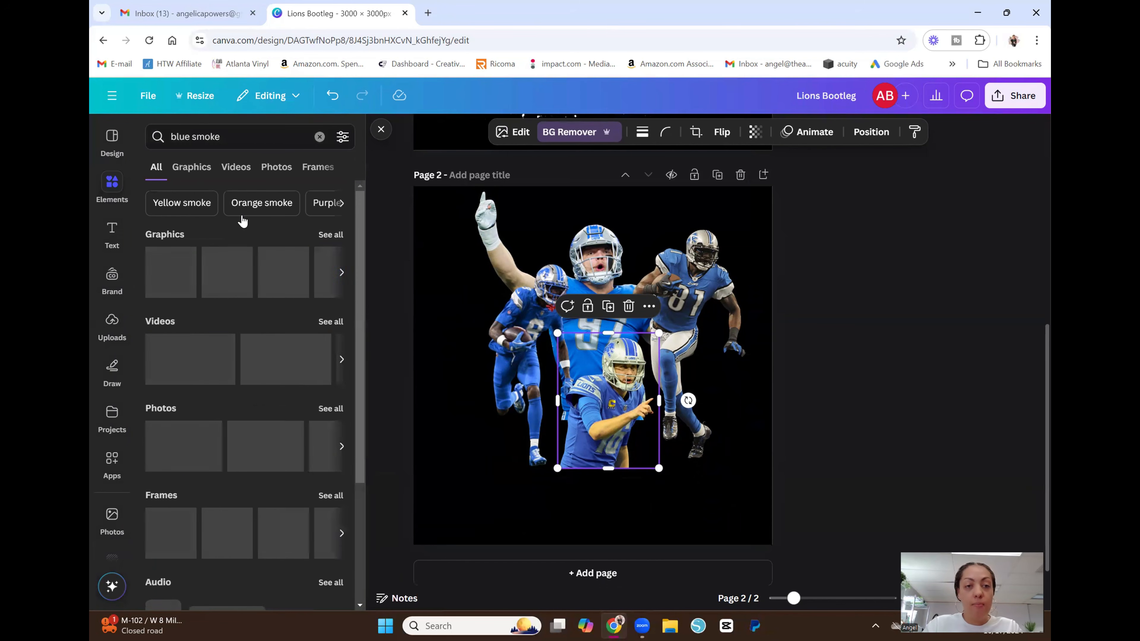
pyautogui.click(330, 235)
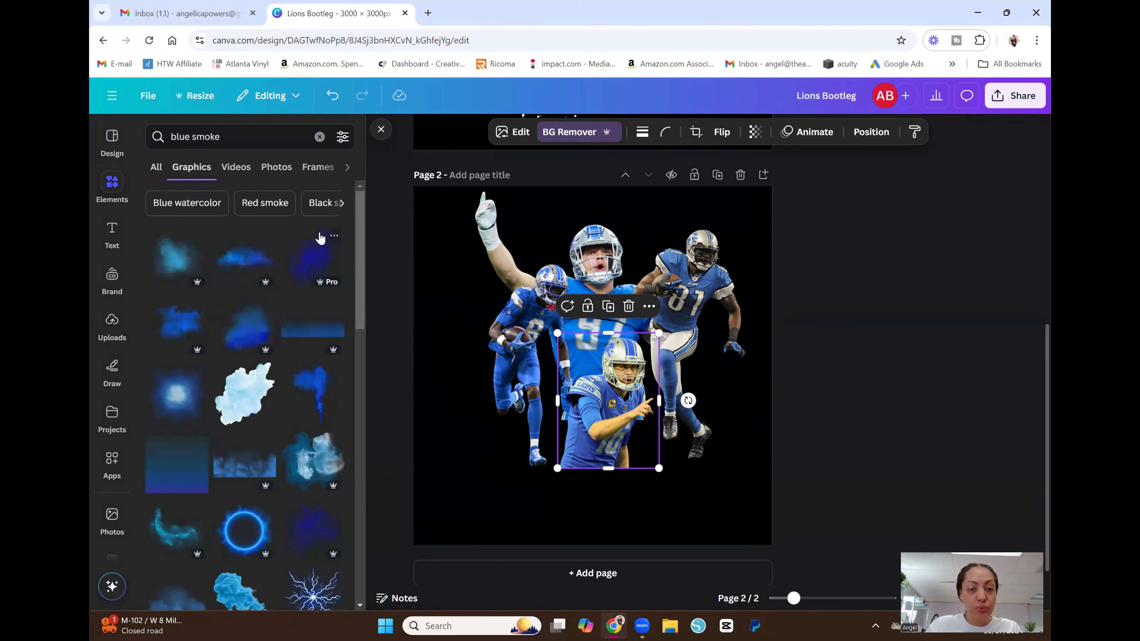
pyautogui.scroll(-5, 353, 395)
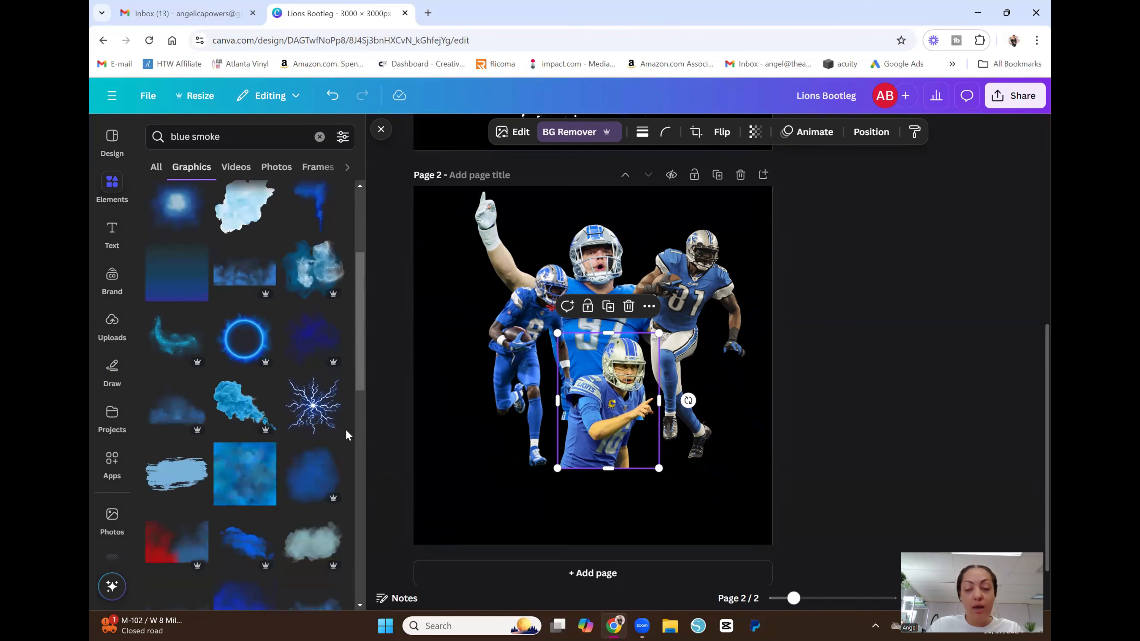
pyautogui.click(251, 417)
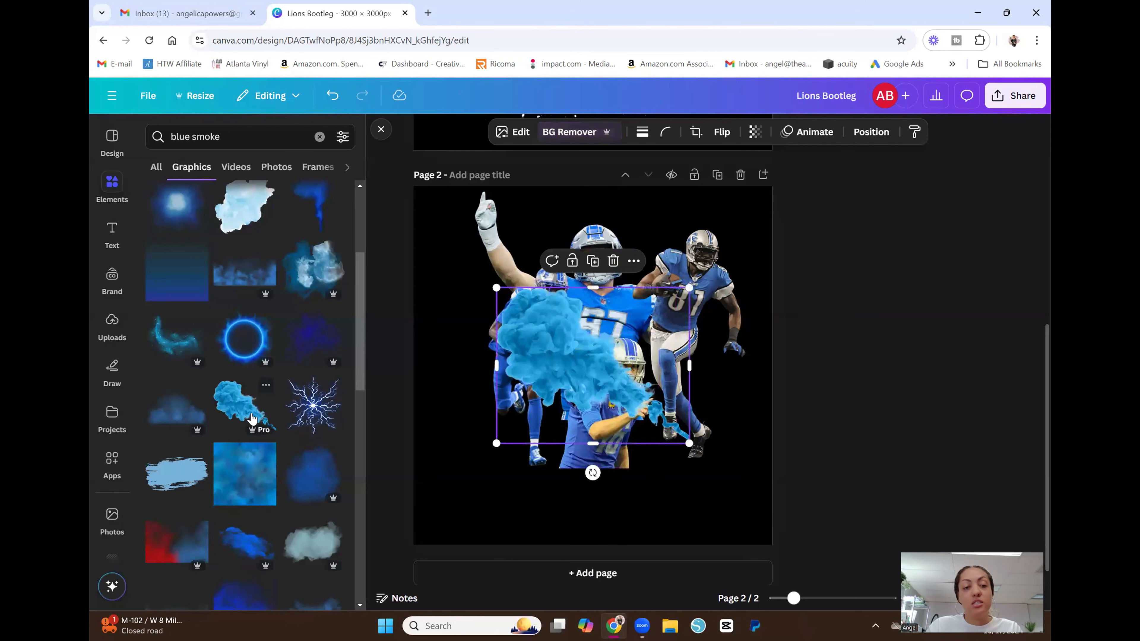
# - Enlarge the smoke cloud to about 2002 × 1619 px and centre it horizontally over the players
pyautogui.moveTo(555, 396); pyautogui.dragTo(552, 442)
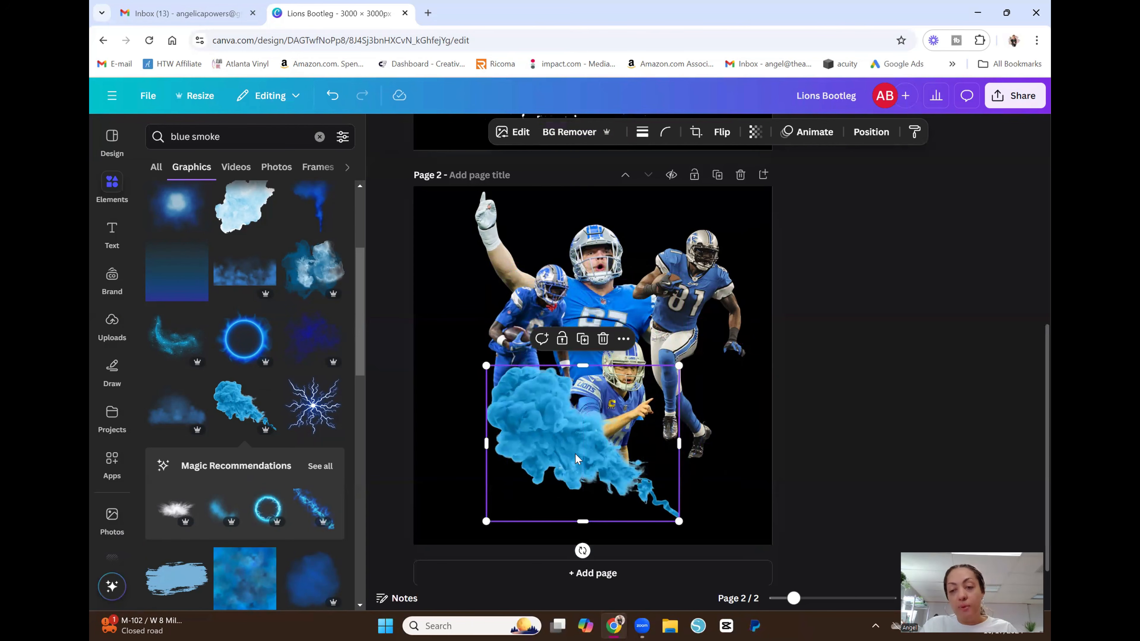
pyautogui.moveTo(489, 369); pyautogui.dragTo(465, 384)
pyautogui.moveTo(512, 425); pyautogui.dragTo(523, 379)
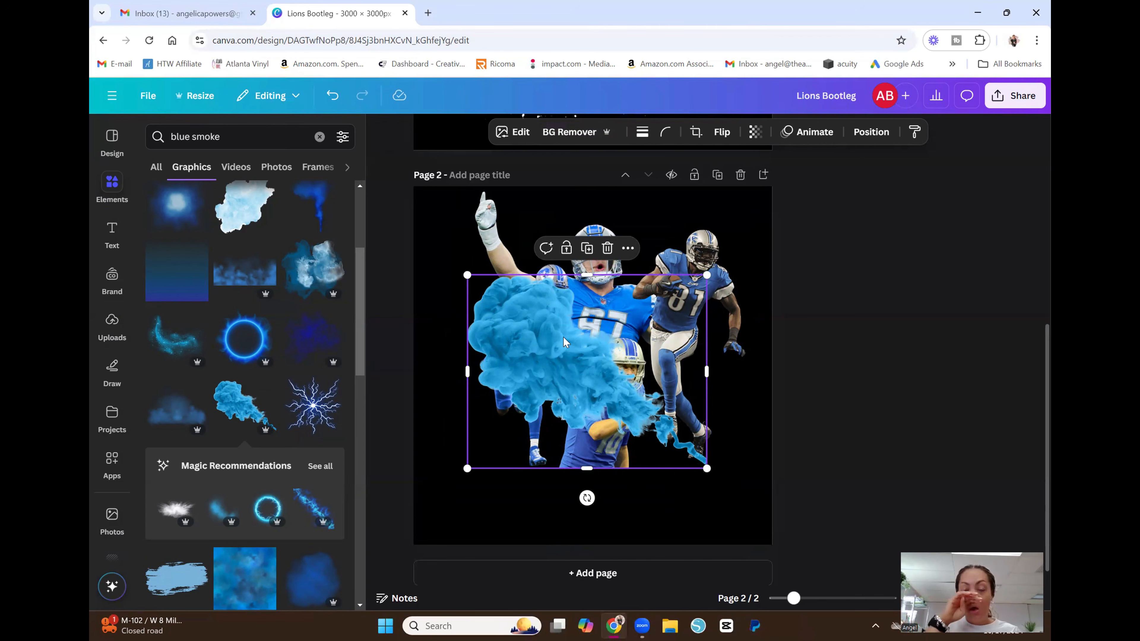
pyautogui.moveTo(559, 356); pyautogui.dragTo(571, 349)
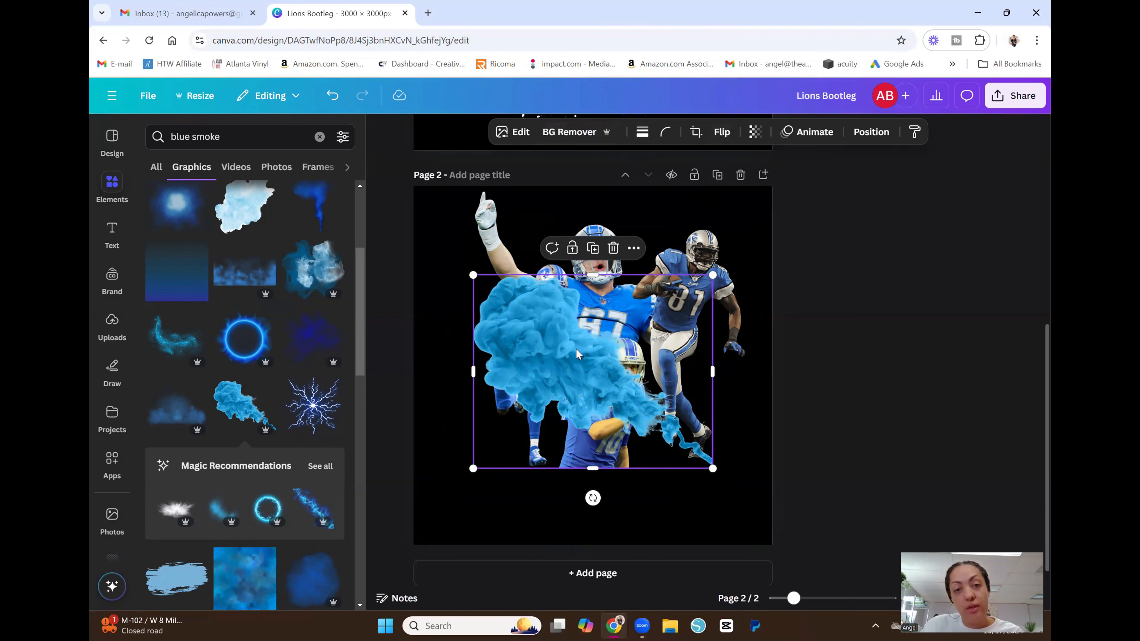
# - Recolour the smoke grey with the Custom duotone effect and move it over the upper-left part of the artwork
pyautogui.click(513, 135)
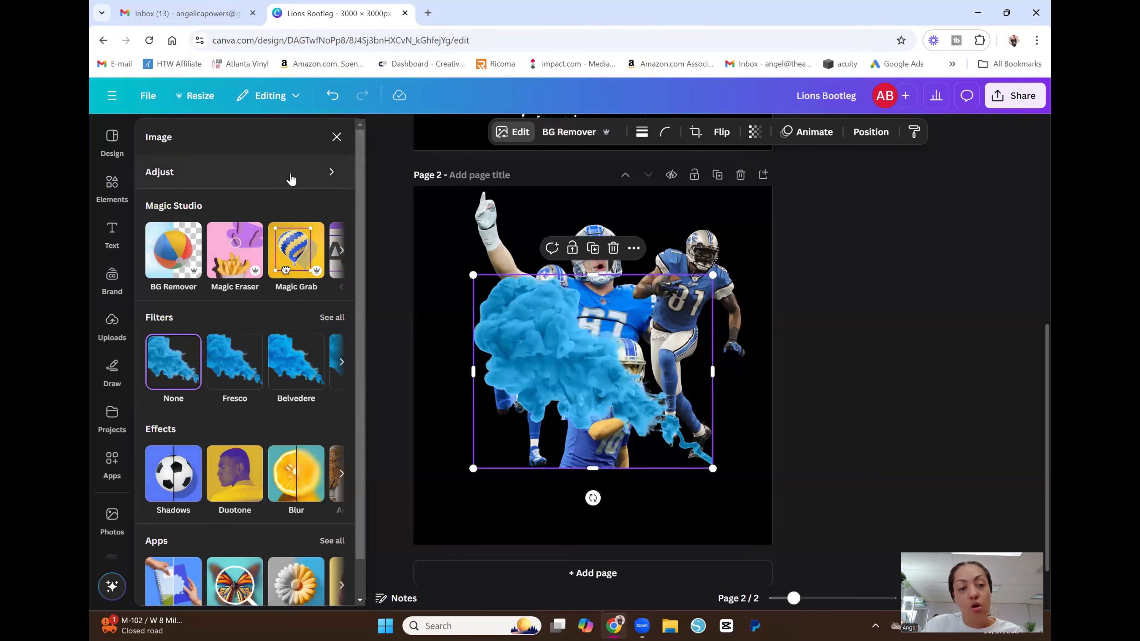
pyautogui.click(249, 480)
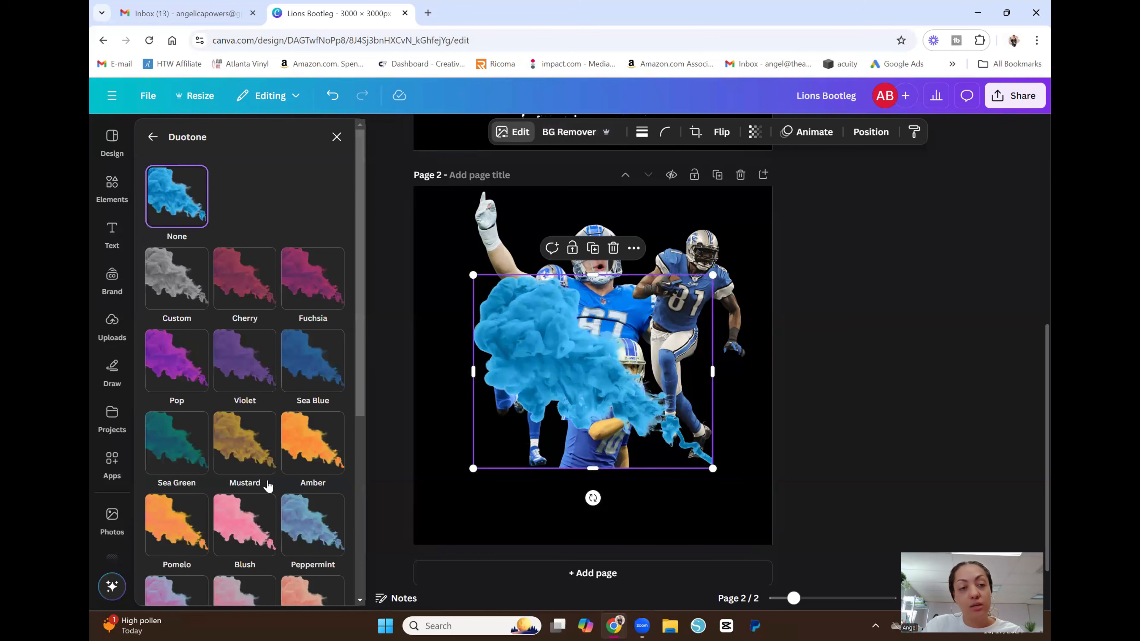
pyautogui.click(192, 275)
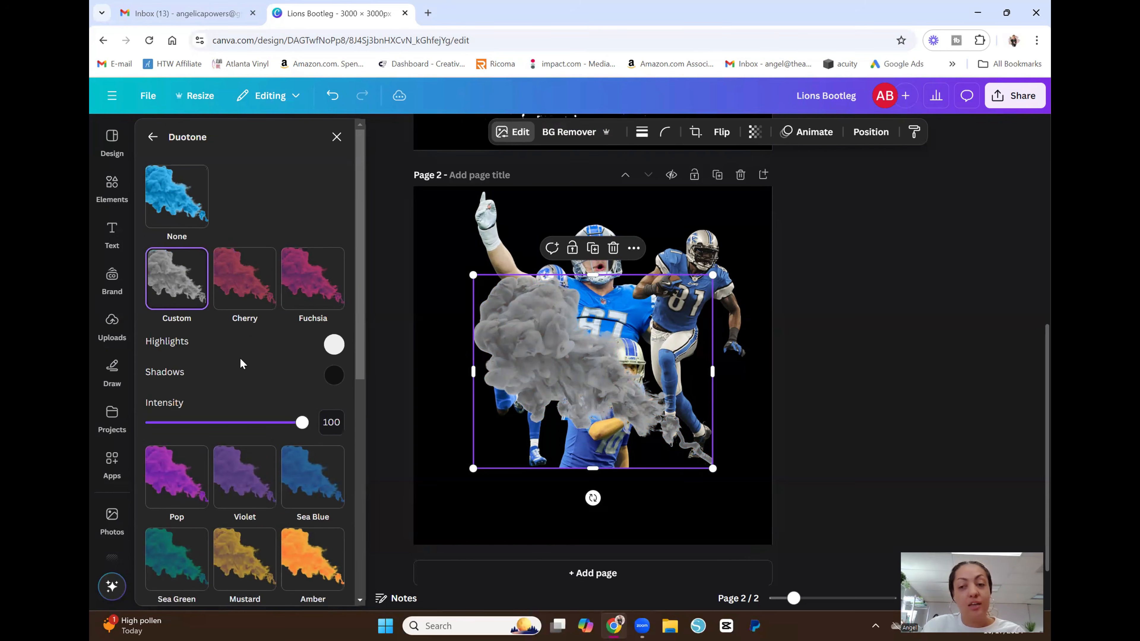
pyautogui.moveTo(582, 340); pyautogui.dragTo(559, 351)
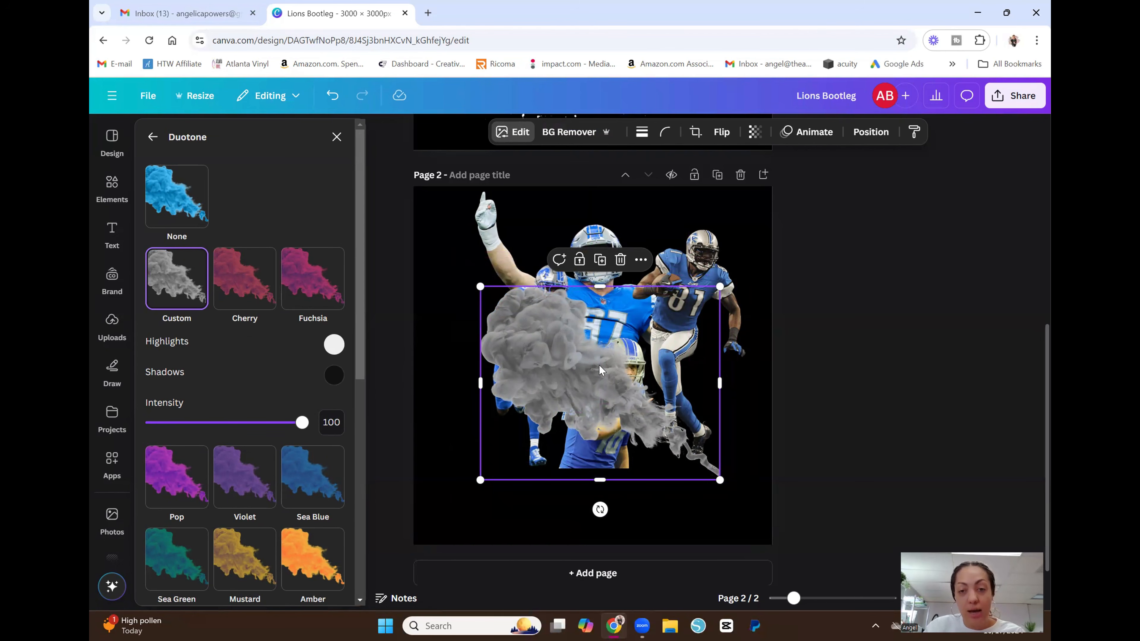
pyautogui.moveTo(559, 372); pyautogui.dragTo(509, 293)
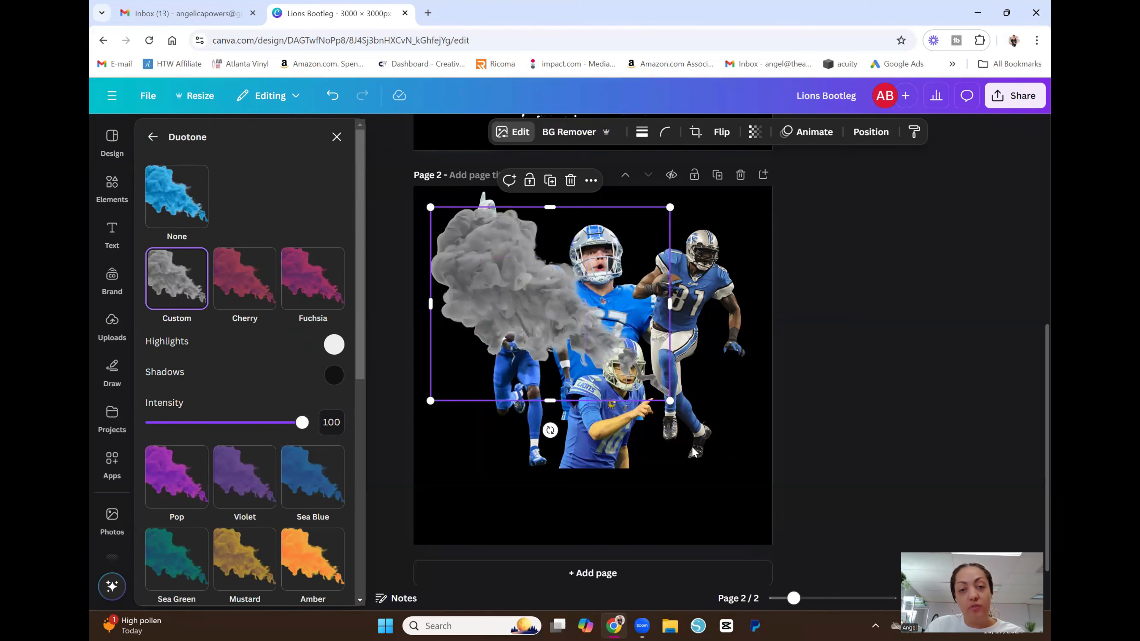
# - Duplicate the grey smoke, flip the copy horizontally, and place it as a mirror image at the upper right of the artwork
pyautogui.click(549, 180)
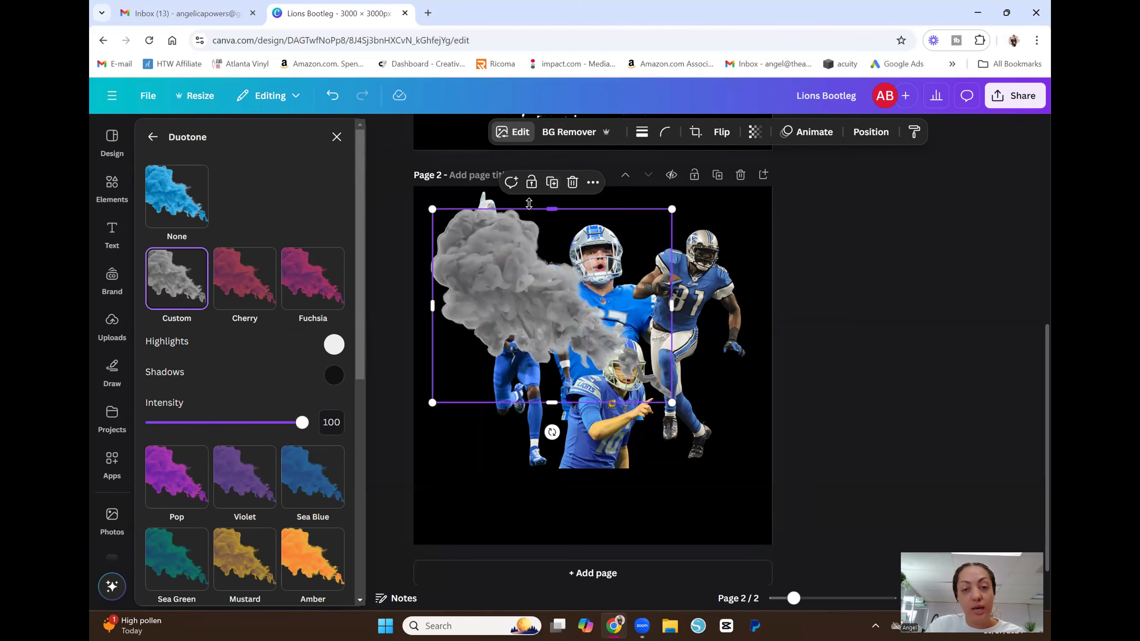
pyautogui.moveTo(510, 298); pyautogui.dragTo(562, 277)
pyautogui.click(724, 133)
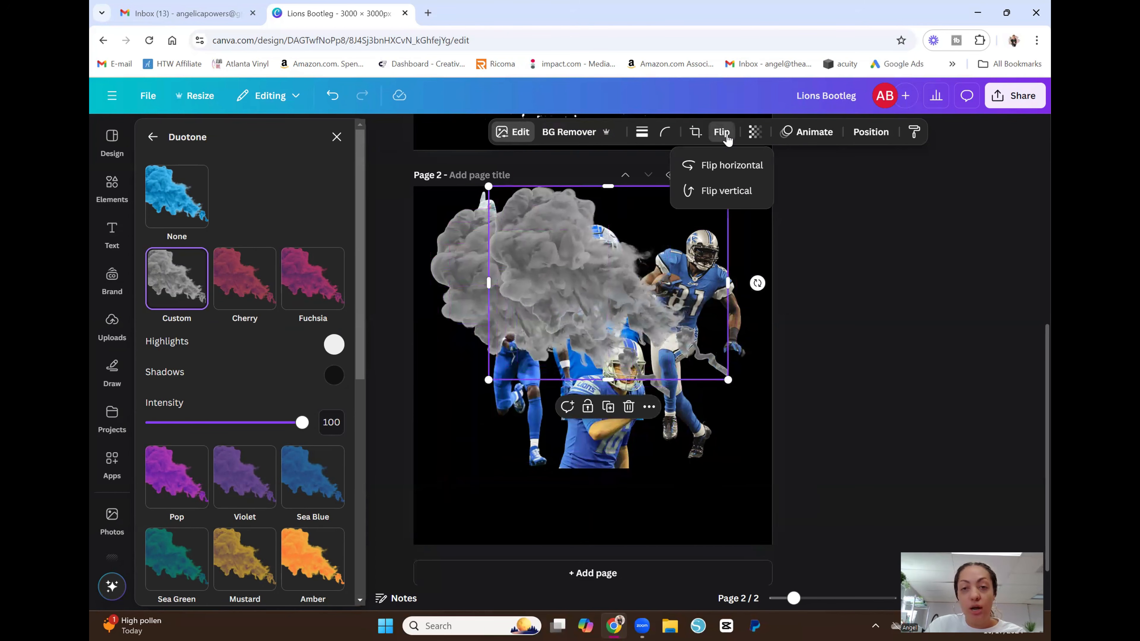
pyautogui.click(730, 165)
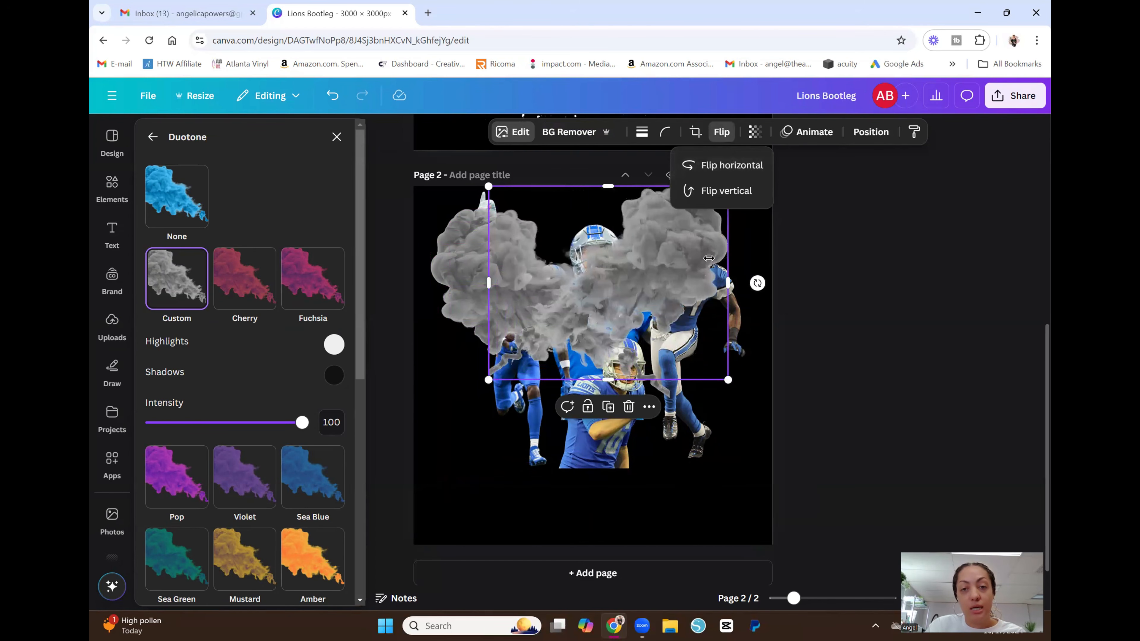
pyautogui.moveTo(673, 281); pyautogui.dragTo(680, 296)
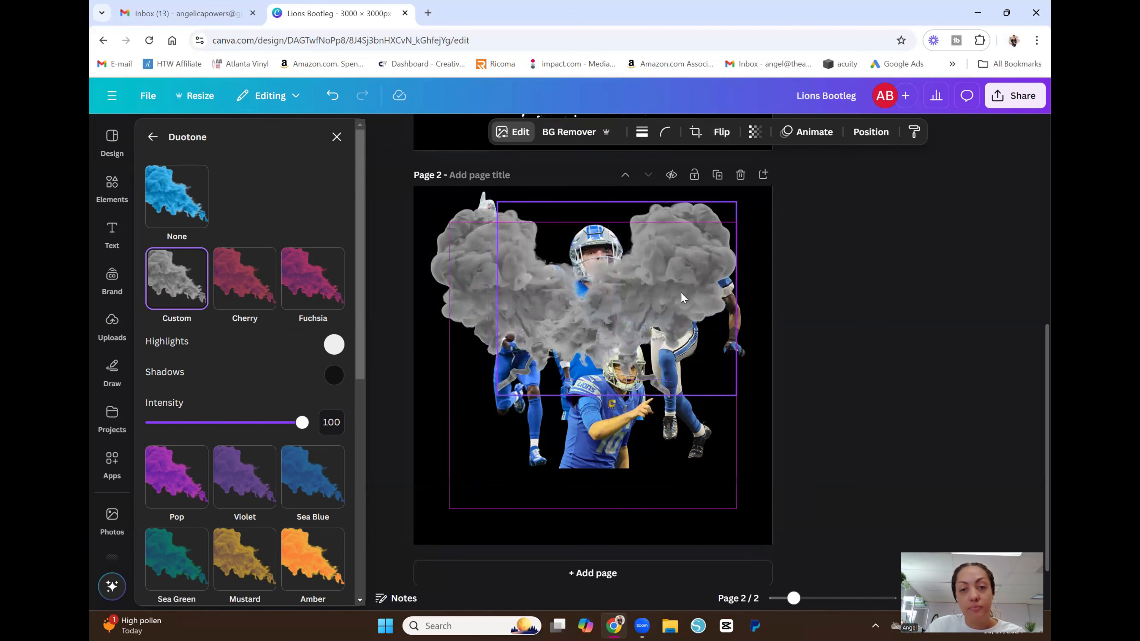
# - Send both upper smoke clouds to the back, behind all the player cutouts
pyautogui.click(453, 246)
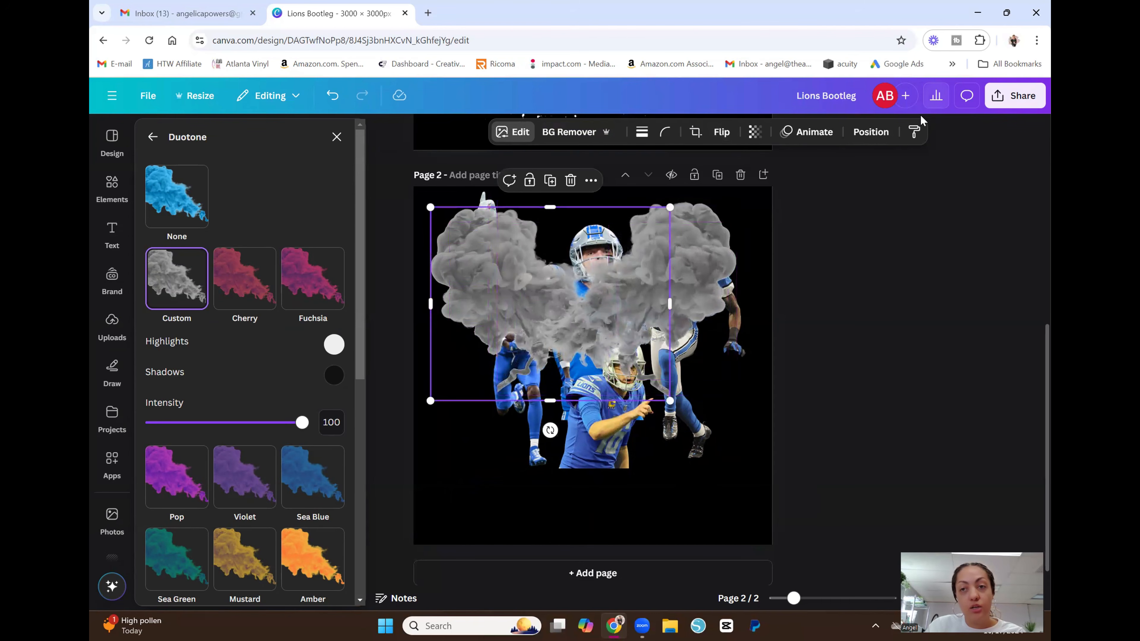
pyautogui.click(878, 136)
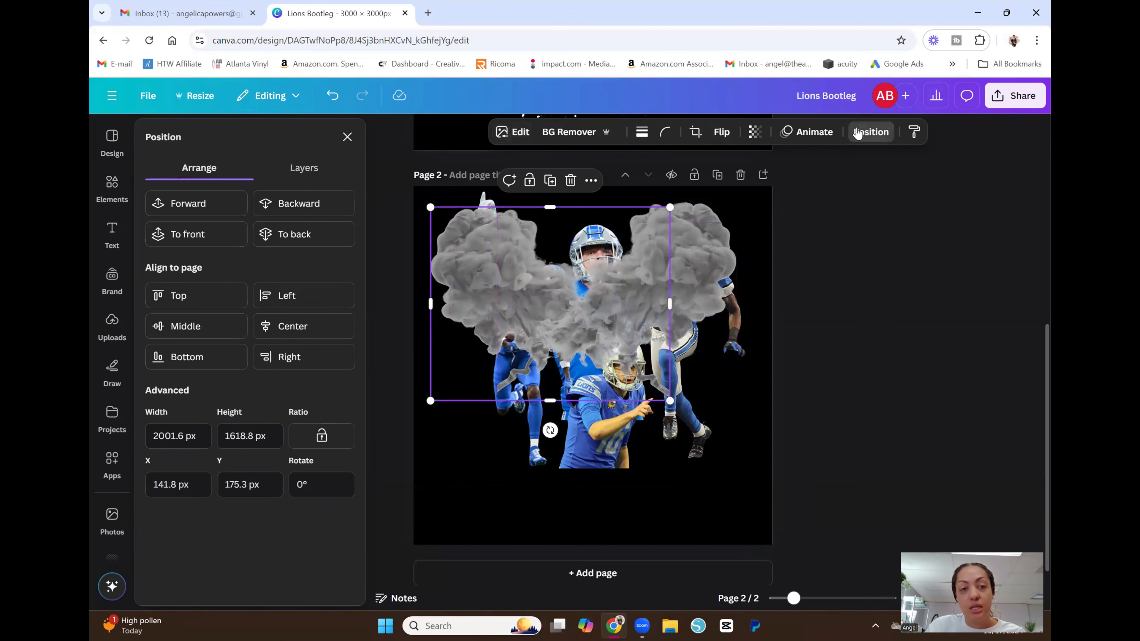
pyautogui.click(278, 235)
pyautogui.click(713, 259)
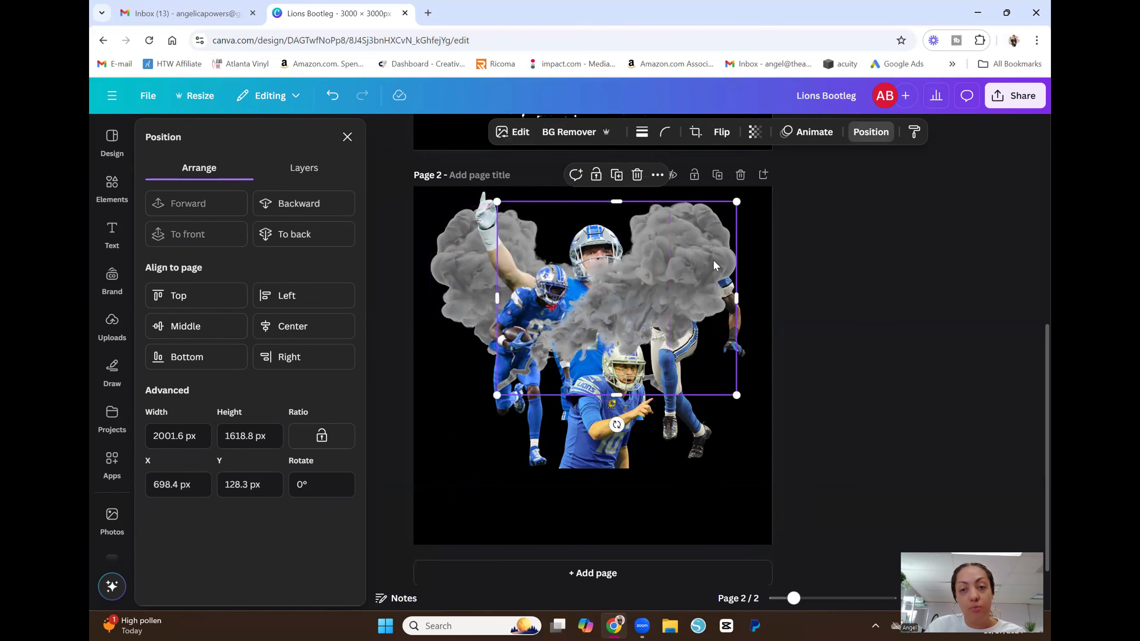
pyautogui.click(276, 235)
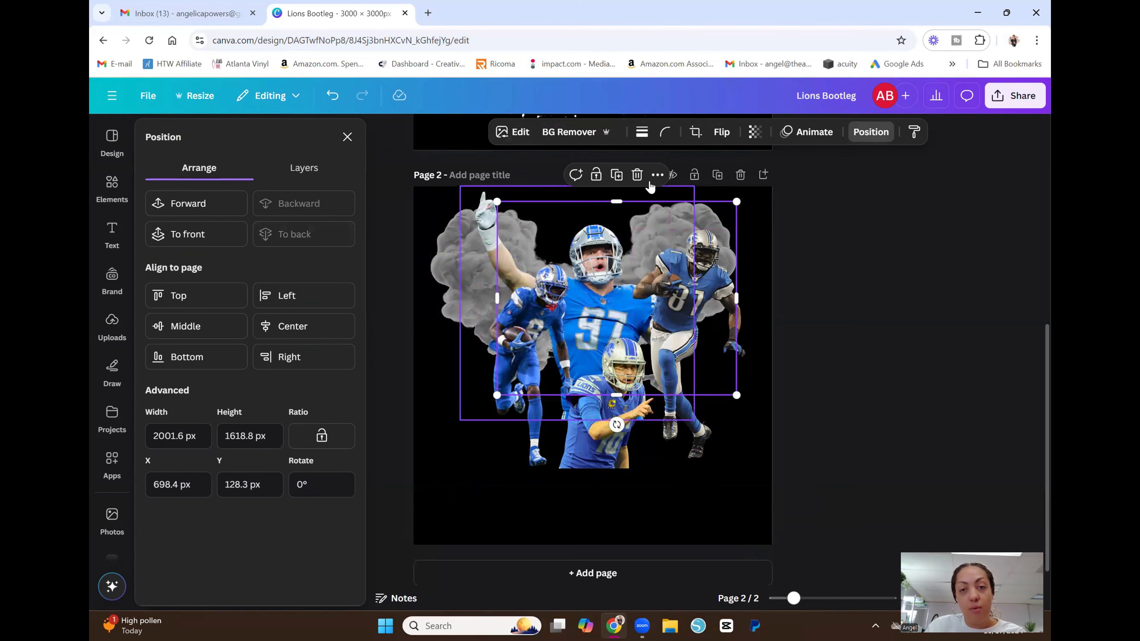
# - Duplicate the upper-right smoke, flip the copy vertically, and place it at the artwork's lower right behind the players
pyautogui.click(616, 176)
pyautogui.moveTo(715, 259); pyautogui.dragTo(710, 400)
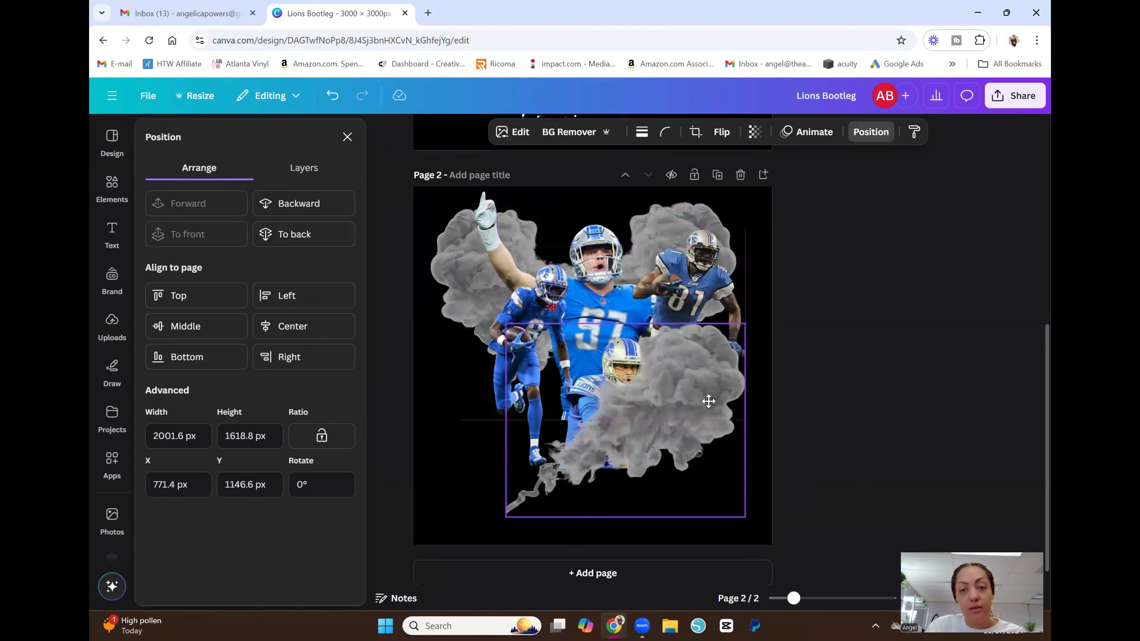
pyautogui.click(722, 131)
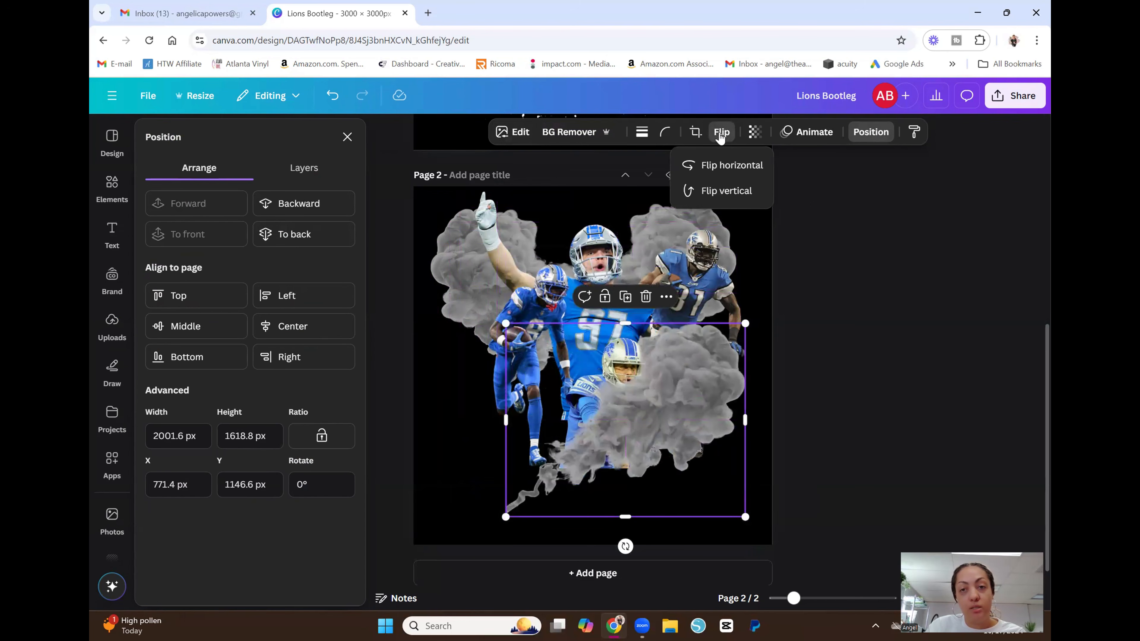
pyautogui.click(723, 191)
pyautogui.moveTo(688, 435); pyautogui.dragTo(682, 426)
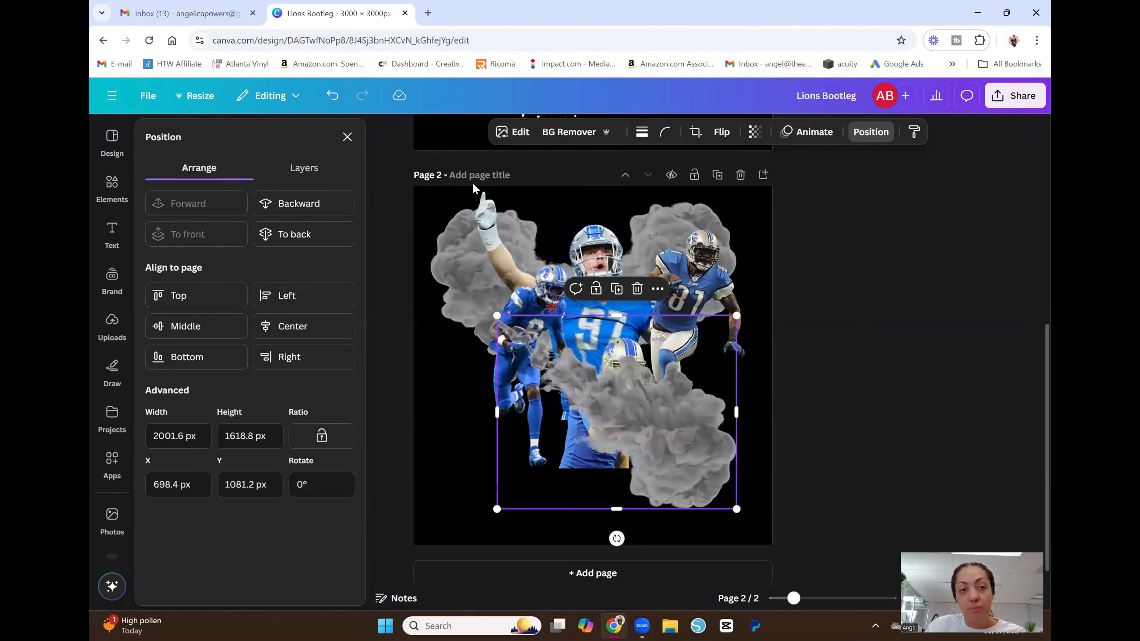
pyautogui.click(312, 233)
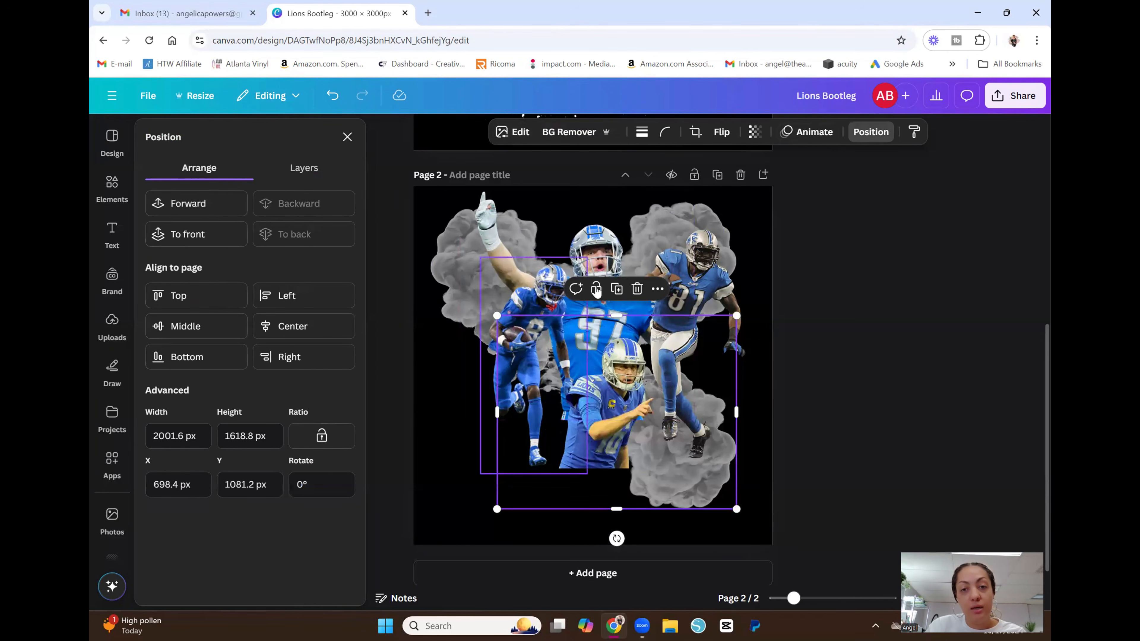
# - Duplicate the lower-right smoke, flip the copy horizontally, and place it at the artwork's lower left behind all the players
pyautogui.click(615, 288)
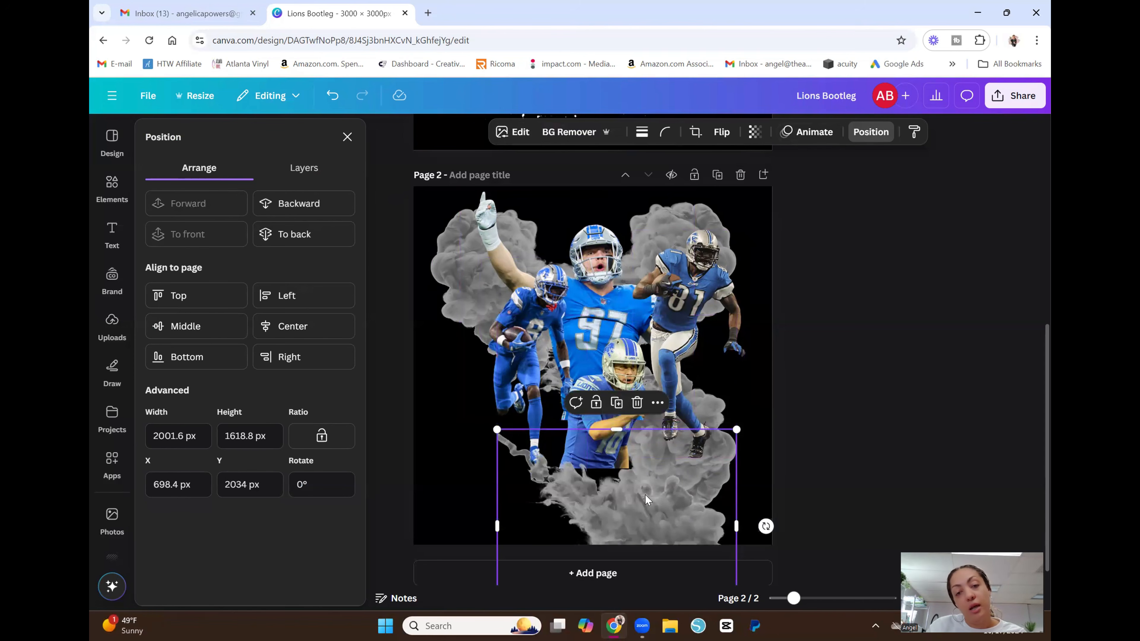
pyautogui.moveTo(642, 374); pyautogui.dragTo(560, 382)
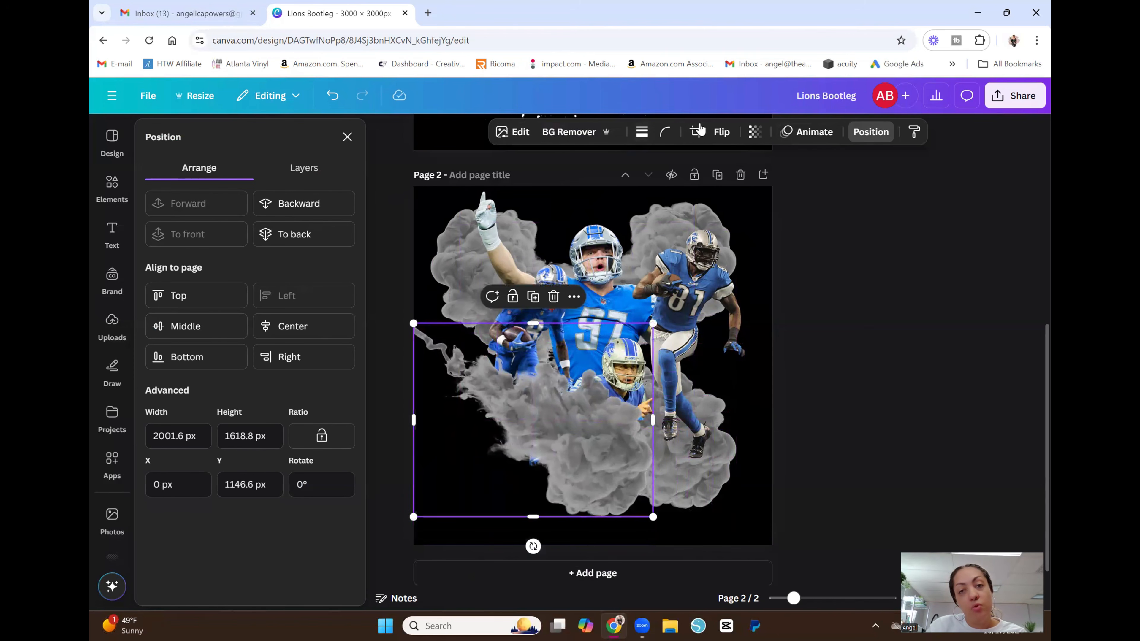
pyautogui.click(722, 132)
pyautogui.click(729, 164)
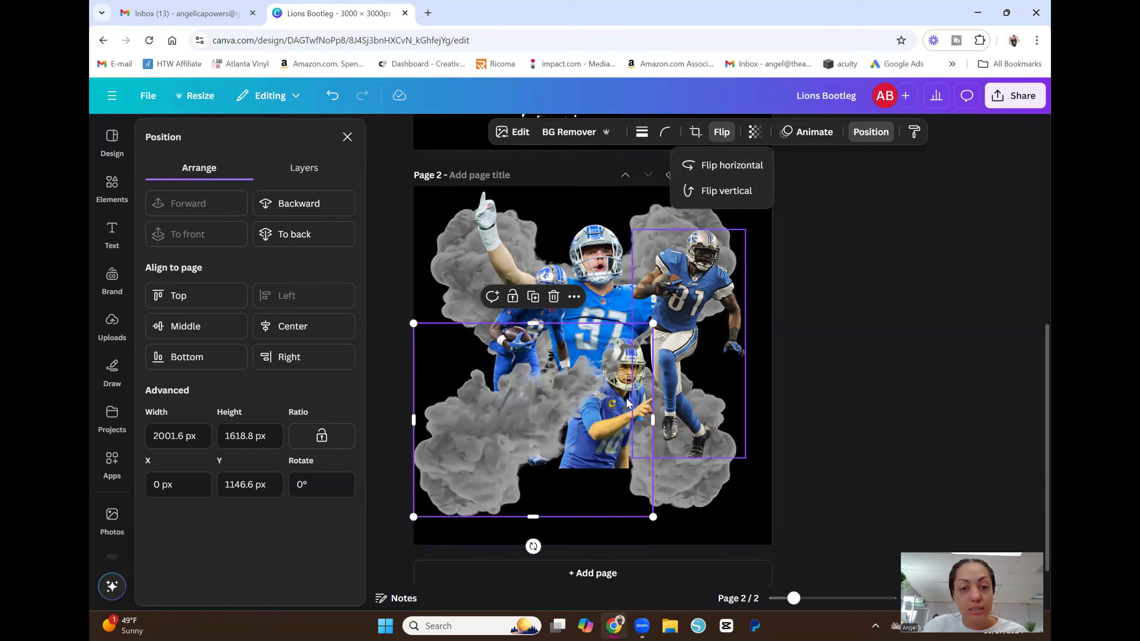
pyautogui.moveTo(523, 437); pyautogui.dragTo(544, 434)
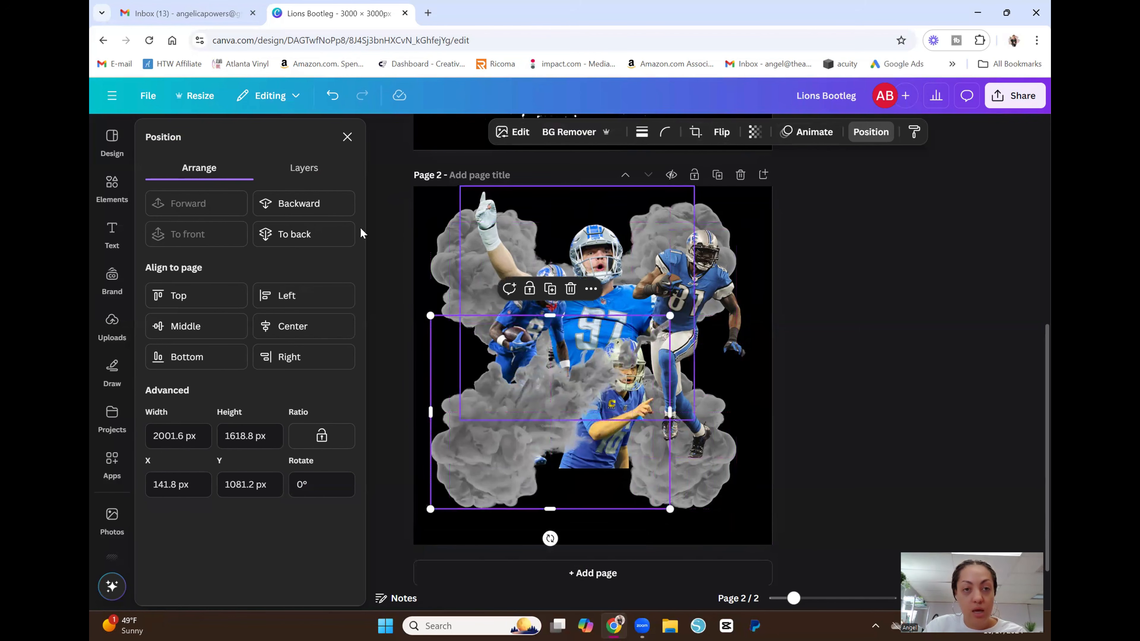
pyautogui.click(305, 236)
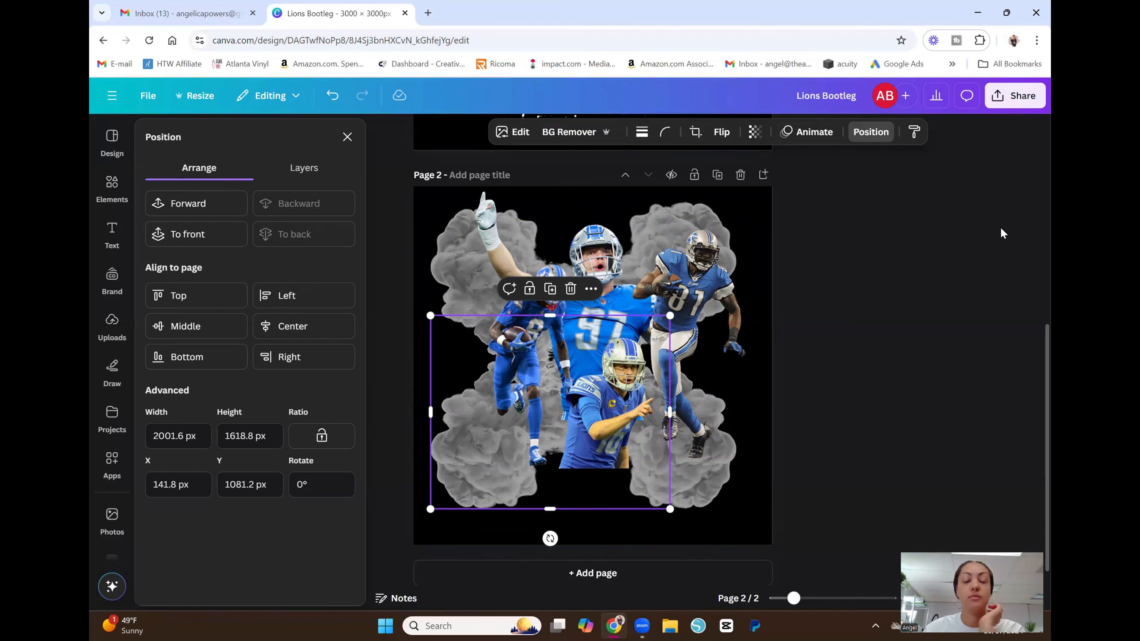
pyautogui.click(981, 289)
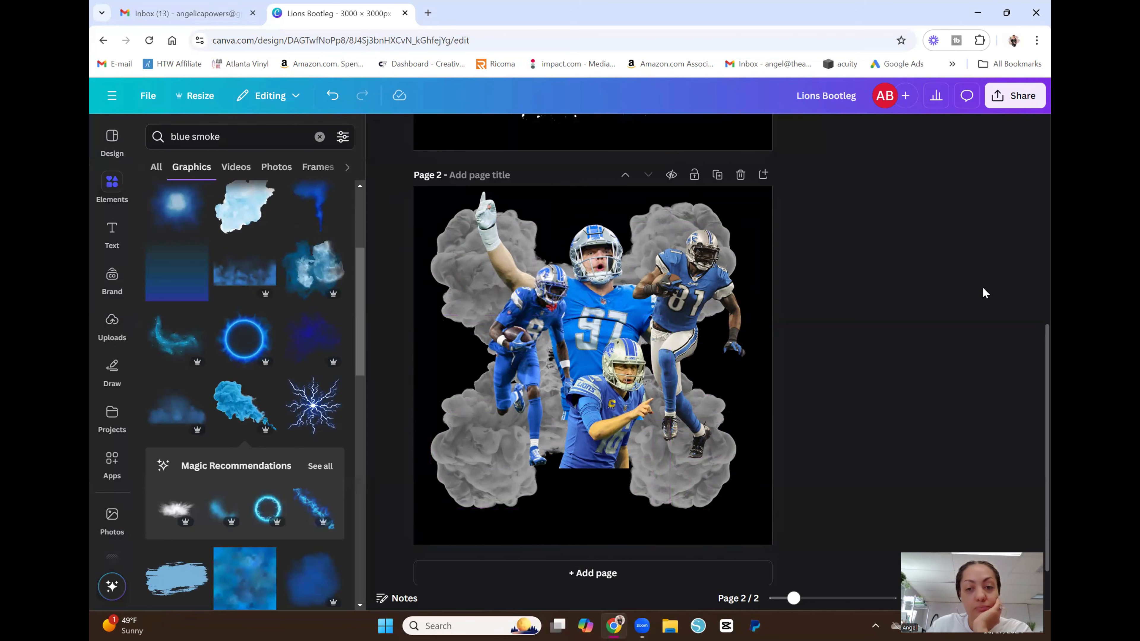
# - Add the Colorful Spark Lightning graphic to page 2 and view the details of it and the Blue Acrylic in Water graphic
pyautogui.click(310, 414)
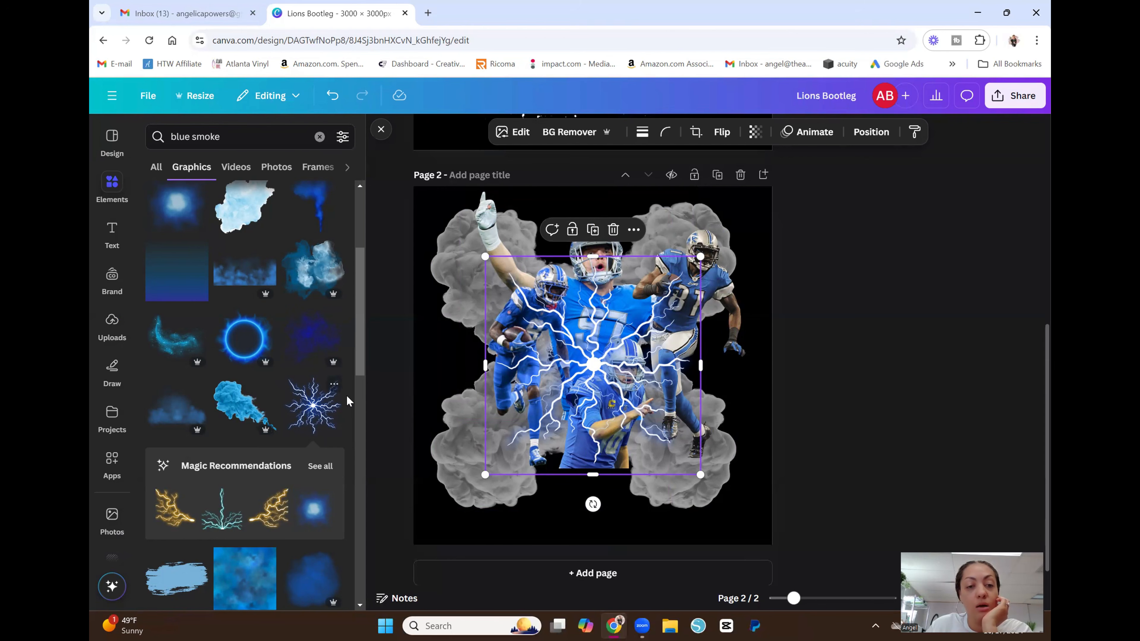
pyautogui.click(334, 385)
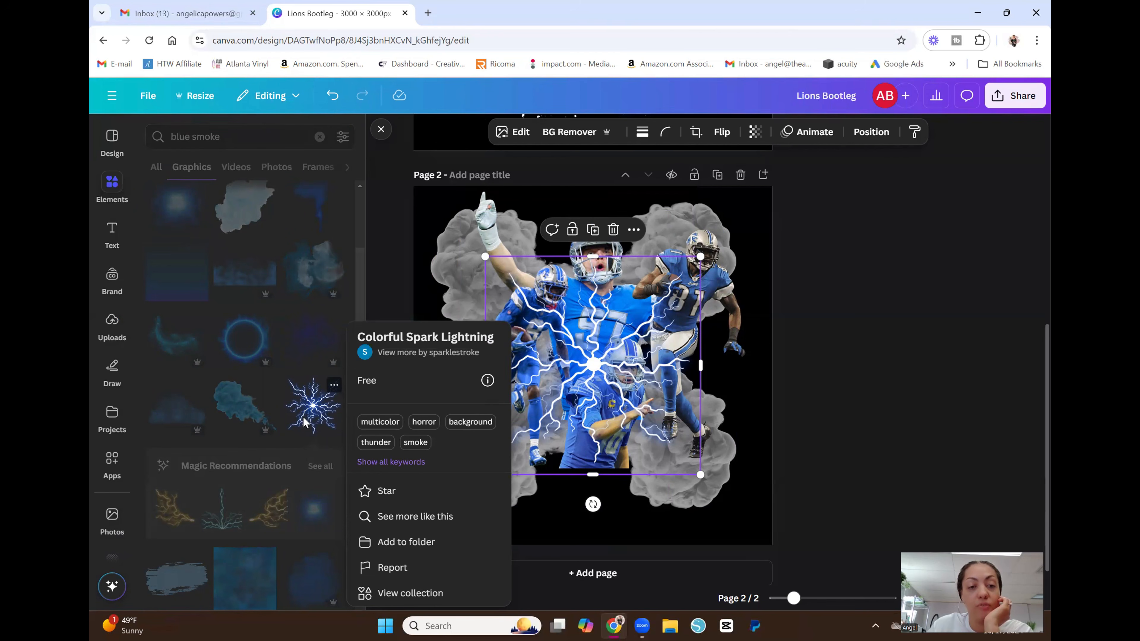
pyautogui.click(256, 416)
pyautogui.click(265, 384)
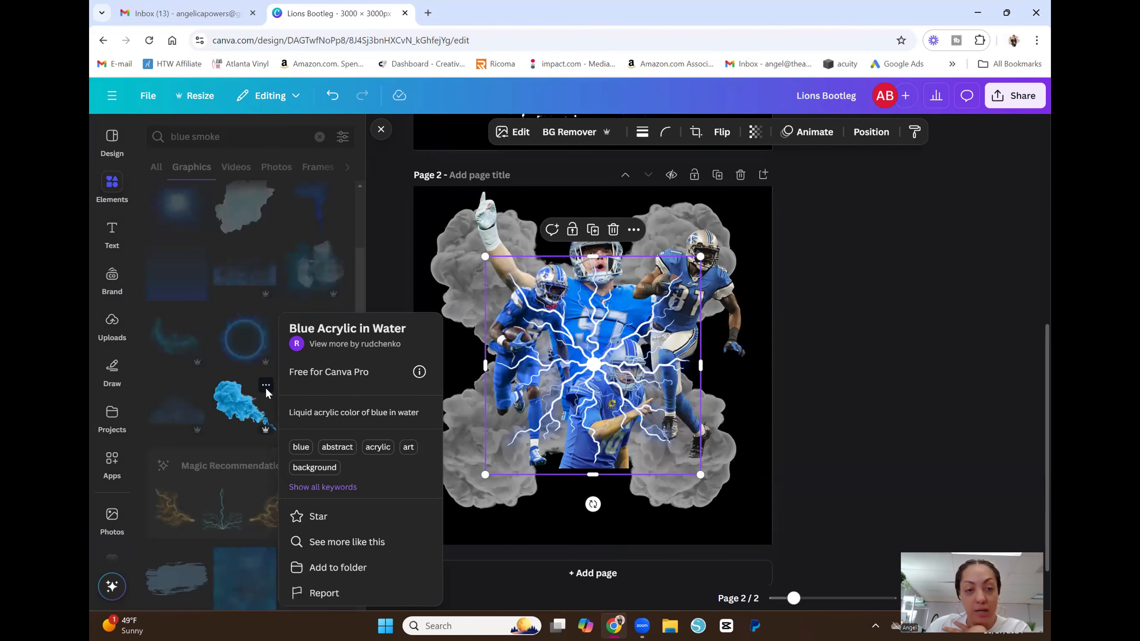
pyautogui.click(252, 401)
pyautogui.click(334, 385)
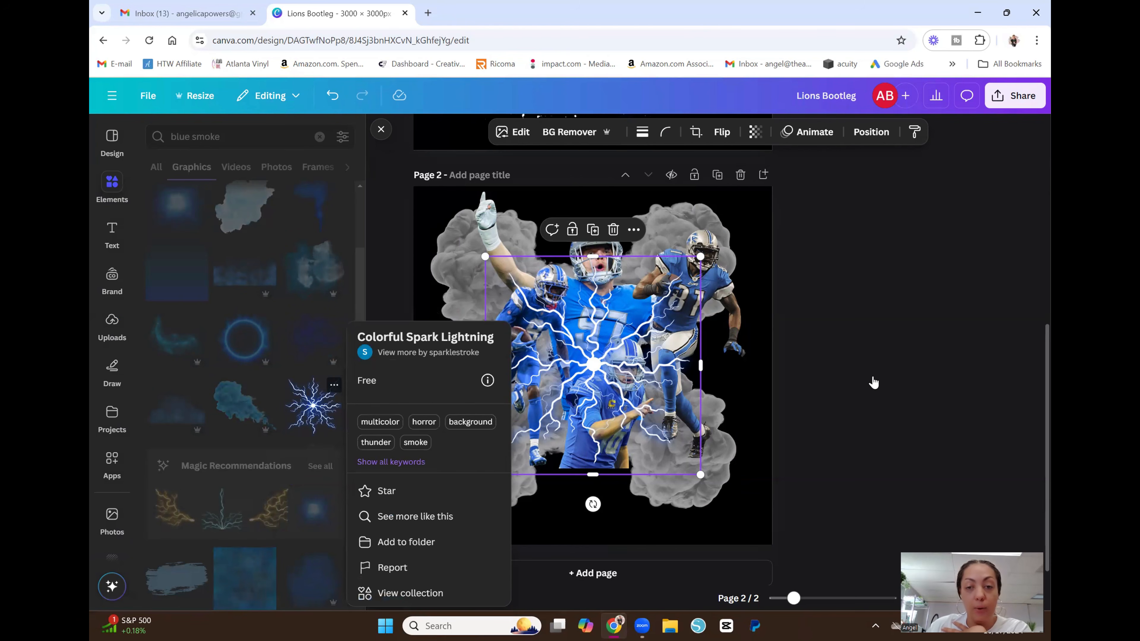
pyautogui.click(837, 383)
# - Move the lightning to the artwork's upper left and layer it behind the players but in front of the smoke
pyautogui.moveTo(587, 361); pyautogui.dragTo(526, 301)
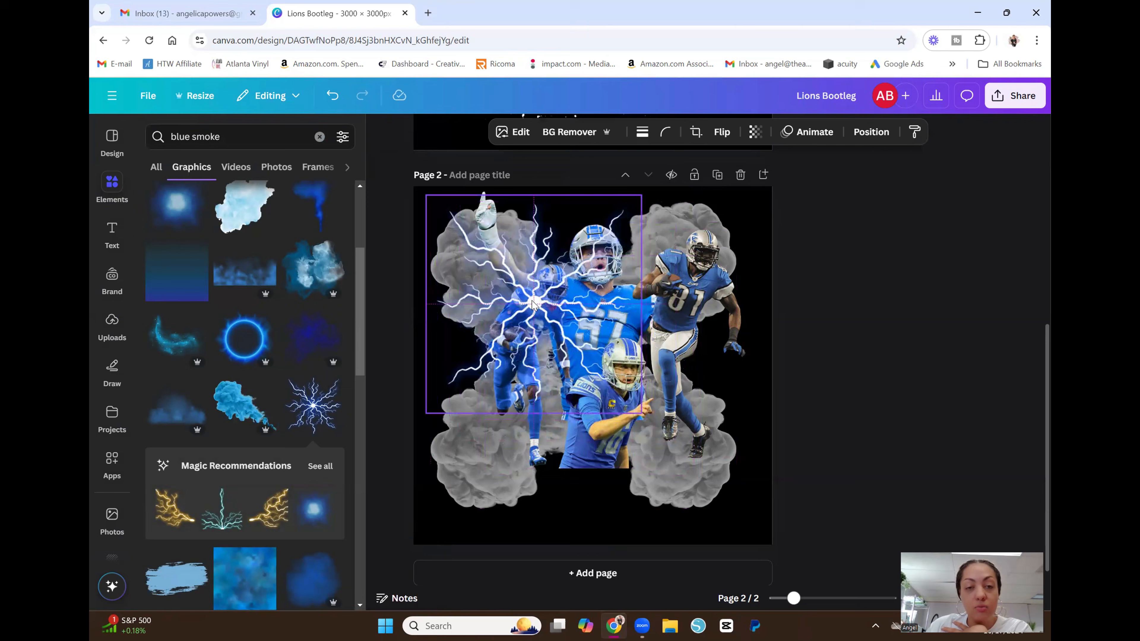
pyautogui.click(870, 132)
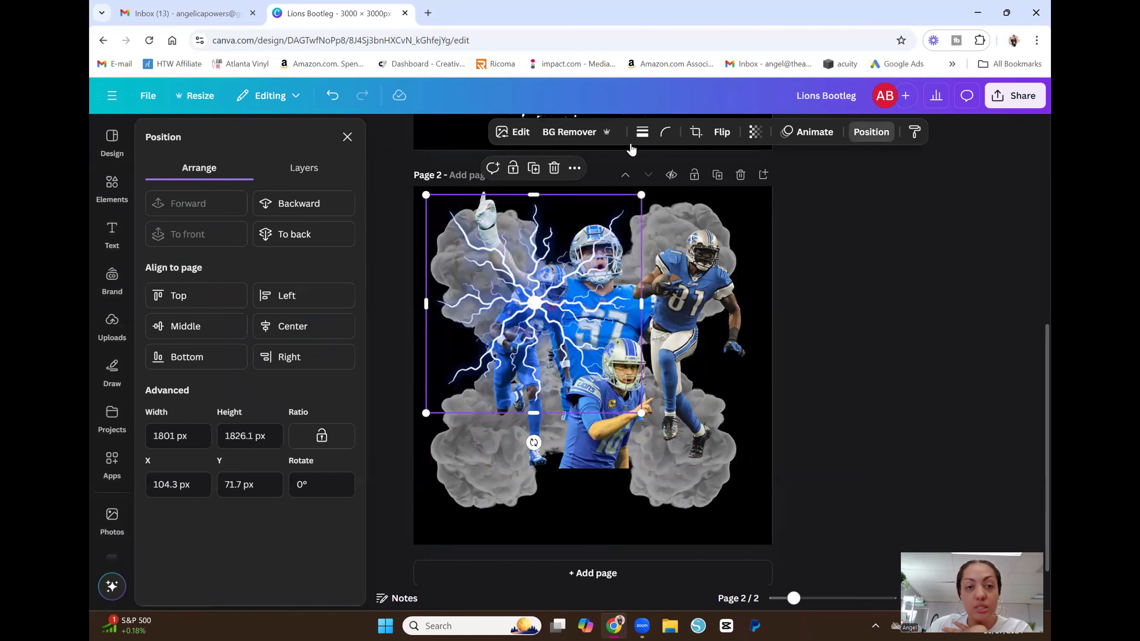
pyautogui.click(327, 202)
pyautogui.click(328, 202)
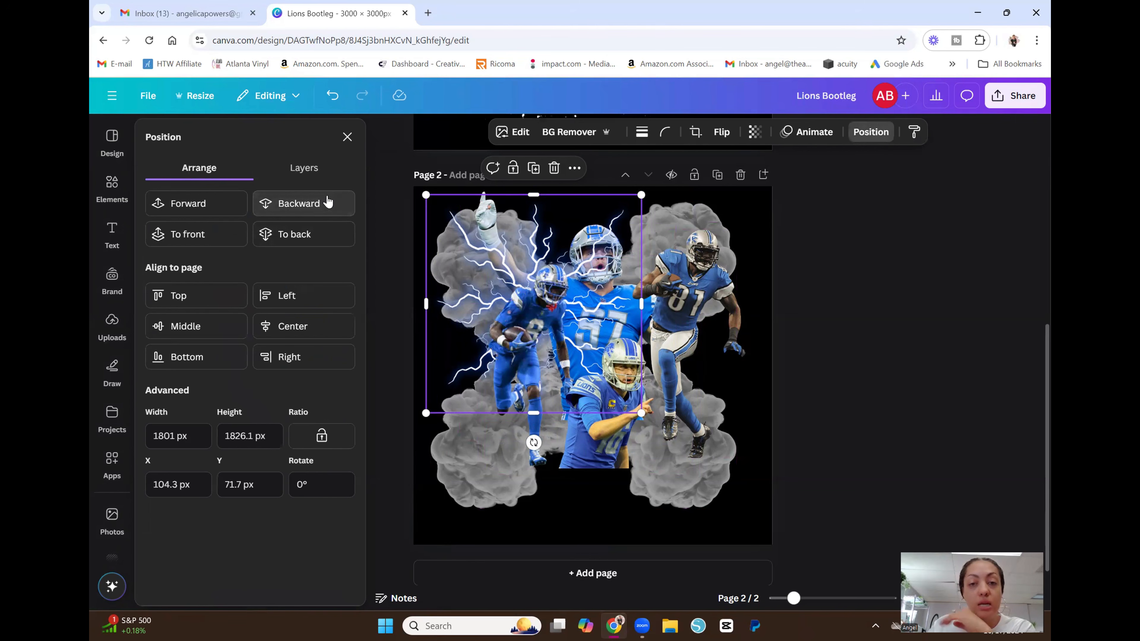
pyautogui.click(328, 202)
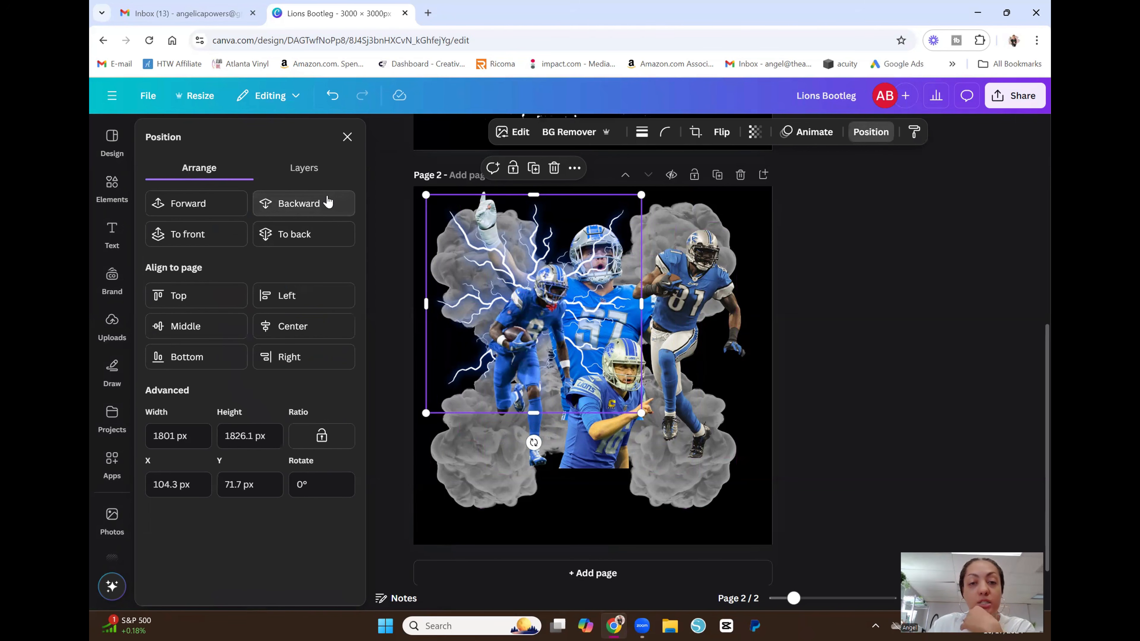
pyautogui.click(328, 202)
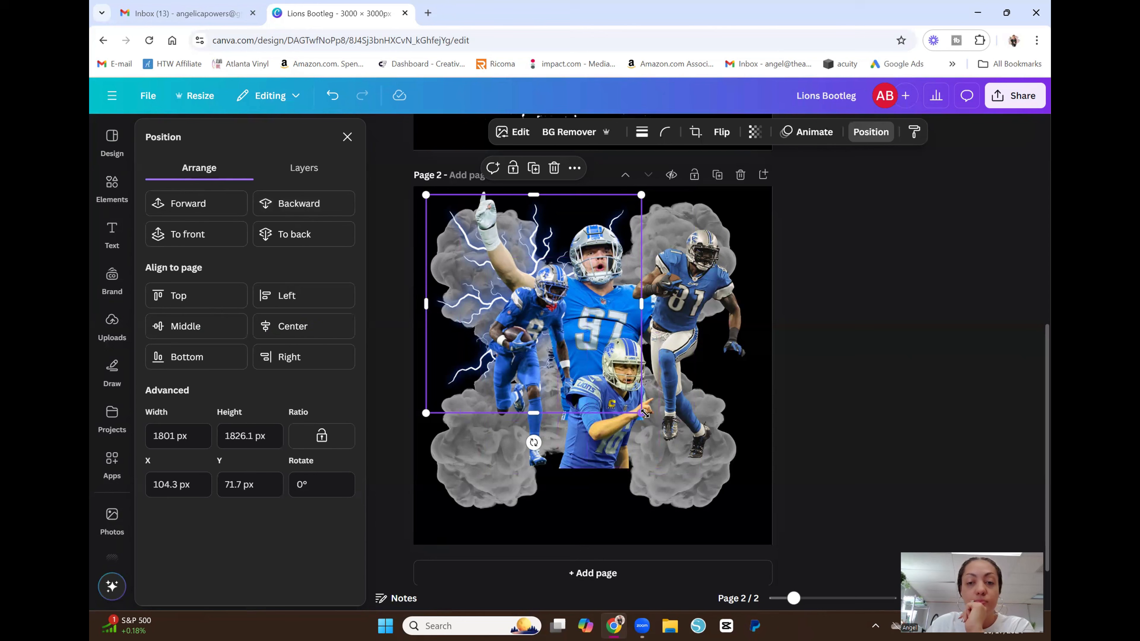
# - Enlarge the upper-left lightning to about 1859 by 1884 px and shift it to the page's left edge
pyautogui.moveTo(641, 413)
pyautogui.mouseDown()
pyautogui.moveTo(698, 477)
pyautogui.moveTo(695, 497)
pyautogui.moveTo(647, 422)
pyautogui.mouseUp()
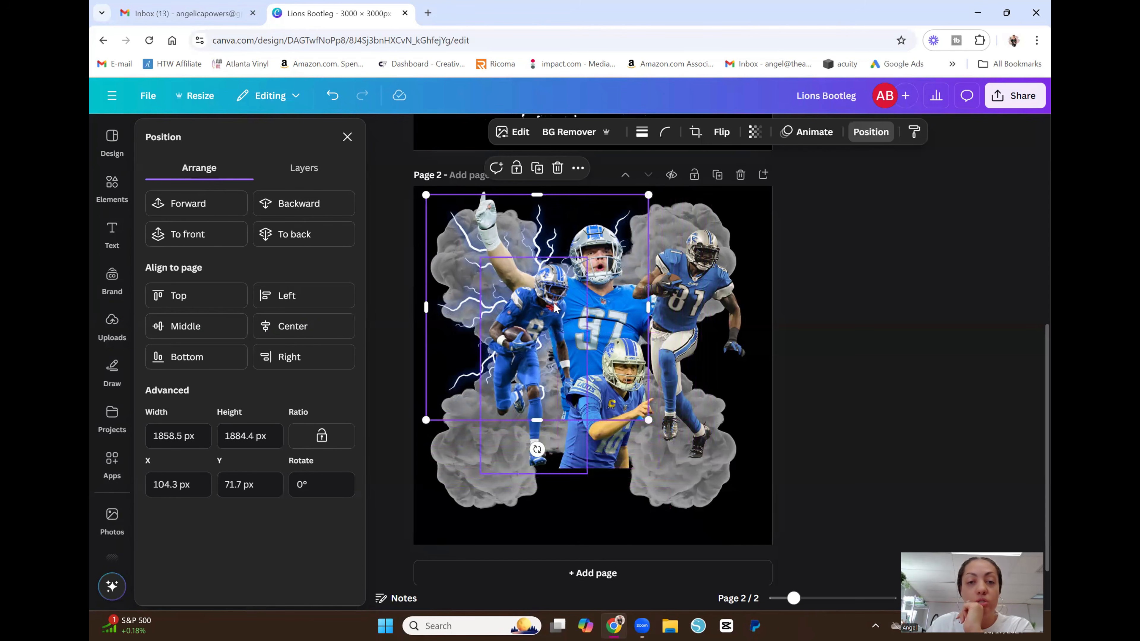
pyautogui.moveTo(454, 296); pyautogui.dragTo(447, 291)
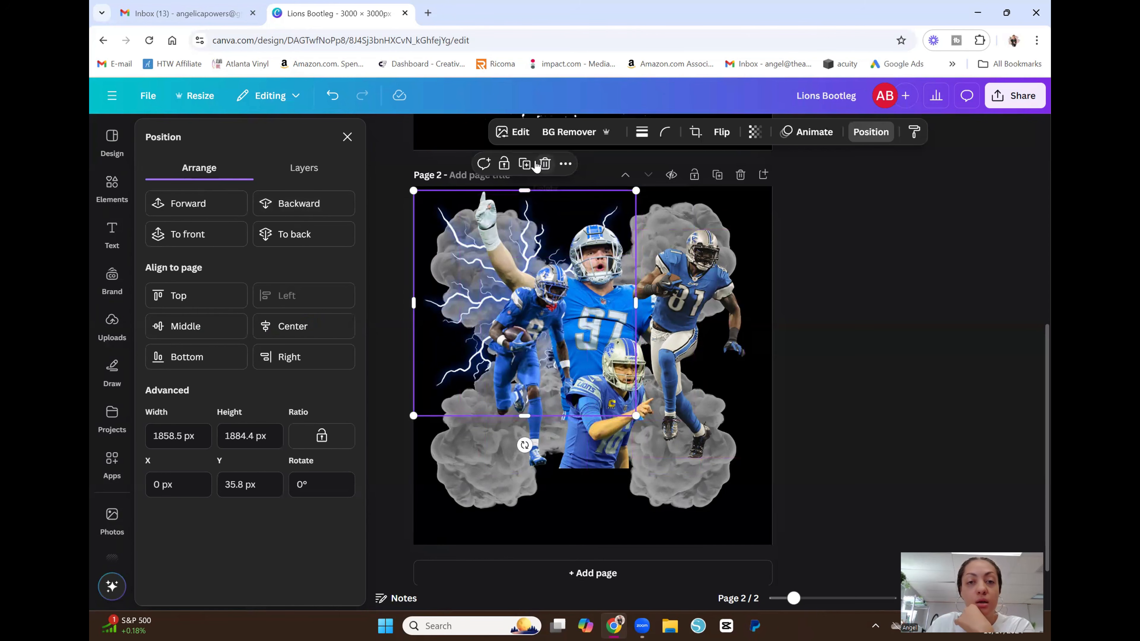
# - Duplicate the lightning, place the copy at the artwork's lower right, and layer it behind the players
pyautogui.click(525, 163)
pyautogui.moveTo(551, 309); pyautogui.dragTo(670, 417)
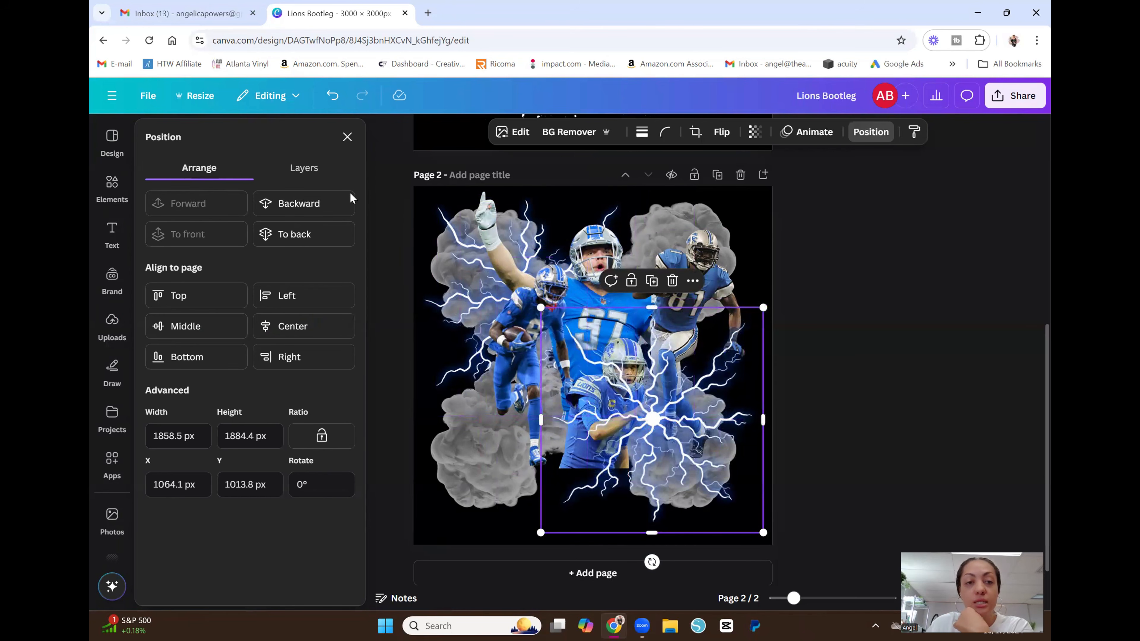
pyautogui.click(304, 203)
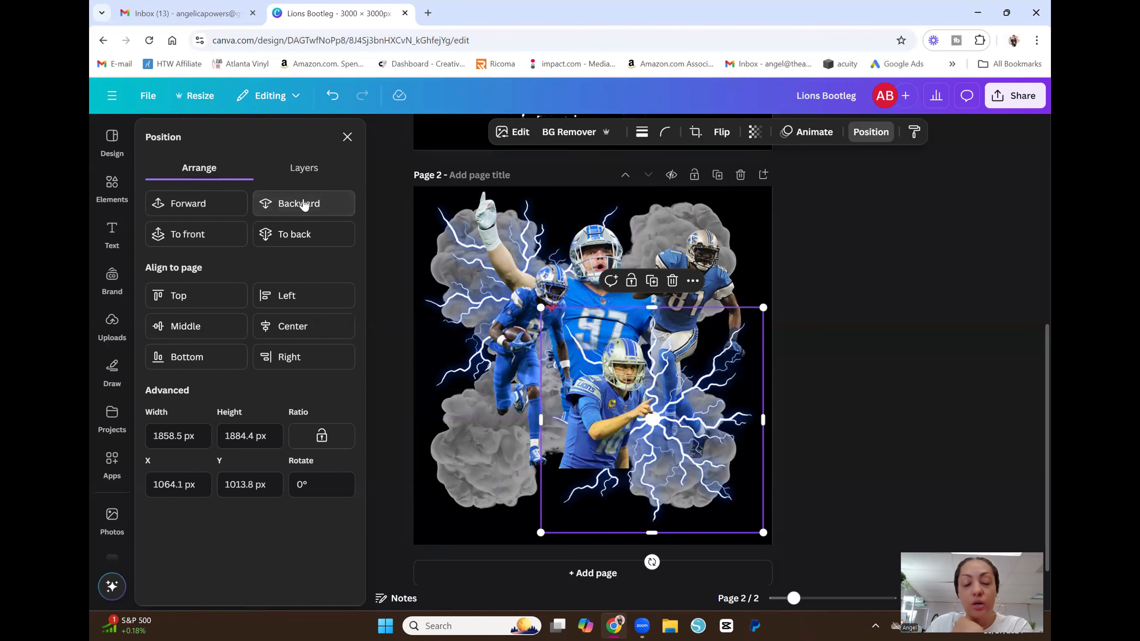
pyautogui.click(303, 203)
pyautogui.click(303, 203)
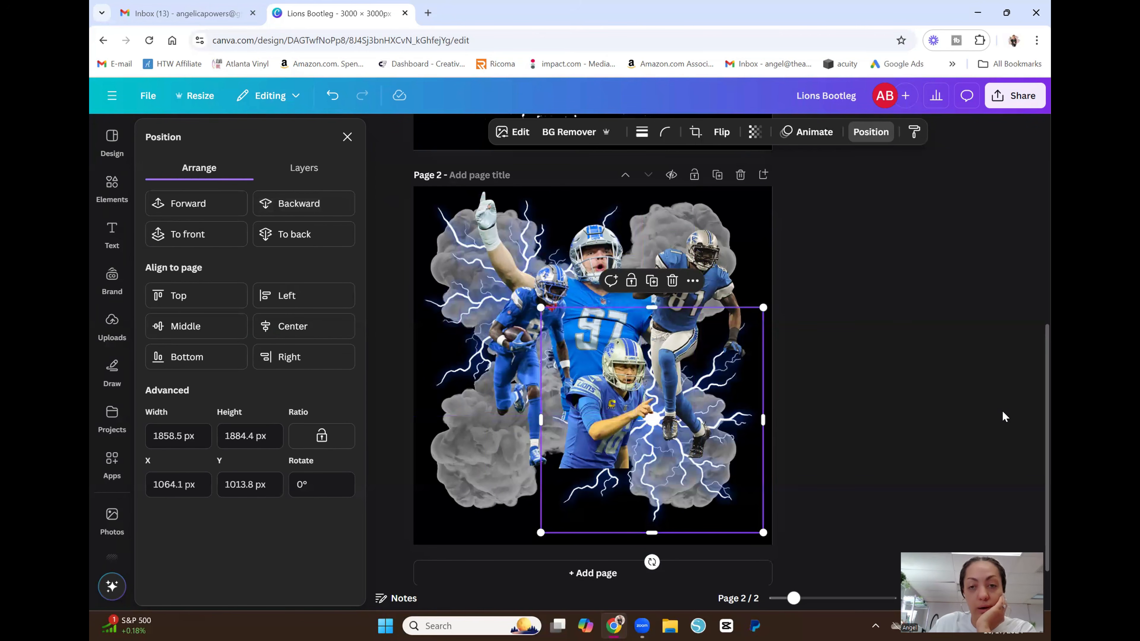
pyautogui.click(908, 341)
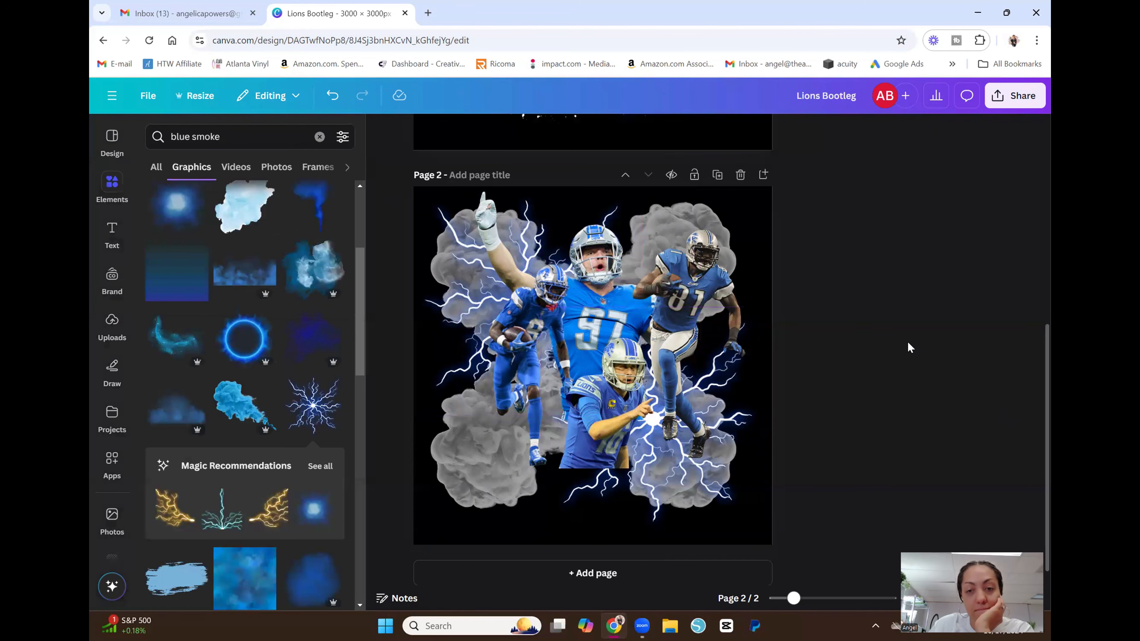
# - Compare the page 2 artwork with the finished Detroit Lions design on page 1
pyautogui.click(377, 129)
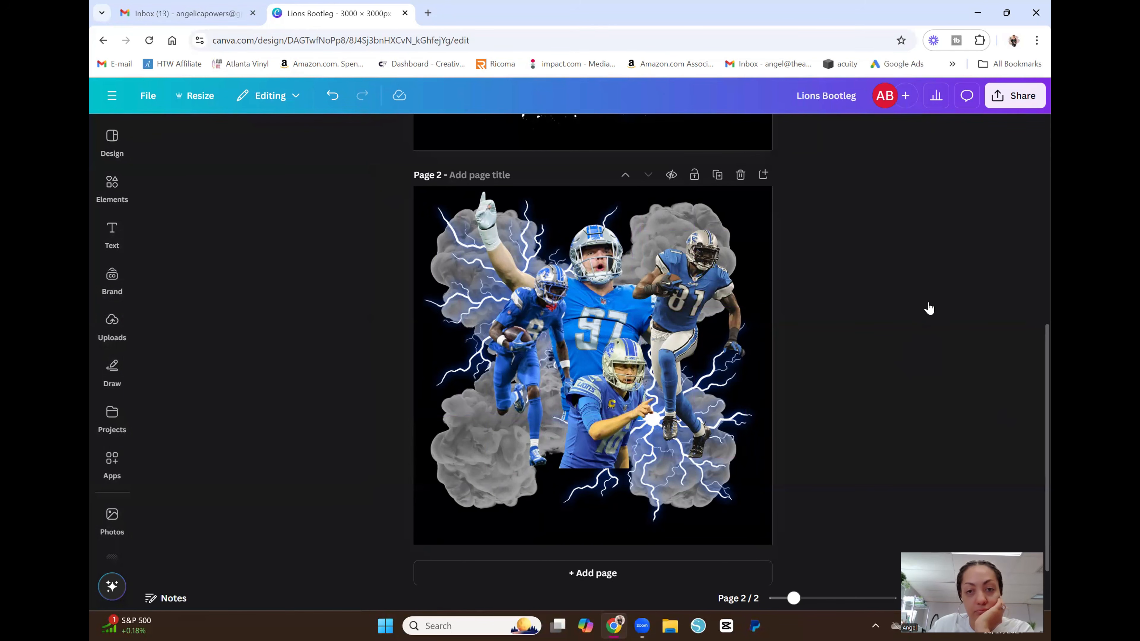
pyautogui.scroll(8, 929, 309)
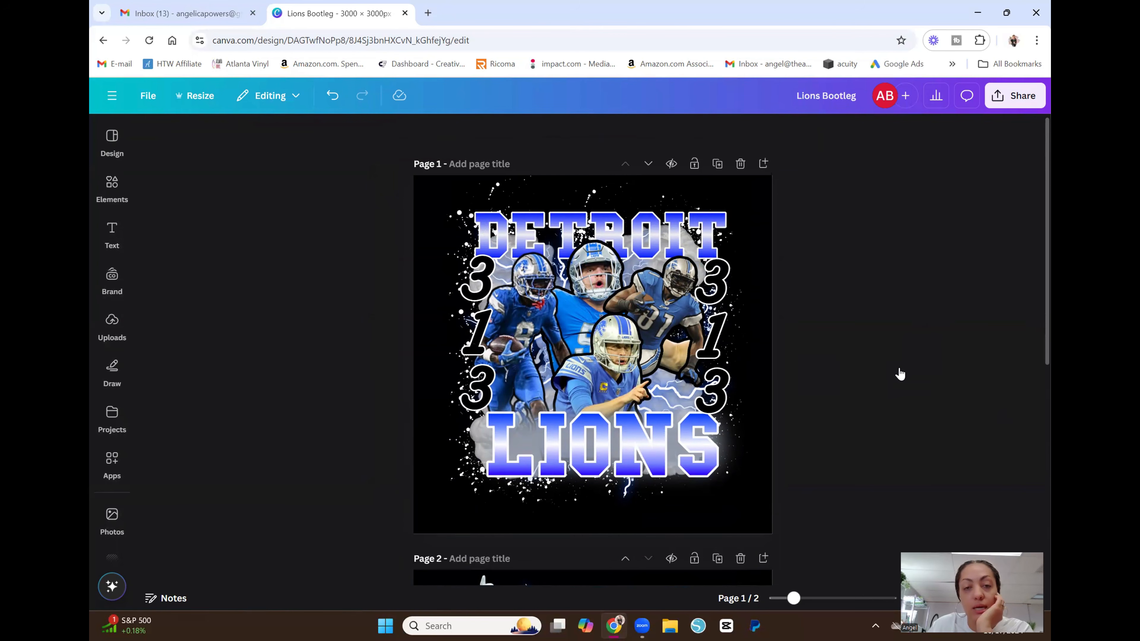
pyautogui.scroll(-2, 898, 375)
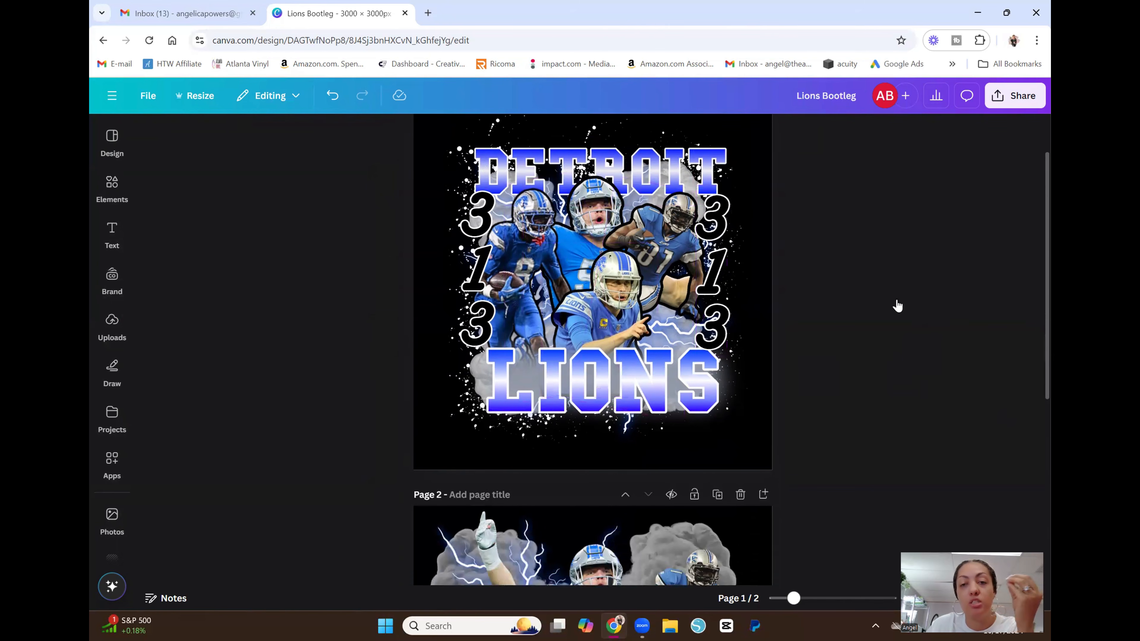
pyautogui.scroll(-3, 996, 366)
pyautogui.scroll(-4, 953, 367)
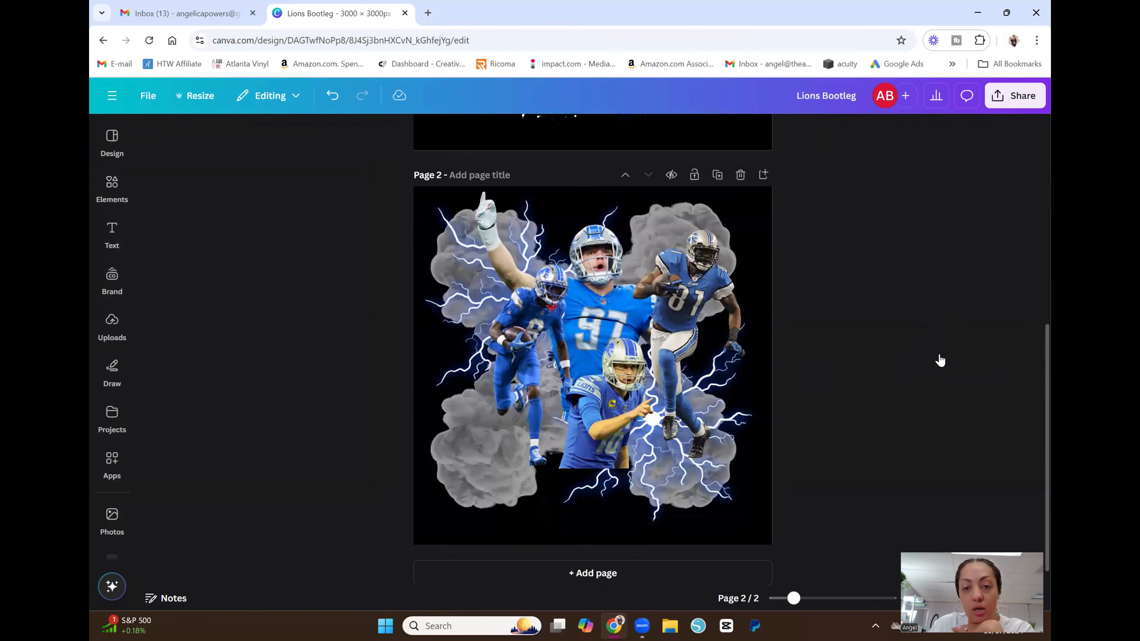
pyautogui.scroll(-1, 939, 359)
# - Enlarge the number 97 player cutout and reposition it behind the other three players
pyautogui.click(618, 300)
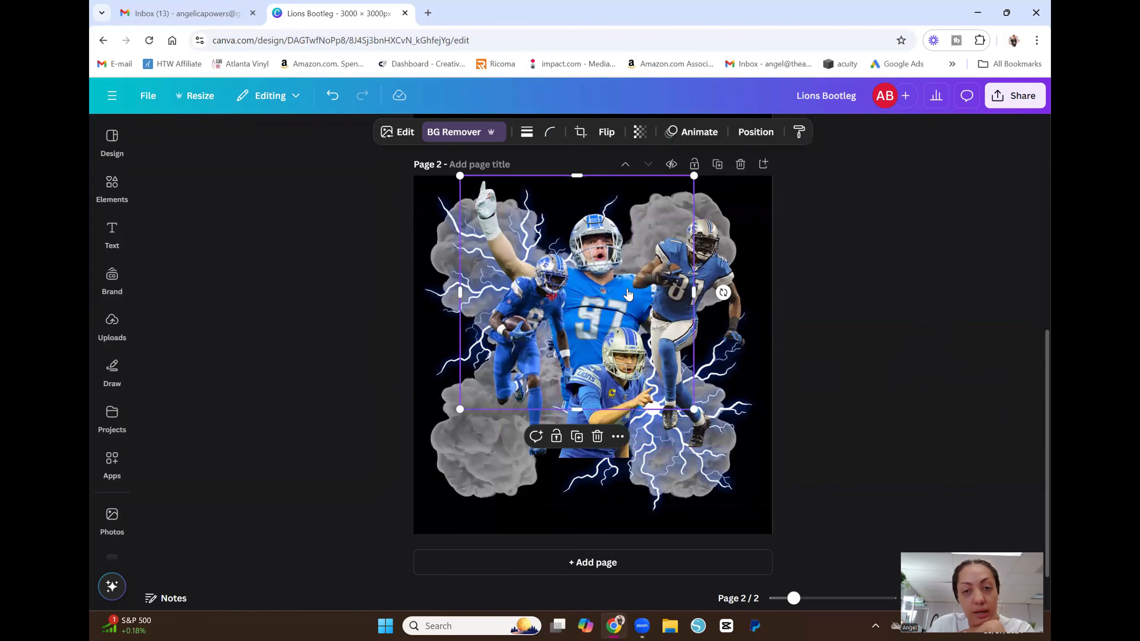
pyautogui.moveTo(693, 409); pyautogui.dragTo(772, 463)
pyautogui.moveTo(625, 281); pyautogui.dragTo(579, 272)
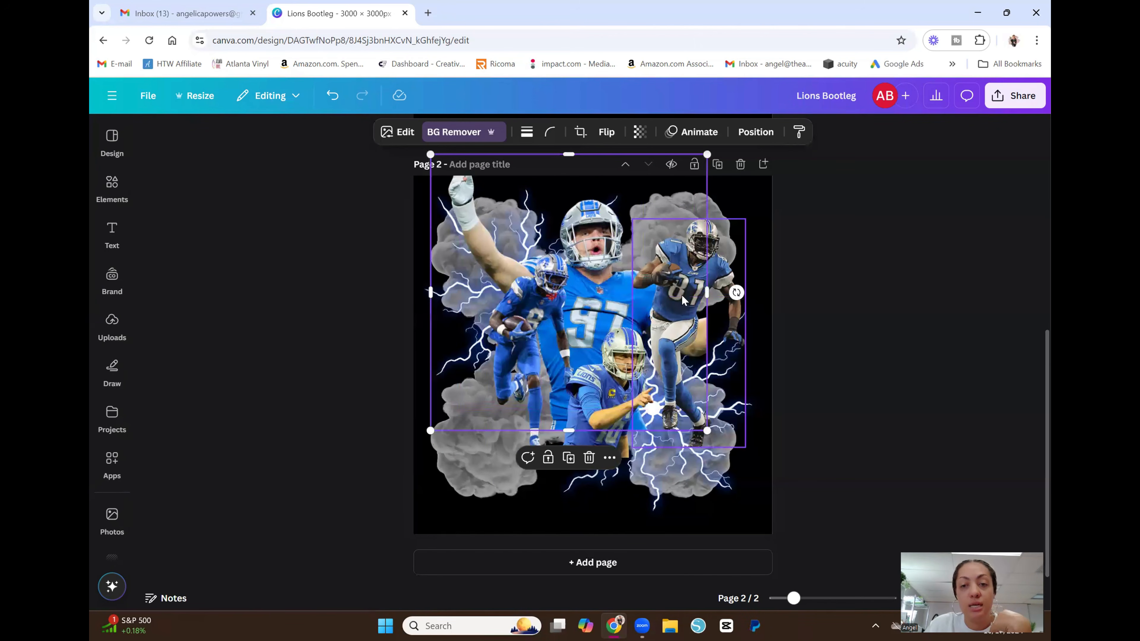
pyautogui.click(832, 325)
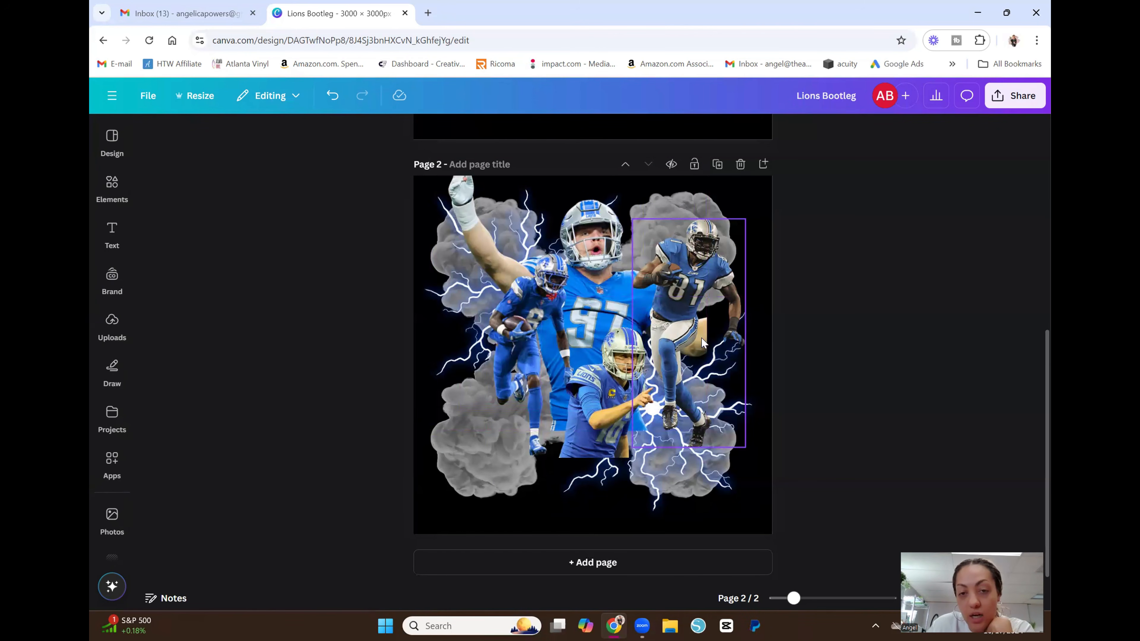
# - Crop both sides of the number 97 player cutout, cutting off his raised arm
pyautogui.click(620, 300)
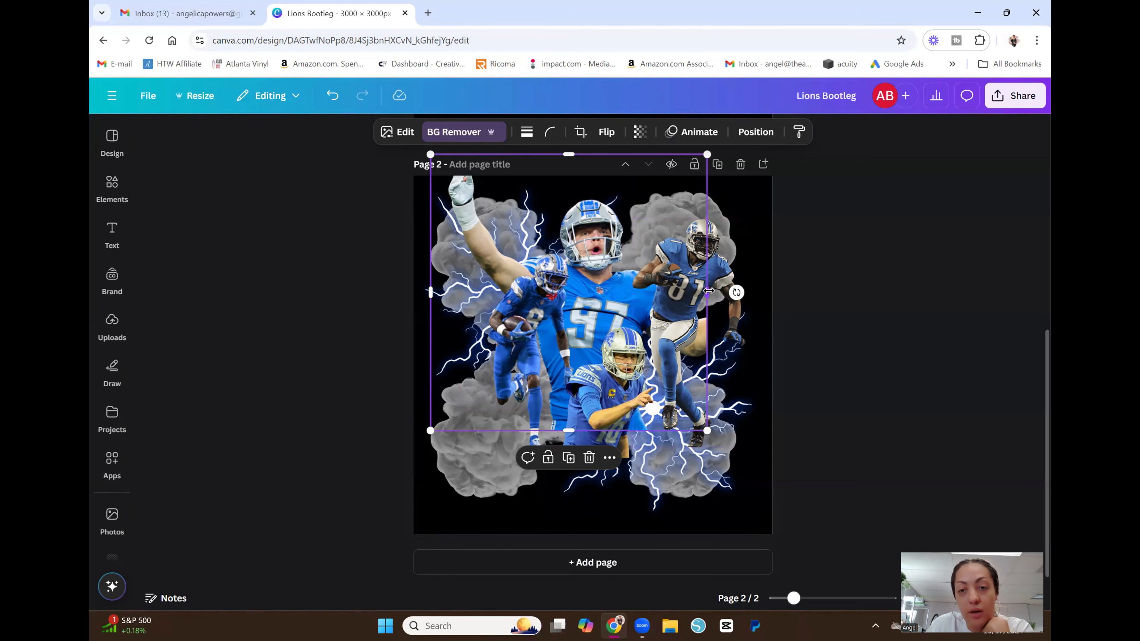
pyautogui.moveTo(708, 291); pyautogui.dragTo(676, 295)
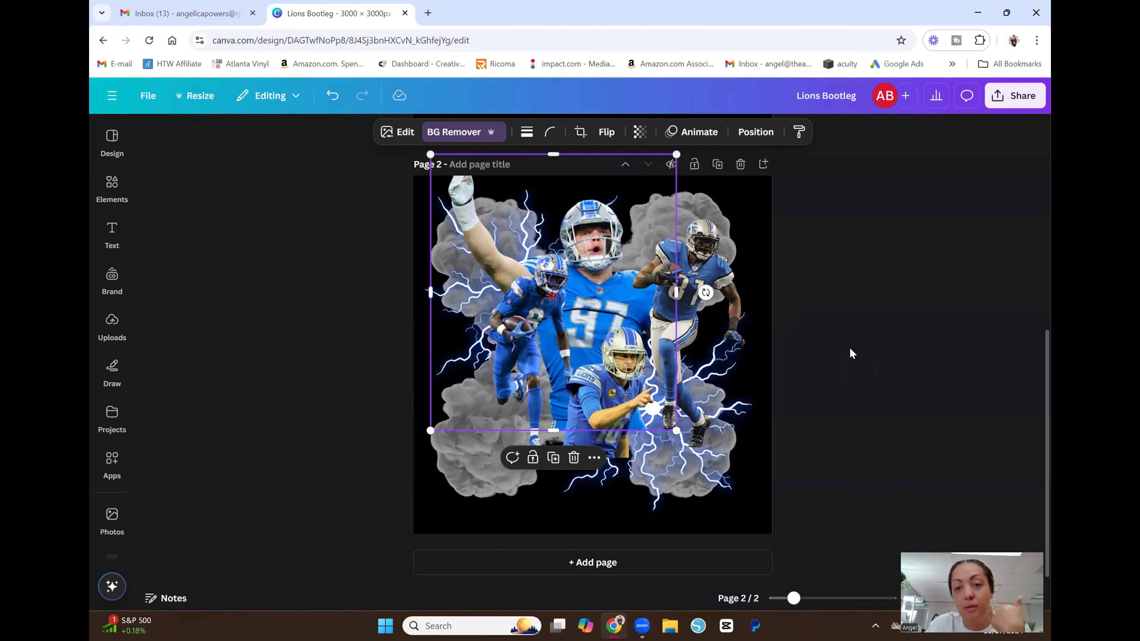
pyautogui.click(850, 347)
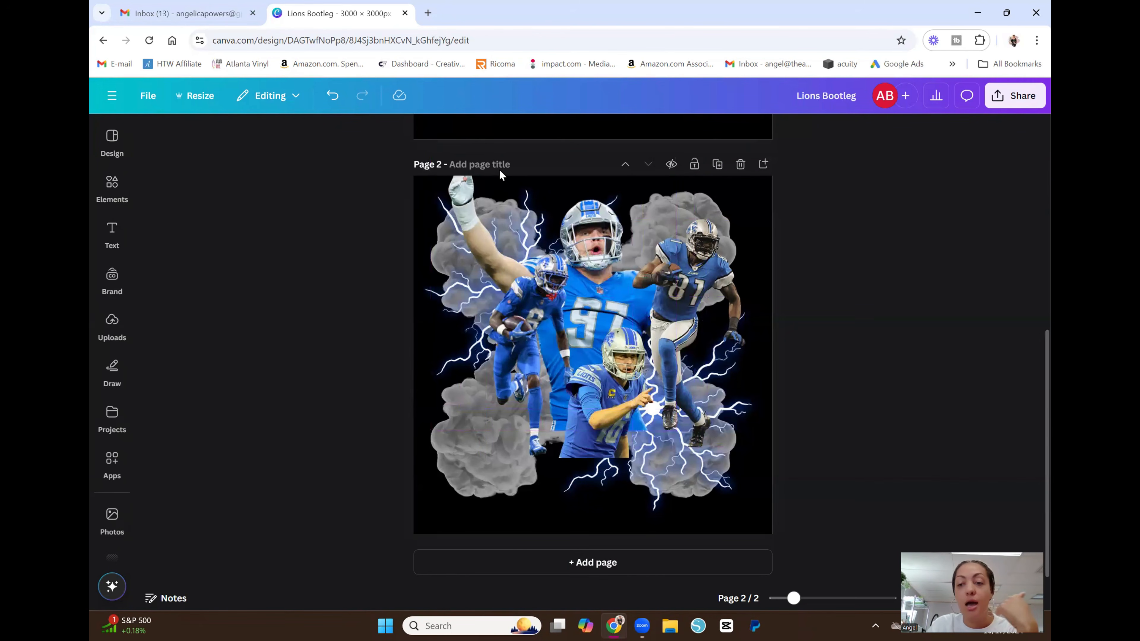
pyautogui.click(589, 227)
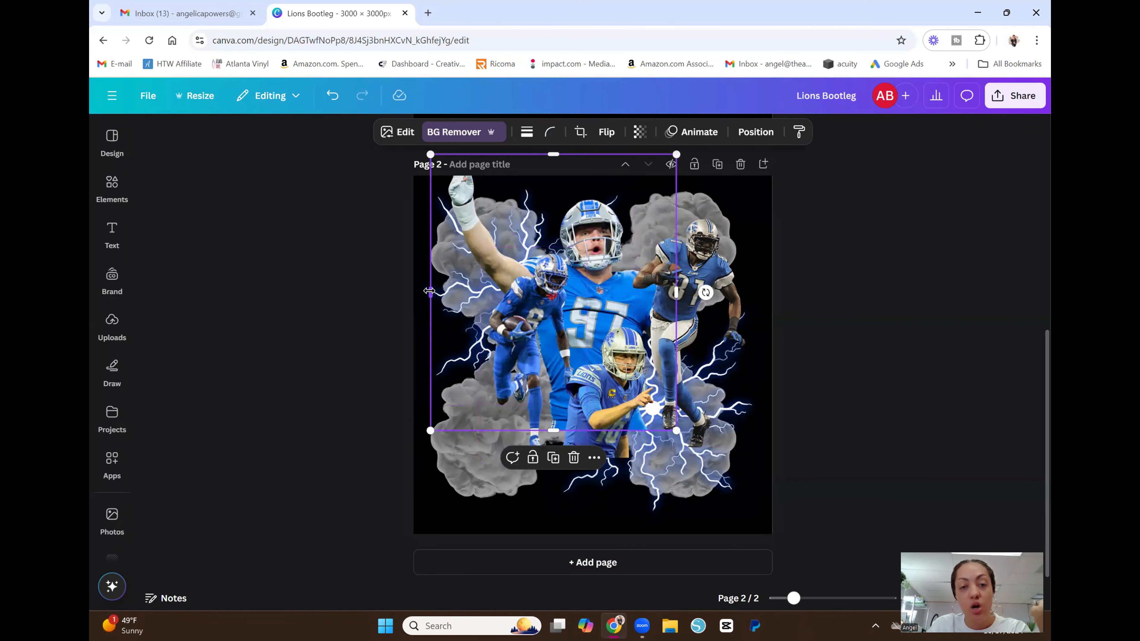
pyautogui.moveTo(432, 292); pyautogui.dragTo(521, 288)
pyautogui.click(891, 364)
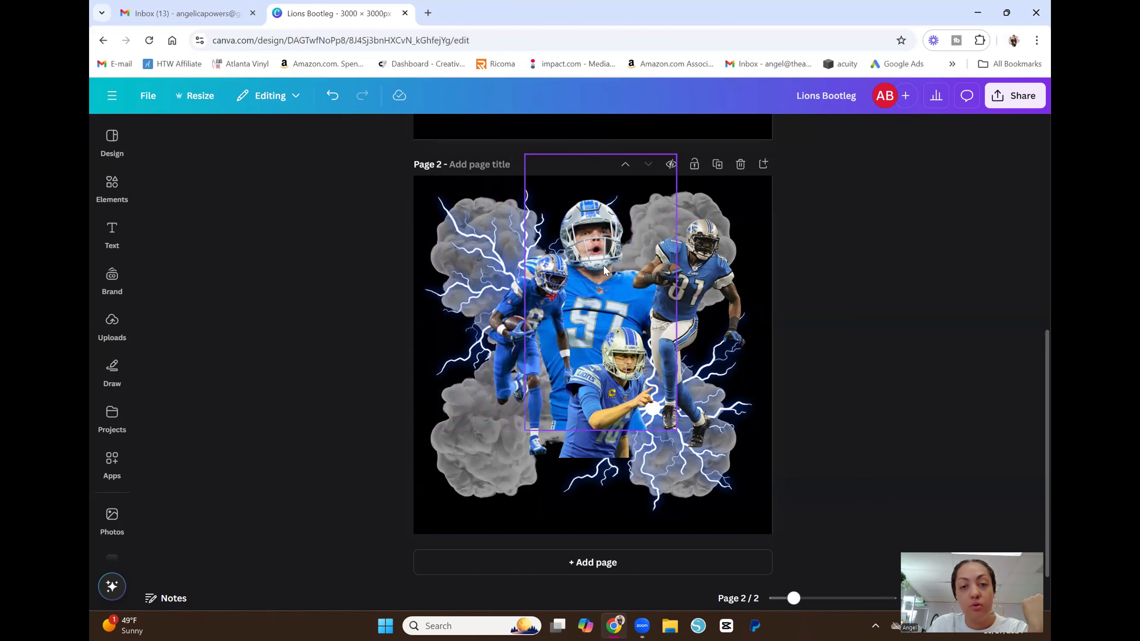
# - Scale the cropped number 97 player down slightly and place him centrally between the two running players
pyautogui.click(593, 243)
pyautogui.moveTo(593, 243); pyautogui.dragTo(600, 256)
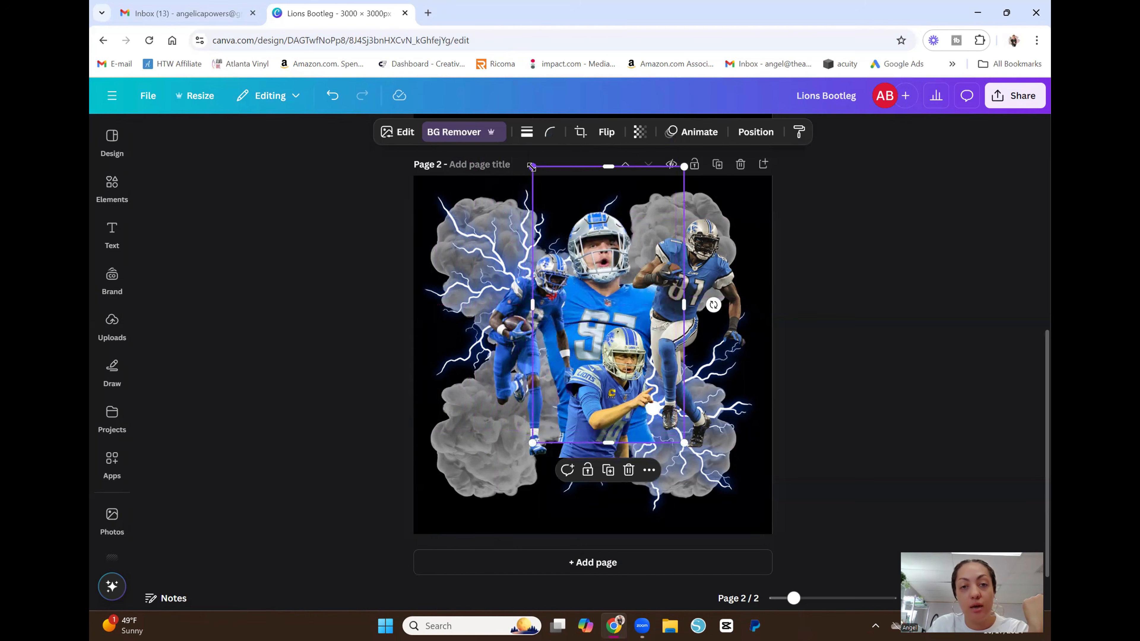
pyautogui.moveTo(532, 167); pyautogui.dragTo(540, 181)
pyautogui.moveTo(616, 289); pyautogui.dragTo(603, 278)
pyautogui.click(848, 374)
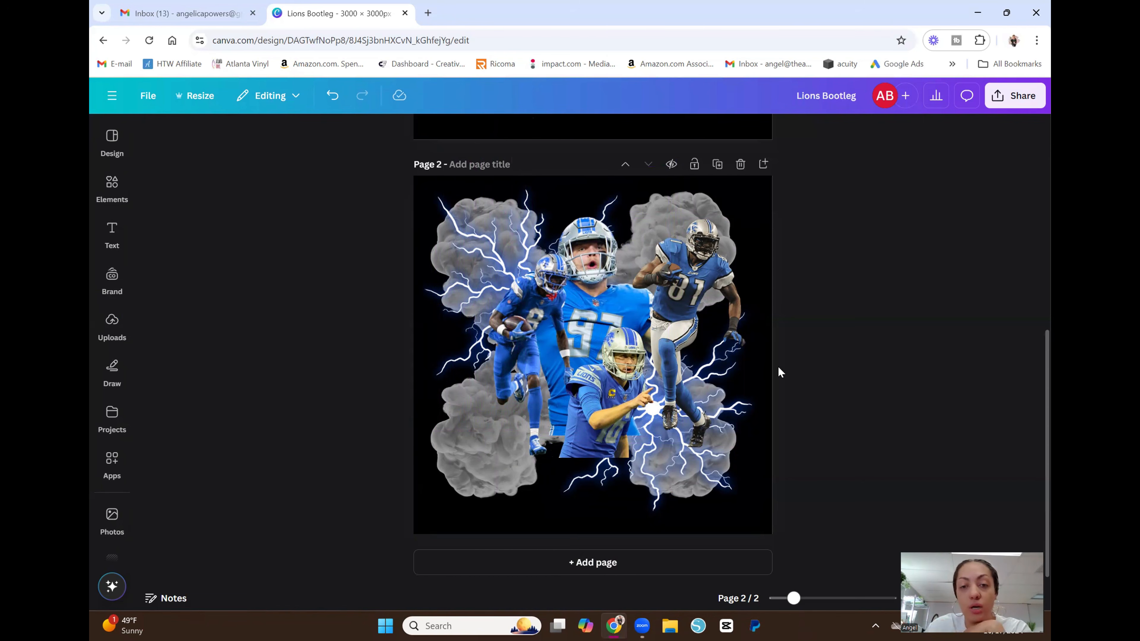
# - Tilt the left running player counterclockwise, enlarge him slightly and shift him outward so he overlaps the number 97 player less
pyautogui.click(554, 304)
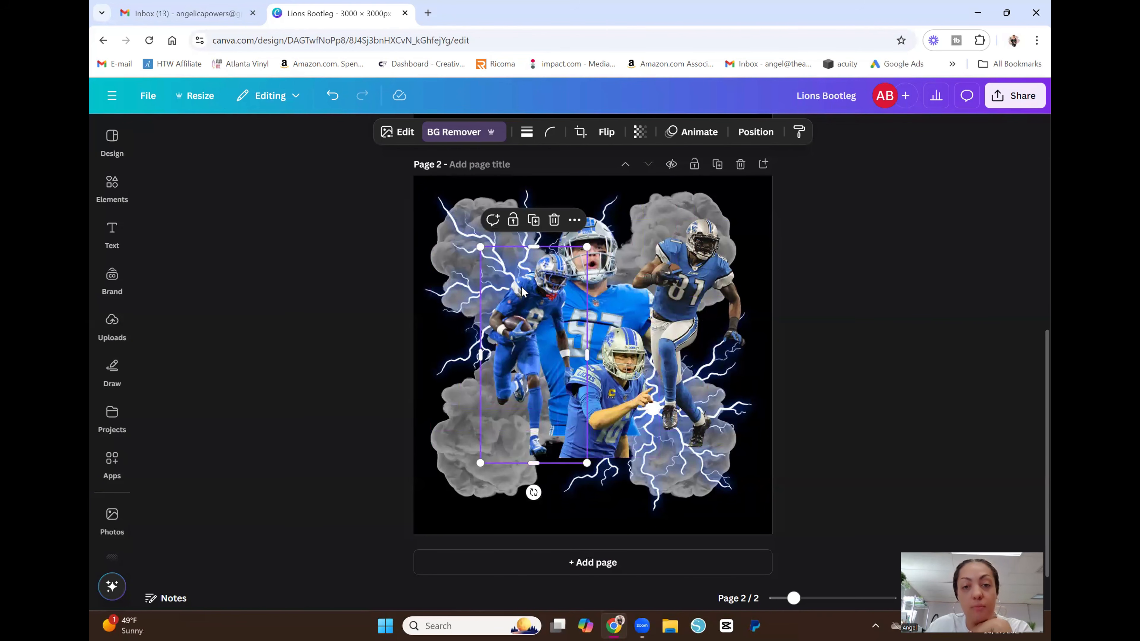
pyautogui.moveTo(524, 287); pyautogui.dragTo(515, 285)
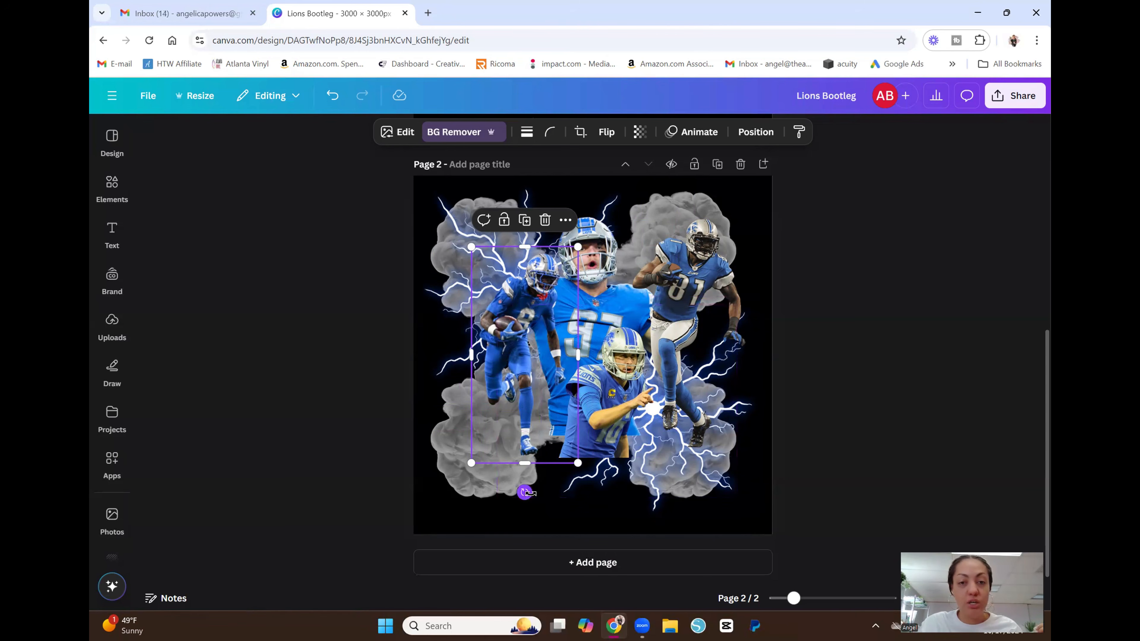
pyautogui.moveTo(525, 493); pyautogui.dragTo(560, 488)
pyautogui.moveTo(513, 368); pyautogui.dragTo(513, 360)
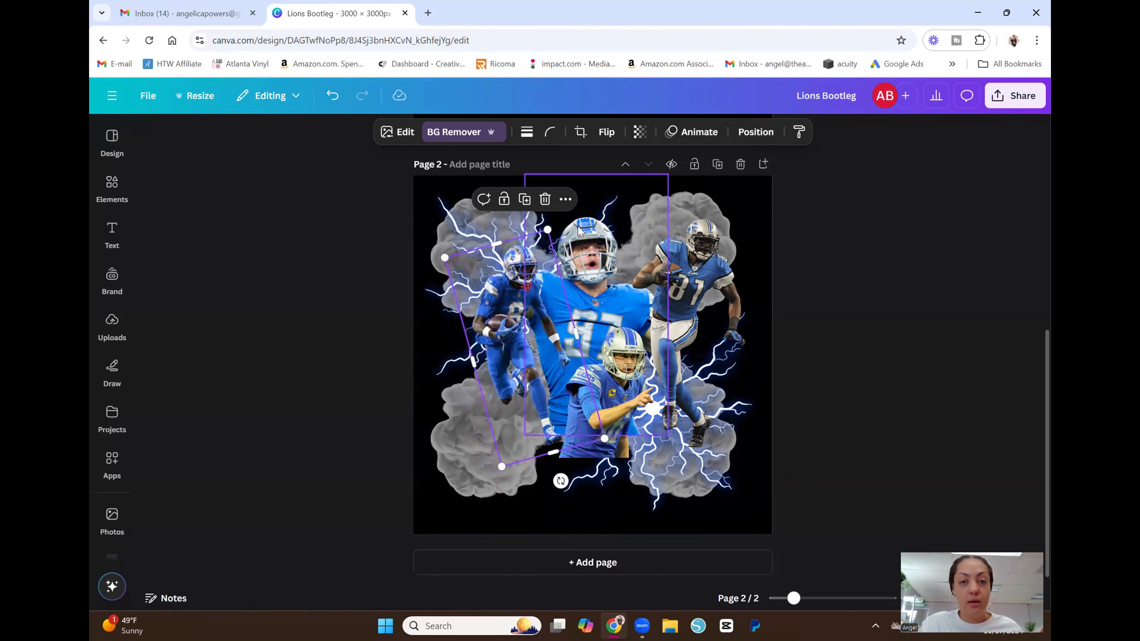
pyautogui.moveTo(550, 228); pyautogui.dragTo(551, 220)
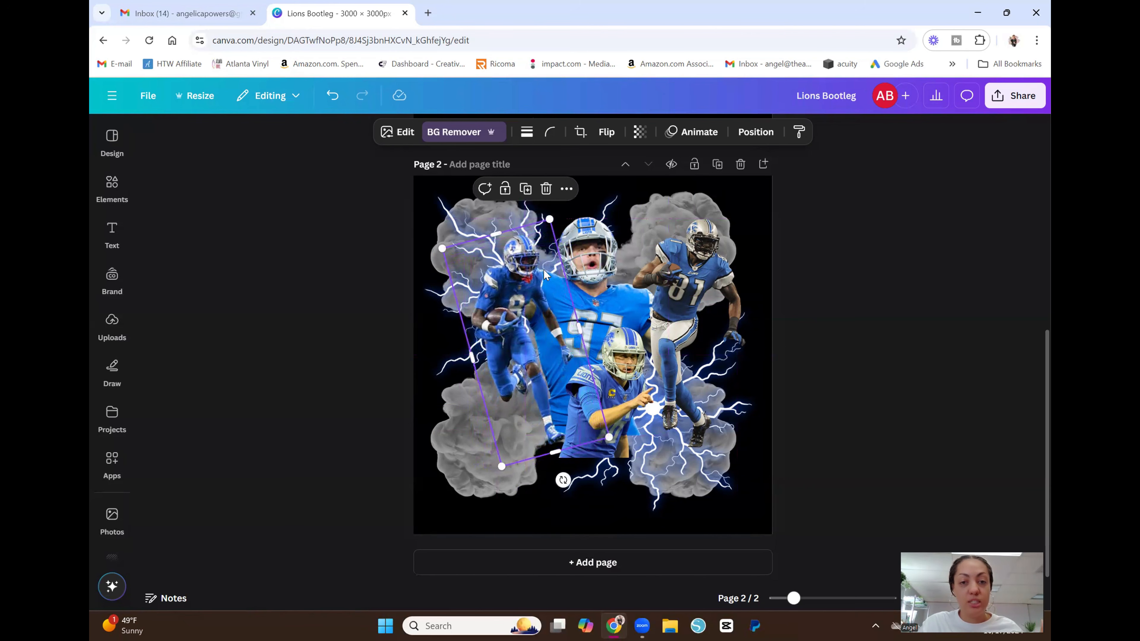
pyautogui.moveTo(525, 304); pyautogui.dragTo(525, 303)
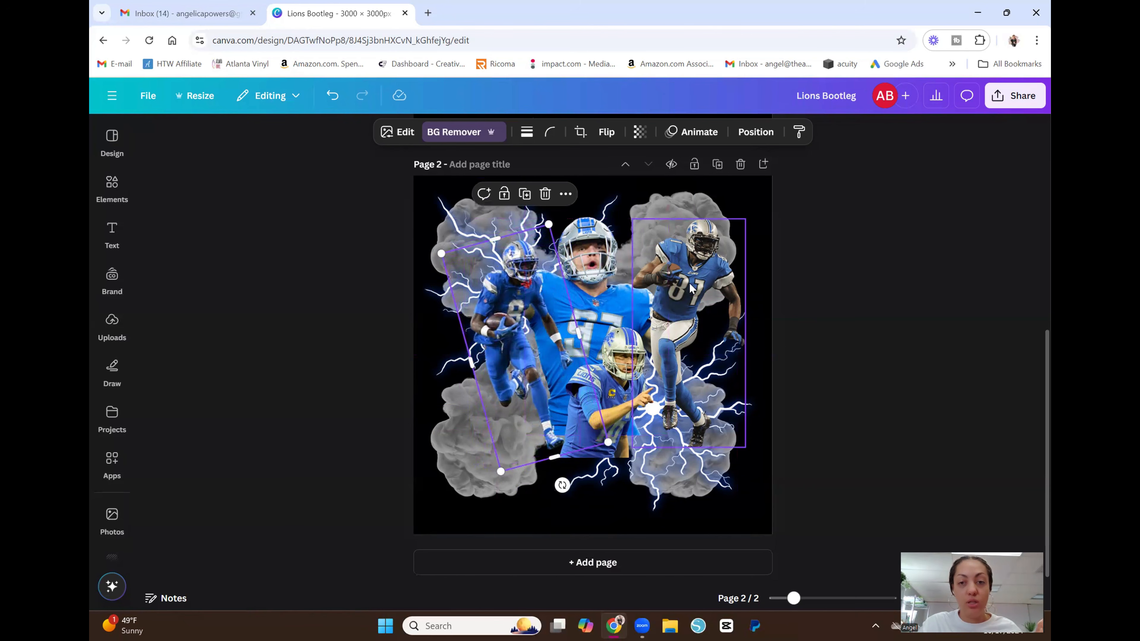
# - Tilt the number 81 player slightly clockwise and move him inward, closer to the number 97 player
pyautogui.click(684, 427)
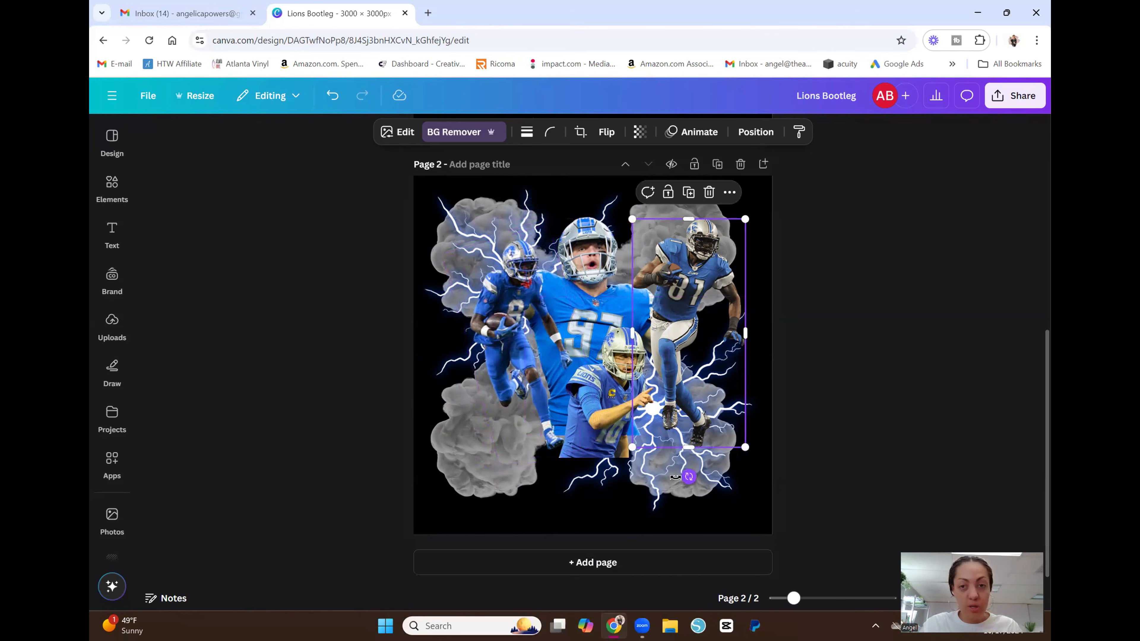
pyautogui.moveTo(681, 480); pyautogui.dragTo(662, 474)
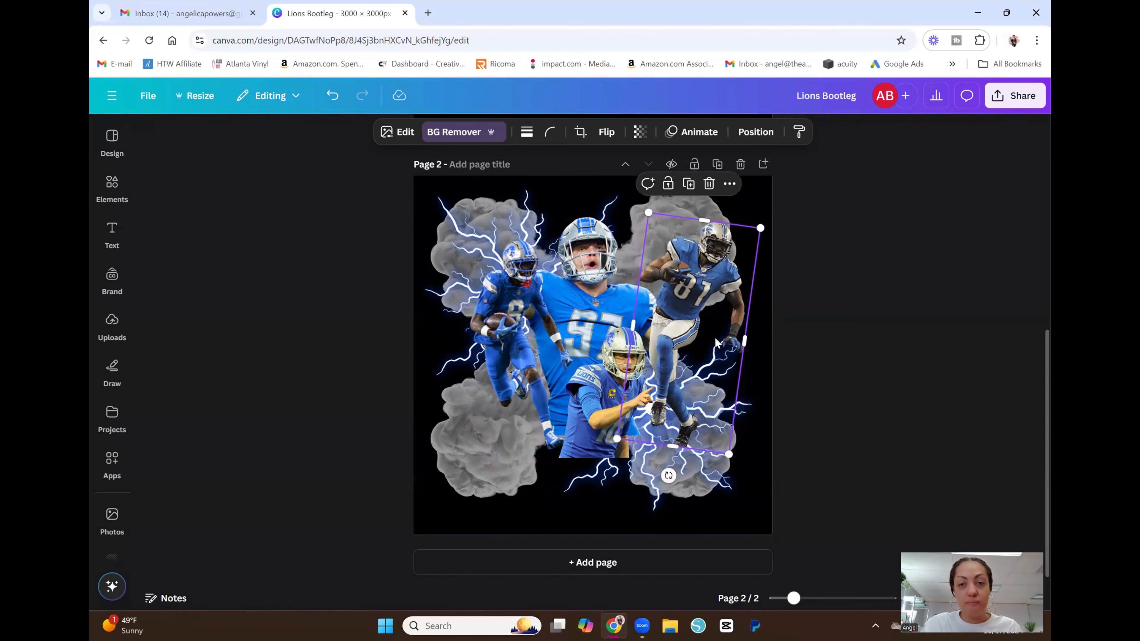
pyautogui.moveTo(700, 320); pyautogui.dragTo(687, 324)
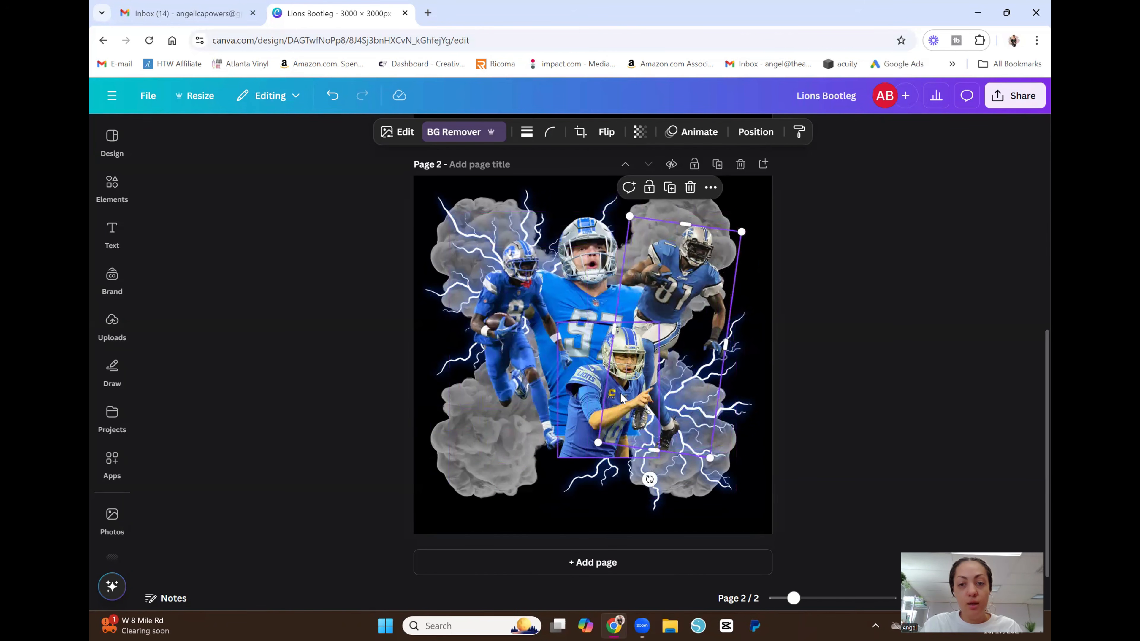
# - Enlarge the pointing quarterback cutout and center him low in front of the other three players
pyautogui.click(614, 375)
pyautogui.moveTo(614, 376); pyautogui.dragTo(589, 342)
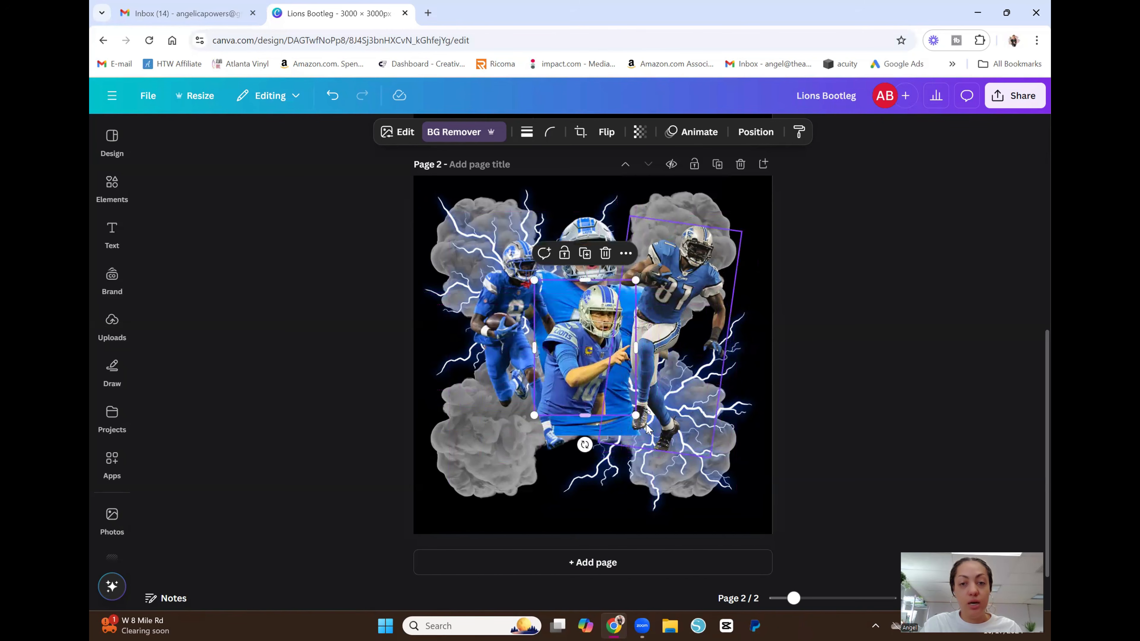
pyautogui.moveTo(638, 417); pyautogui.dragTo(679, 464)
pyautogui.moveTo(617, 395); pyautogui.dragTo(605, 398)
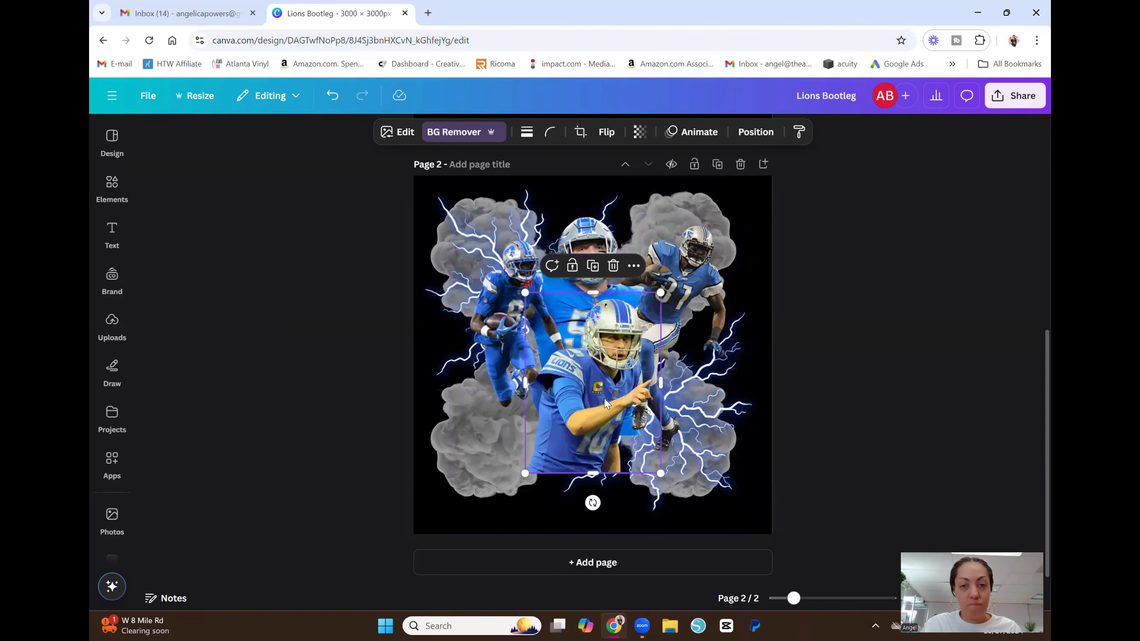
pyautogui.click(858, 387)
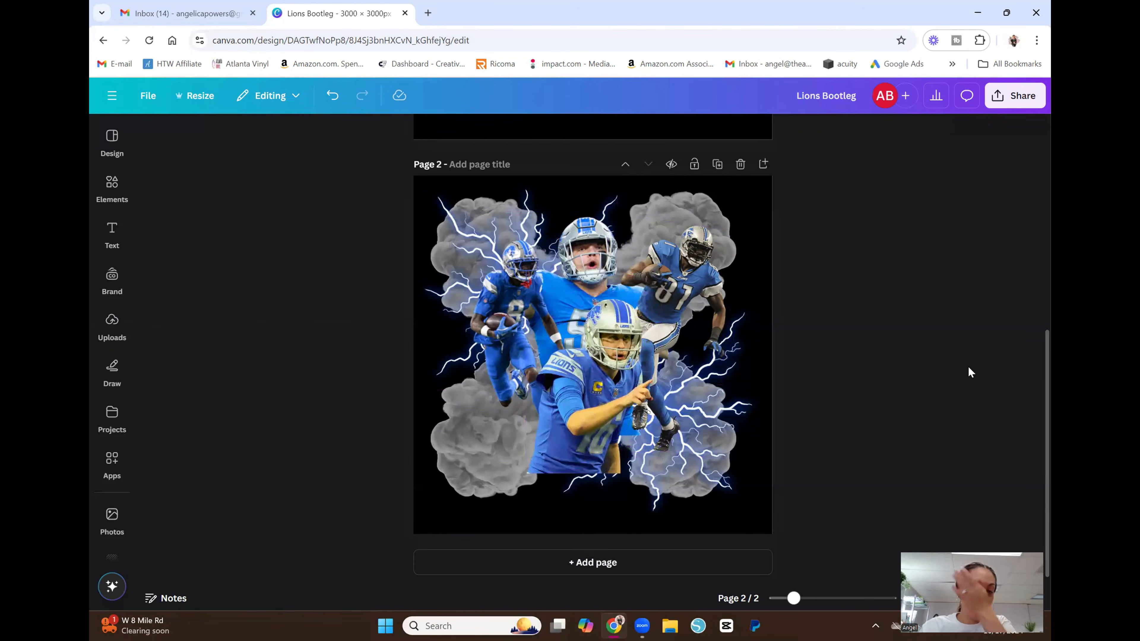
# - Check the finished design on page 1, and add a black outline shadow of size 15 to page 2's number 97 player
pyautogui.scroll(1, 870, 322)
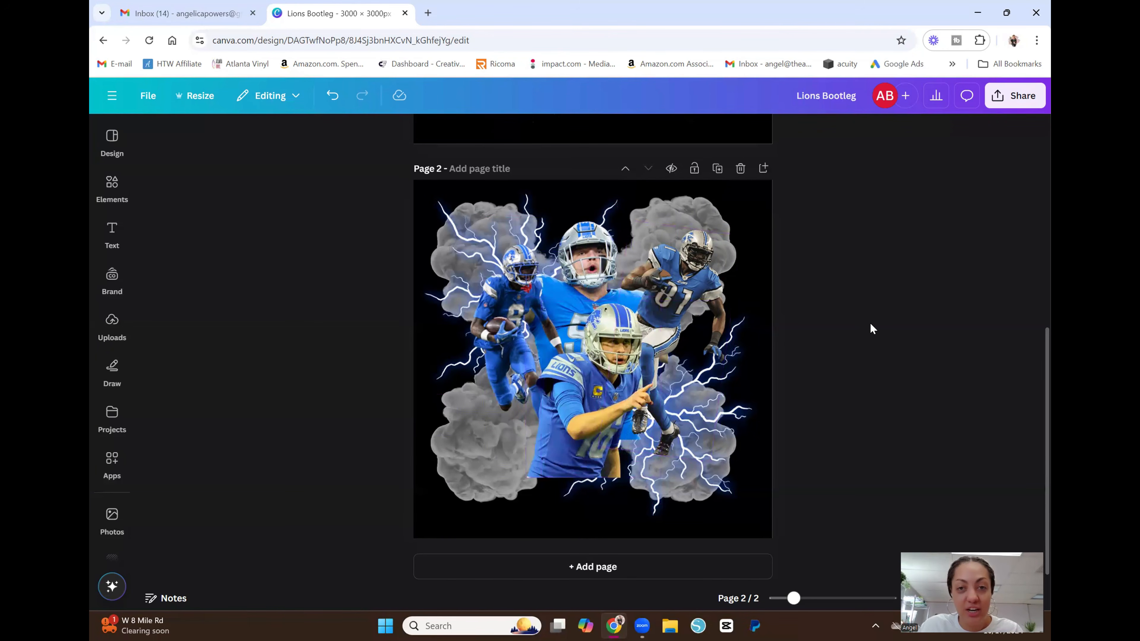
pyautogui.scroll(8, 871, 323)
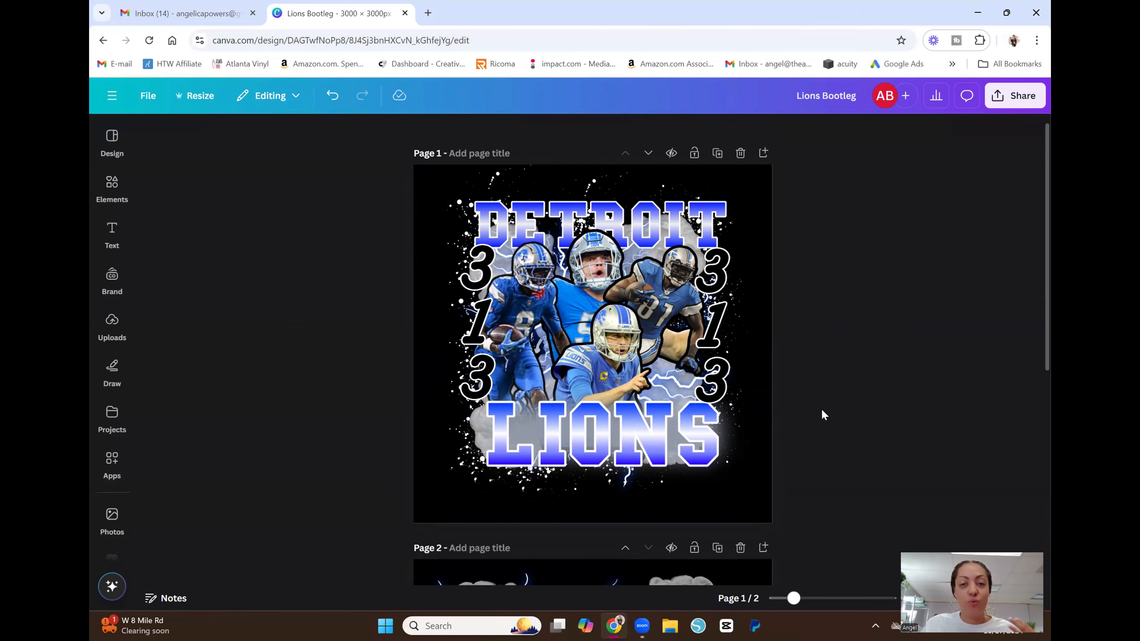
pyautogui.scroll(-5, 827, 457)
pyautogui.scroll(-2, 827, 457)
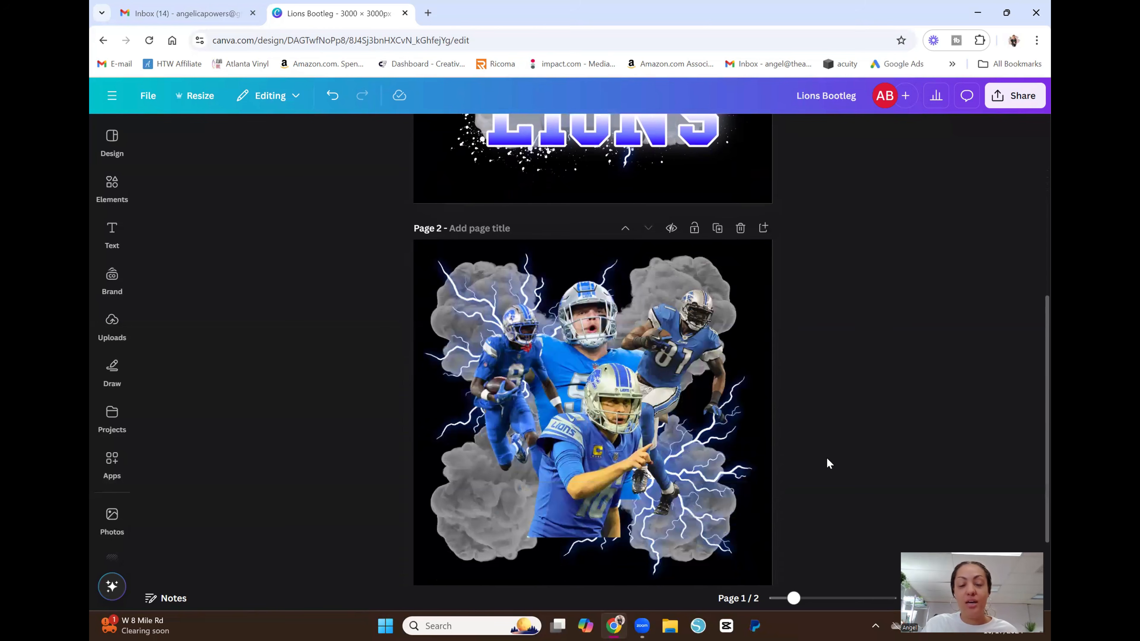
pyautogui.click(593, 307)
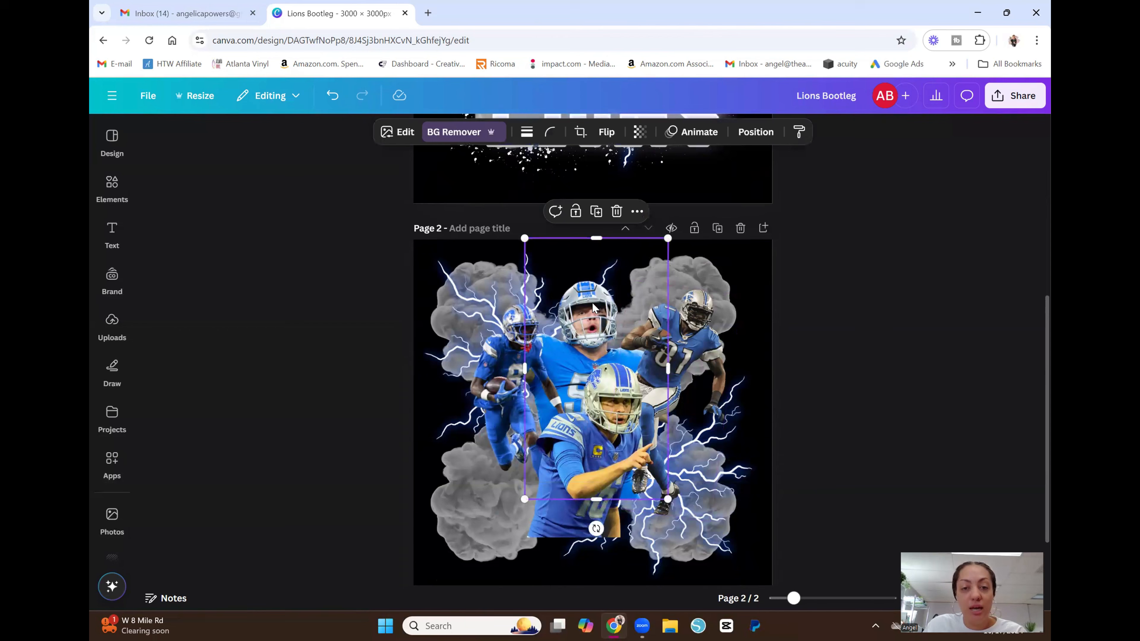
pyautogui.click(402, 133)
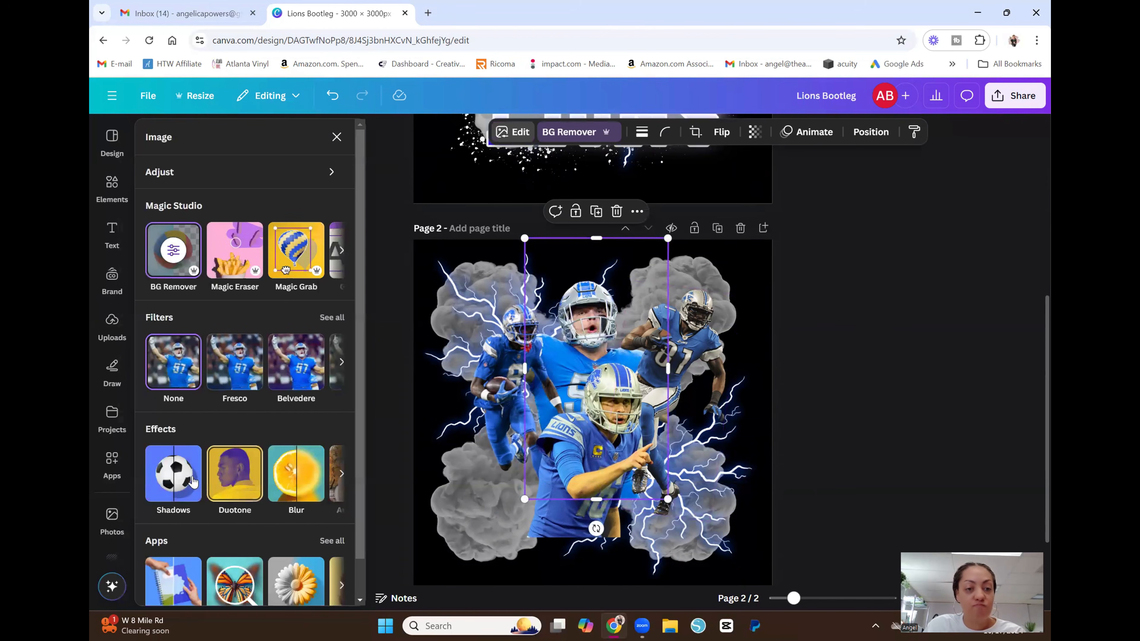
pyautogui.click(179, 489)
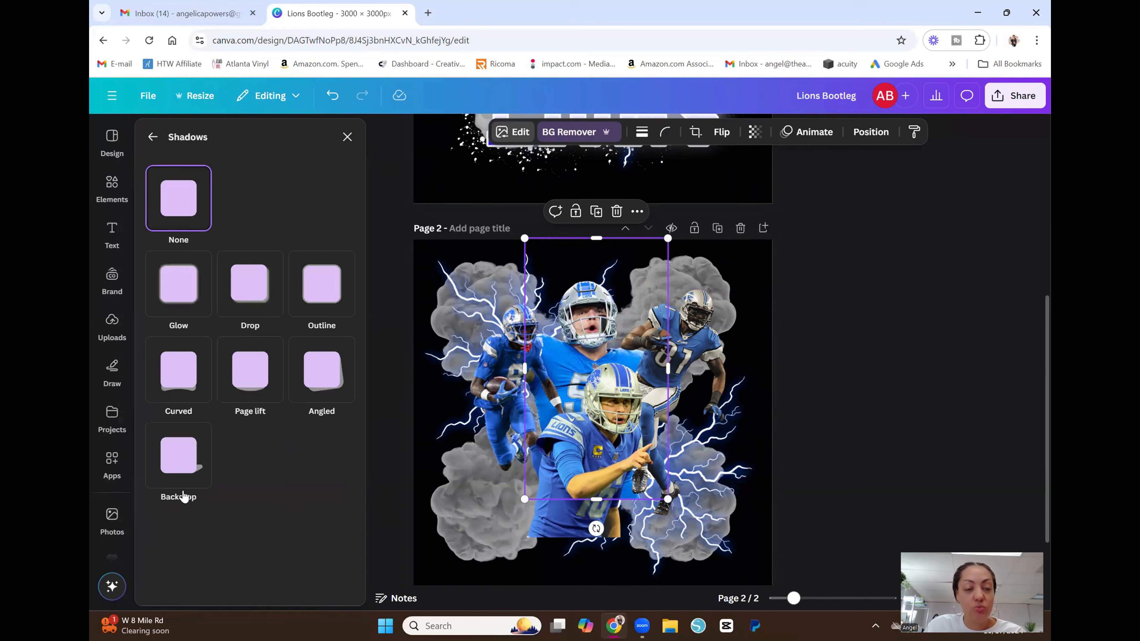
pyautogui.click(322, 283)
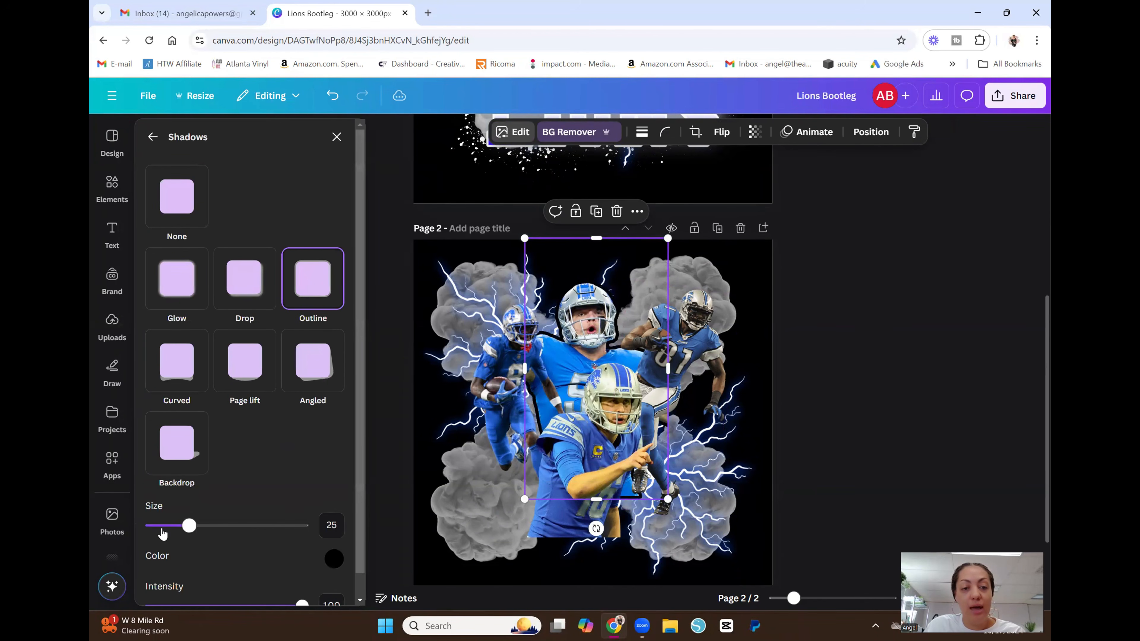
pyautogui.moveTo(189, 526); pyautogui.dragTo(175, 527)
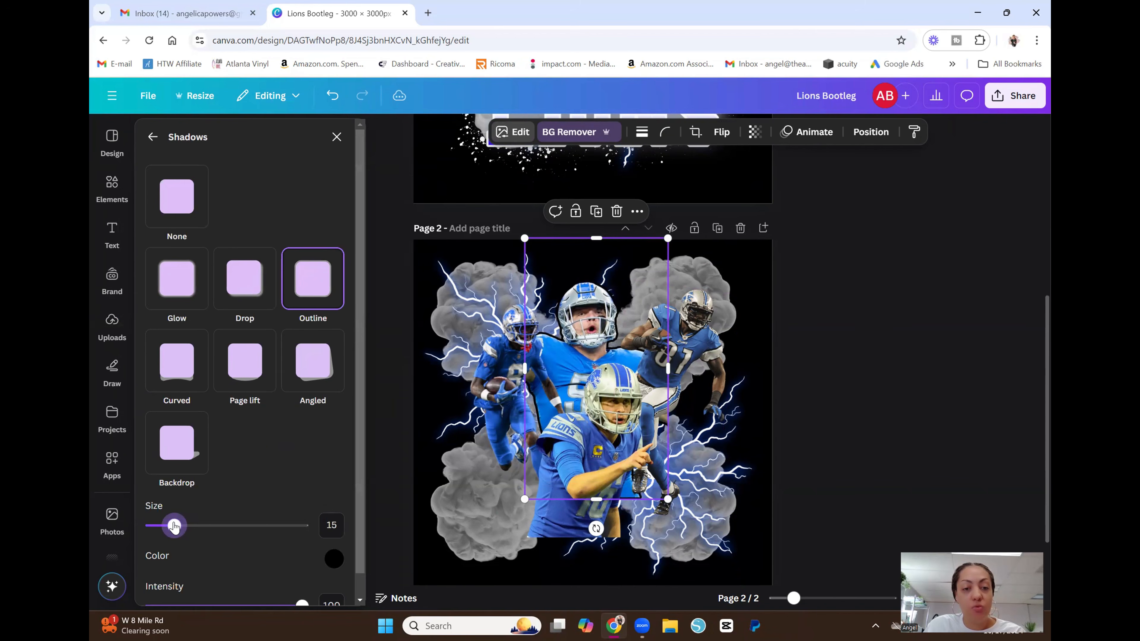
pyautogui.click(821, 384)
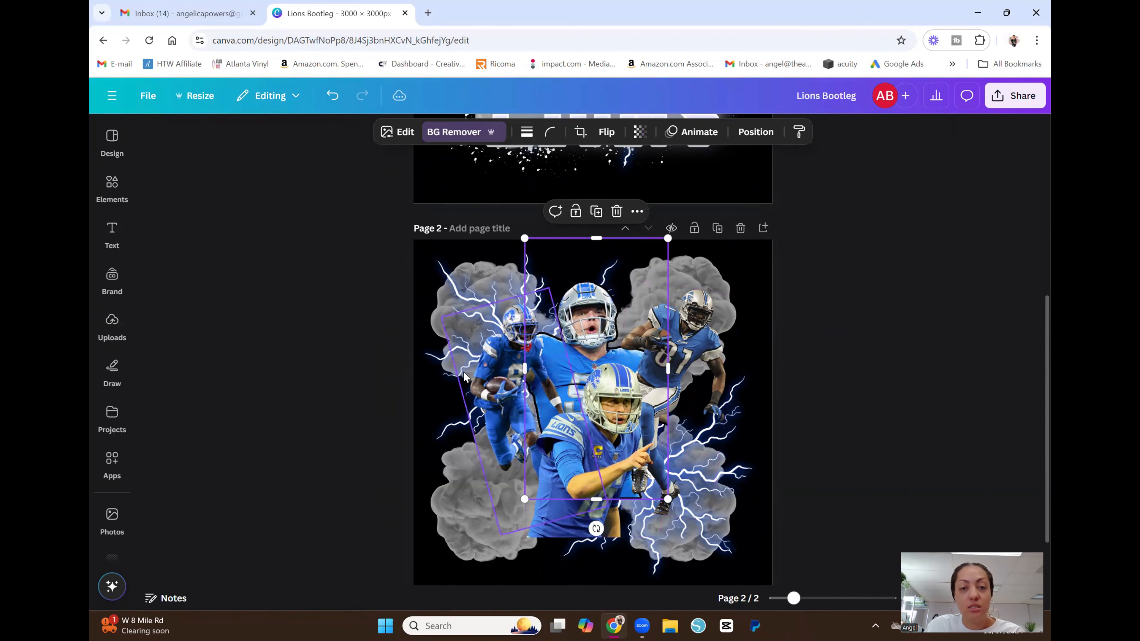
# - Add a black outline shadow of size 16 to the left running player
pyautogui.click(500, 366)
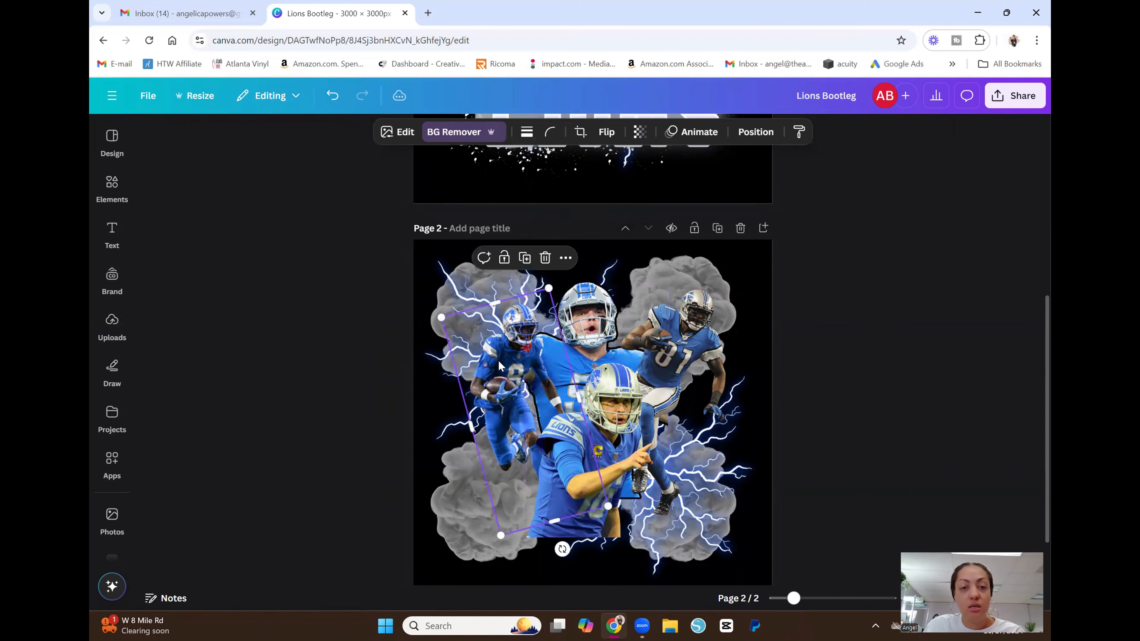
pyautogui.click(395, 132)
pyautogui.click(166, 474)
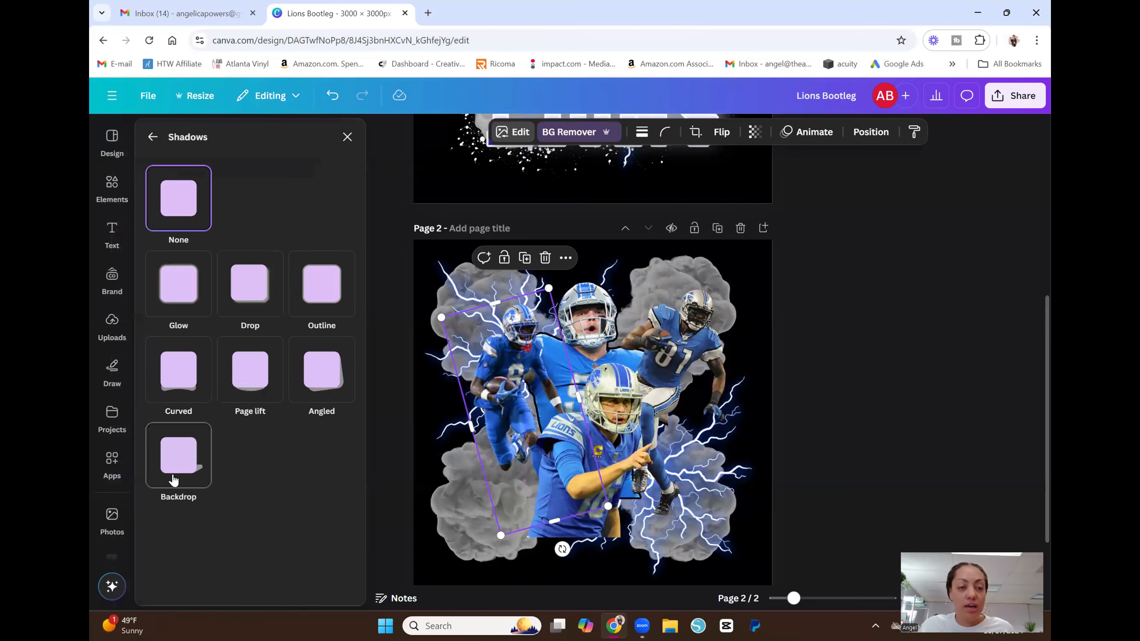
pyautogui.click(317, 287)
pyautogui.moveTo(191, 526); pyautogui.dragTo(175, 533)
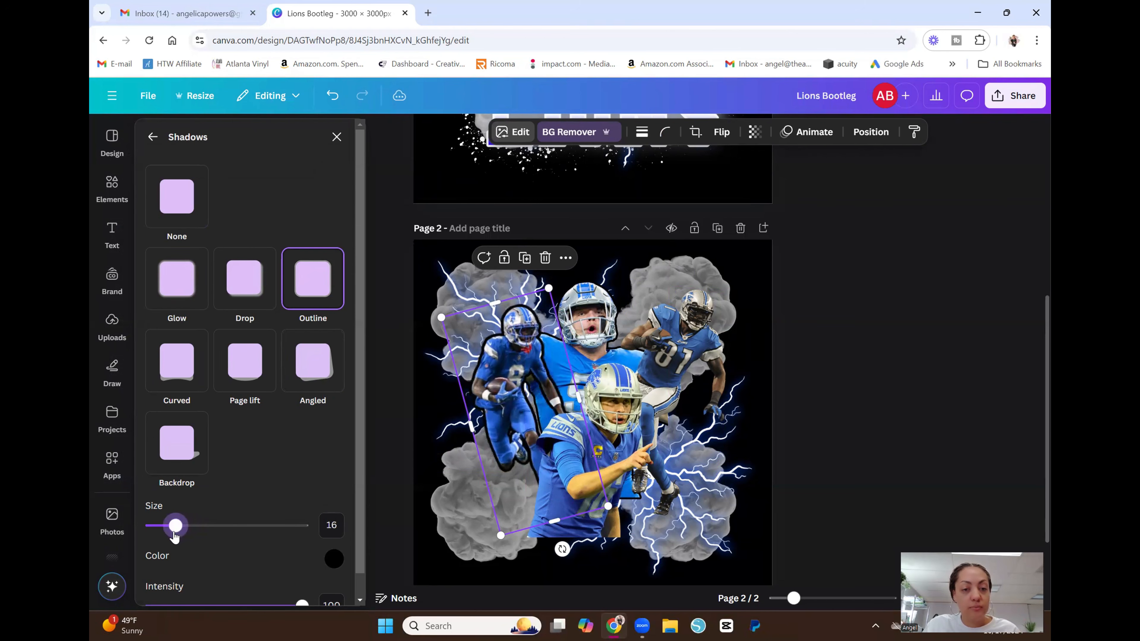
# - Give the pointing quarterback cutout a black outline shadow of size 15
pyautogui.click(606, 480)
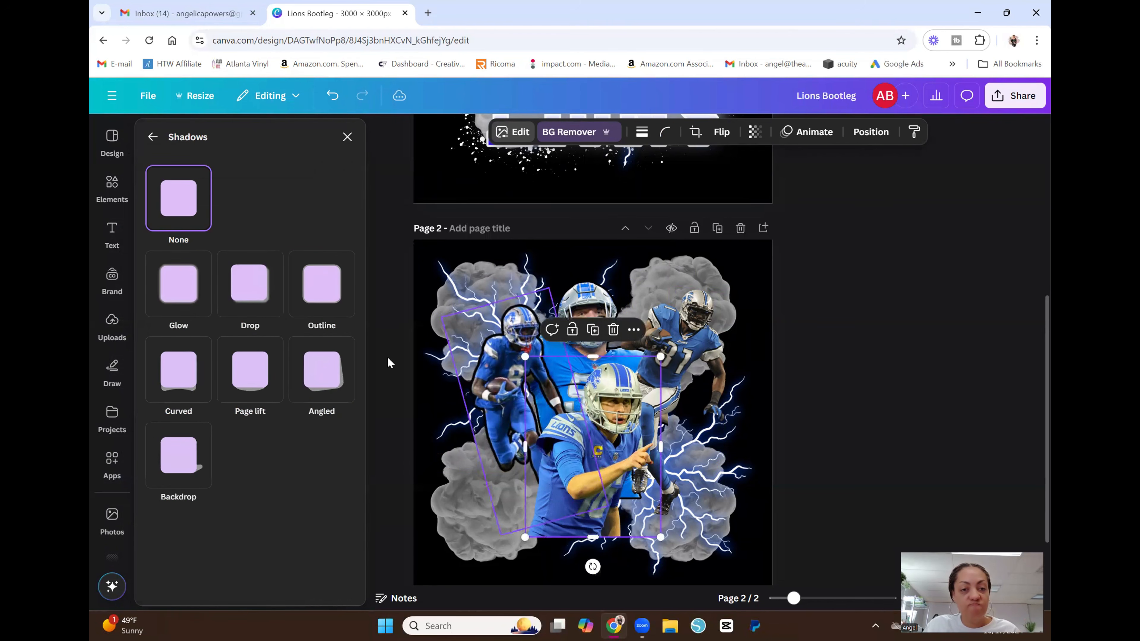
pyautogui.click(319, 285)
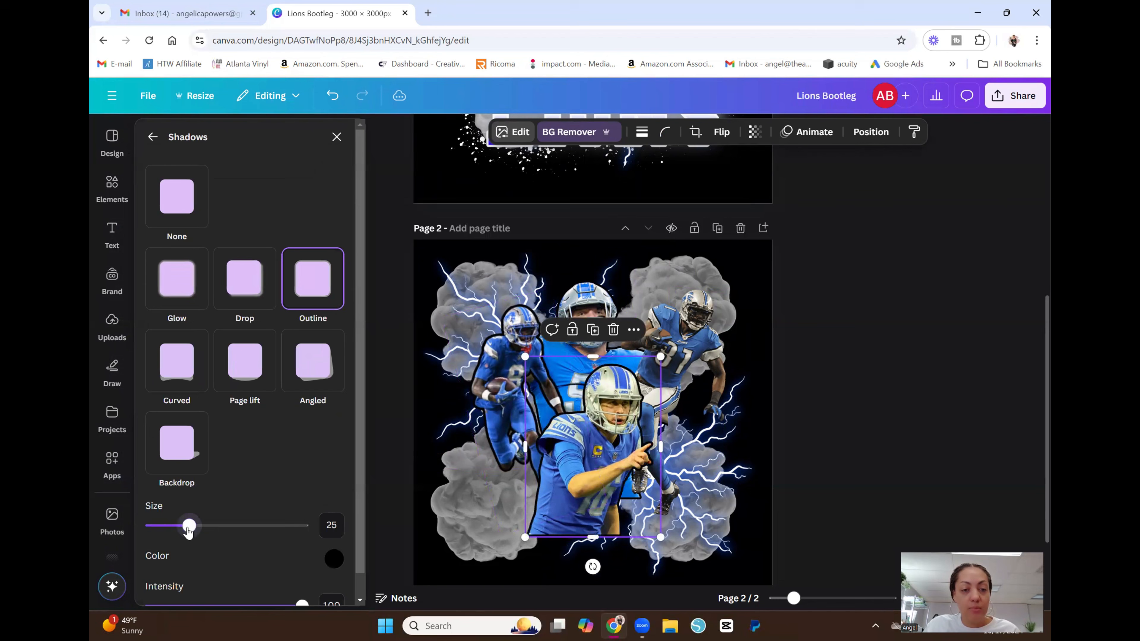
pyautogui.moveTo(189, 531); pyautogui.dragTo(174, 528)
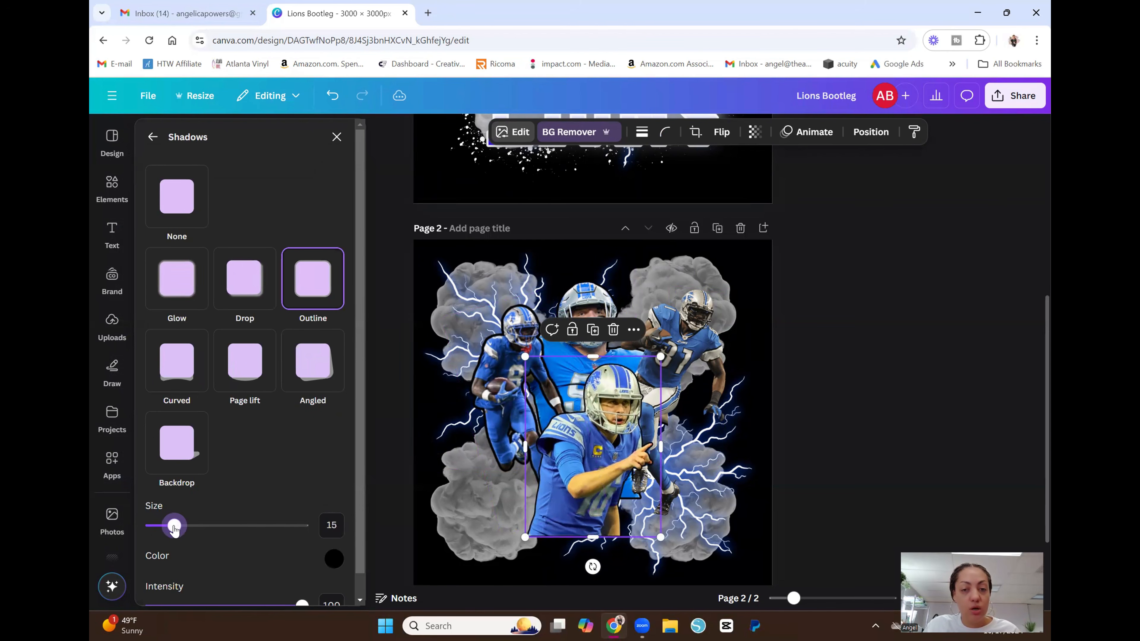
# - Apply a black outline shadow of size 15 to the number 81 player and deselect him
pyautogui.click(730, 344)
pyautogui.click(314, 280)
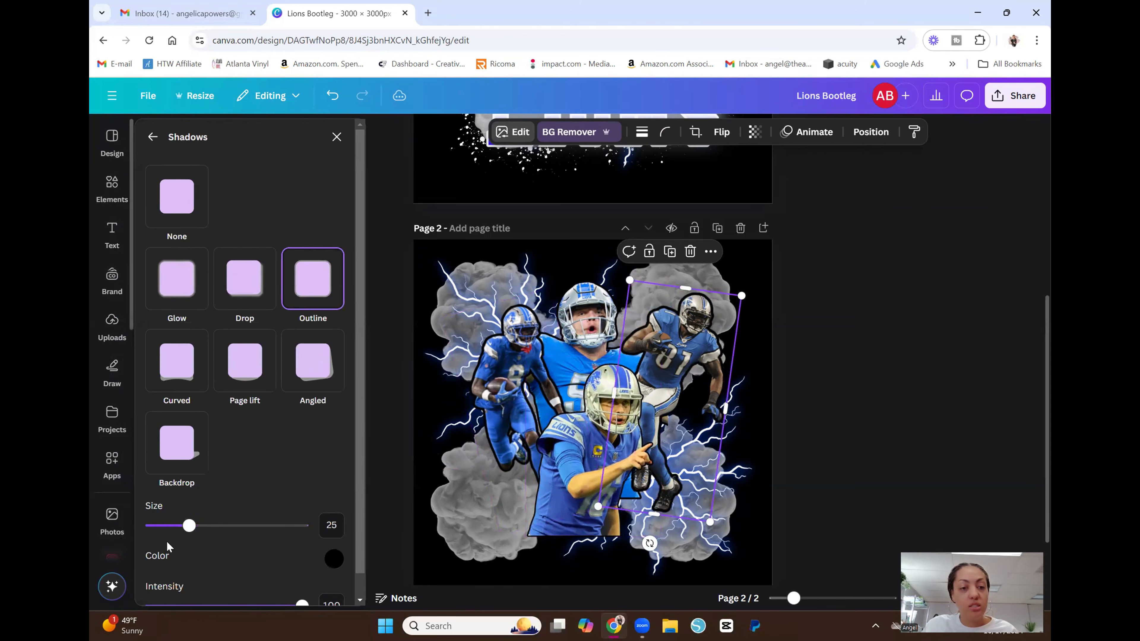
pyautogui.moveTo(189, 526); pyautogui.dragTo(176, 534)
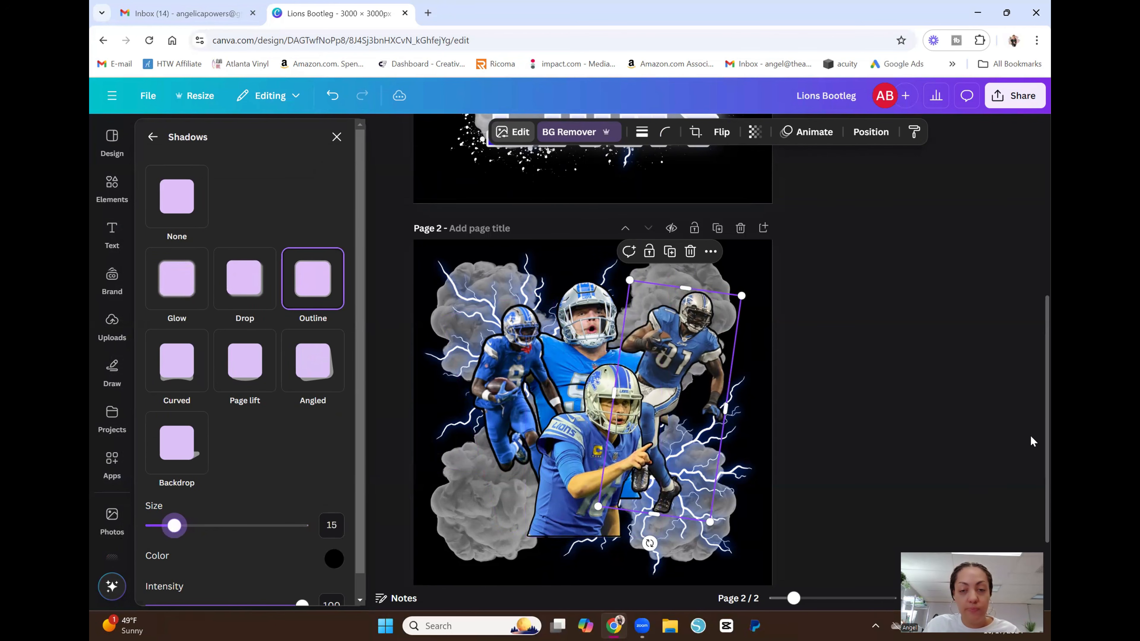
pyautogui.click(966, 421)
pyautogui.click(961, 430)
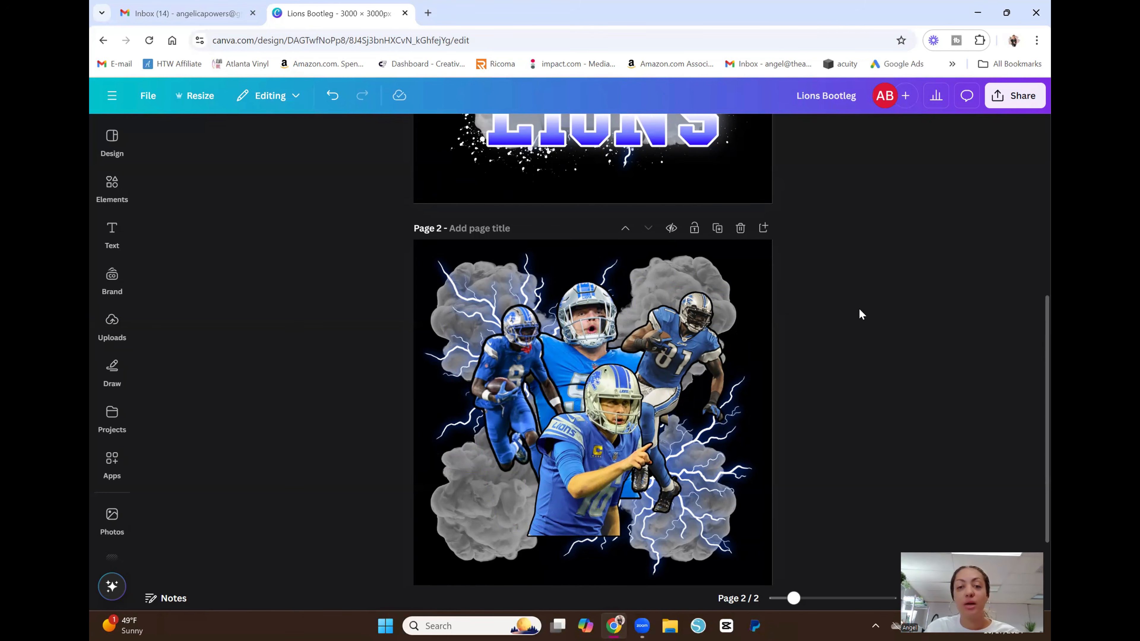
# - Review the finished lettering on page 1, then search the Canva apps for "type gradient" and open TypeGradient
pyautogui.scroll(7, 859, 312)
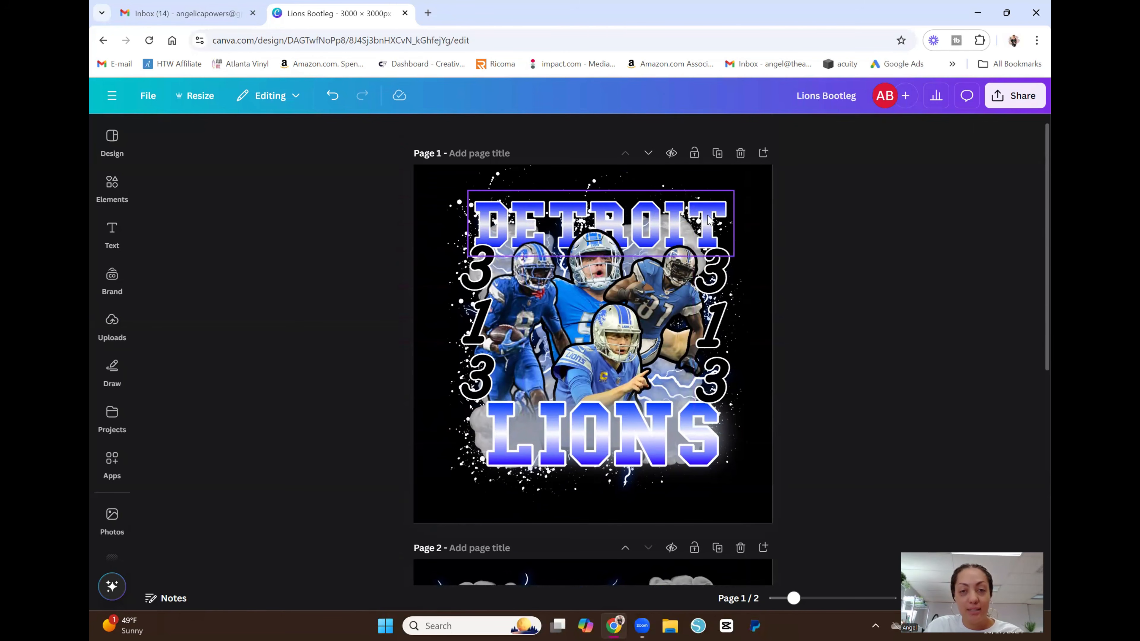
pyautogui.scroll(-4, 893, 343)
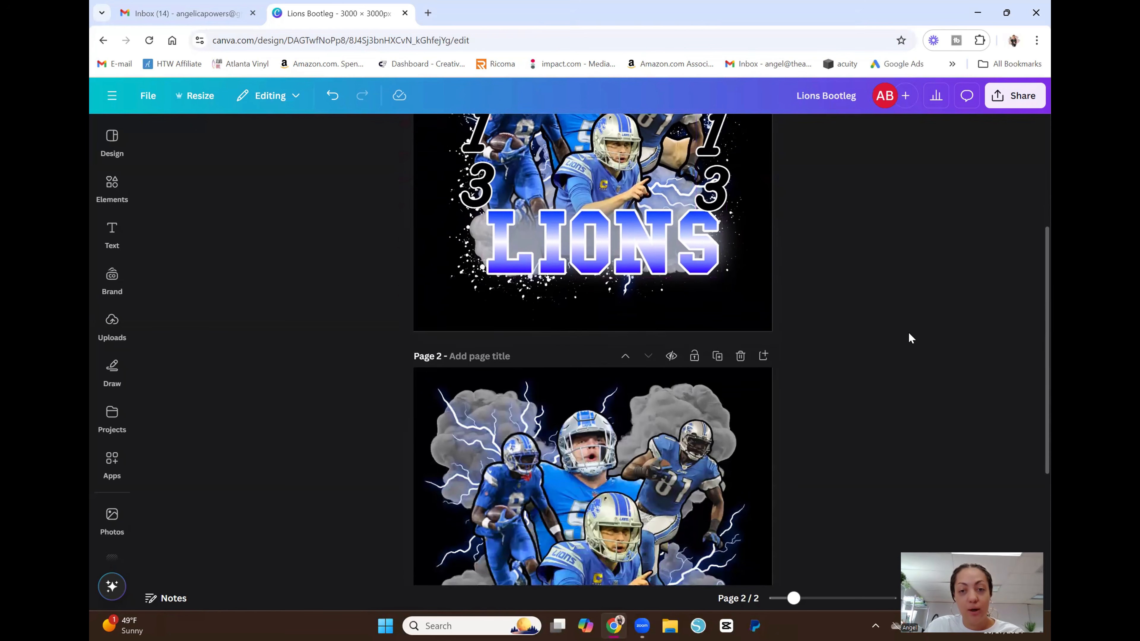
pyautogui.scroll(-3, 911, 338)
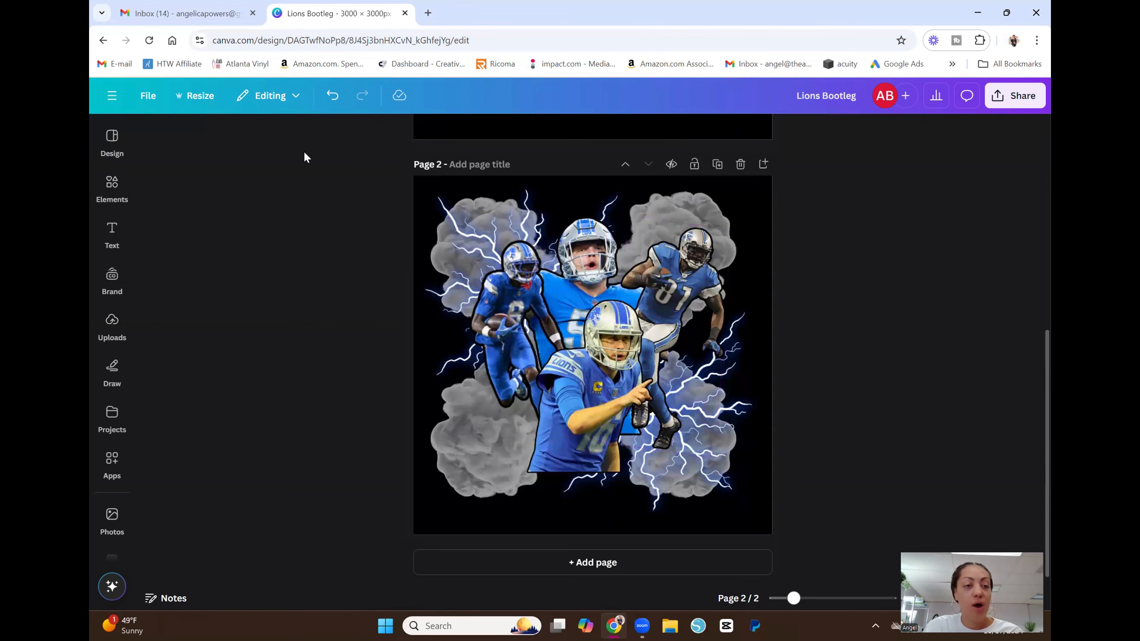
pyautogui.click(112, 463)
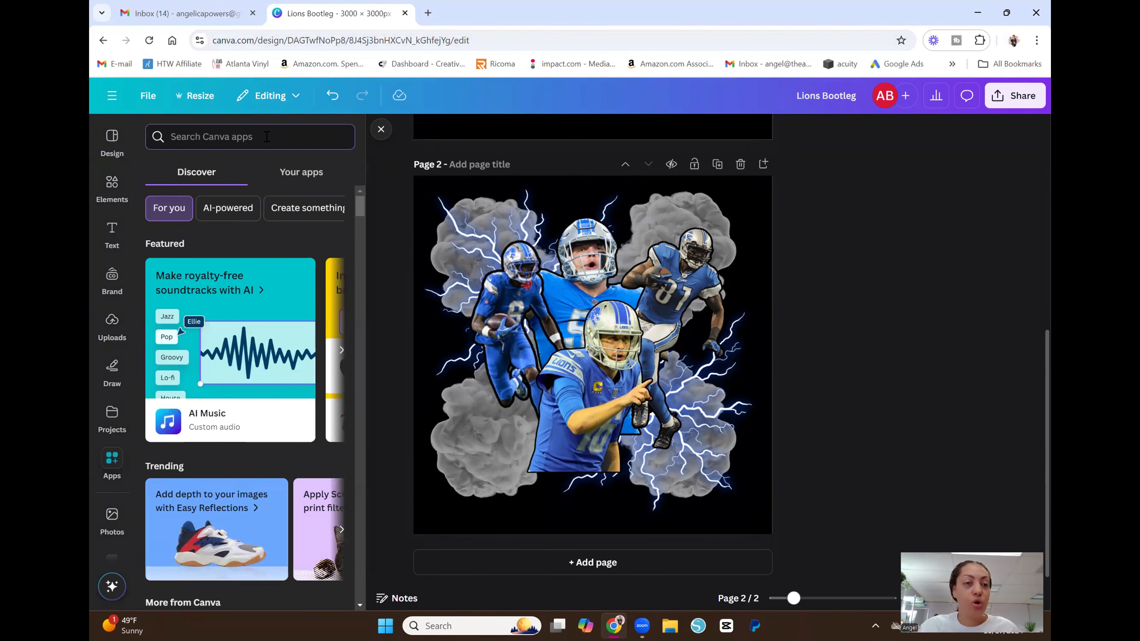
pyautogui.write('type')
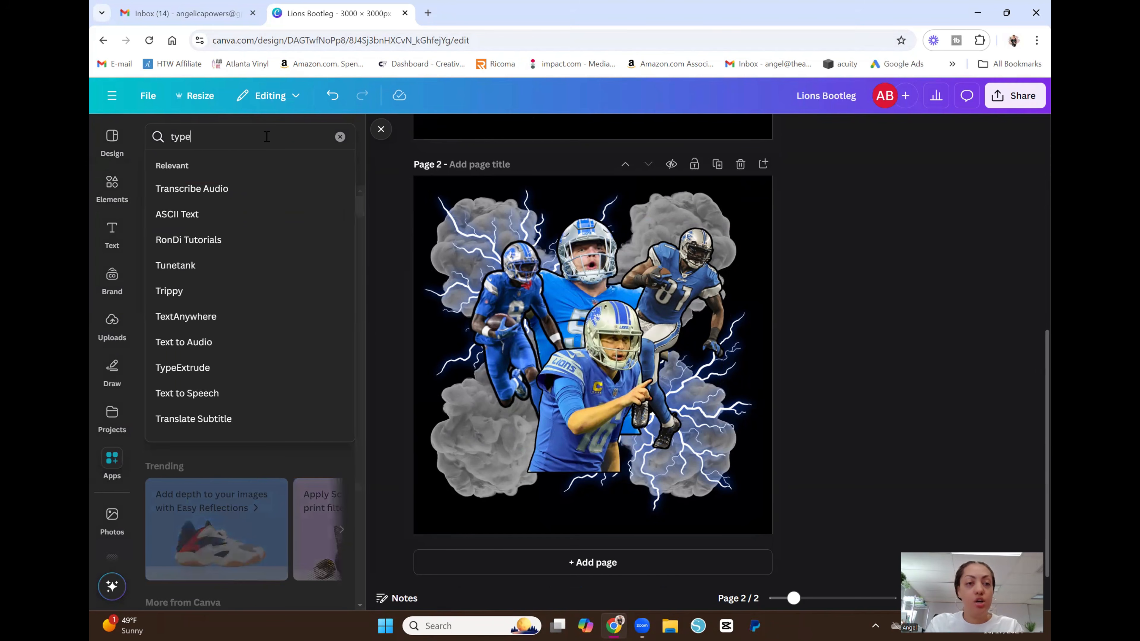
pyautogui.write(' grad')
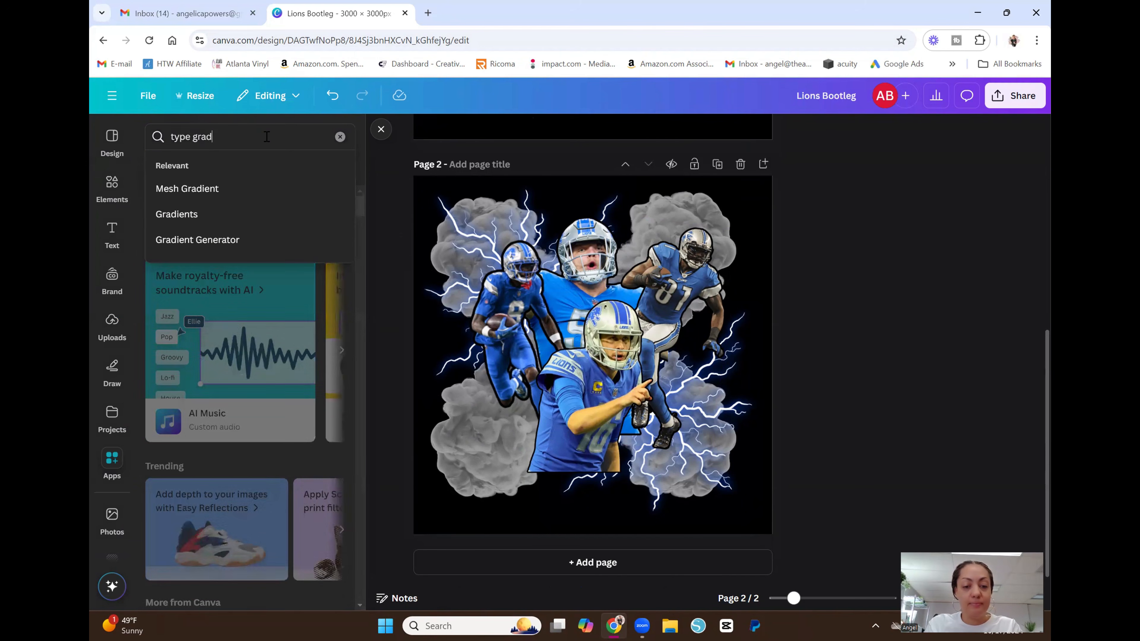
pyautogui.write('ient')
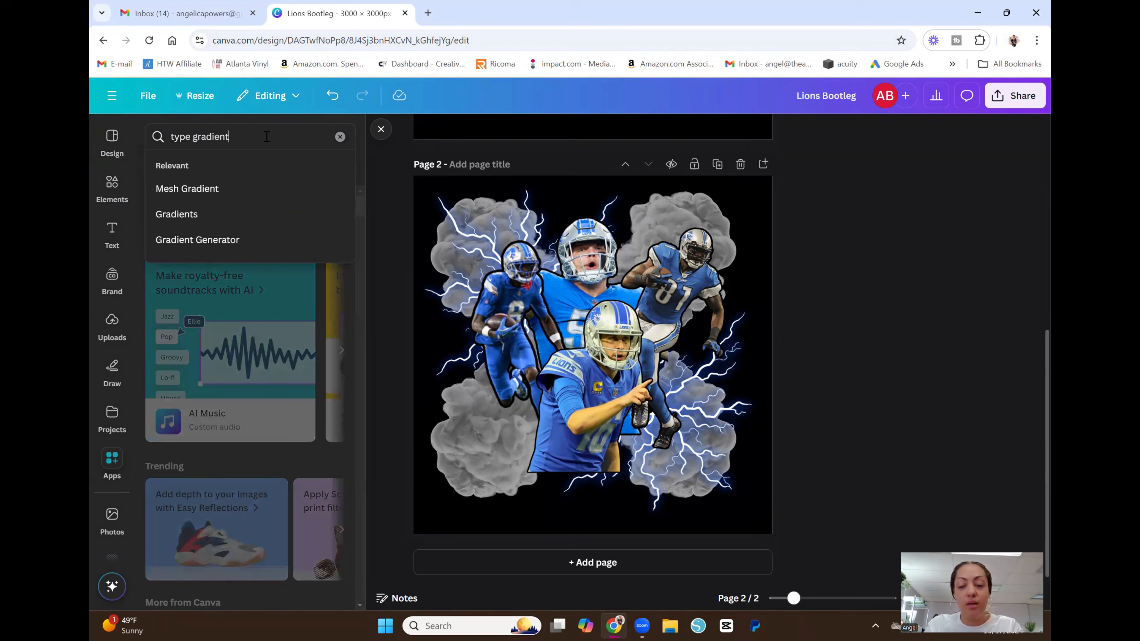
pyautogui.press('Return')
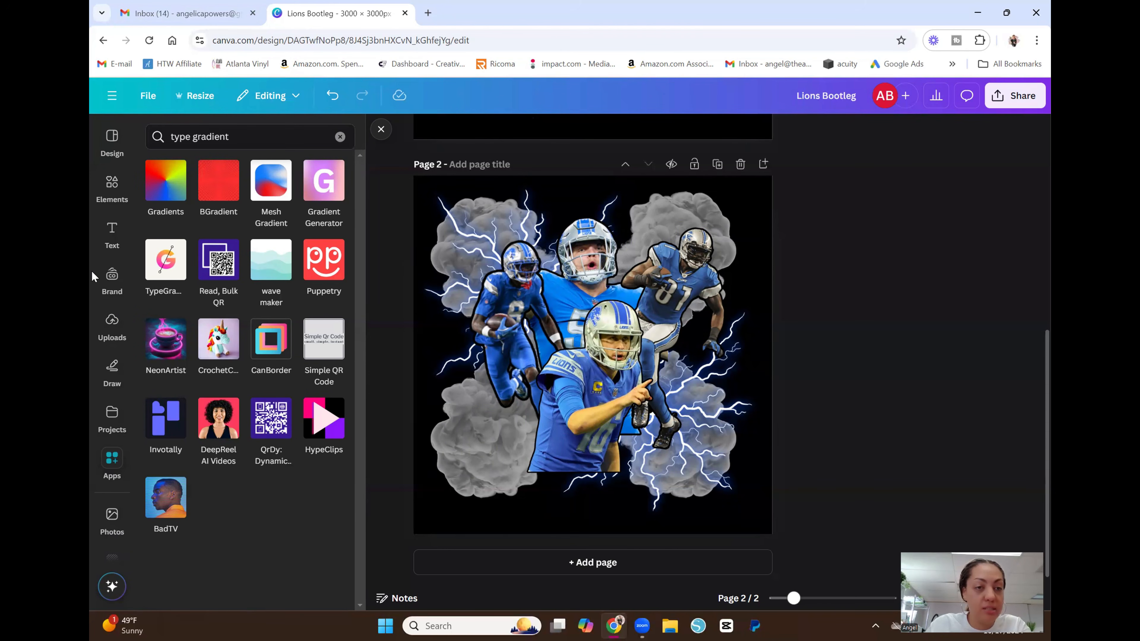
pyautogui.click(168, 269)
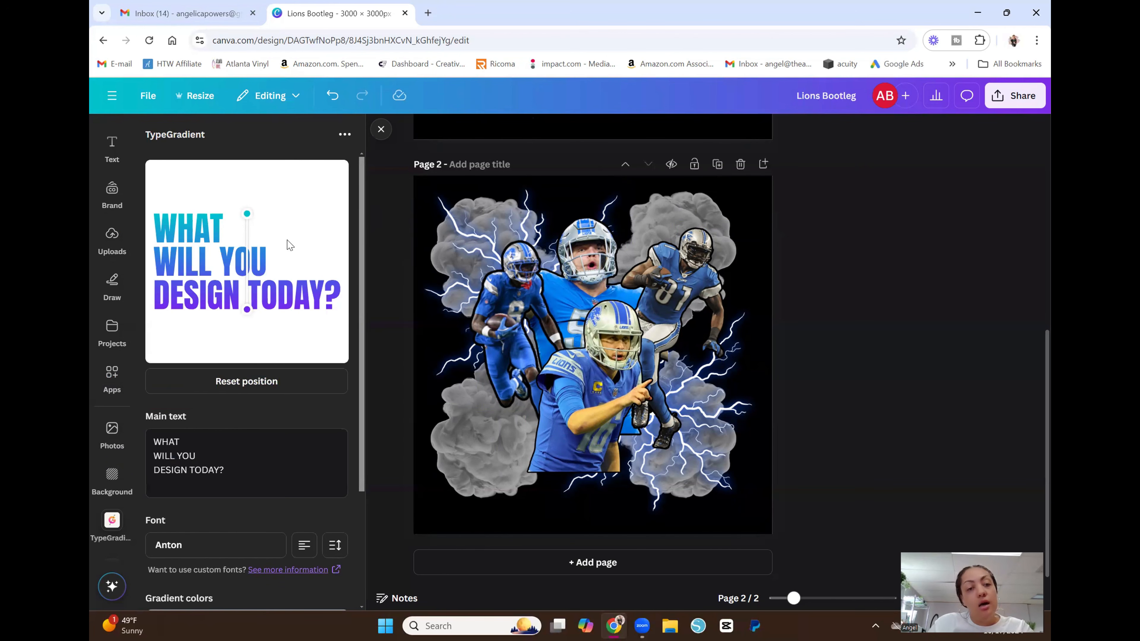
# - Replace the sample main text in TypeGradient with DETROIT
pyautogui.scroll(-1, 288, 245)
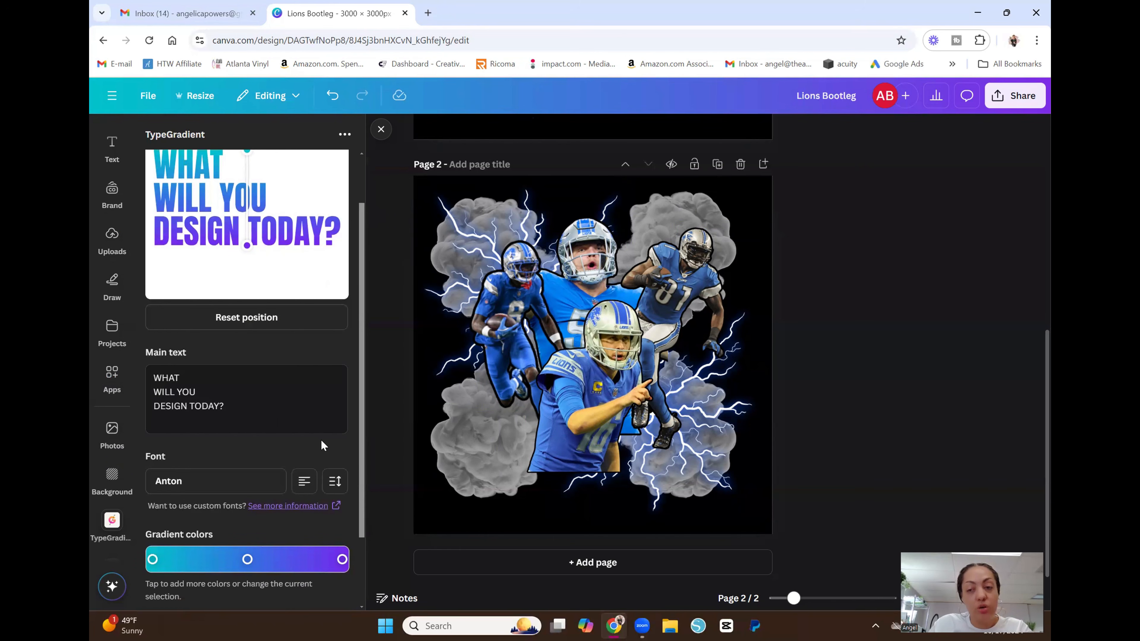
pyautogui.scroll(-1, 323, 445)
pyautogui.moveTo(225, 343); pyautogui.dragTo(156, 305)
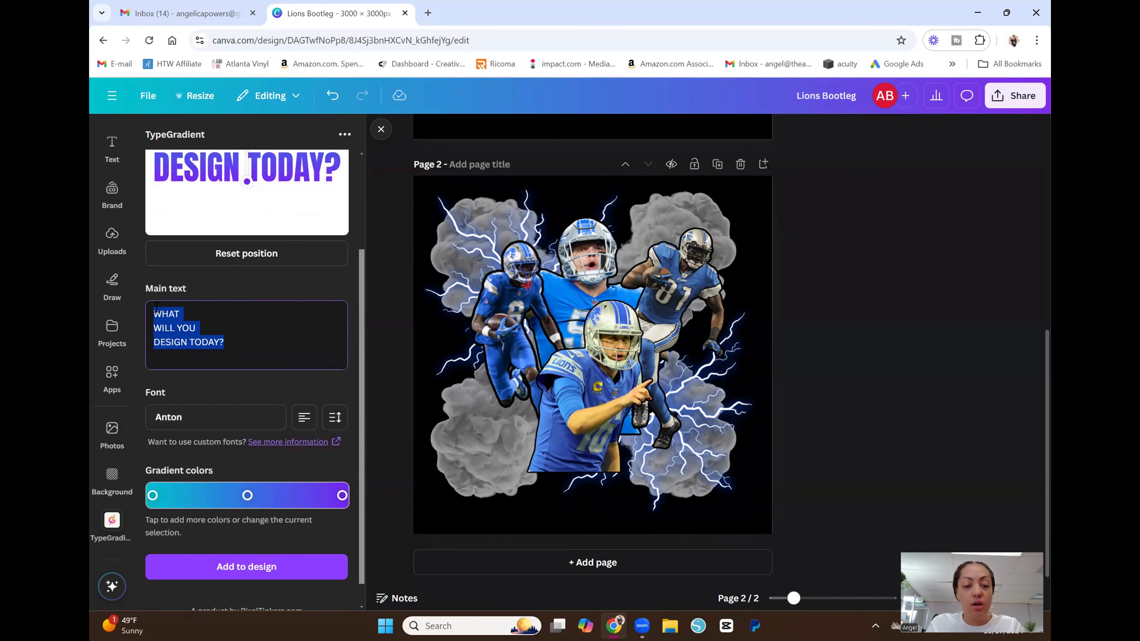
pyautogui.write('DETROIT')
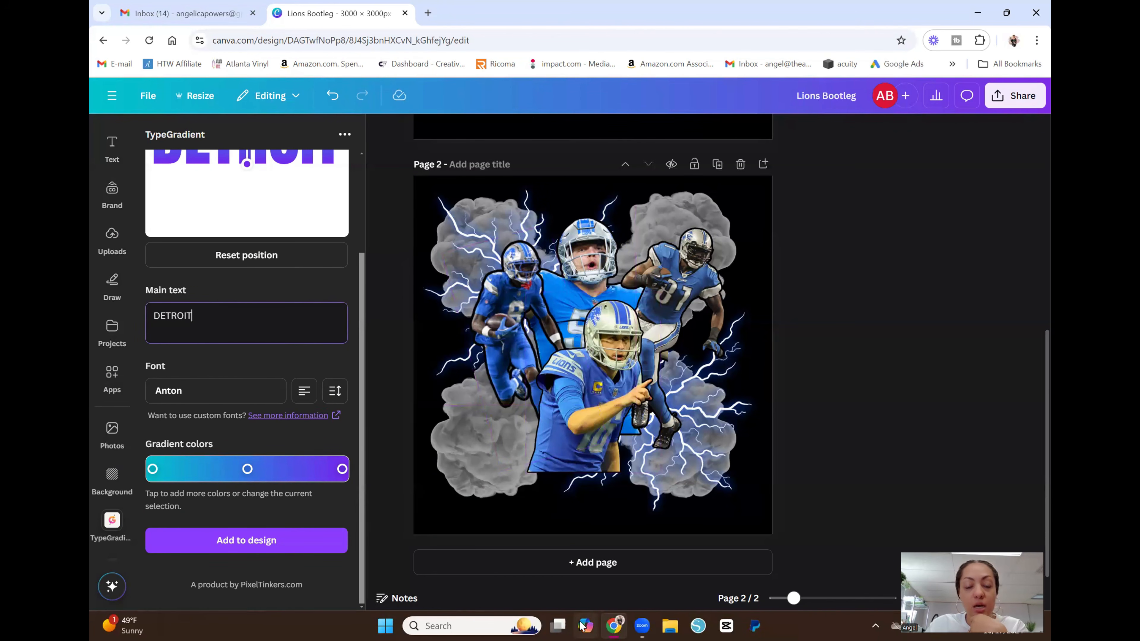
# - Switch to Notepad by searching the computer for it, and clear all the text in the open note
pyautogui.click(386, 626)
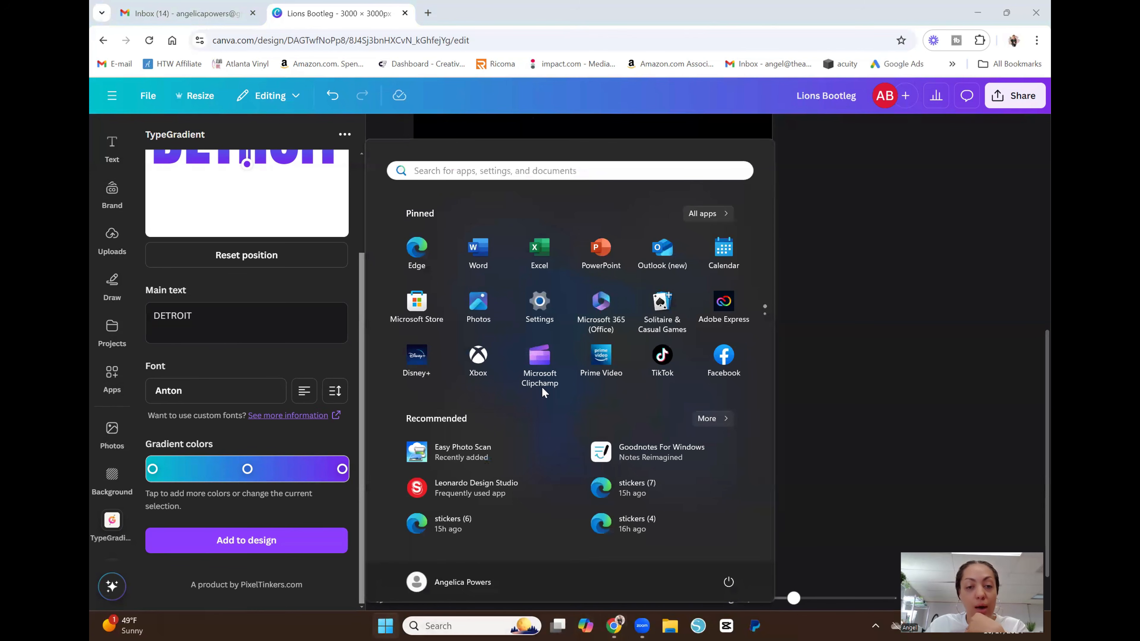
pyautogui.click(533, 170)
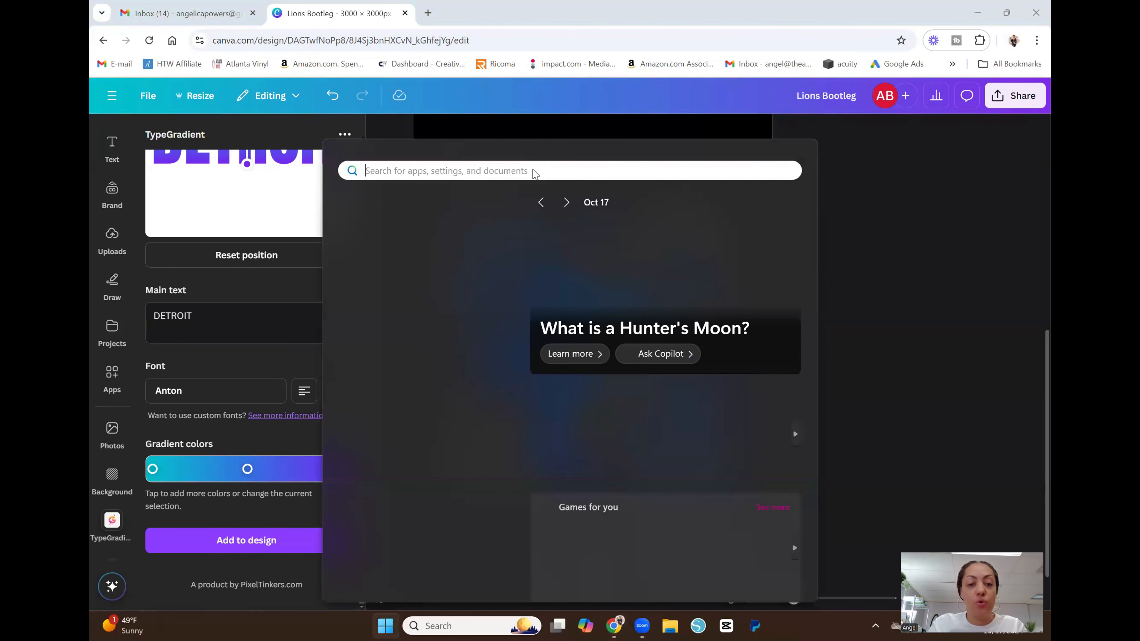
pyautogui.write('NOTEPA')
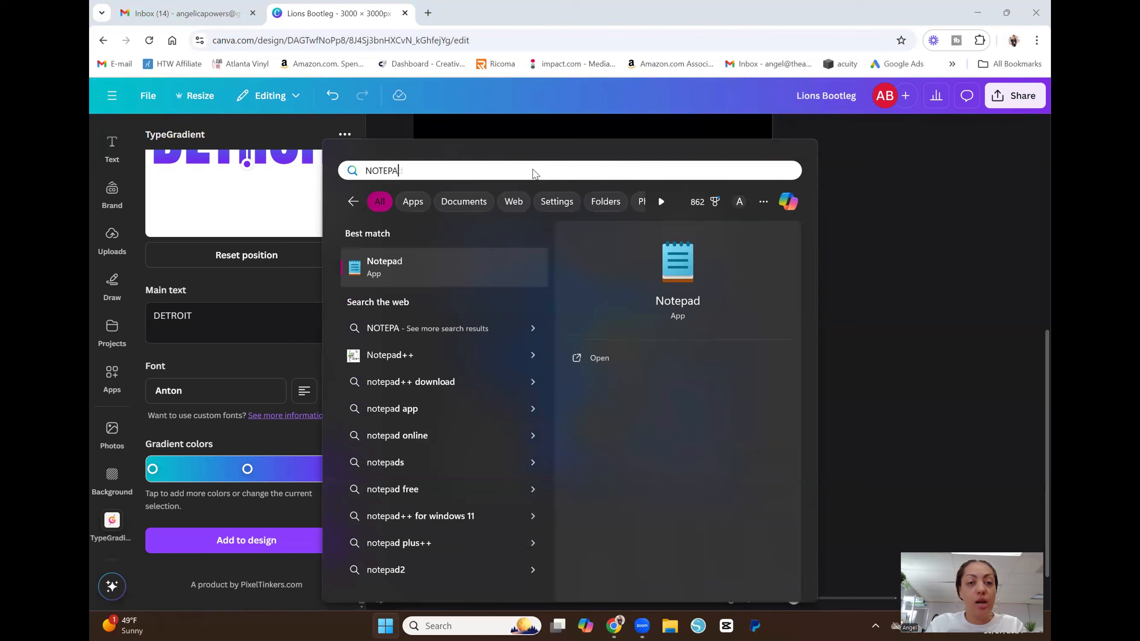
pyautogui.click(452, 264)
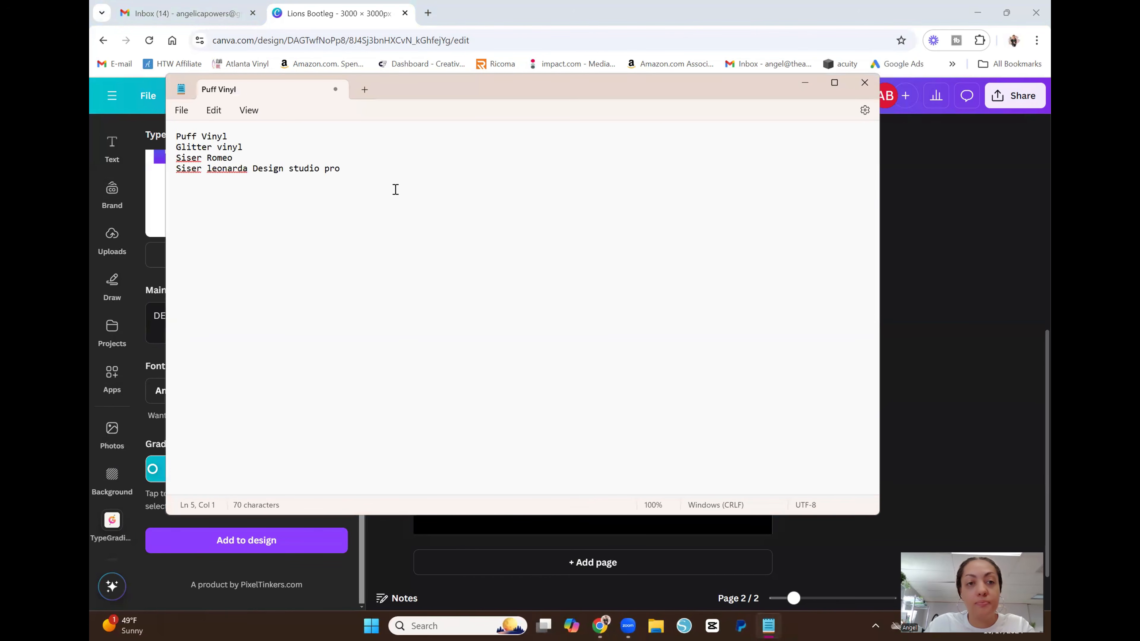
pyautogui.moveTo(345, 179); pyautogui.dragTo(180, 116)
pyautogui.press('BackSpace')
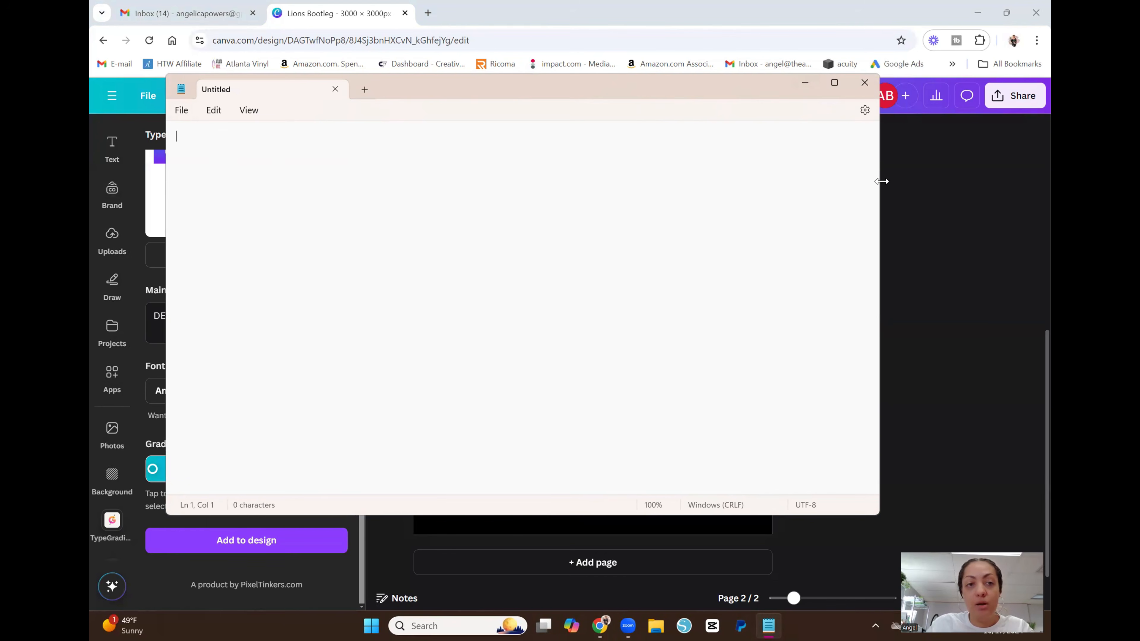
# - Shrink the Notepad window, move it clear of the design, and minimize it
pyautogui.moveTo(881, 181); pyautogui.dragTo(444, 184)
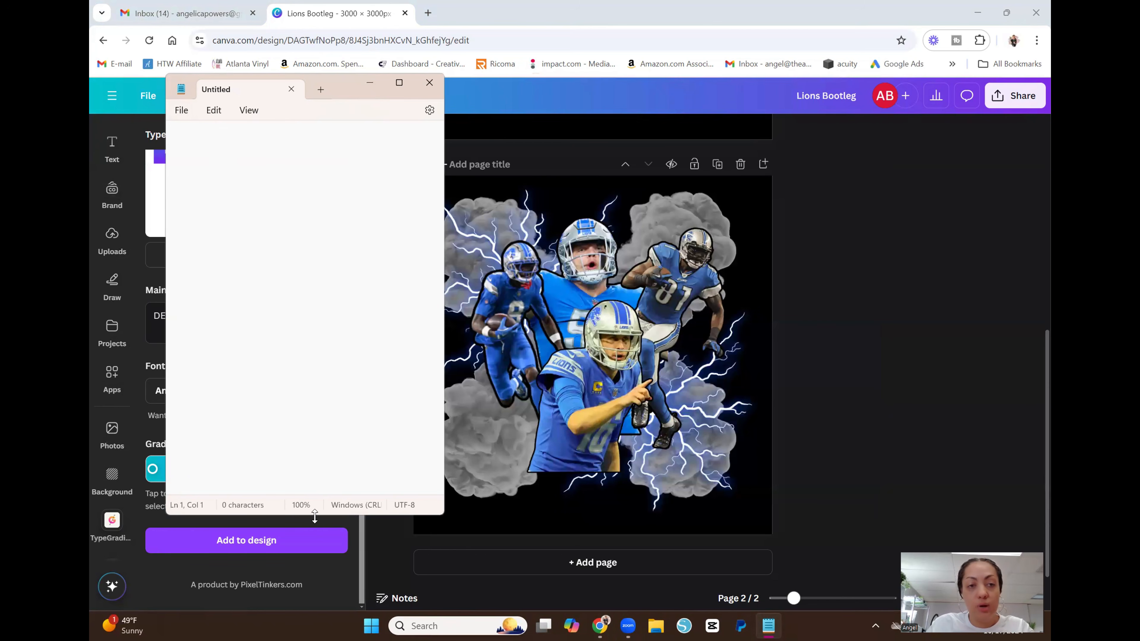
pyautogui.moveTo(315, 516); pyautogui.dragTo(314, 307)
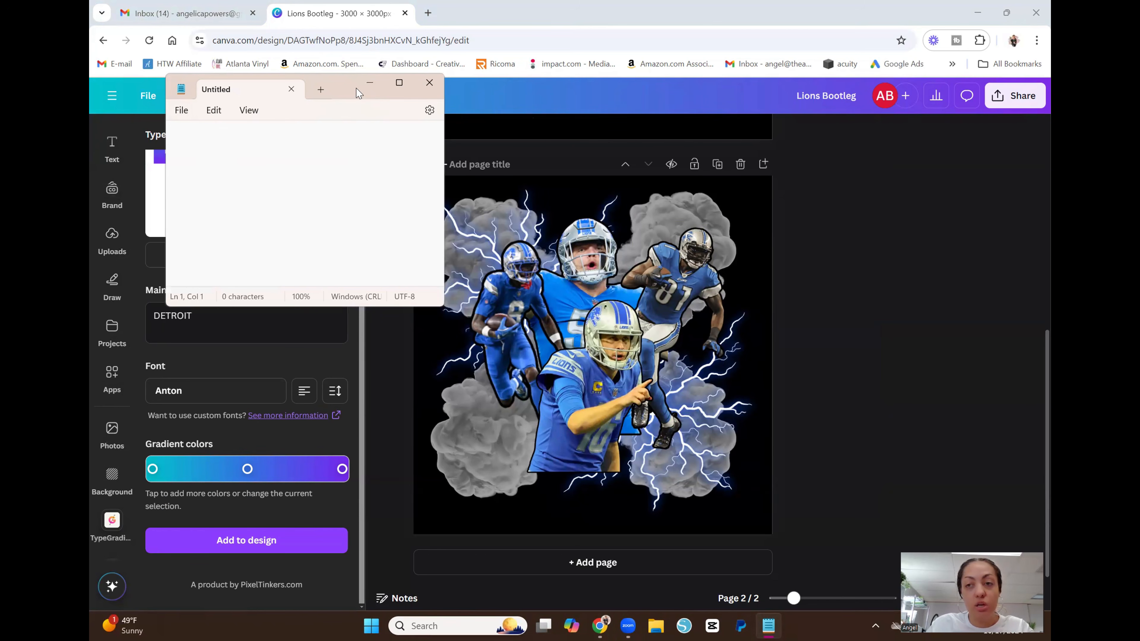
pyautogui.moveTo(358, 92); pyautogui.dragTo(932, 162)
pyautogui.click(943, 155)
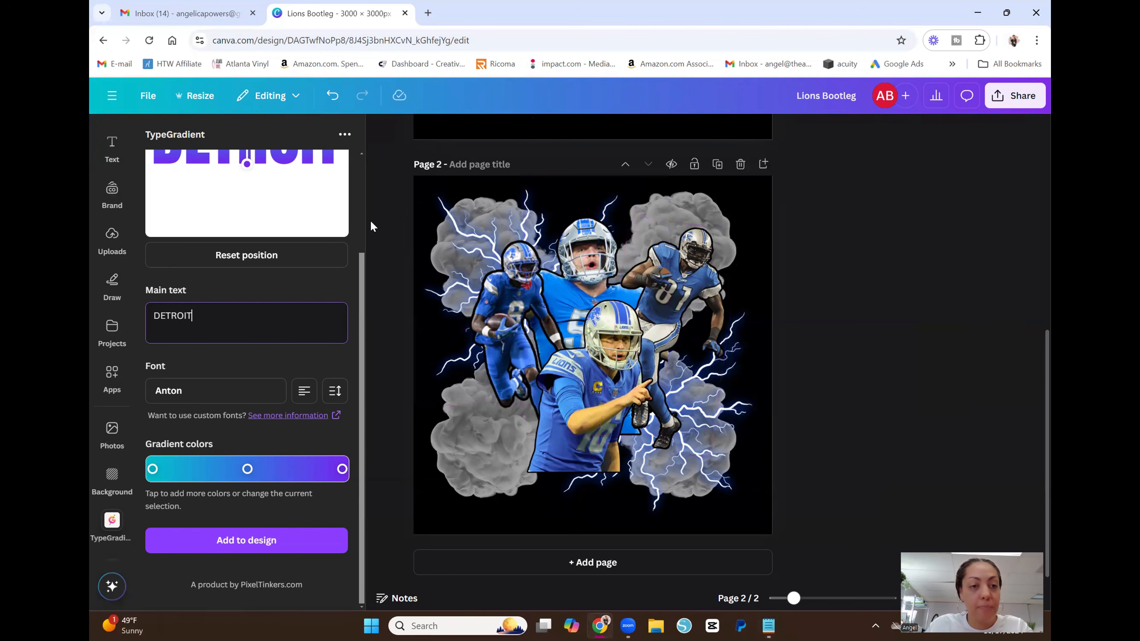
# - Reset the gradient position on the DETROIT text and change its font to College Slab
pyautogui.scroll(3, 327, 235)
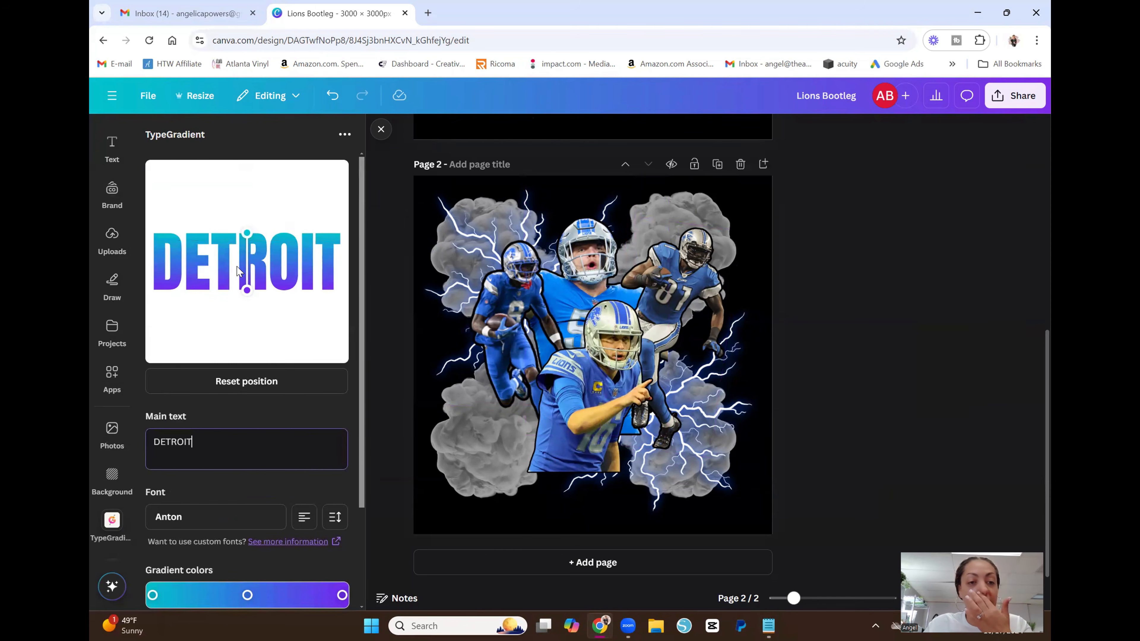
pyautogui.click(248, 382)
pyautogui.scroll(-2, 247, 382)
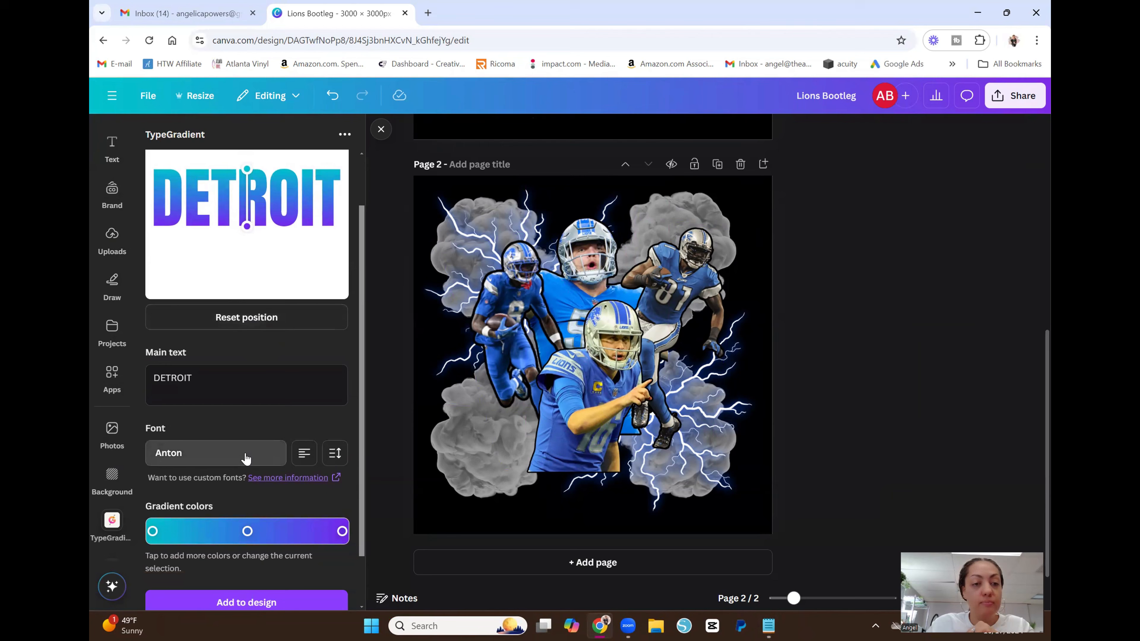
pyautogui.click(246, 454)
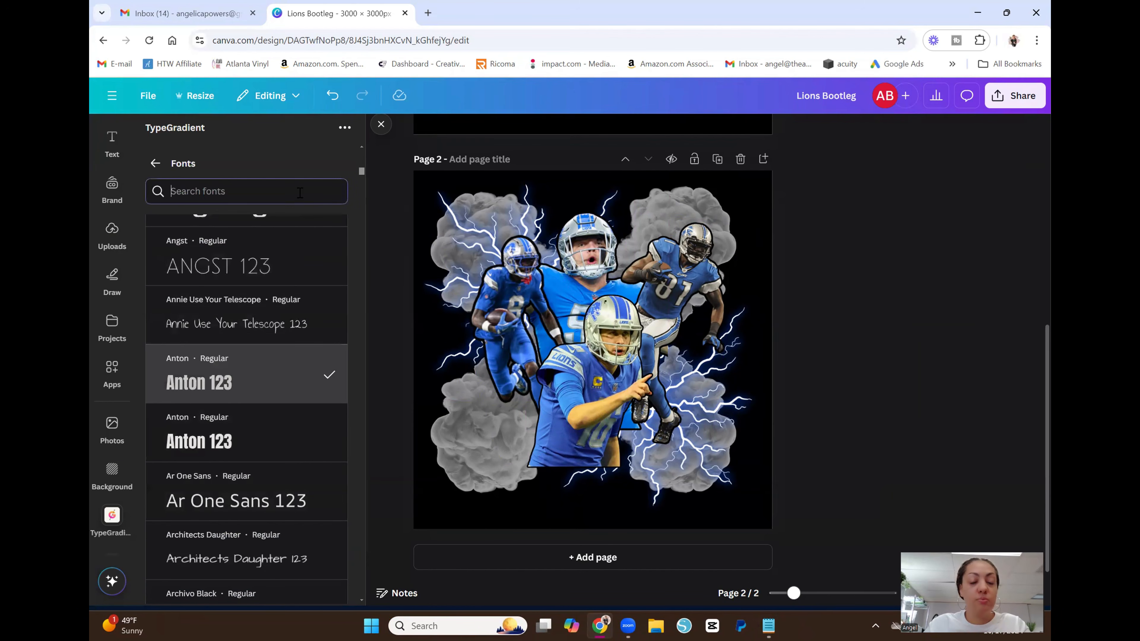
pyautogui.write('COLLE')
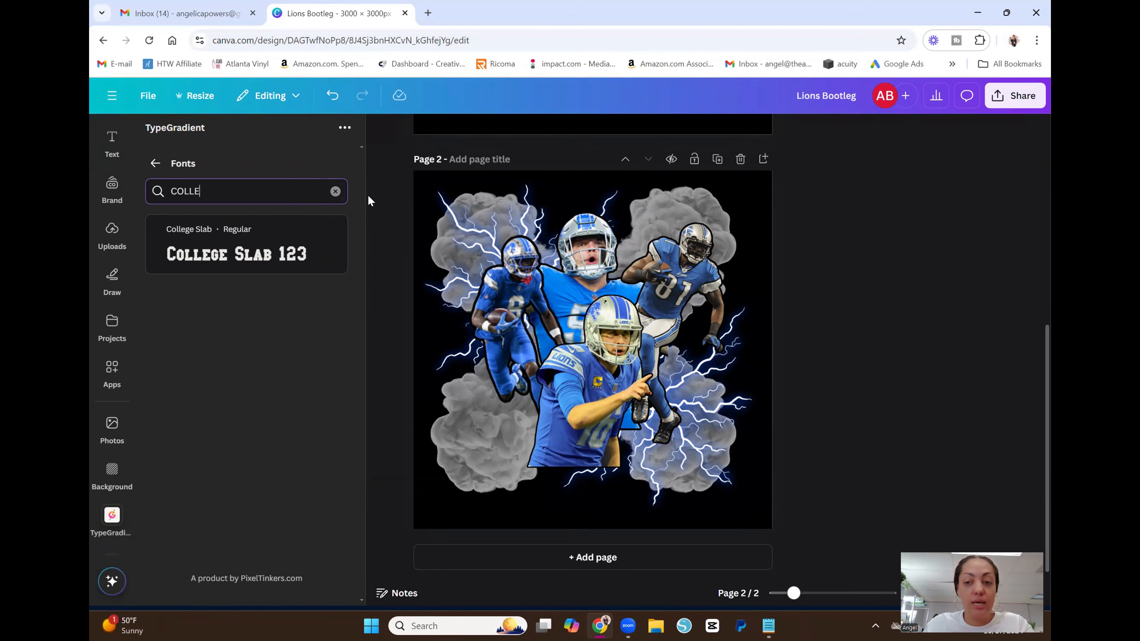
pyautogui.click(242, 261)
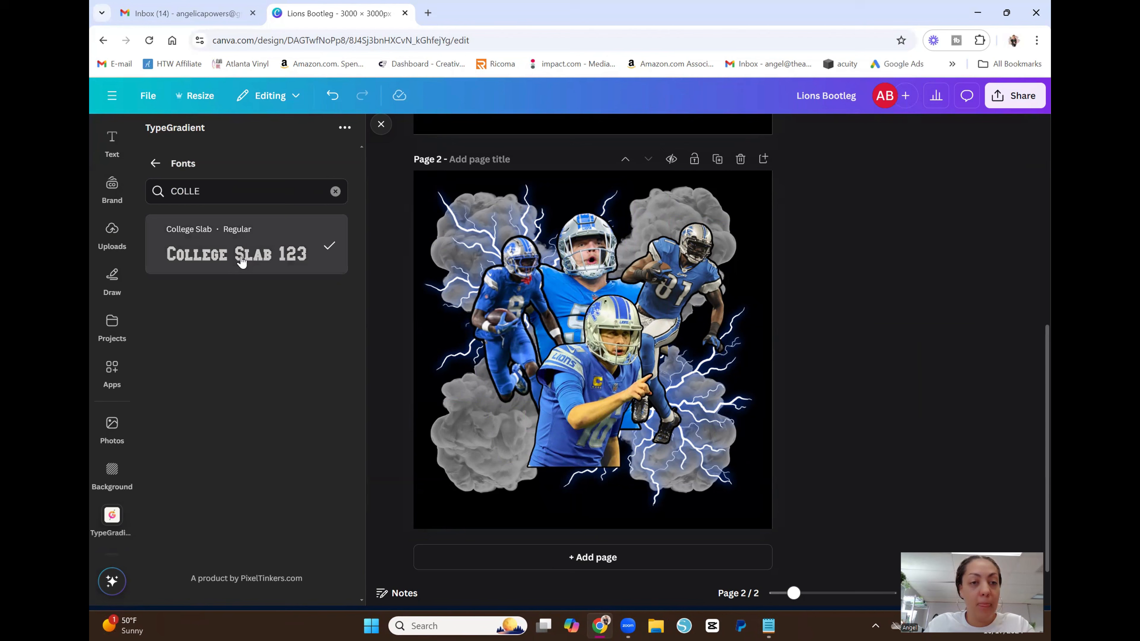
pyautogui.click(155, 163)
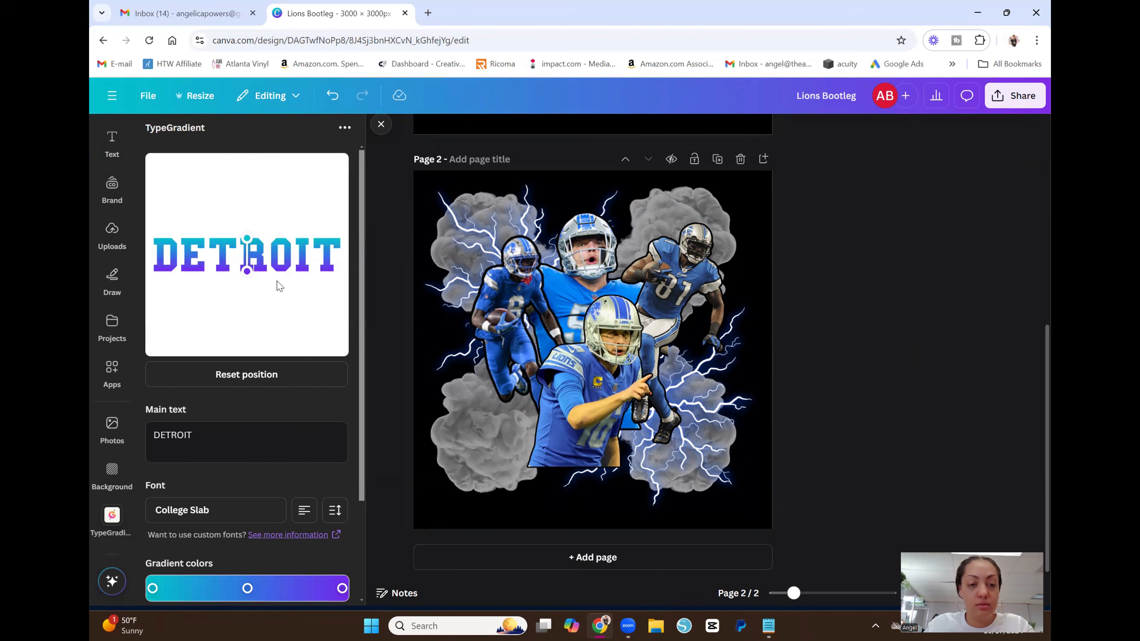
# - Add three extra color stops between the existing stops of the DETROIT gradient
pyautogui.scroll(-3, 307, 320)
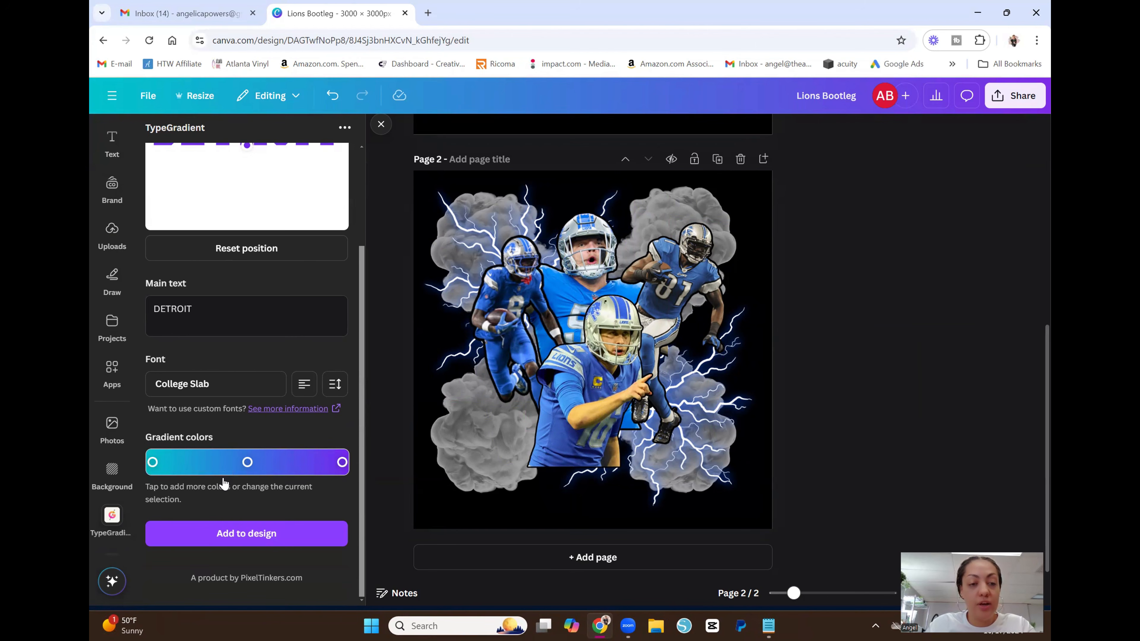
pyautogui.click(196, 462)
pyautogui.click(314, 463)
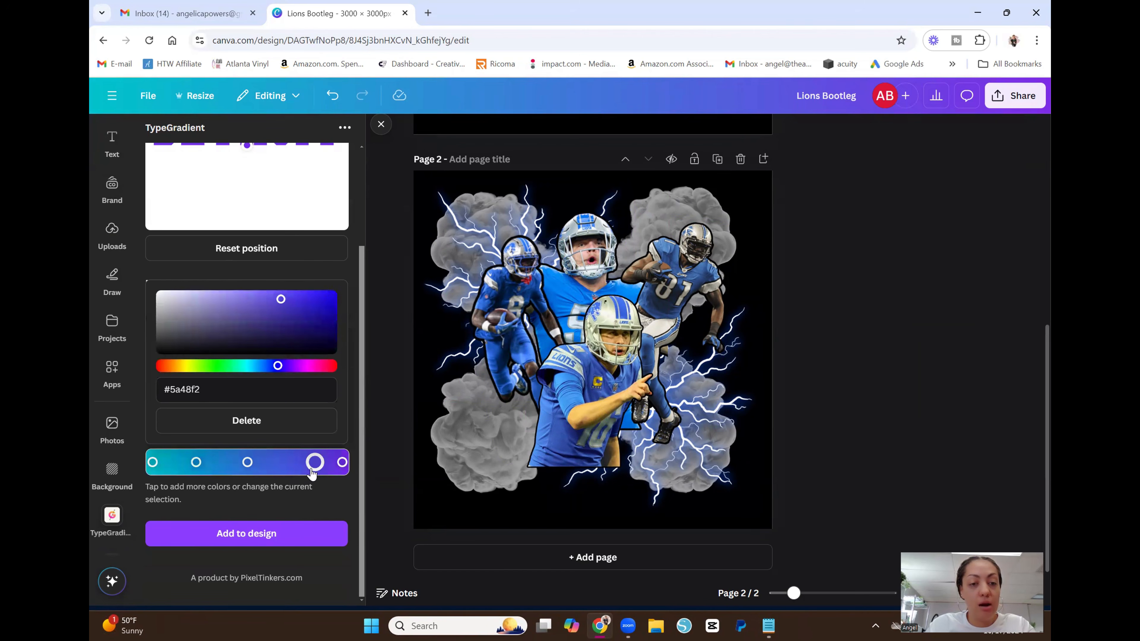
pyautogui.click(280, 463)
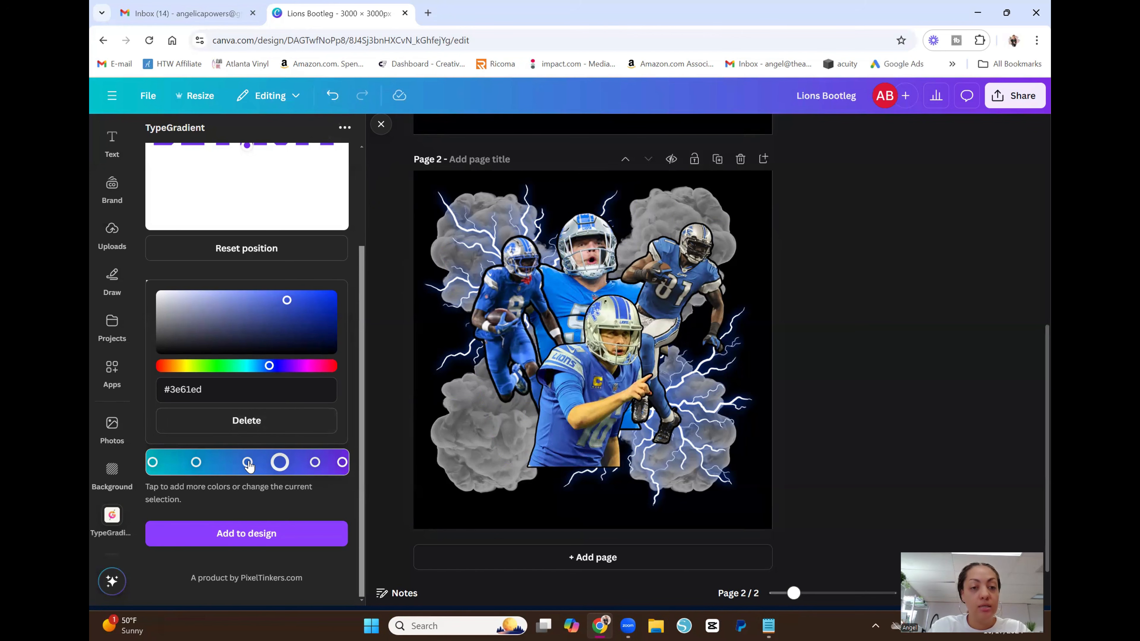
# - Delete the three extra color stops, keeping only the gradient's start, middle and end stops
pyautogui.click(248, 420)
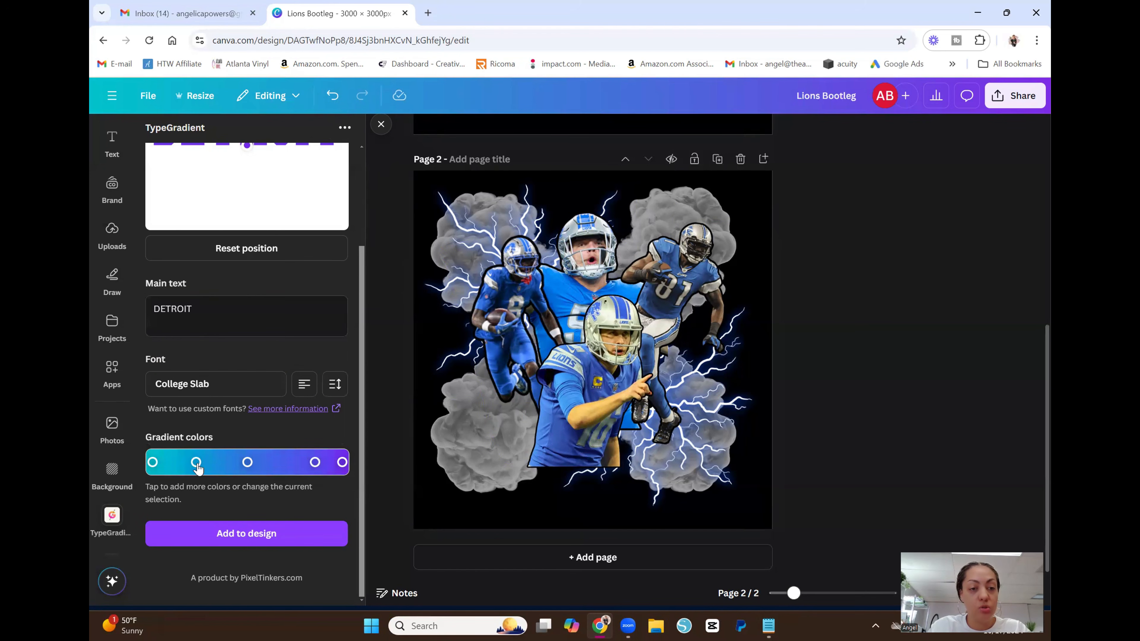
pyautogui.click(196, 464)
pyautogui.click(261, 420)
pyautogui.click(314, 462)
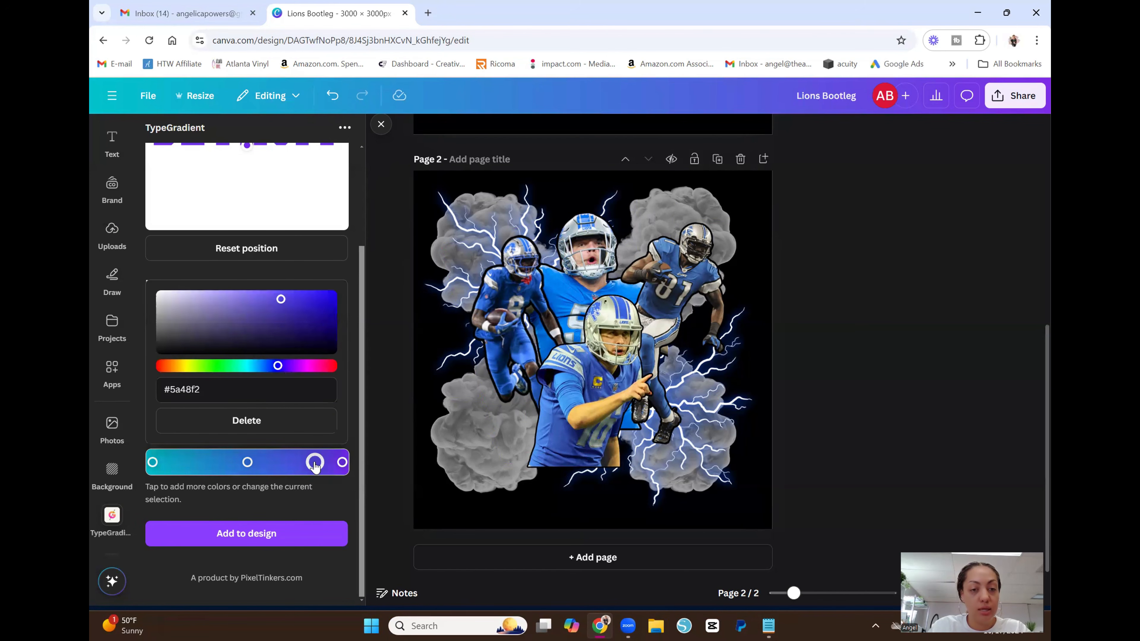
pyautogui.click(269, 420)
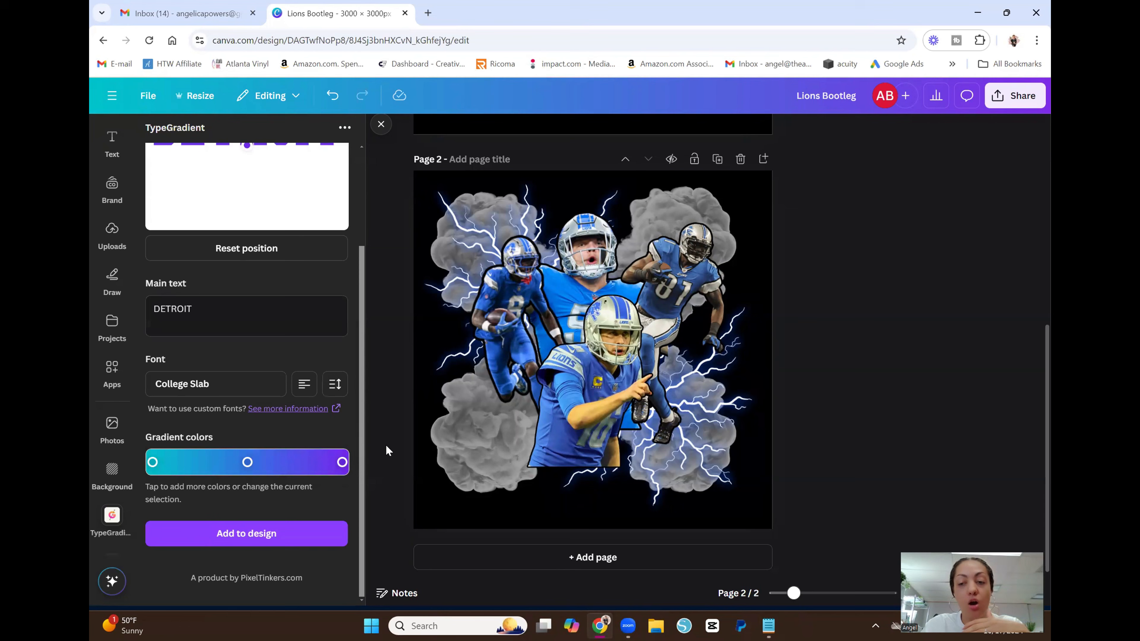
# - Add two stops to the DETROIT gradient: magenta #e348f0 between middle and end, and red #d90000 between start and middle
pyautogui.scroll(2, 362, 407)
pyautogui.scroll(2, 328, 410)
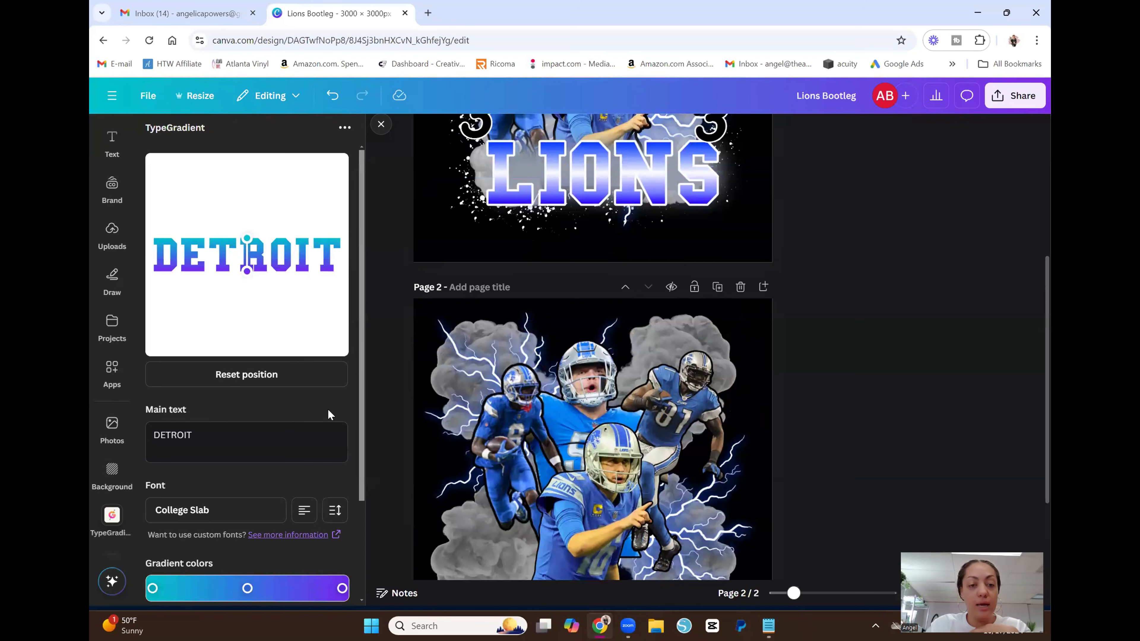
pyautogui.scroll(-1, 328, 410)
pyautogui.click(292, 525)
pyautogui.moveTo(285, 427); pyautogui.dragTo(301, 427)
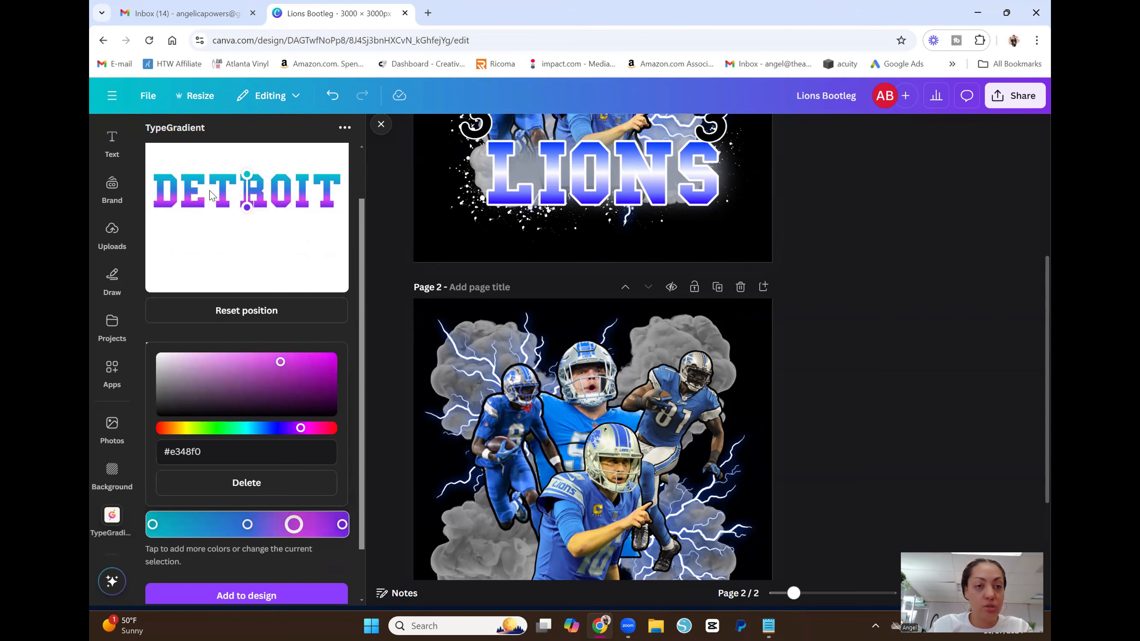
pyautogui.click(191, 524)
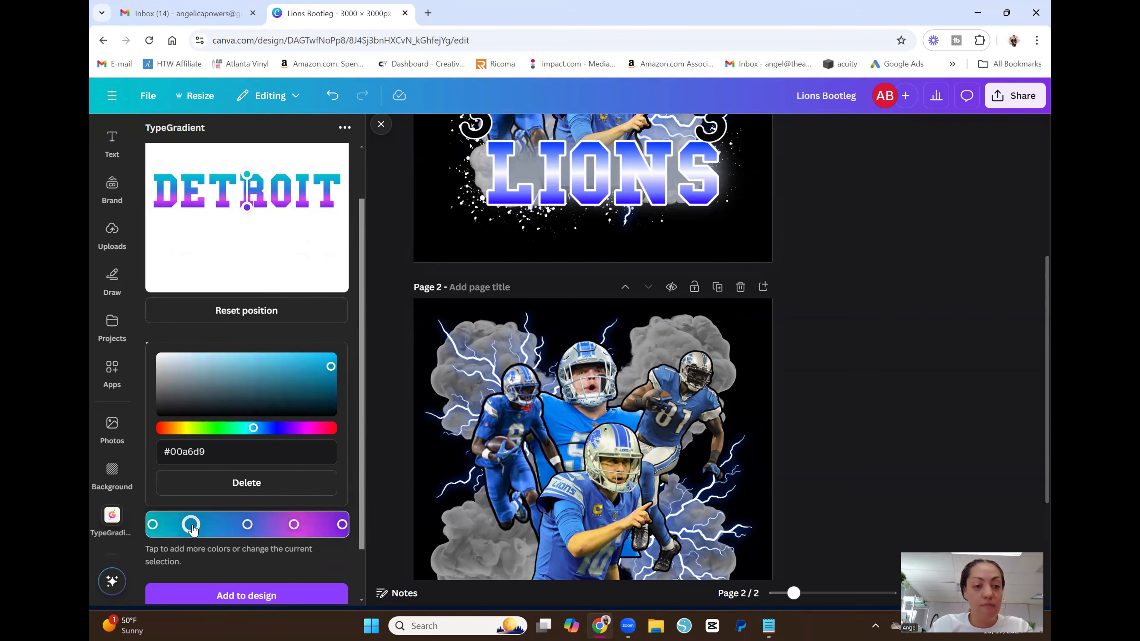
pyautogui.moveTo(255, 427); pyautogui.dragTo(330, 427)
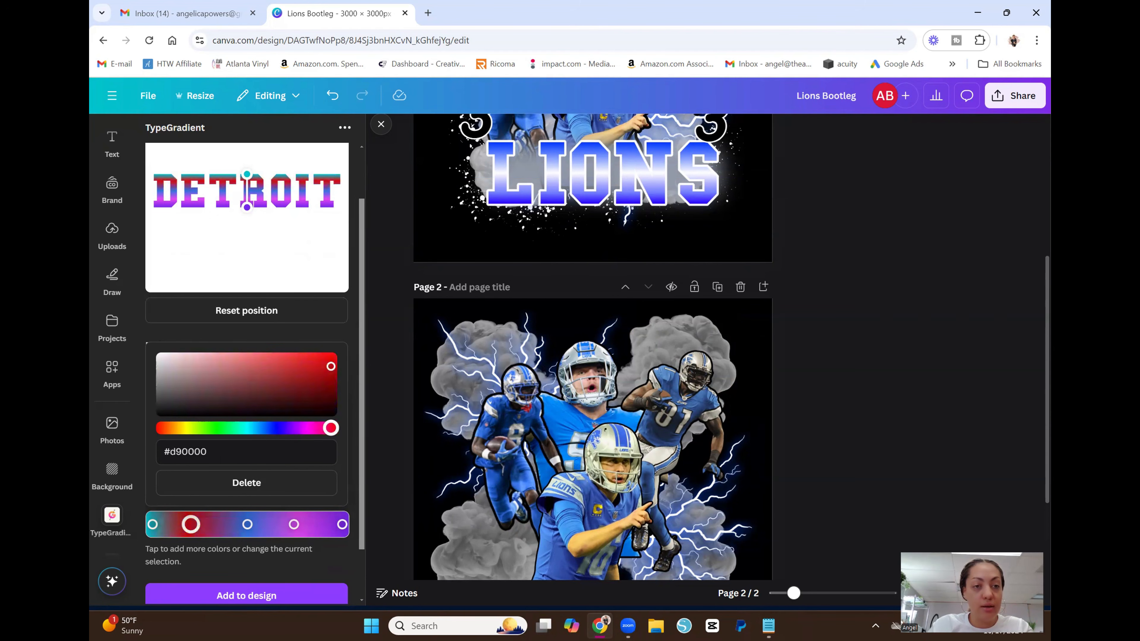
pyautogui.click(349, 422)
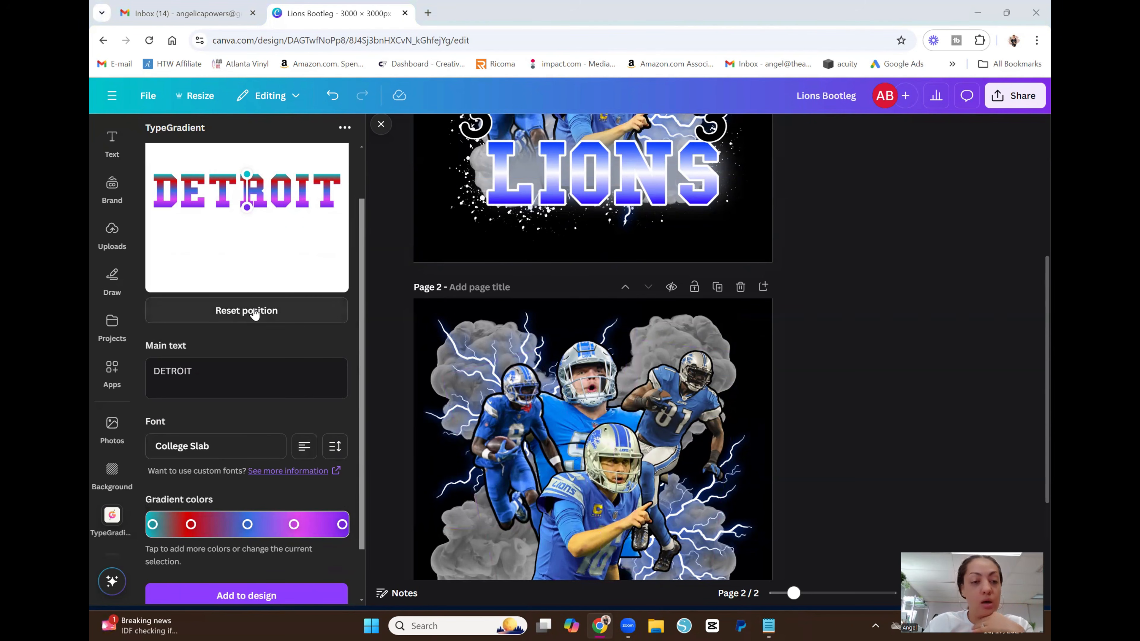
# - Delete the red and magenta stops from the DETROIT gradient
pyautogui.click(191, 524)
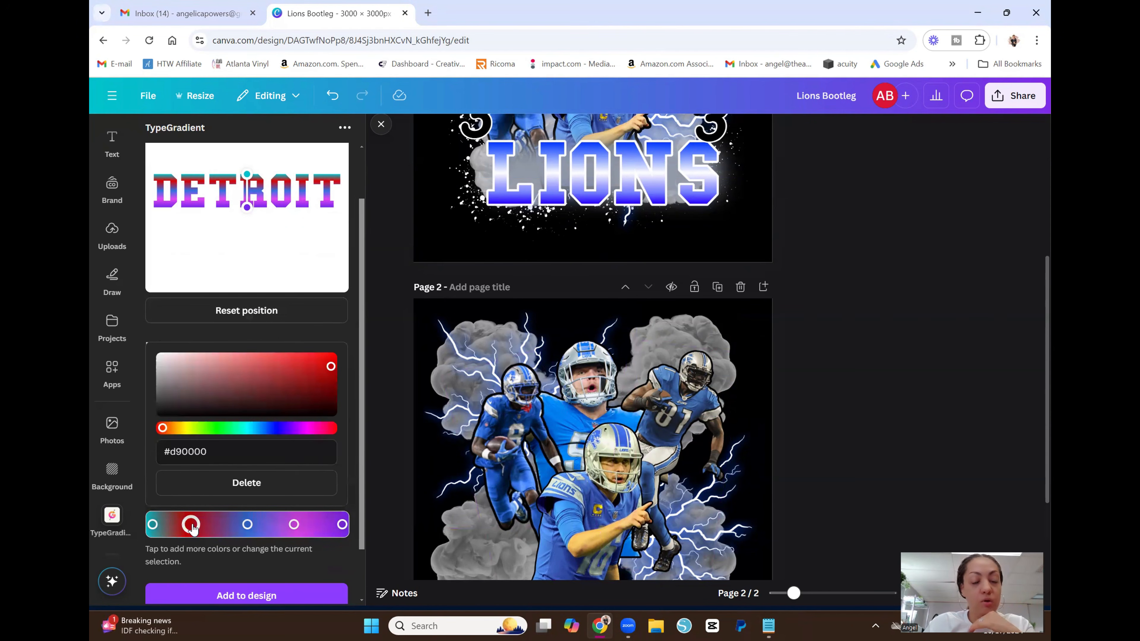
pyautogui.click(257, 484)
pyautogui.click(294, 524)
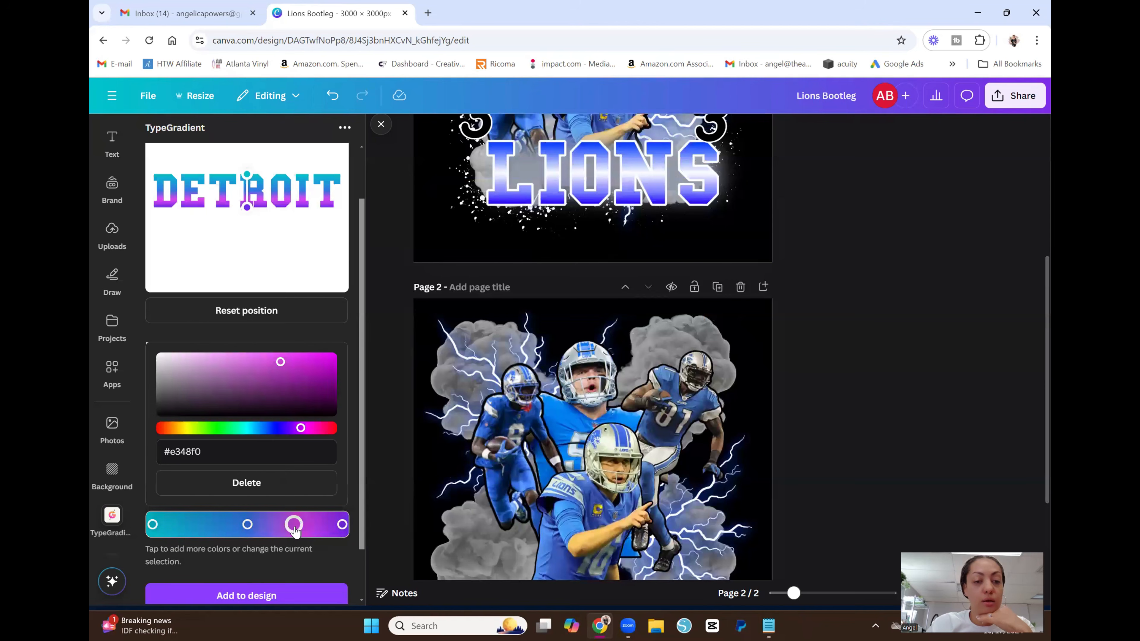
pyautogui.click(299, 479)
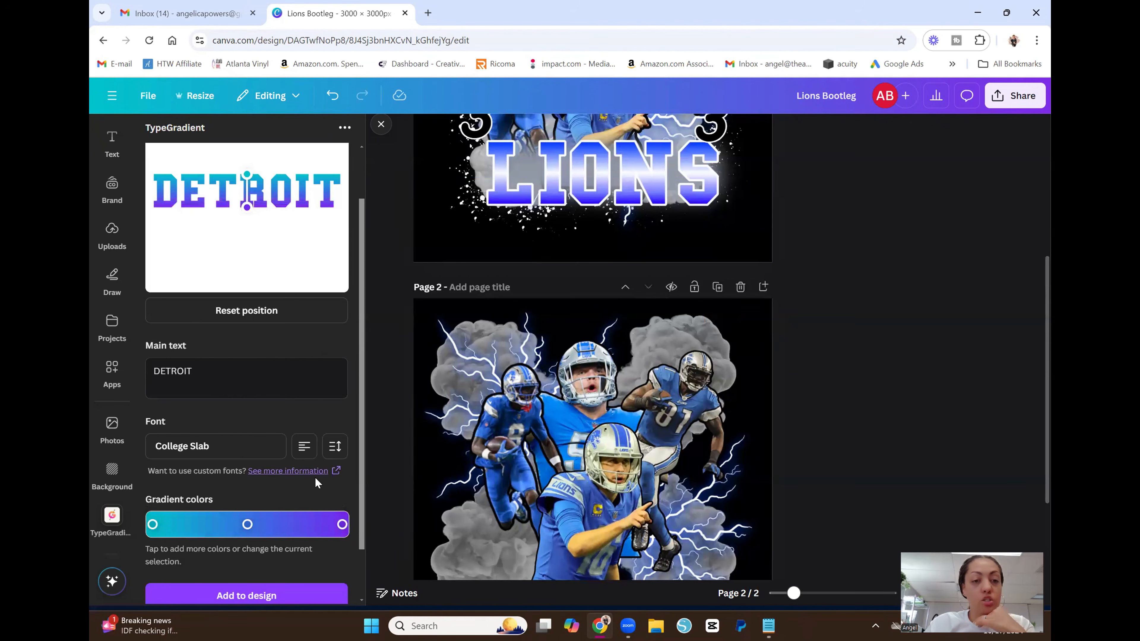
# - Change the middle color stop of the DETROIT gradient to white #ffffff
pyautogui.click(248, 524)
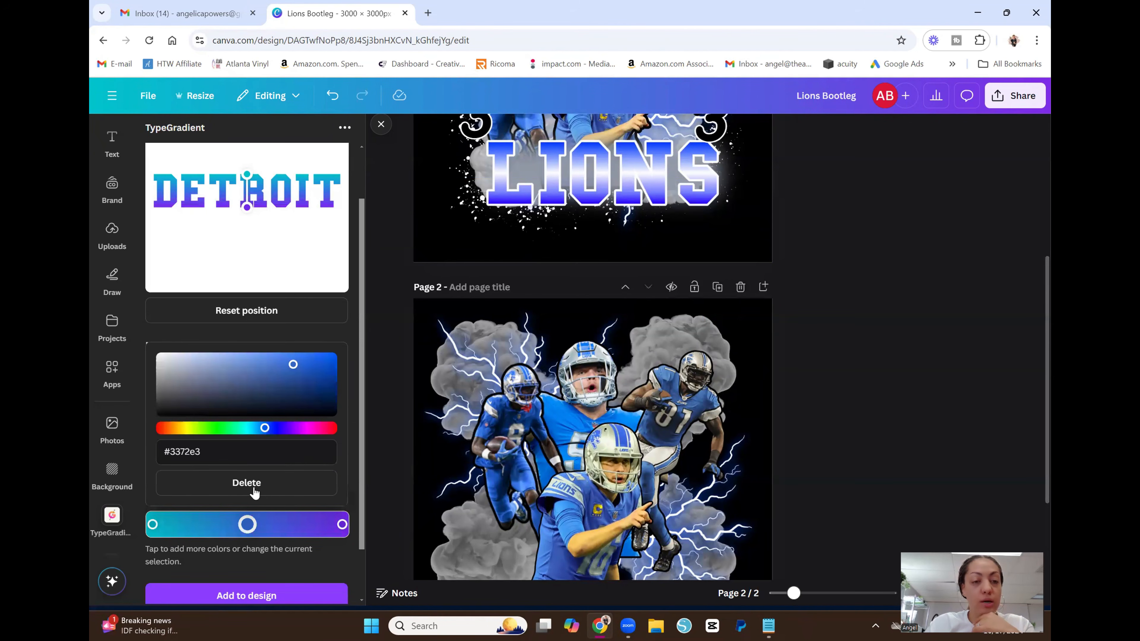
pyautogui.moveTo(293, 365); pyautogui.dragTo(162, 358)
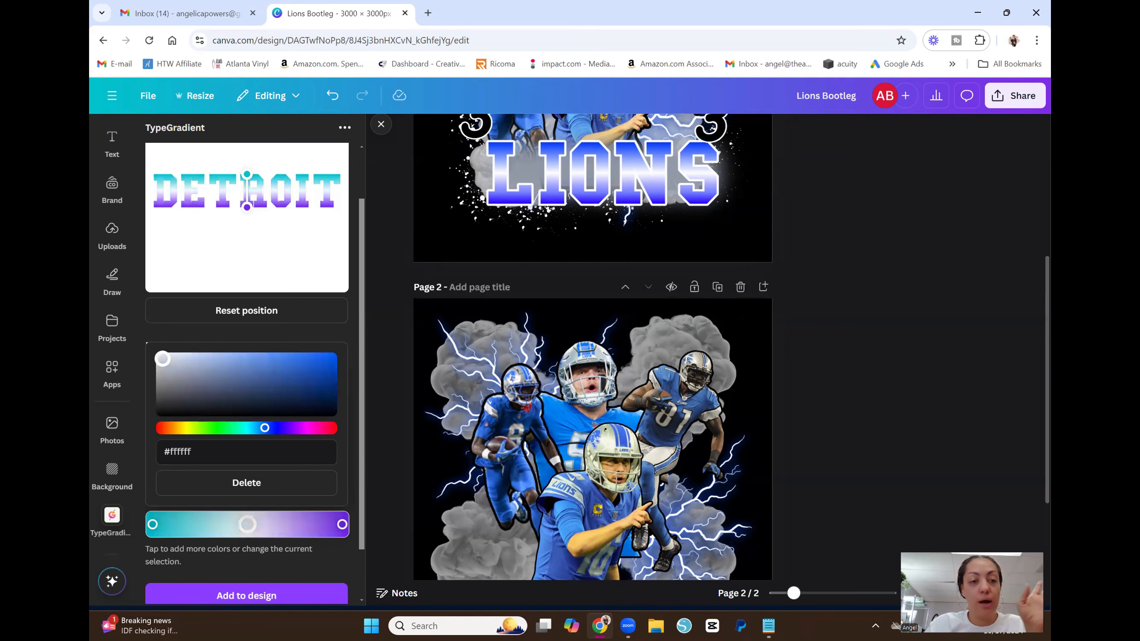
pyautogui.click(115, 317)
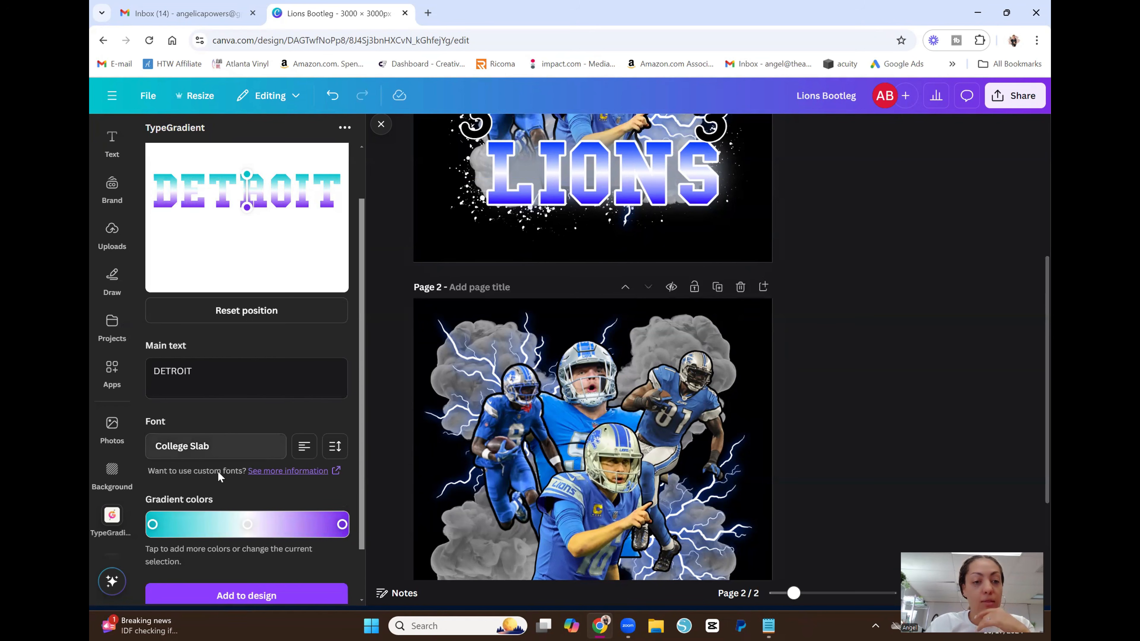
# - Change the starting color stop of the DETROIT gradient to bright blue #0047ff
pyautogui.click(153, 526)
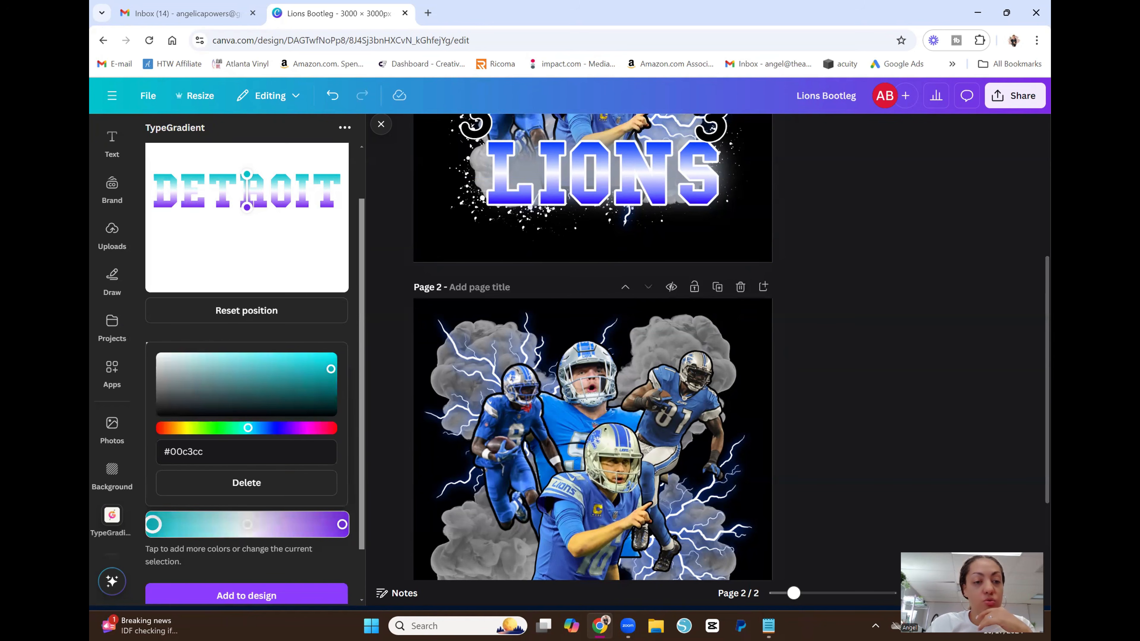
pyautogui.click(144, 527)
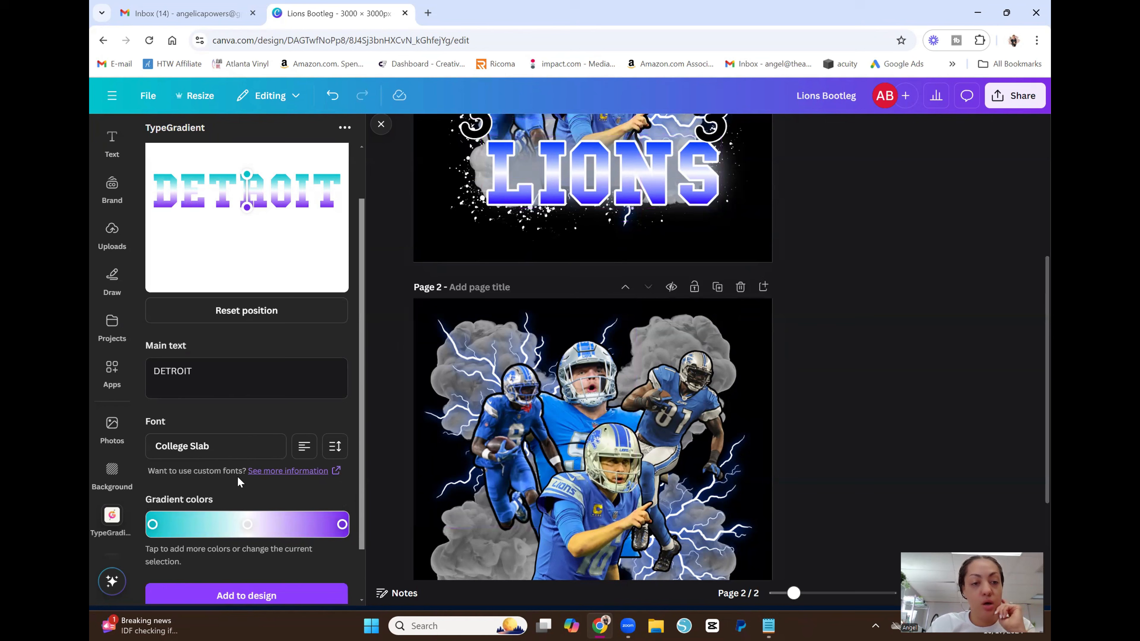
pyautogui.click(153, 525)
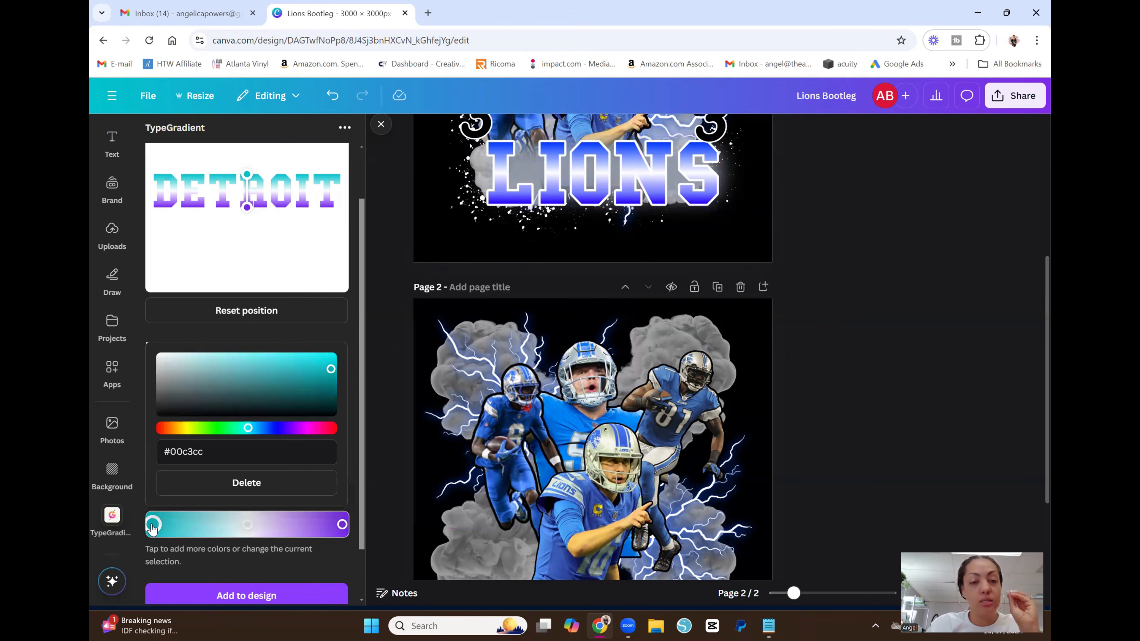
pyautogui.click(266, 428)
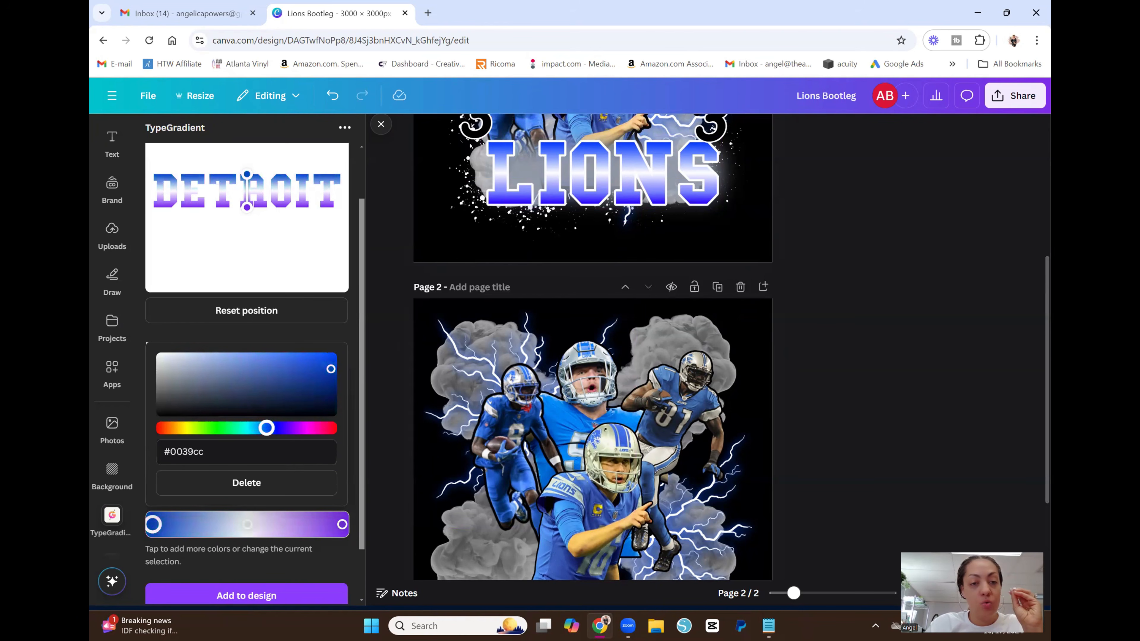
pyautogui.moveTo(267, 428); pyautogui.dragTo(266, 429)
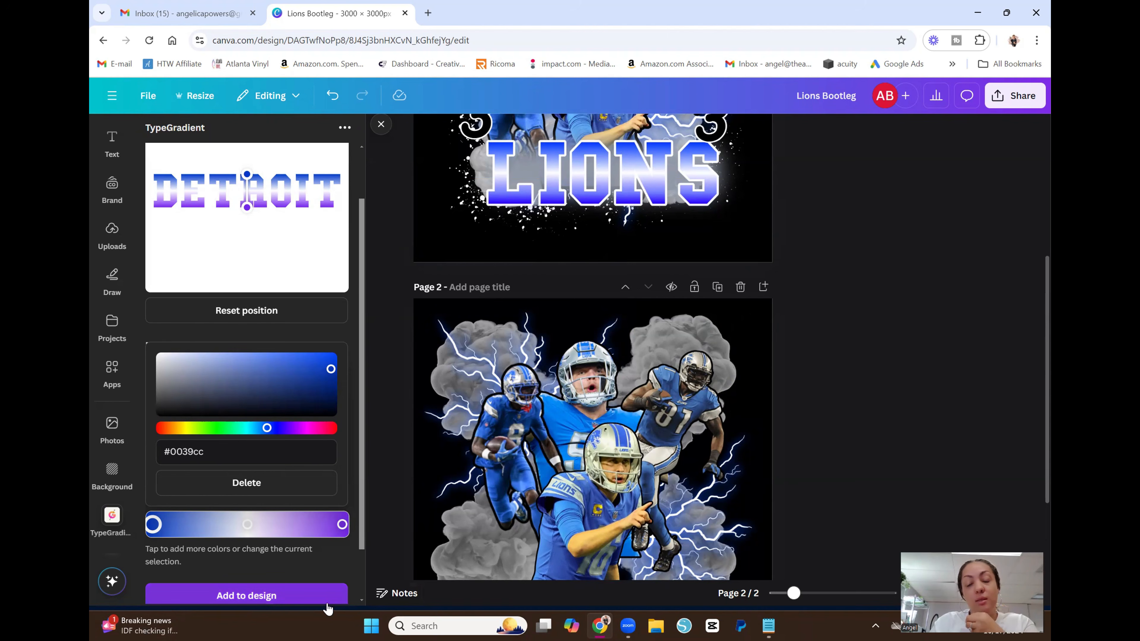
pyautogui.scroll(-2, 589, 487)
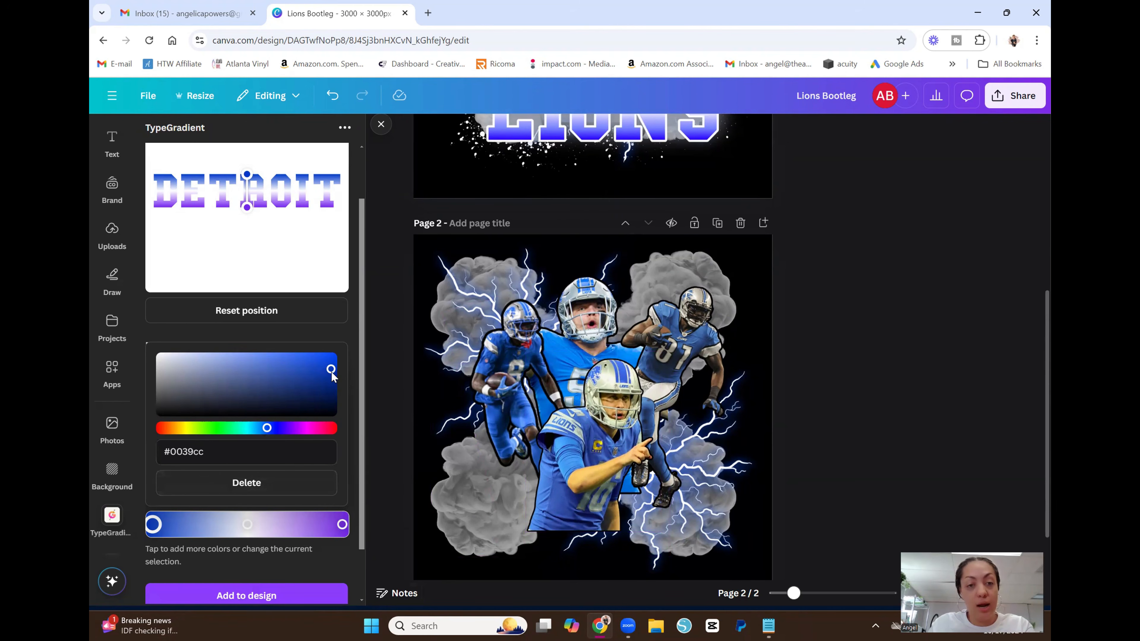
pyautogui.moveTo(332, 374); pyautogui.dragTo(348, 355)
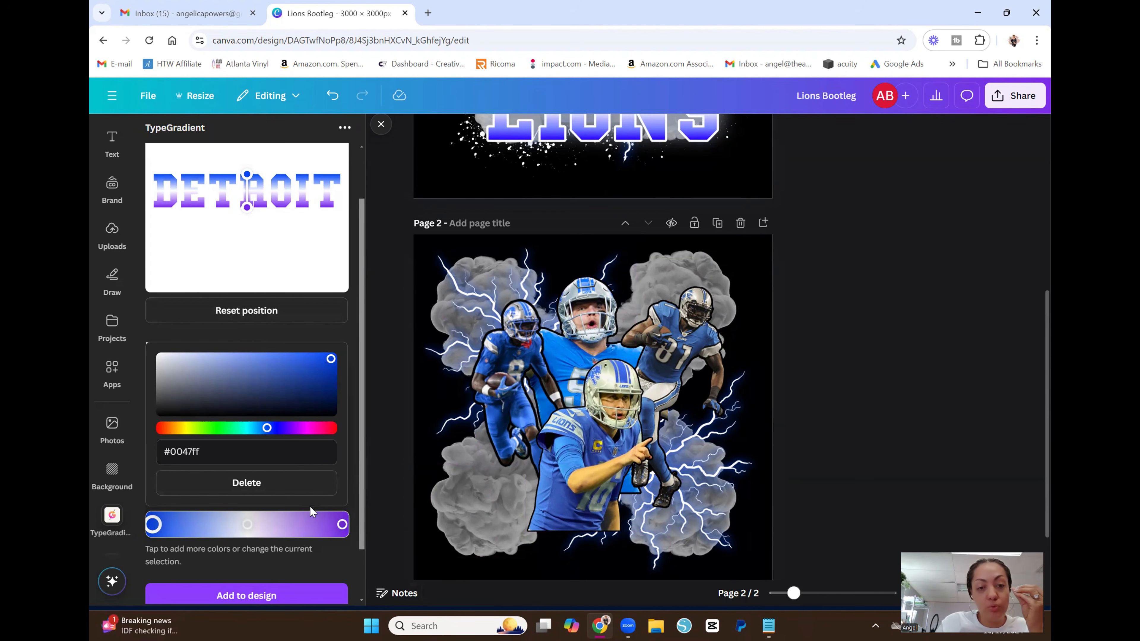
# - Copy the start stop's hex code #0047ff and paste it into the blank Notepad document
pyautogui.doubleClick(195, 451)
pyautogui.click(206, 452)
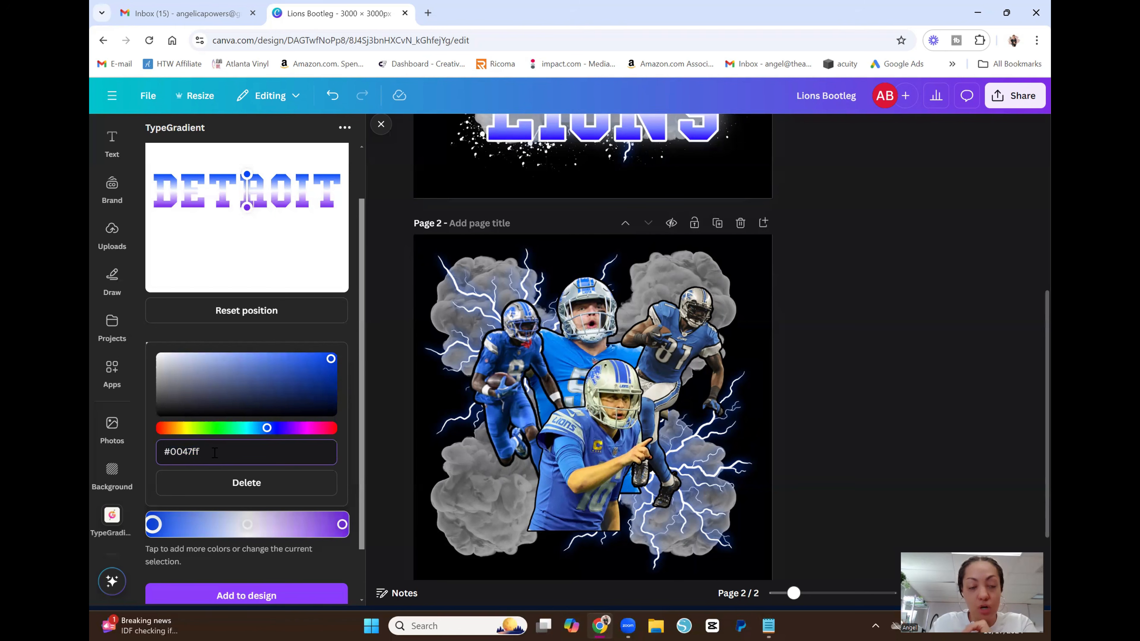
pyautogui.moveTo(211, 453); pyautogui.dragTo(157, 450)
pyautogui.rightClick(183, 454)
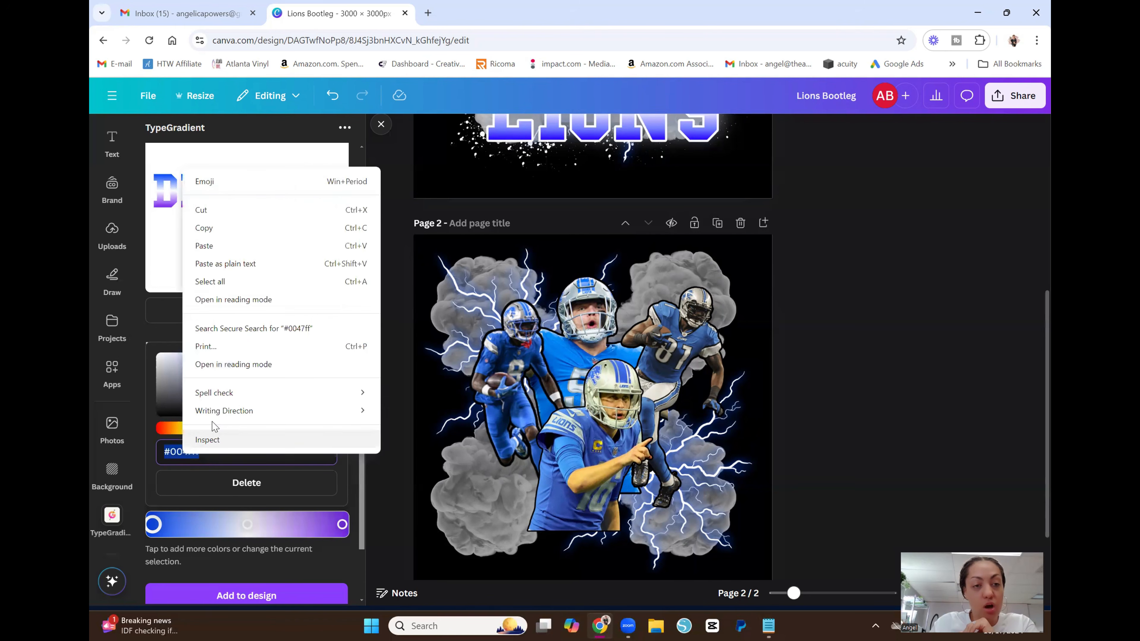
pyautogui.click(229, 227)
pyautogui.click(776, 625)
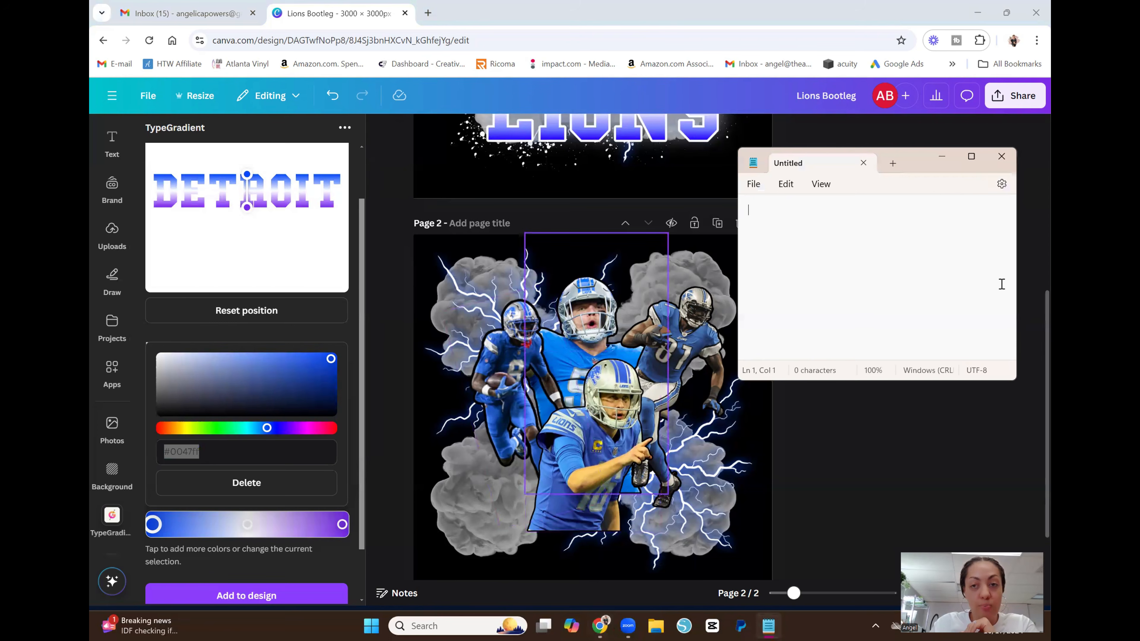
pyautogui.rightClick(818, 217)
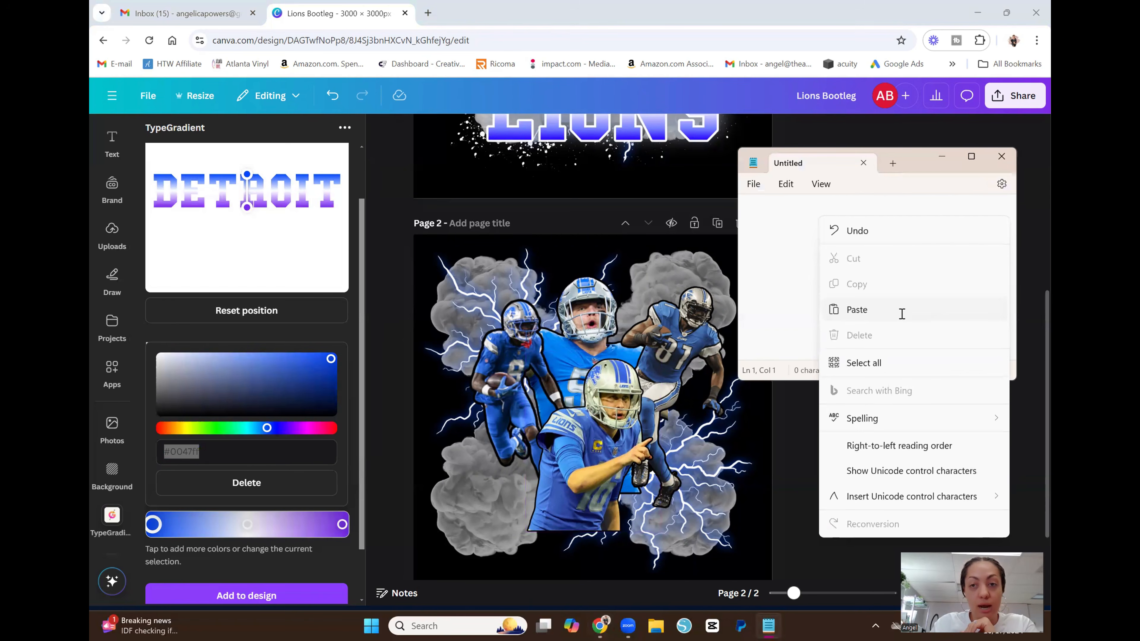
pyautogui.click(900, 312)
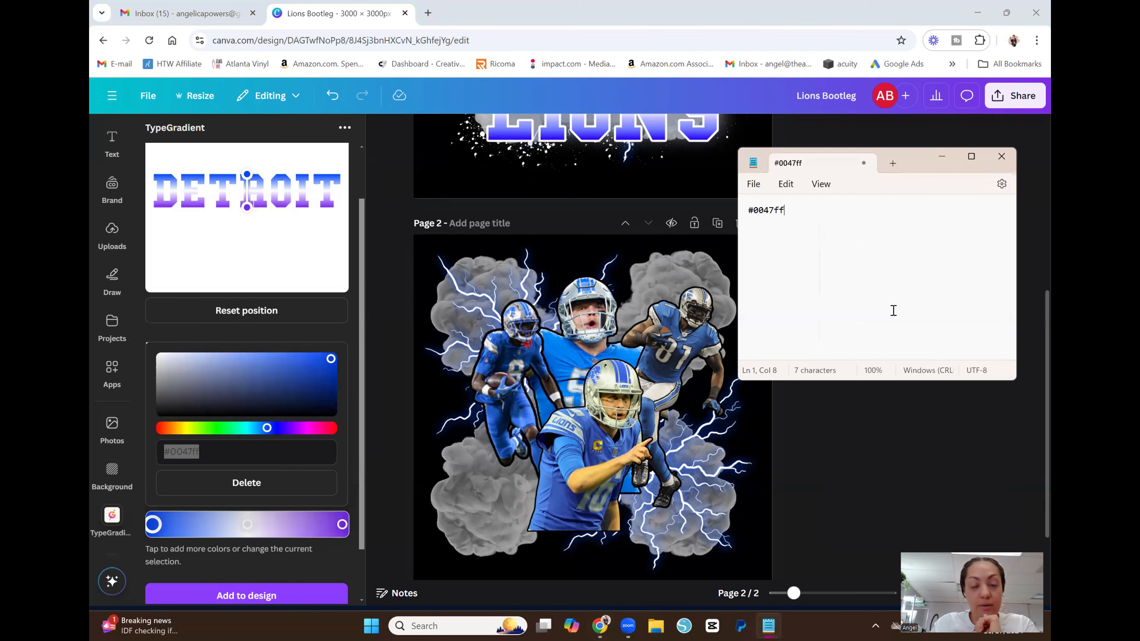
# - Return to Canva and replace the gradient's end stop color with the copied hex code #0047ff
pyautogui.click(348, 484)
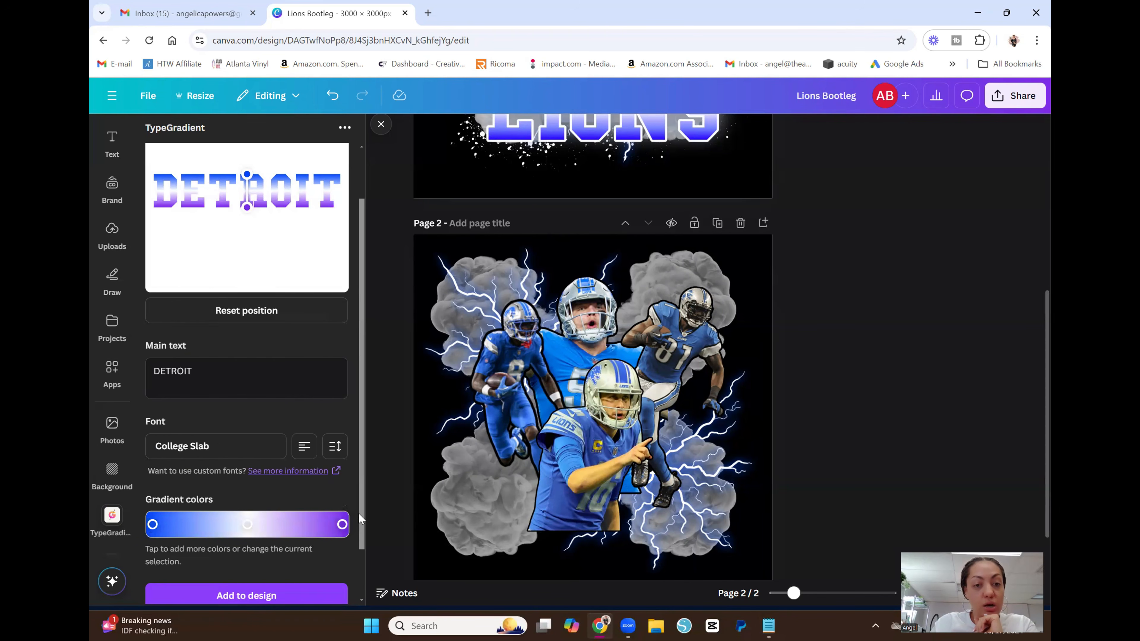
pyautogui.click(342, 525)
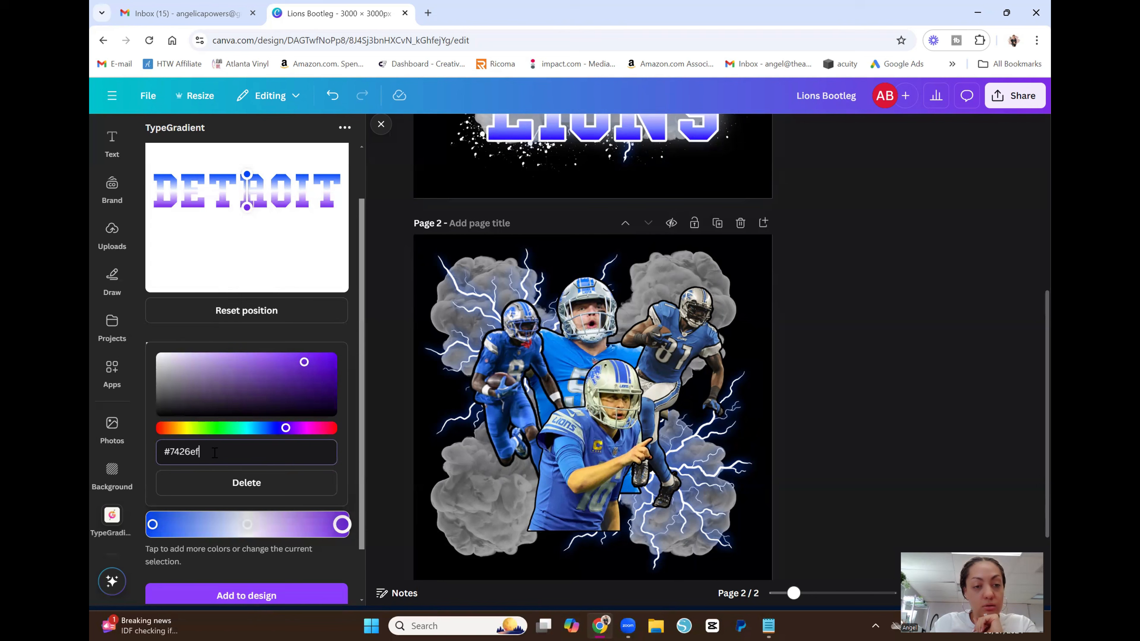
pyautogui.moveTo(214, 453); pyautogui.dragTo(160, 454)
pyautogui.press('BackSpace')
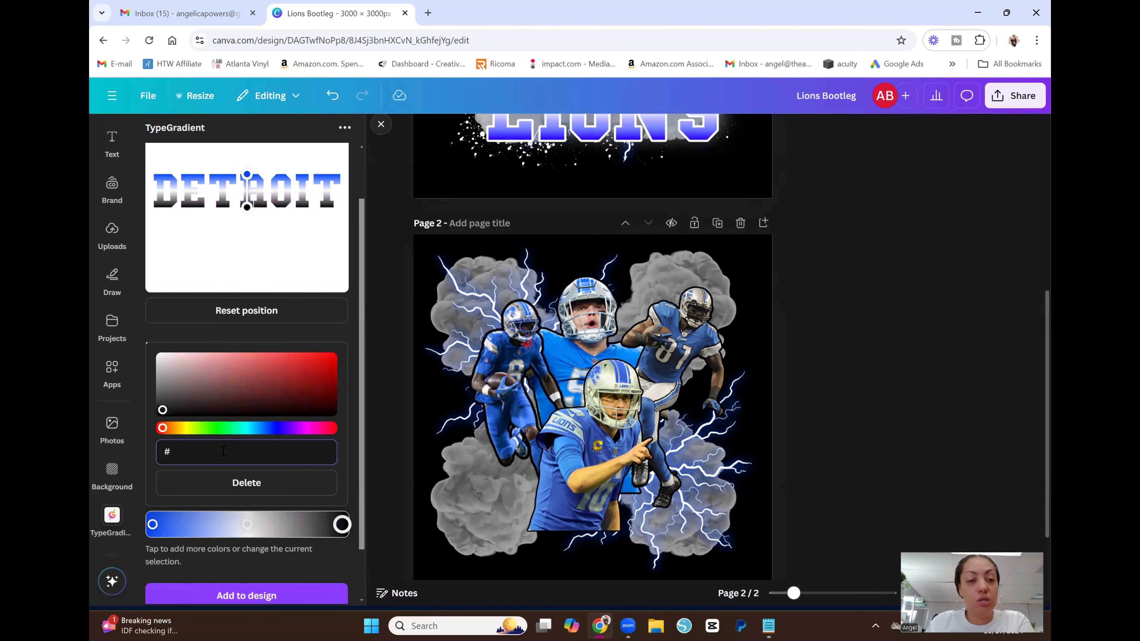
pyautogui.rightClick(223, 450)
pyautogui.click(271, 307)
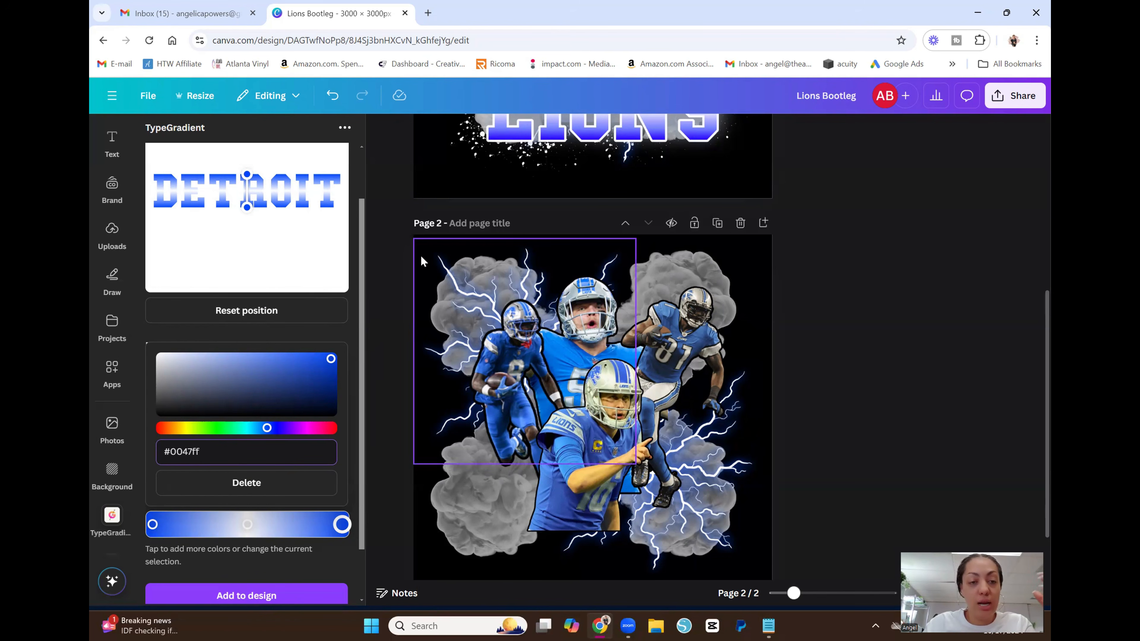
# - Add two white color stops to the gradient, one close on each side of the middle white stop
pyautogui.click(237, 524)
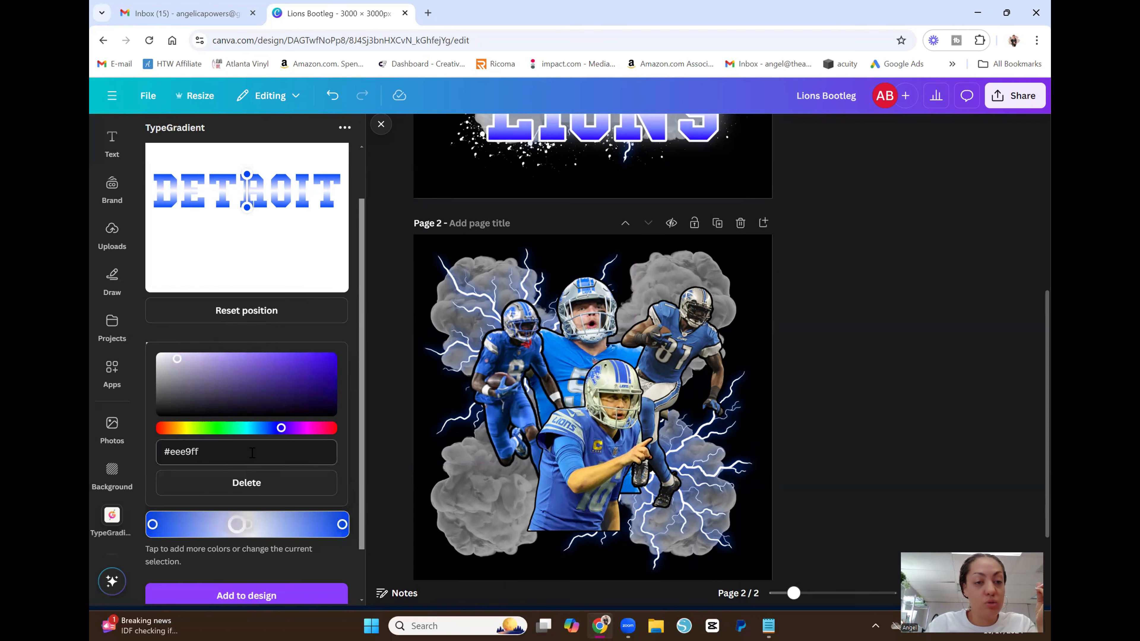
pyautogui.moveTo(177, 359); pyautogui.dragTo(154, 349)
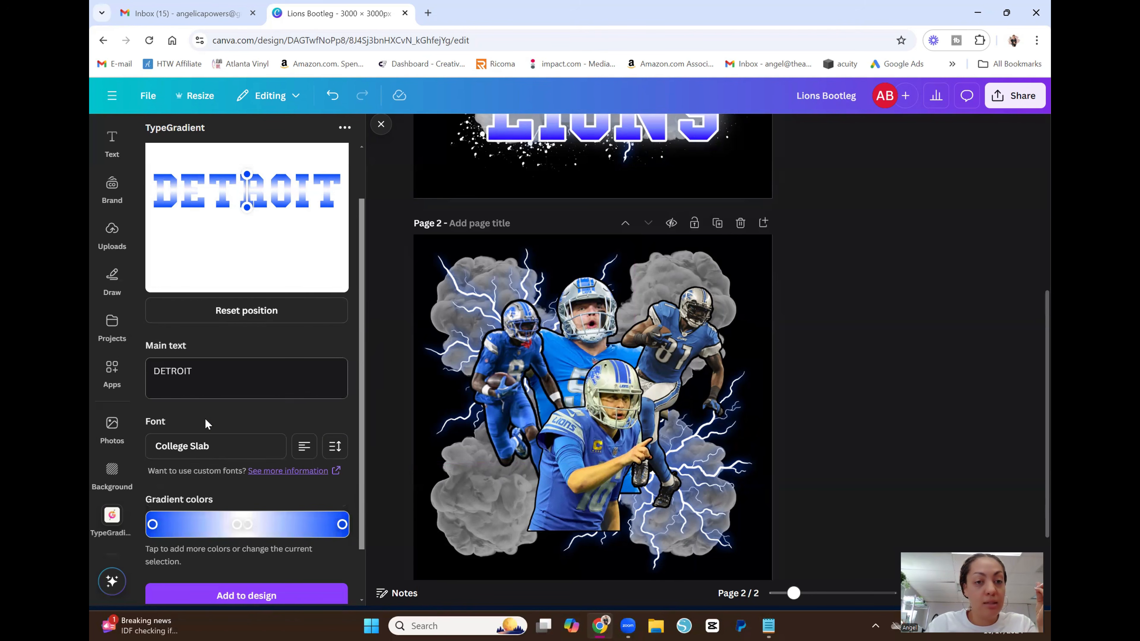
pyautogui.click(260, 525)
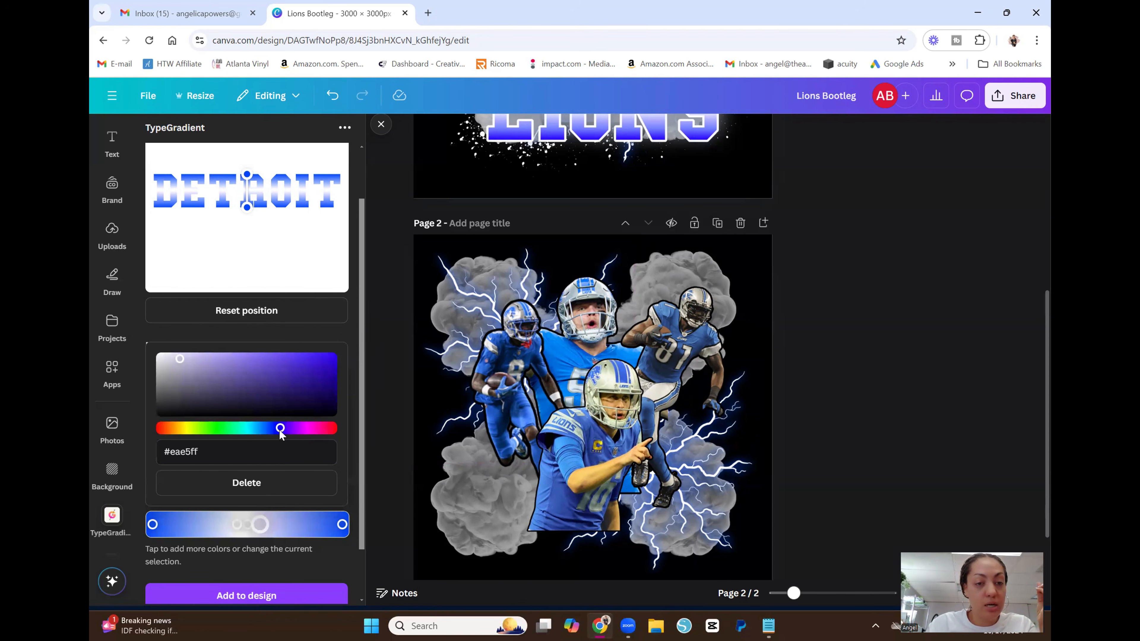
pyautogui.moveTo(162, 359); pyautogui.dragTo(138, 340)
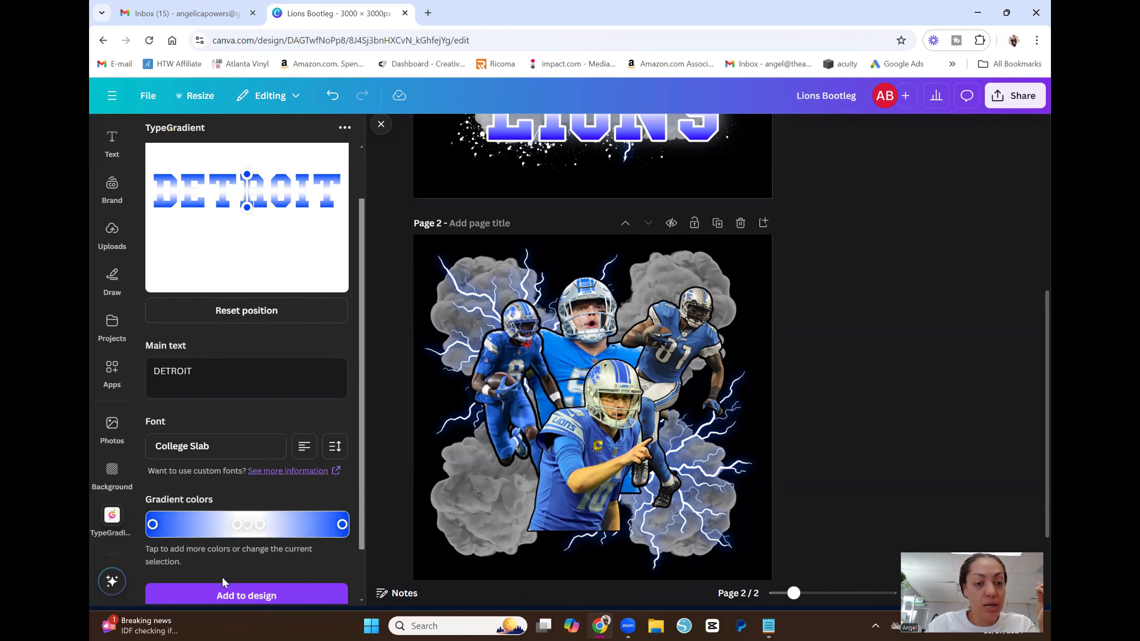
# - Add a gray color stop on each outer side of the white stops, using #aaaaaa for the one nearer the gradient's start
pyautogui.click(221, 528)
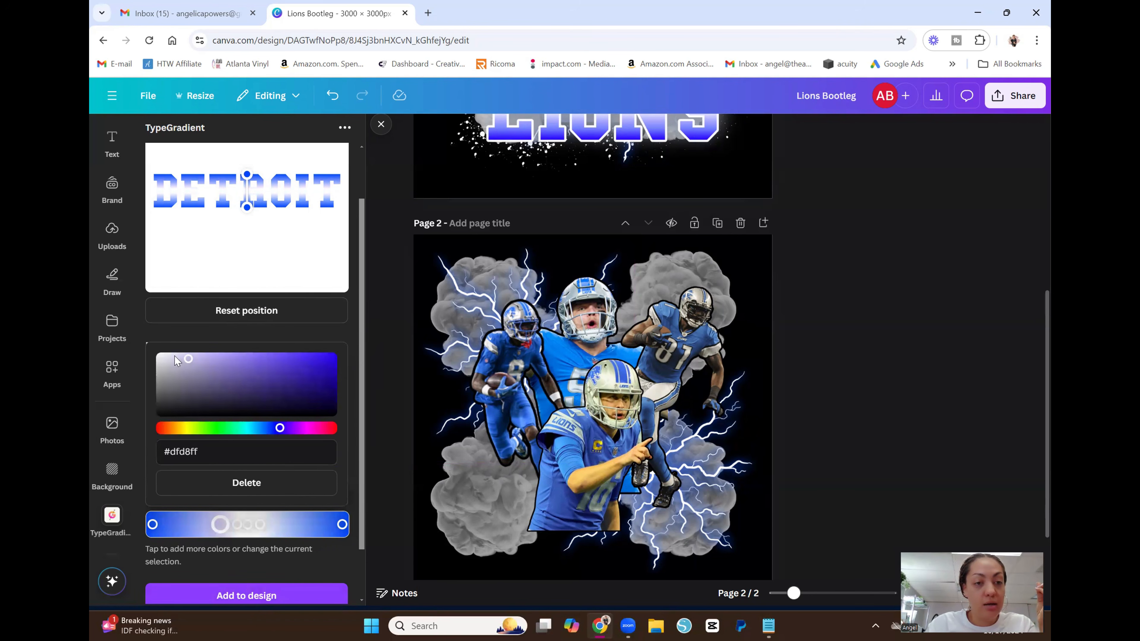
pyautogui.moveTo(176, 361); pyautogui.dragTo(163, 375)
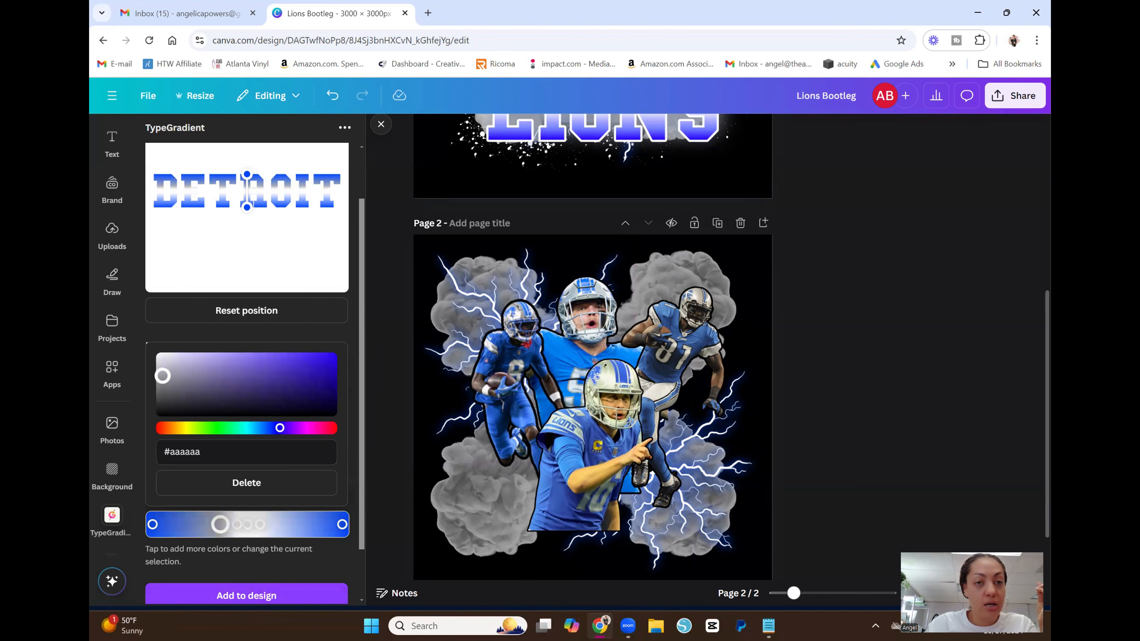
pyautogui.click(273, 525)
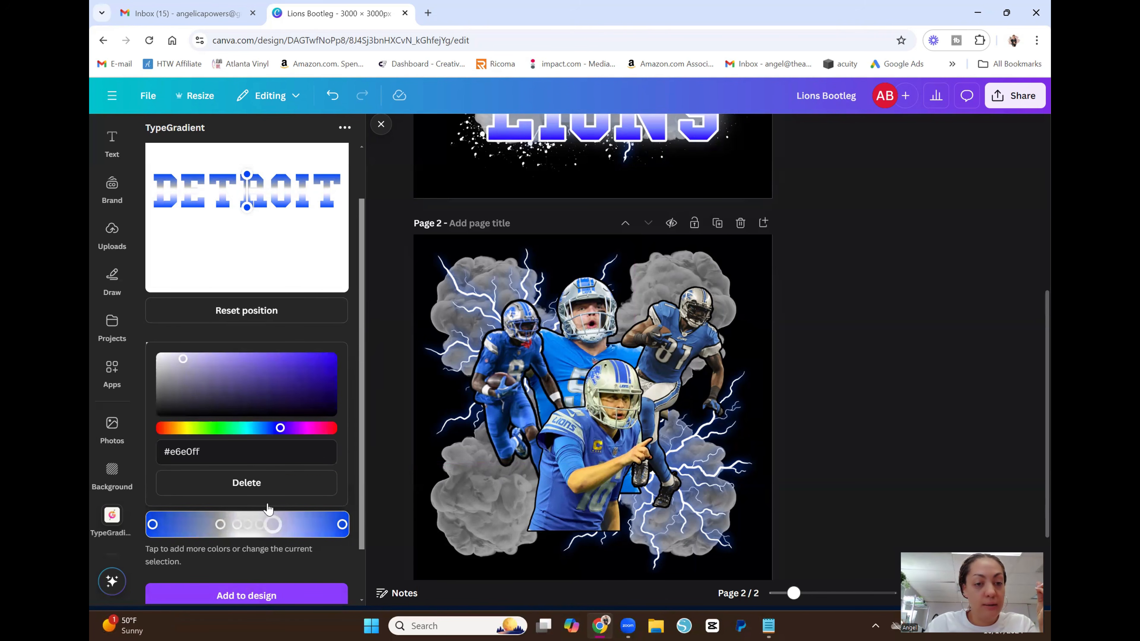
pyautogui.moveTo(183, 358); pyautogui.dragTo(162, 380)
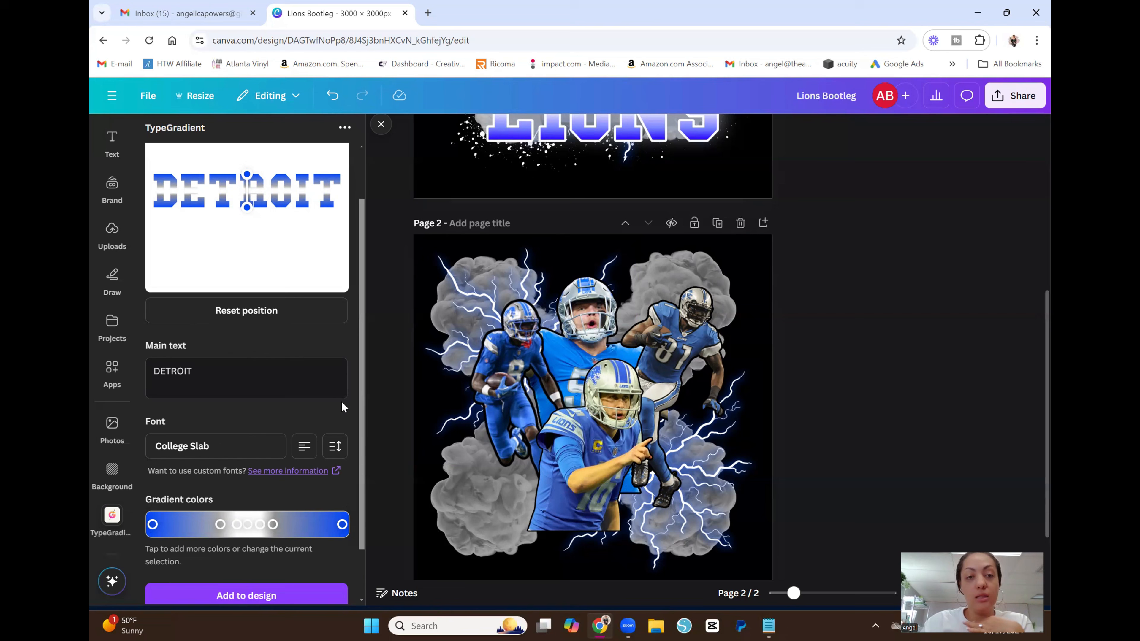
# - Delete both gray stops and the two extra white stops from the gradient, keeping the middle white stop and the blue ends
pyautogui.click(273, 525)
pyautogui.click(247, 481)
pyautogui.click(261, 525)
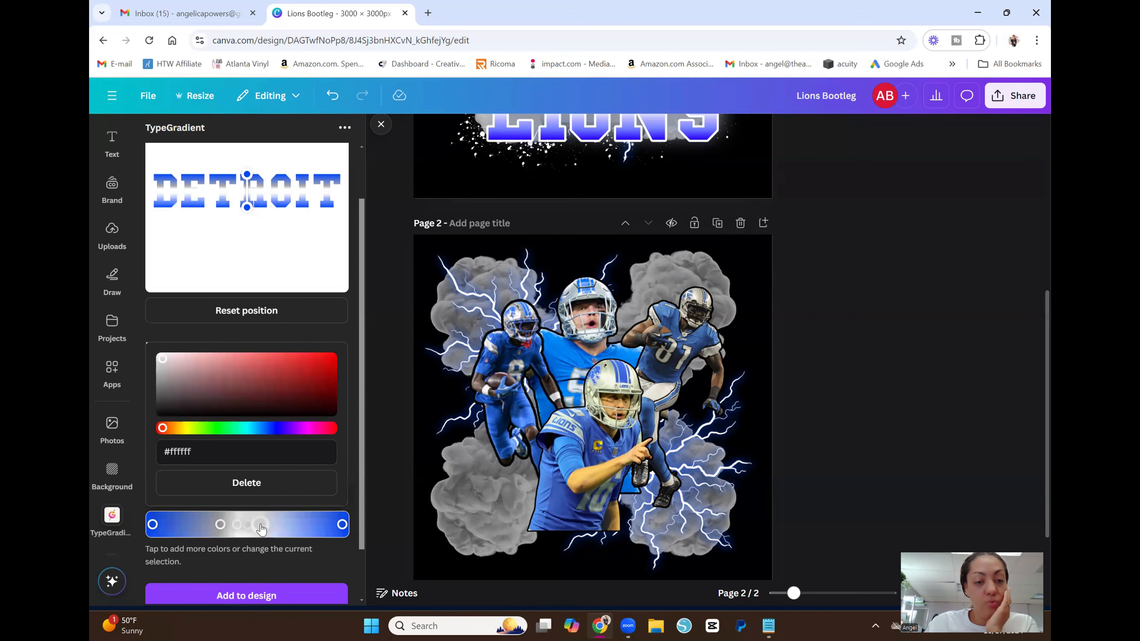
pyautogui.click(262, 488)
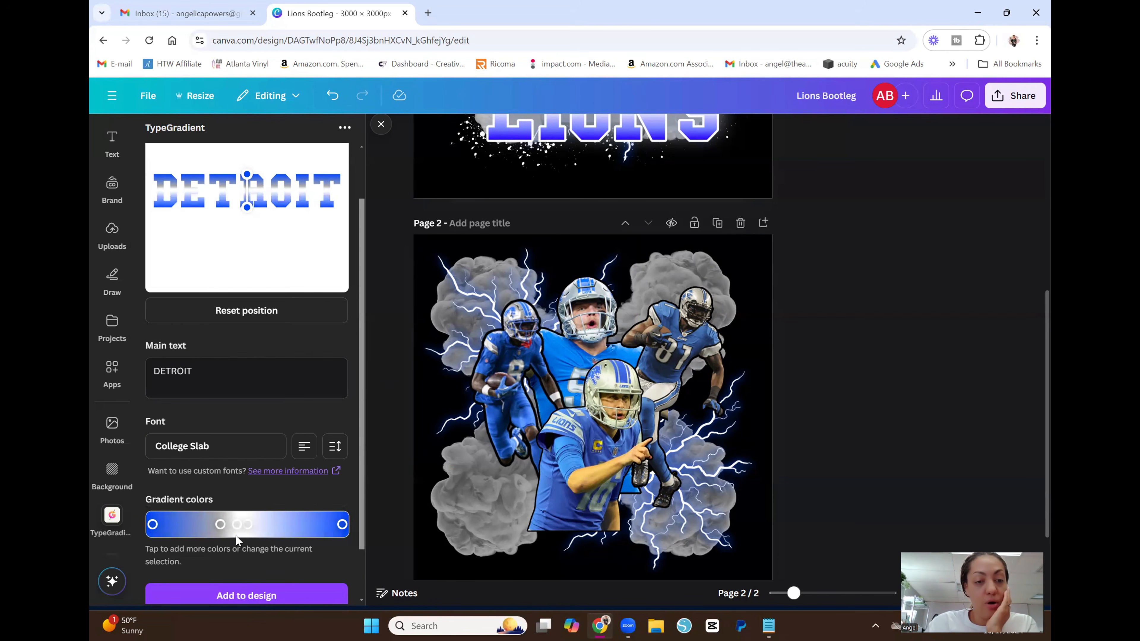
pyautogui.click(220, 524)
pyautogui.click(256, 476)
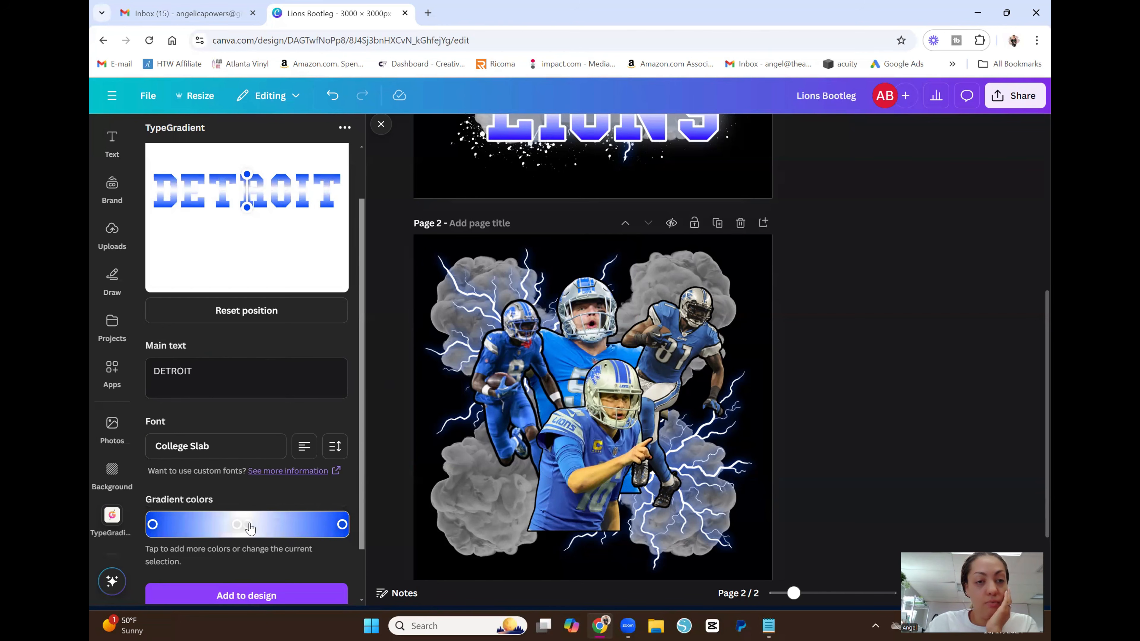
pyautogui.click(238, 526)
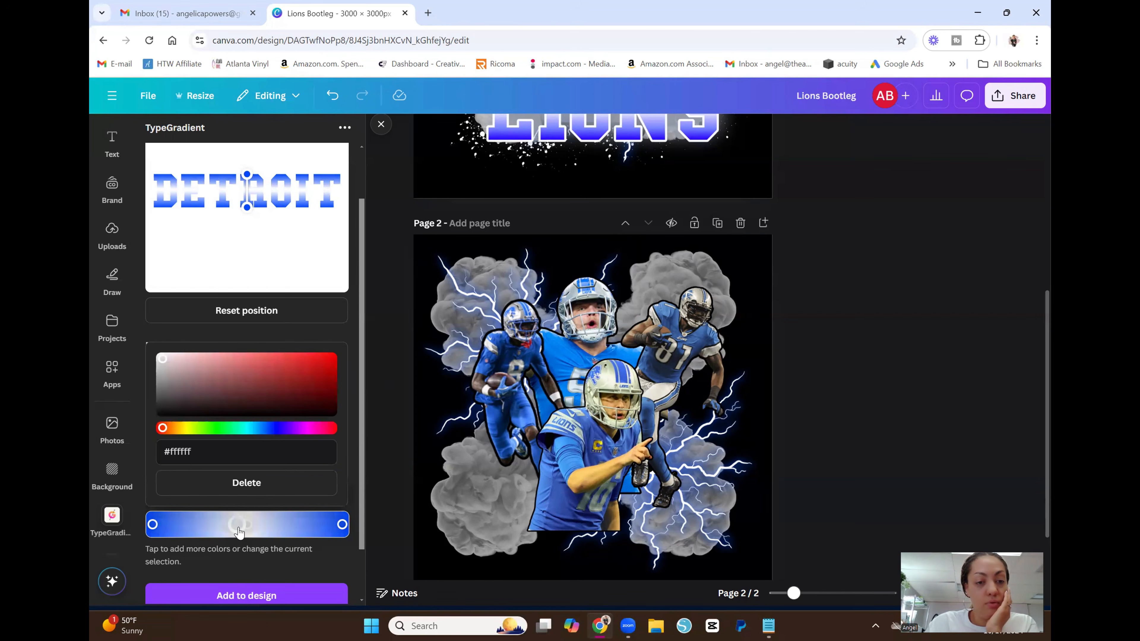
pyautogui.click(255, 483)
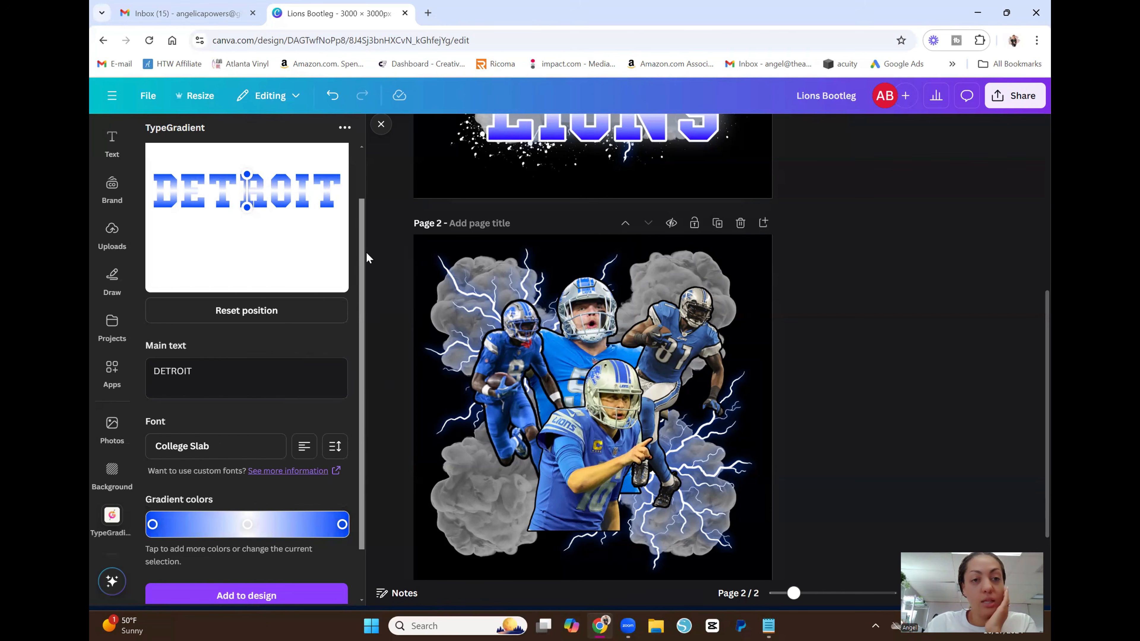
# - Add the blue and white gradient DETROIT lettering to the players design on page 2
pyautogui.scroll(2, 361, 232)
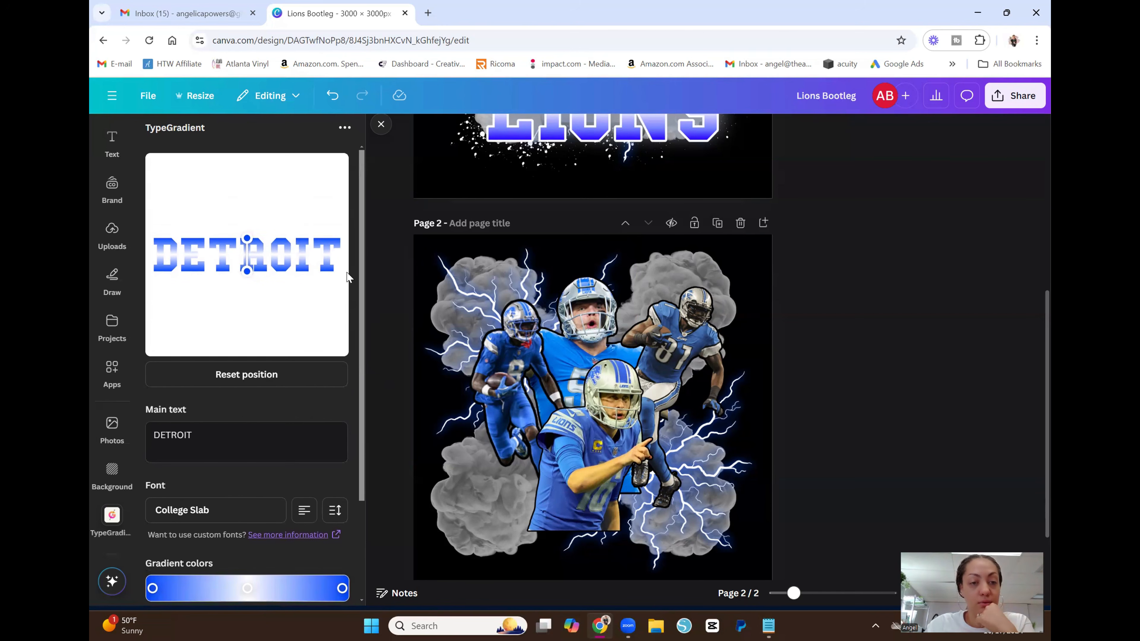
pyautogui.scroll(-4, 347, 272)
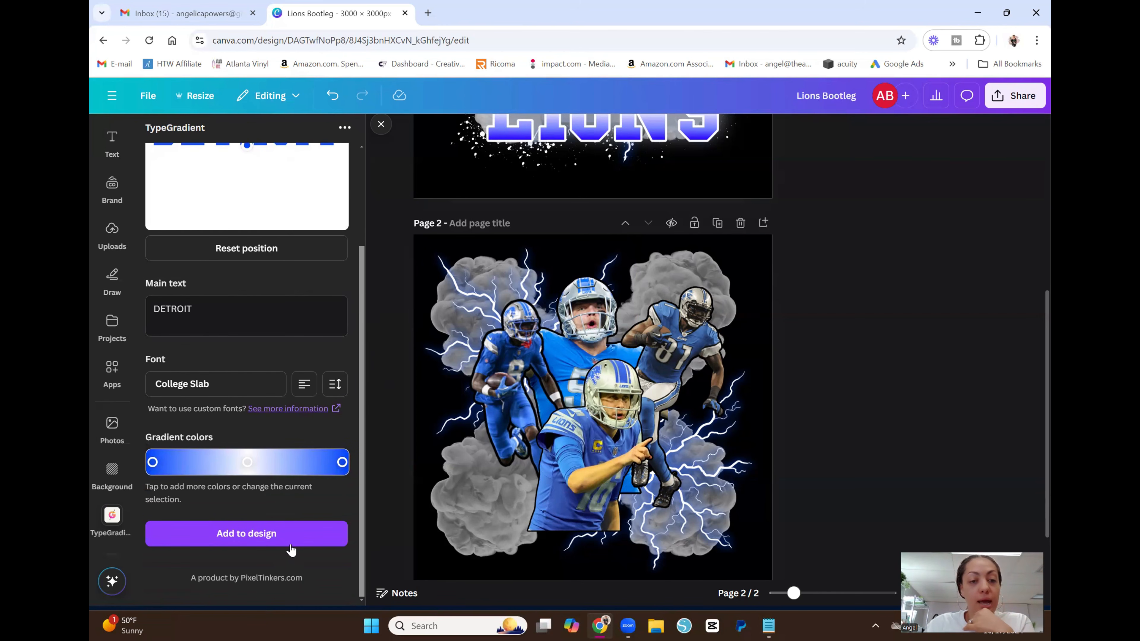
pyautogui.click(291, 548)
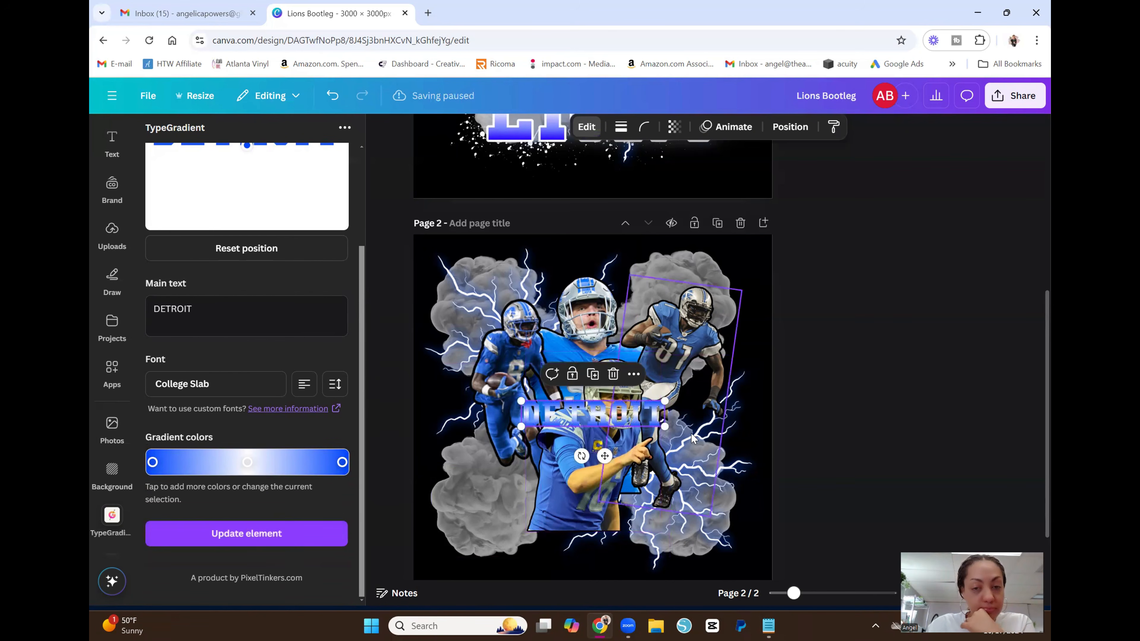
# - Move the DETROIT lettering above the players on page 2 and undo the accidental shift of the center player photo
pyautogui.moveTo(619, 406); pyautogui.dragTo(564, 273)
pyautogui.moveTo(614, 307); pyautogui.dragTo(699, 354)
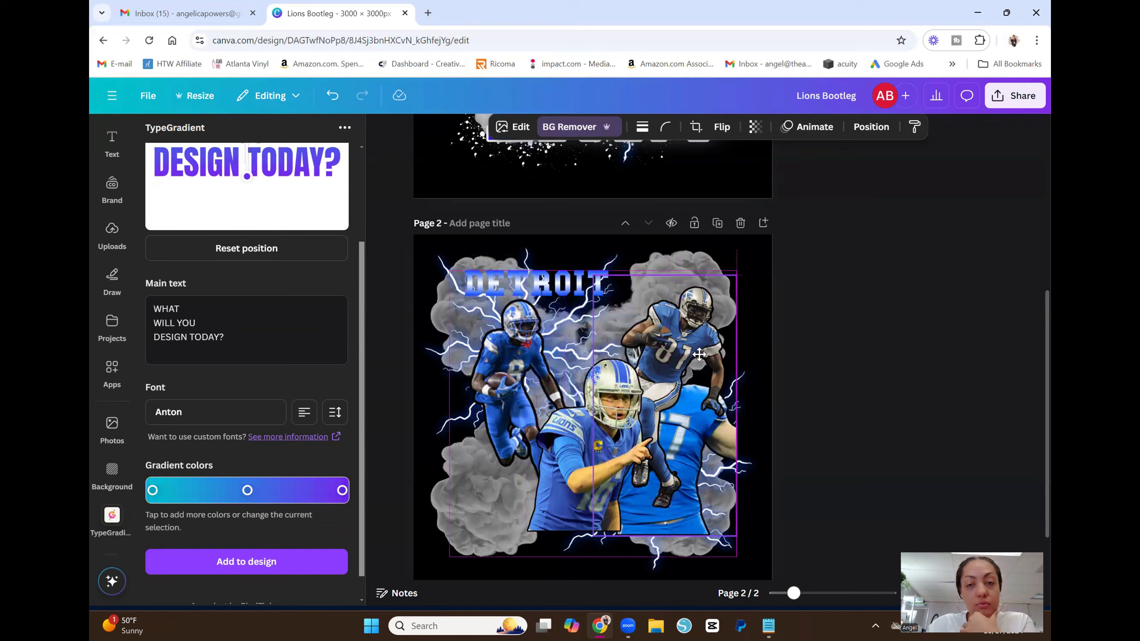
pyautogui.click(338, 101)
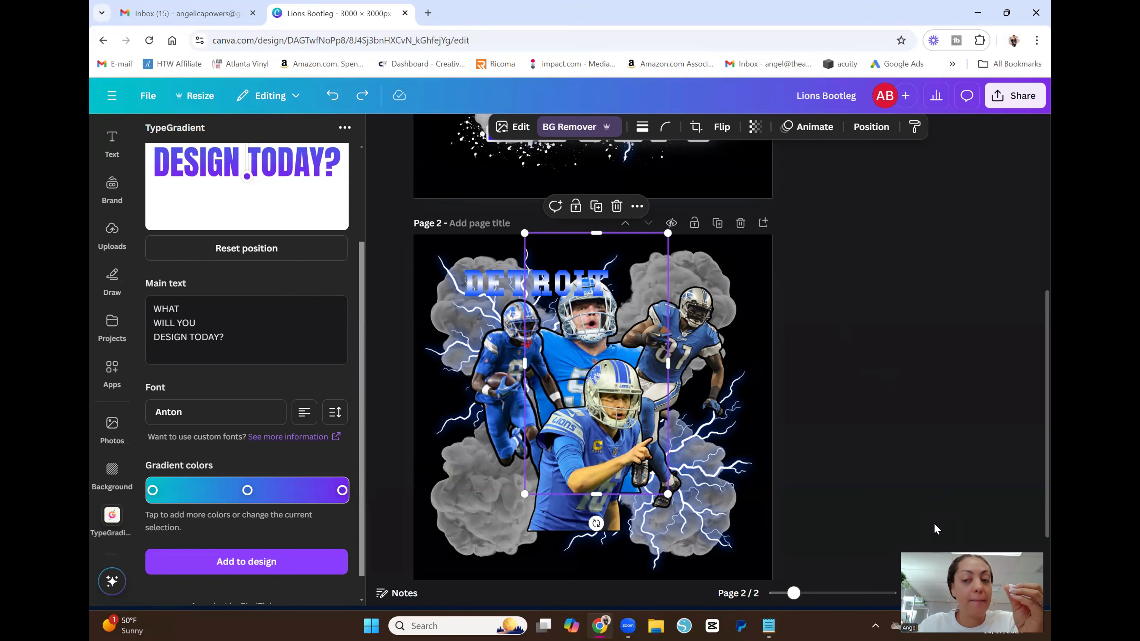
# - Add a third page and move the DETROIT gradient lettering from page 2 onto it
pyautogui.scroll(-1, 734, 557)
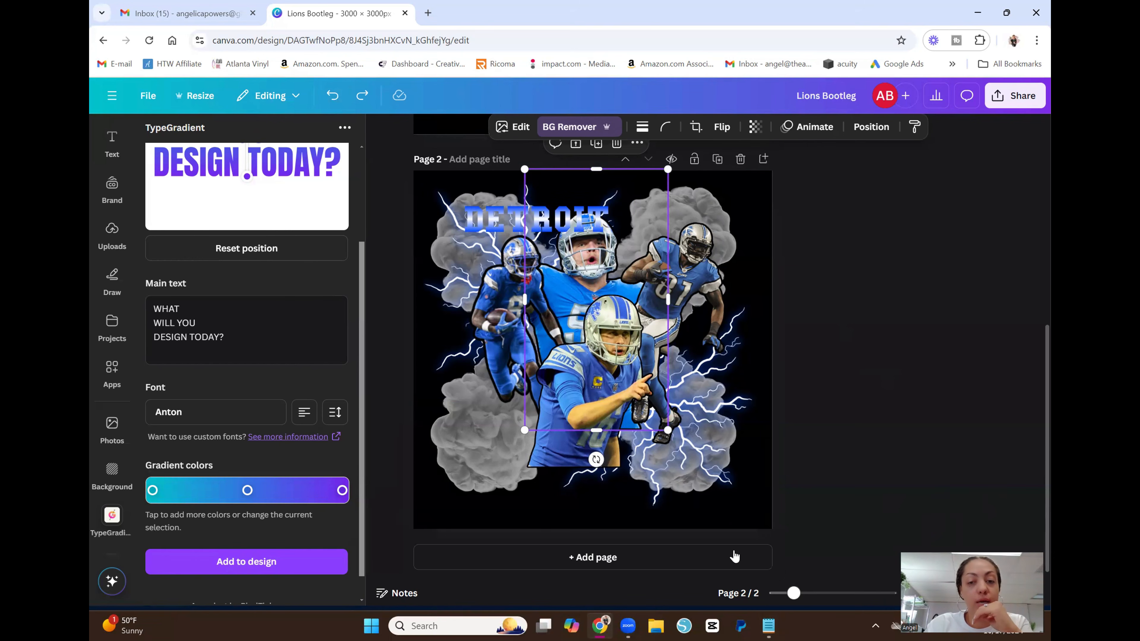
pyautogui.click(727, 559)
pyautogui.scroll(3, 830, 404)
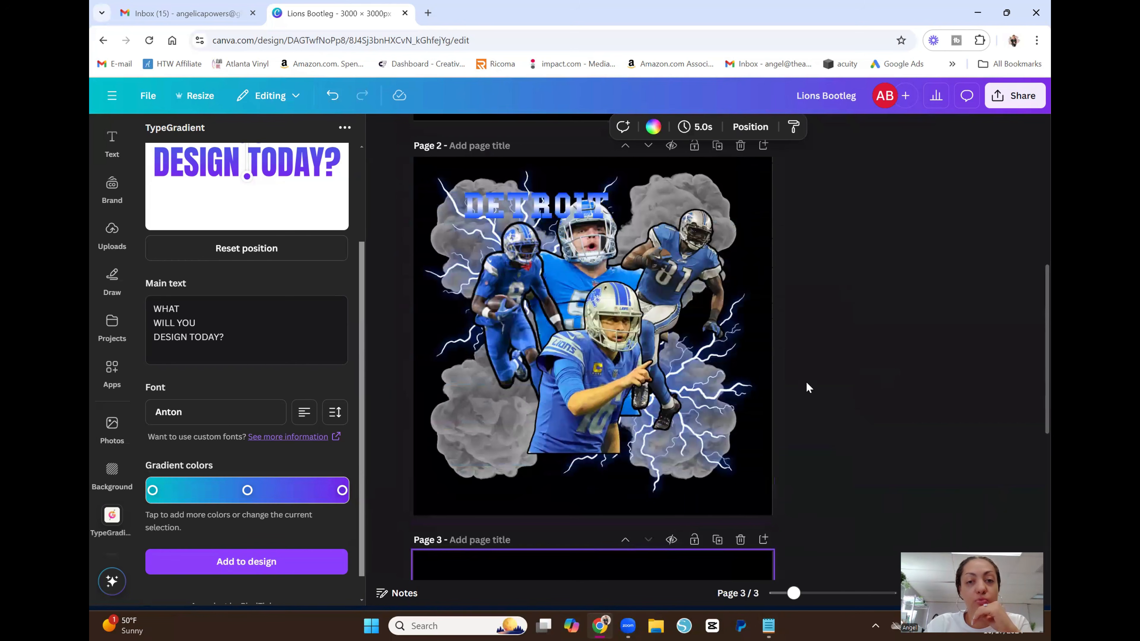
pyautogui.moveTo(547, 210); pyautogui.dragTo(525, 341)
pyautogui.scroll(-2, 583, 423)
pyautogui.scroll(-2, 583, 423)
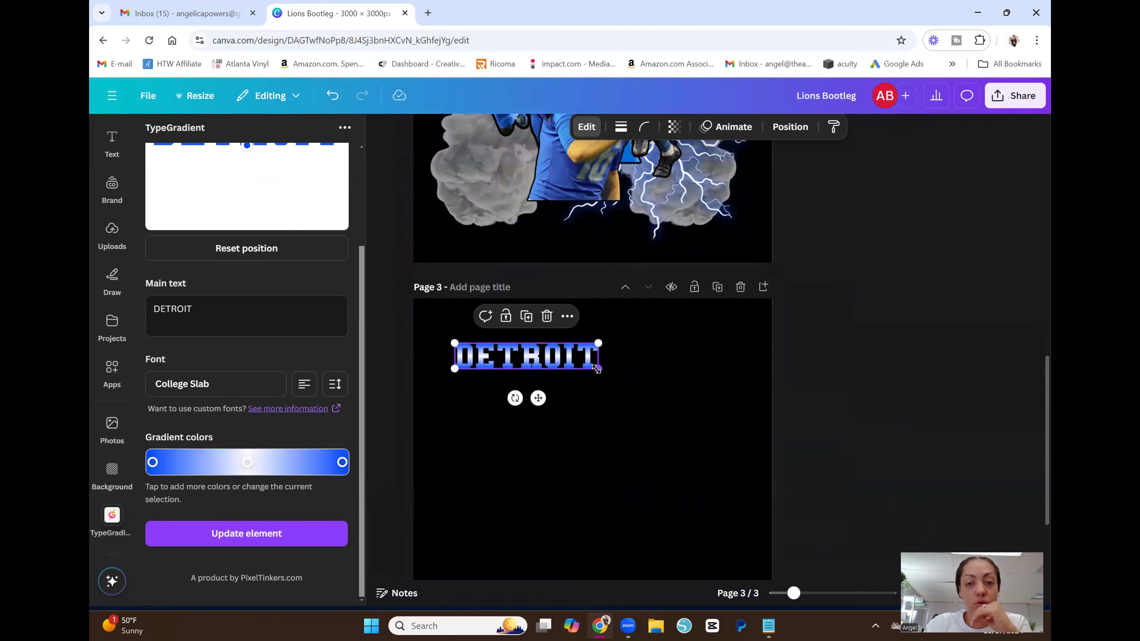
# - Enlarge the DETROIT lettering to span most of page 3's width and place it in the lower part of the page
pyautogui.moveTo(597, 369); pyautogui.dragTo(825, 444)
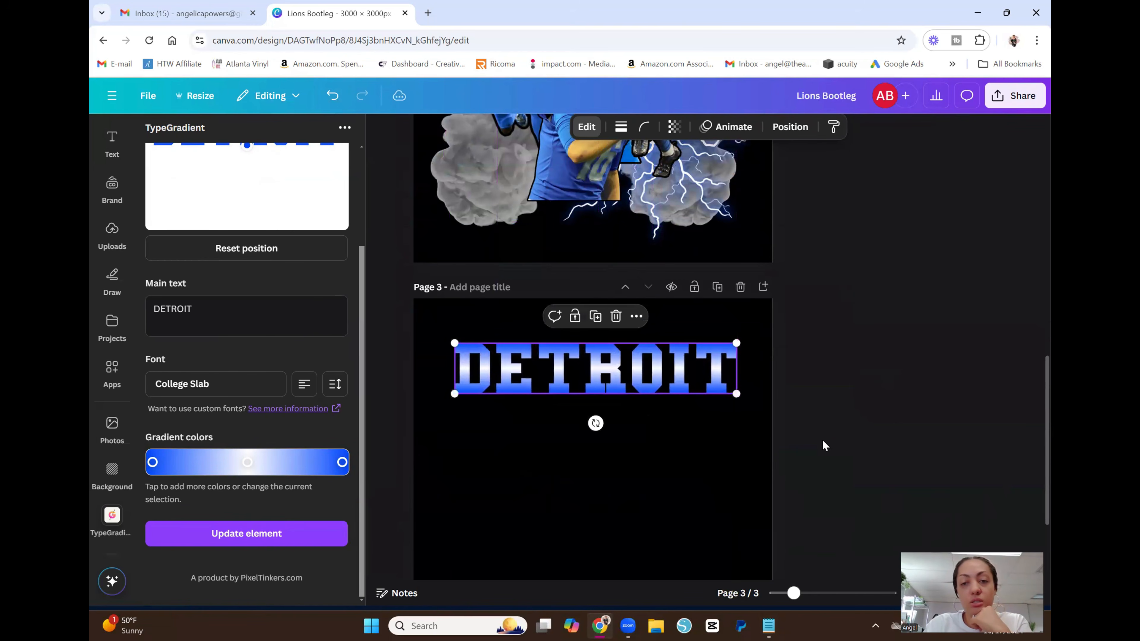
pyautogui.moveTo(667, 389); pyautogui.dragTo(668, 486)
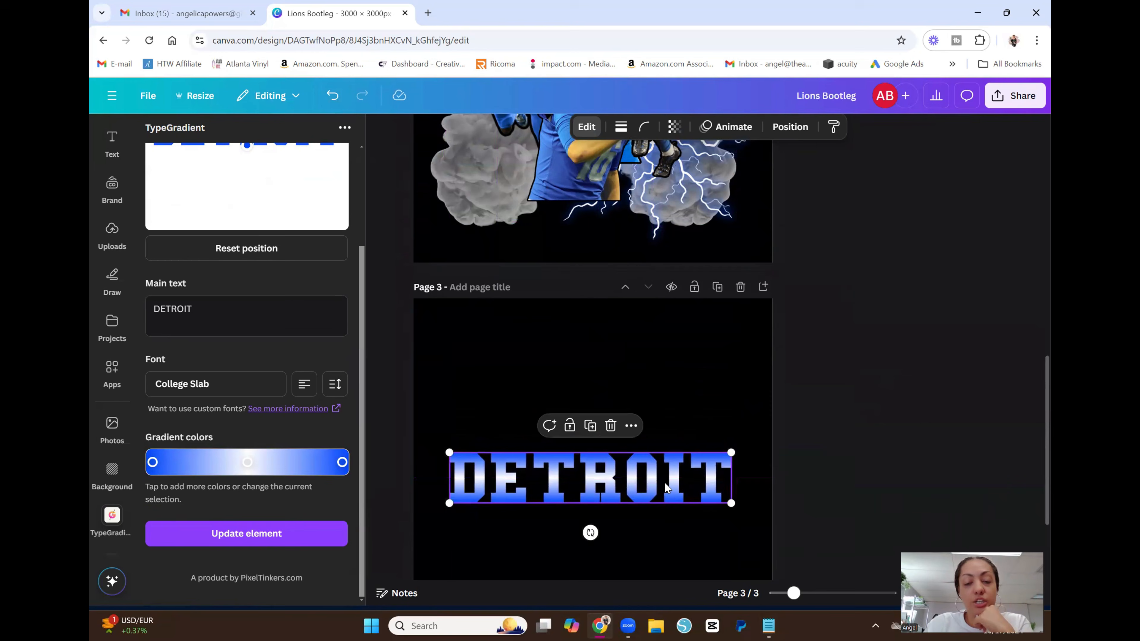
pyautogui.click(892, 421)
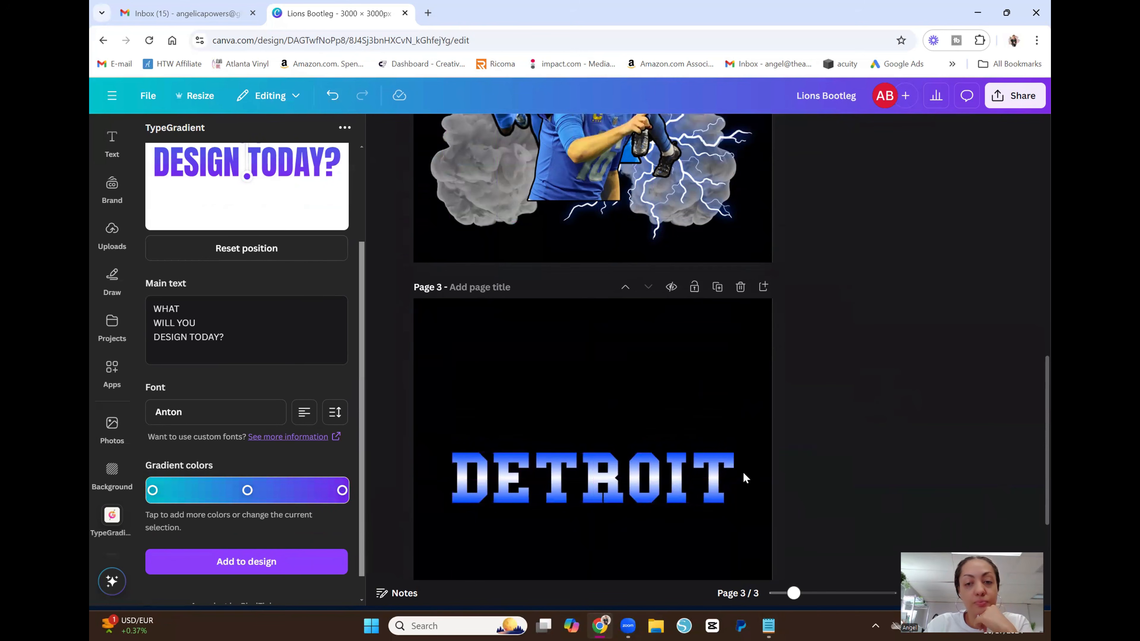
# - Download only page 3 as a PNG with a transparent background
pyautogui.click(1015, 96)
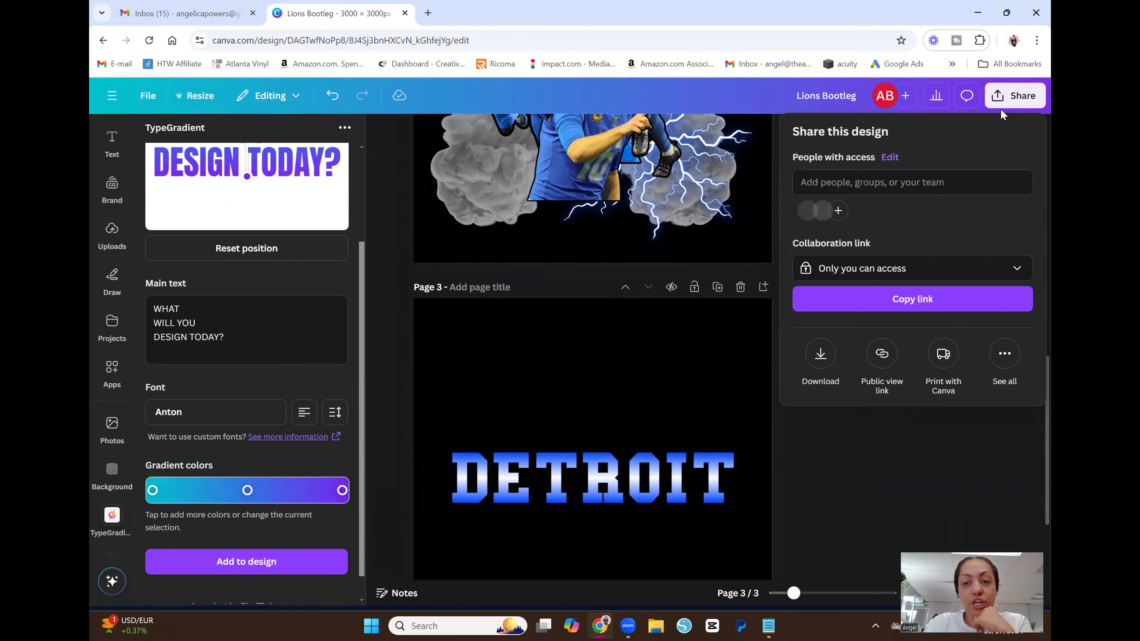
pyautogui.click(825, 355)
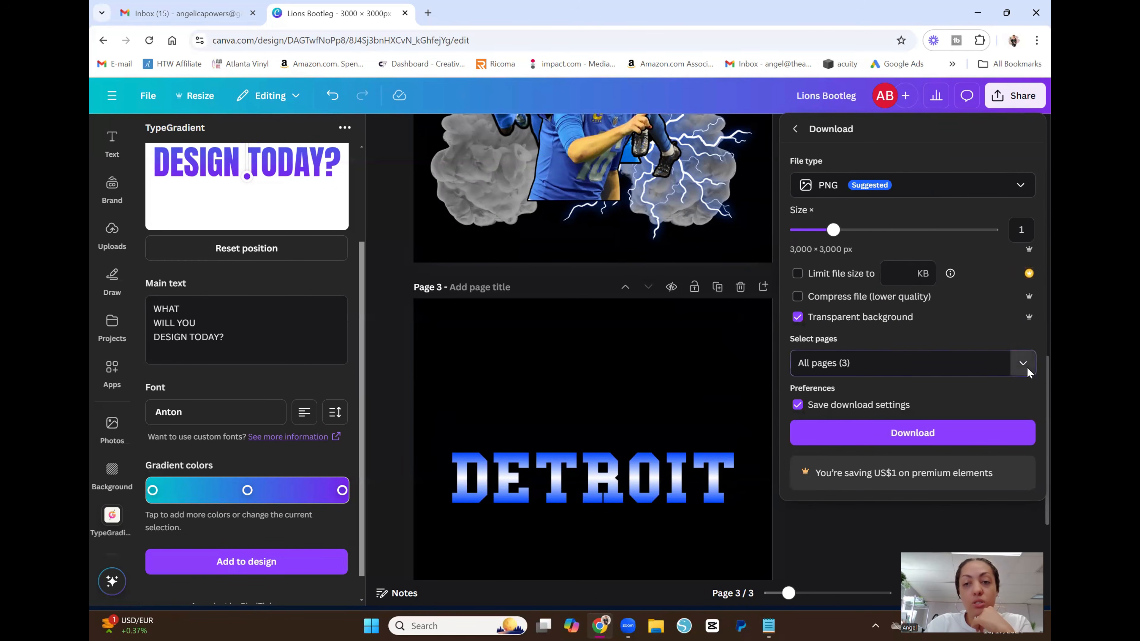
pyautogui.click(1015, 363)
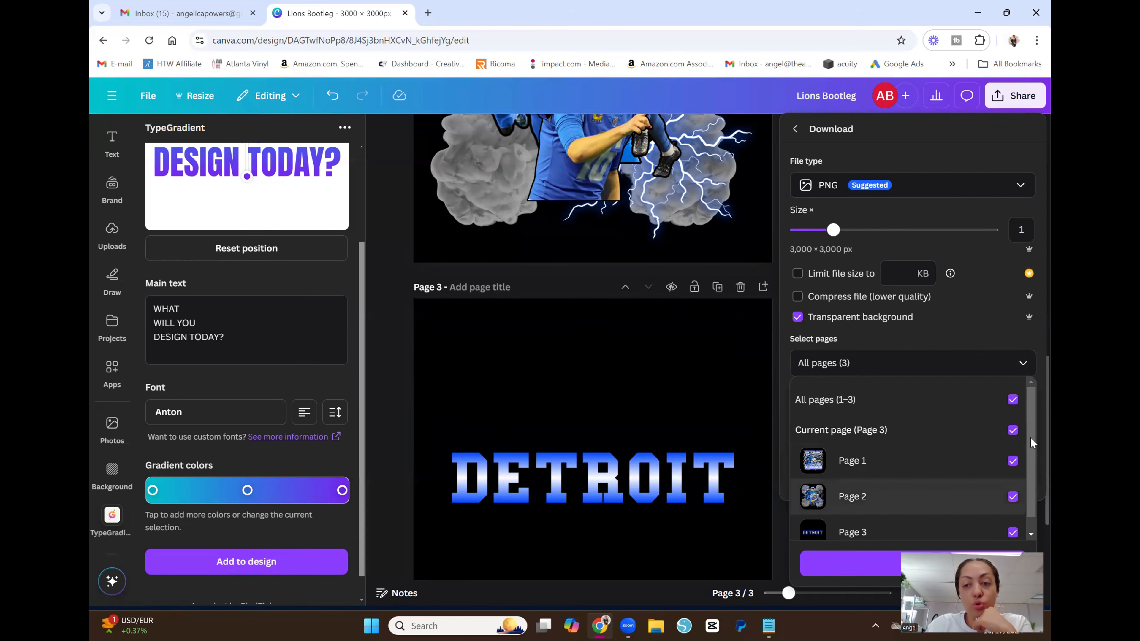
pyautogui.click(1013, 400)
pyautogui.scroll(-1, 1010, 444)
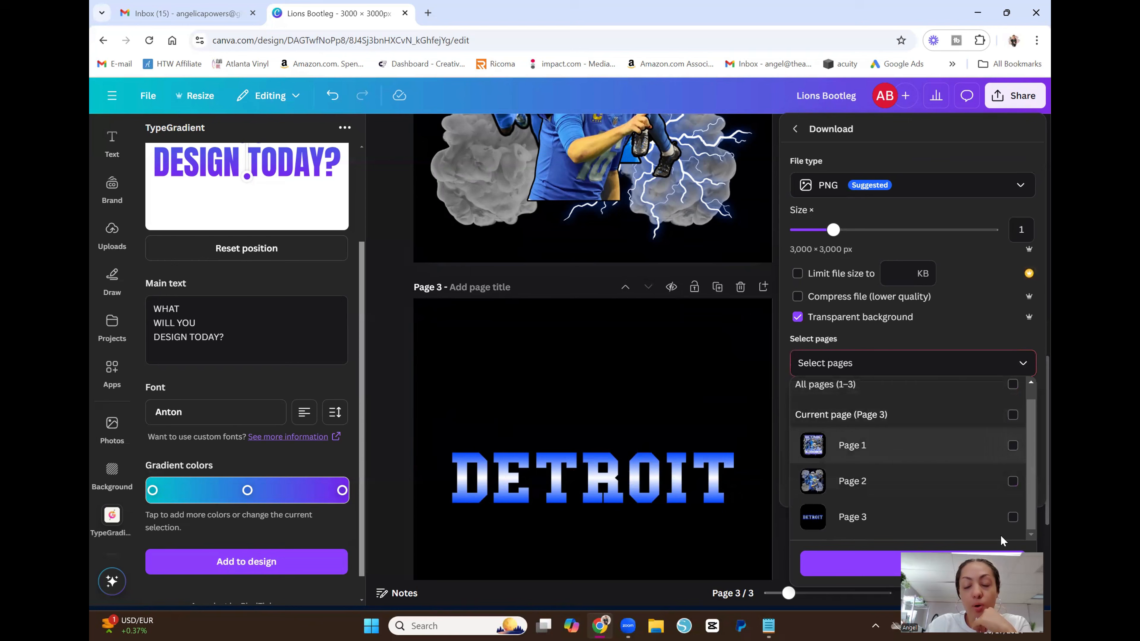
pyautogui.click(1015, 519)
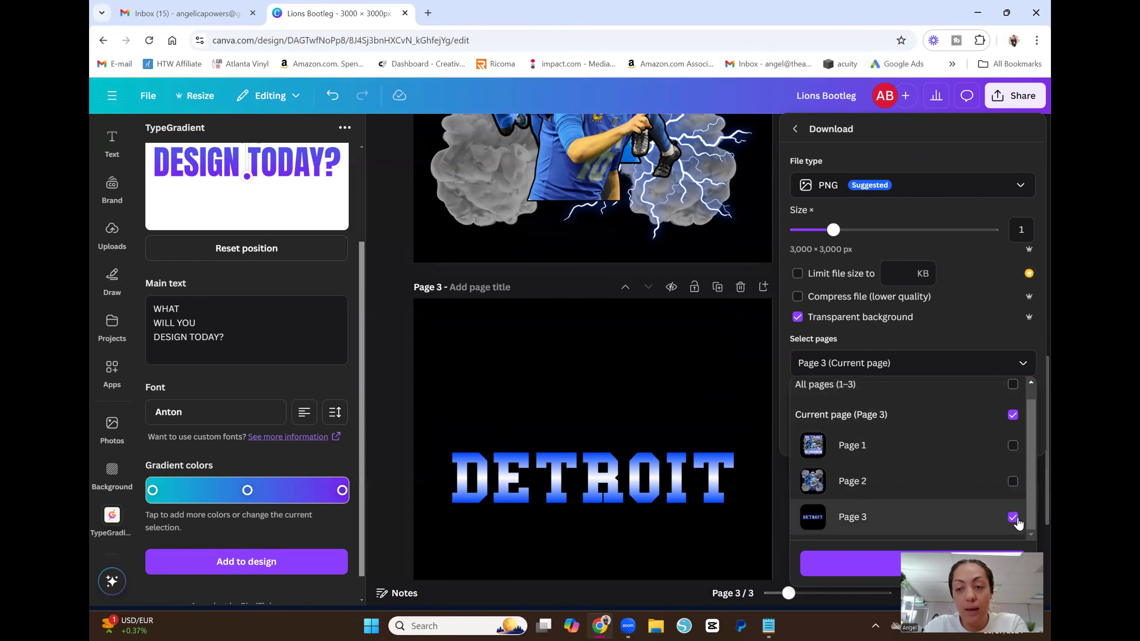
pyautogui.click(864, 566)
pyautogui.click(927, 434)
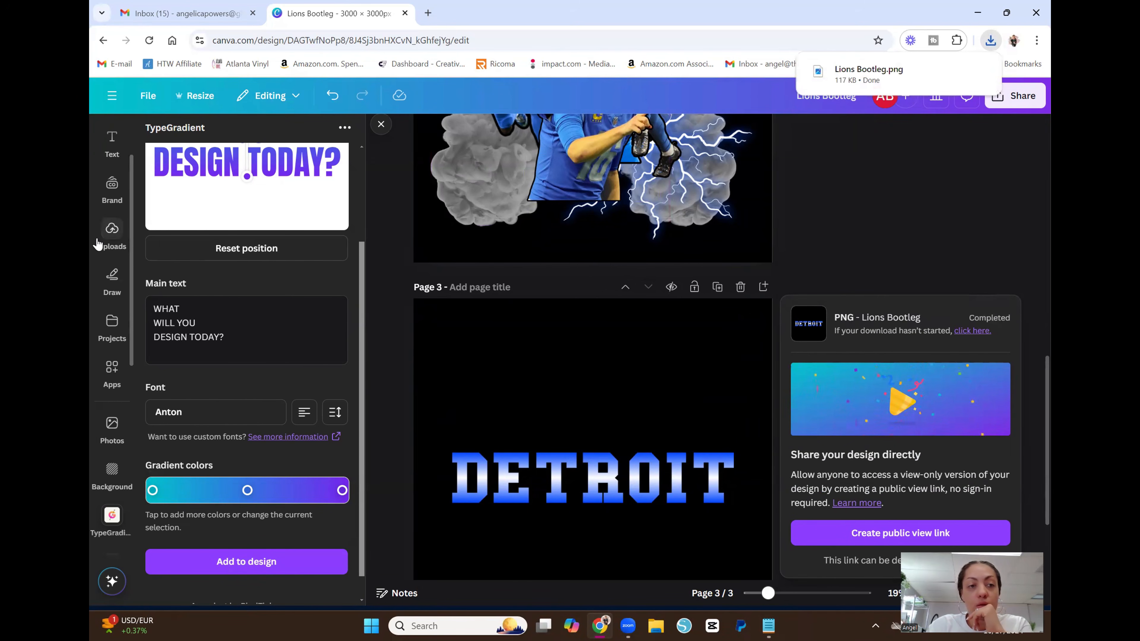
# - Upload the newly downloaded Lions Bootleg.png to the design's image uploads
pyautogui.click(112, 233)
pyautogui.click(991, 40)
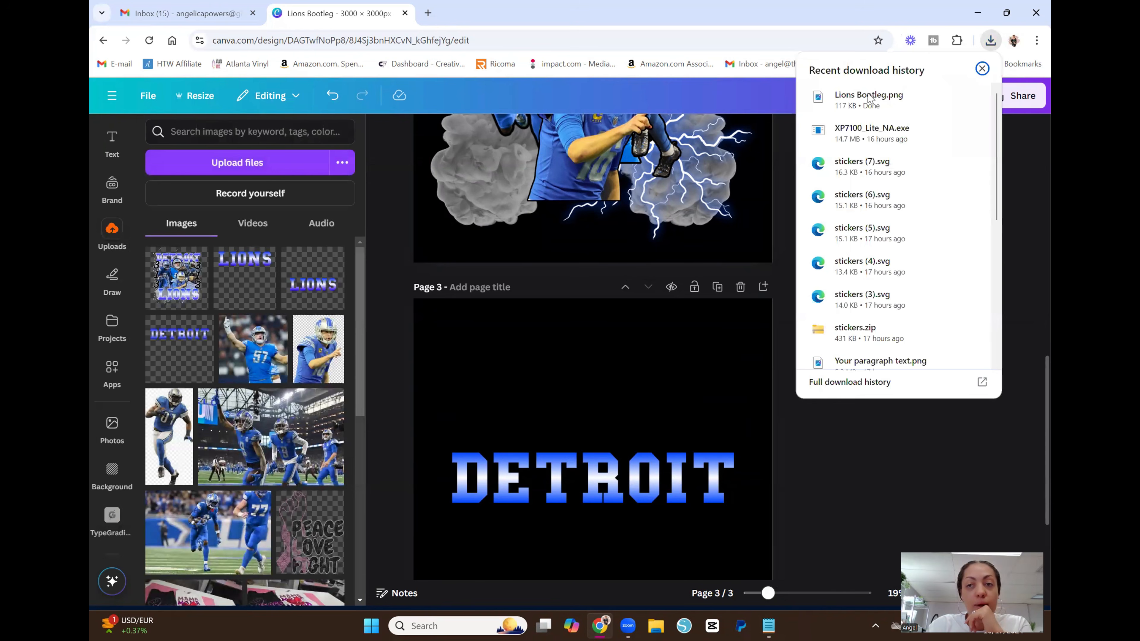
pyautogui.moveTo(868, 99); pyautogui.dragTo(220, 275)
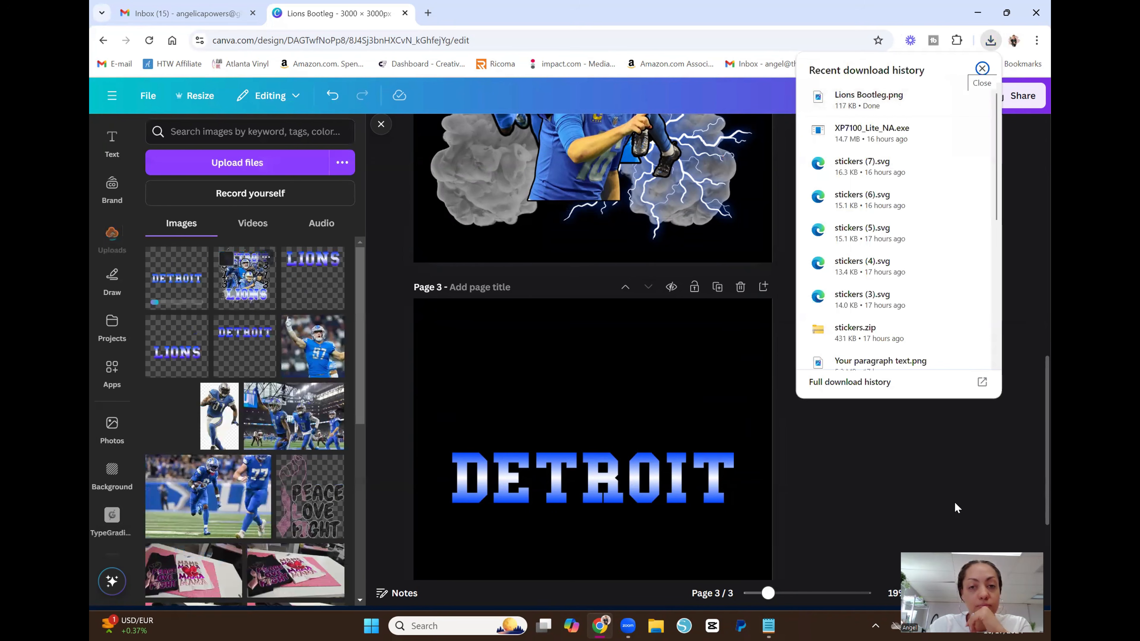
# - Insert the uploaded DETROIT image and place it on page 3 above the original gradient lettering
pyautogui.scroll(4, 938, 502)
pyautogui.click(173, 282)
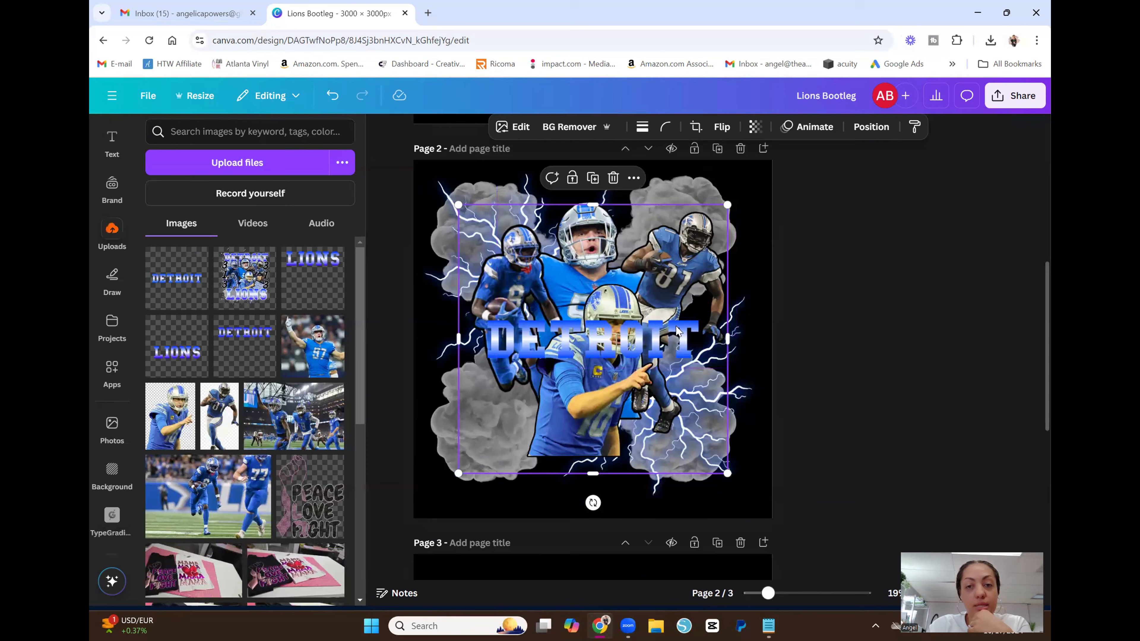
pyautogui.moveTo(664, 347)
pyautogui.mouseDown()
pyautogui.moveTo(657, 392)
pyautogui.moveTo(662, 345)
pyautogui.mouseUp()
pyautogui.click(692, 507)
pyautogui.moveTo(689, 440); pyautogui.dragTo(743, 290)
pyautogui.click(681, 432)
pyautogui.moveTo(672, 451); pyautogui.dragTo(667, 486)
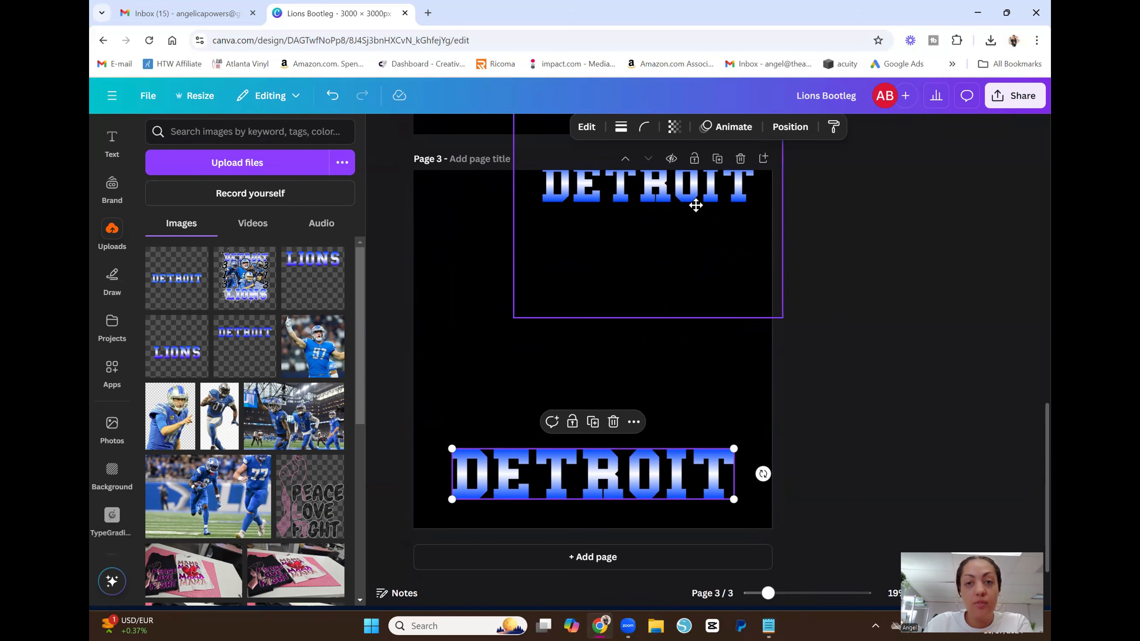
pyautogui.moveTo(695, 201); pyautogui.dragTo(658, 270)
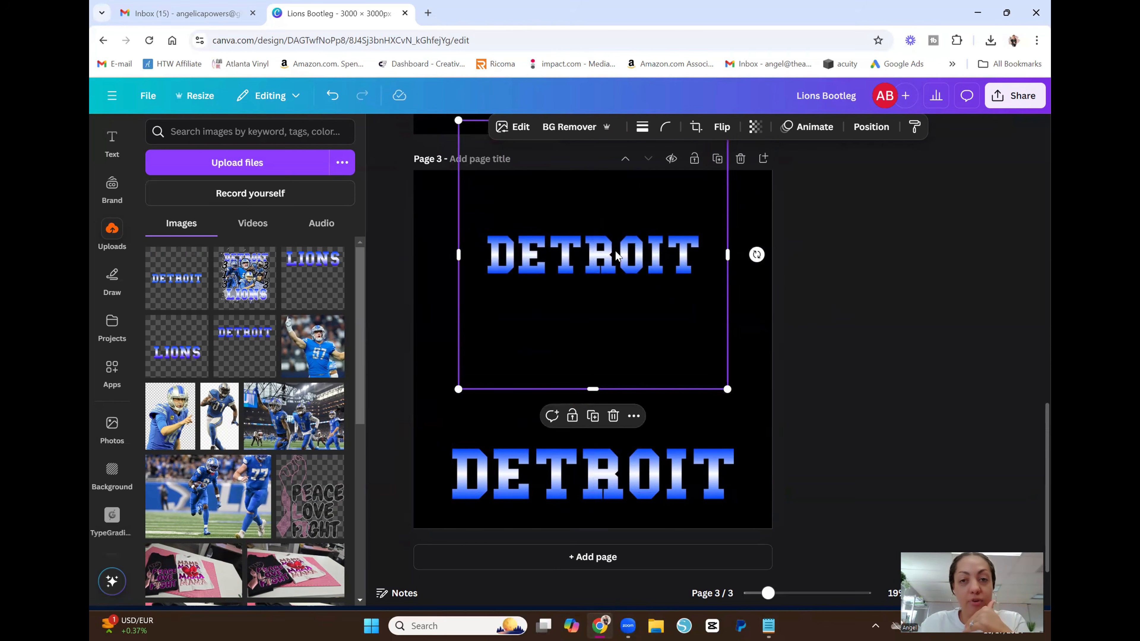
# - Crop the uploaded DETROIT image closely around its letters using a freeform crop
pyautogui.click(696, 127)
pyautogui.moveTo(723, 370); pyautogui.dragTo(707, 279)
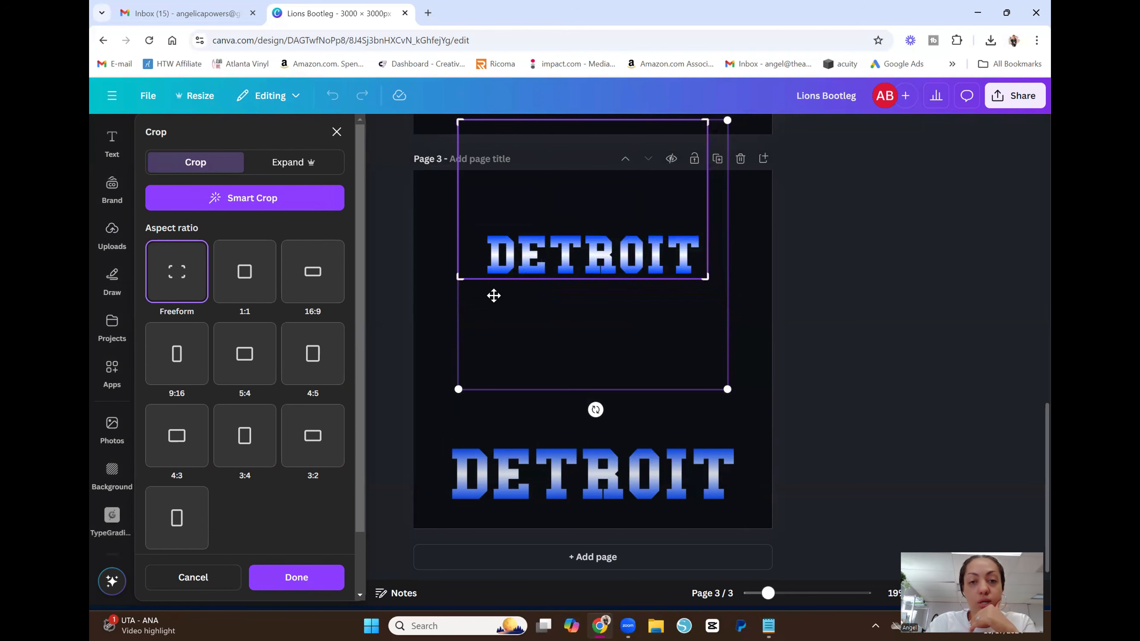
pyautogui.moveTo(463, 122); pyautogui.dragTo(485, 231)
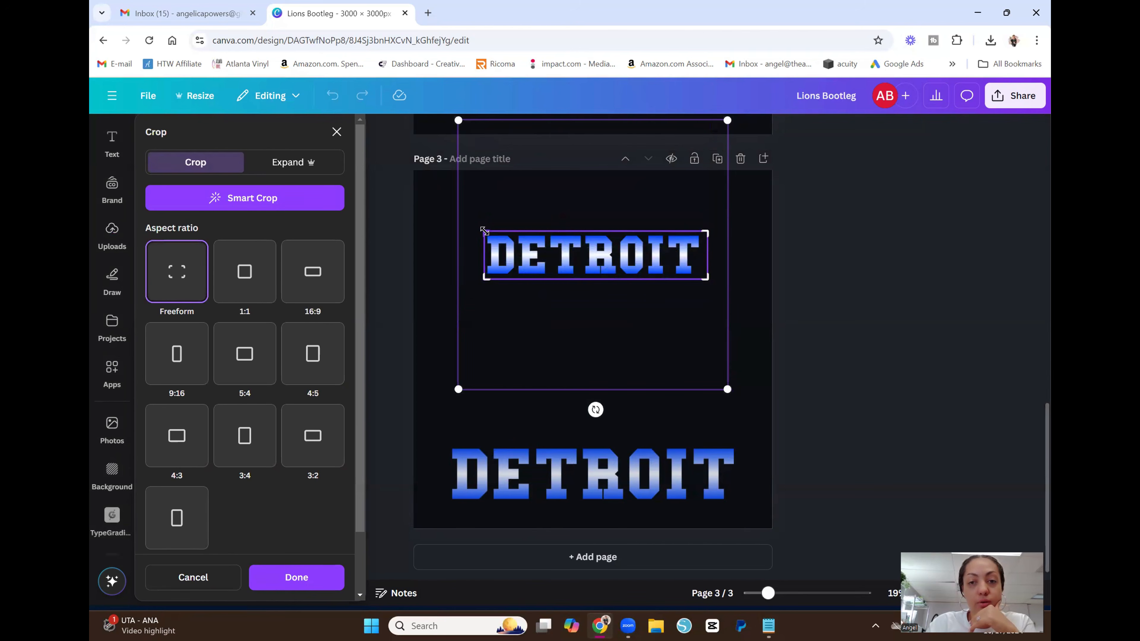
pyautogui.click(325, 590)
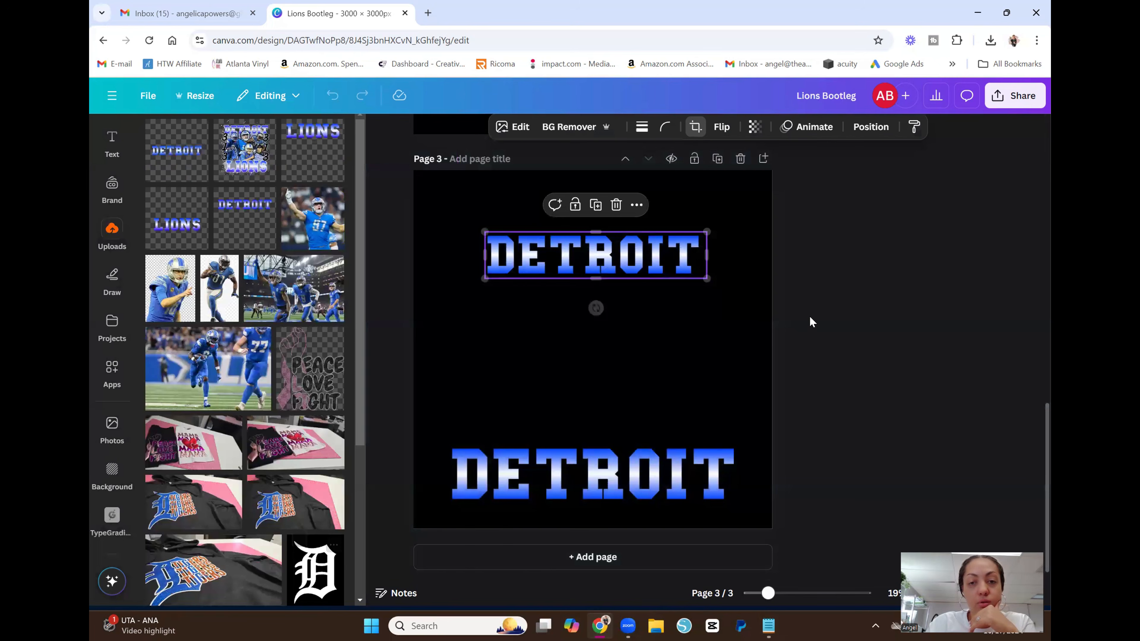
pyautogui.scroll(2, 762, 382)
pyautogui.click(944, 351)
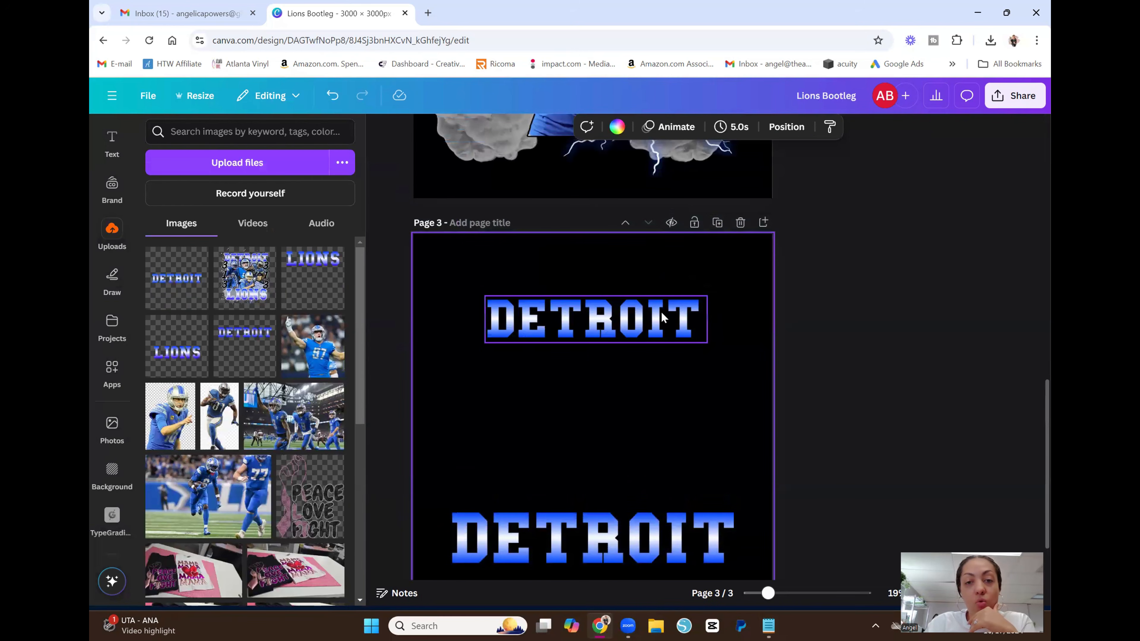
# - Apply an Outline shadow to the cropped DETROIT image with color #FFFFFF and size 15
pyautogui.click(616, 321)
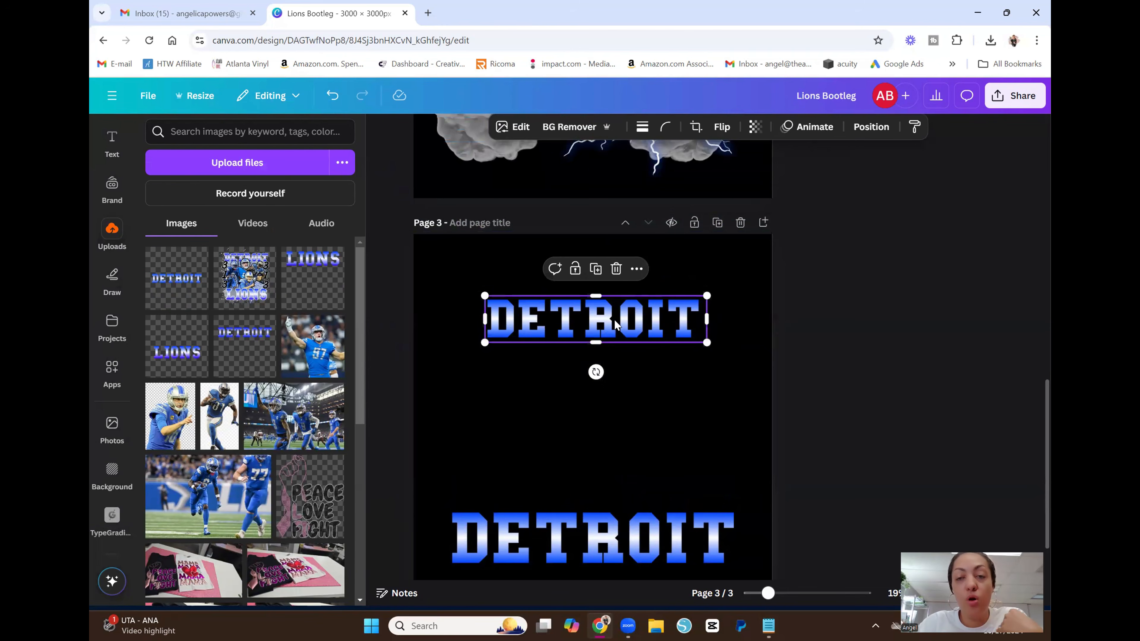
pyautogui.click(510, 126)
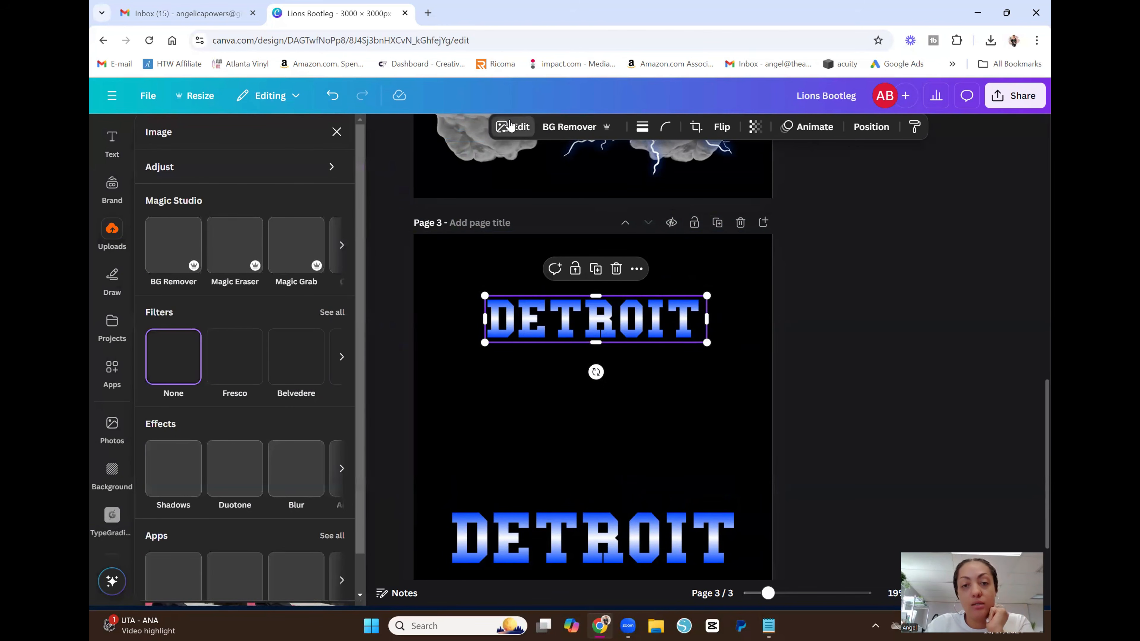
pyautogui.click(189, 482)
pyautogui.click(332, 286)
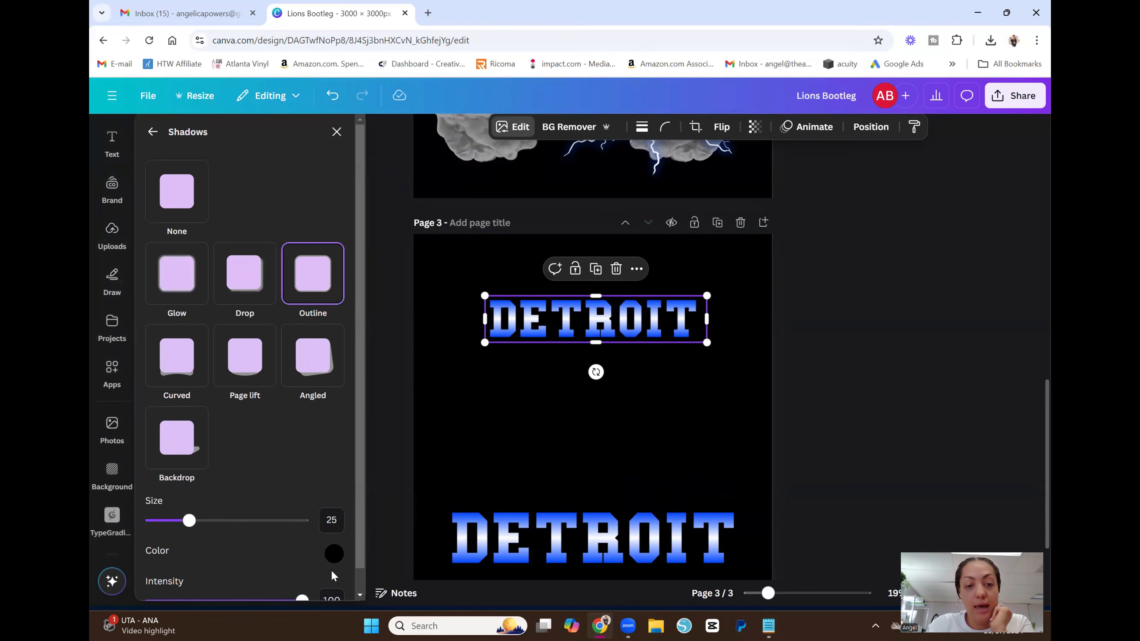
pyautogui.click(334, 555)
pyautogui.write('#ffffff')
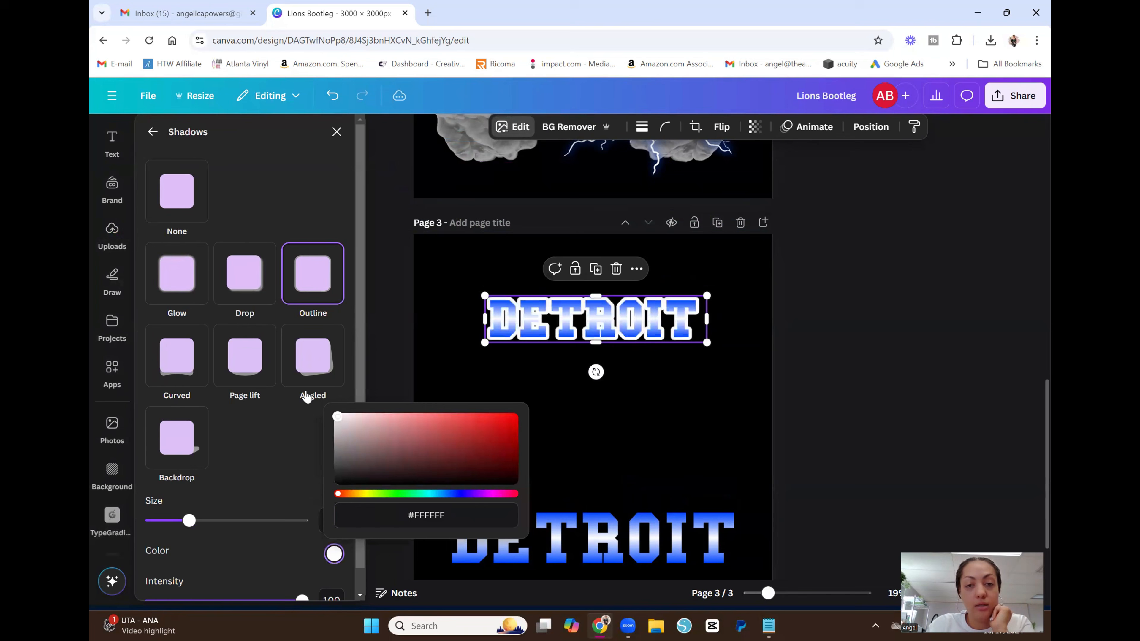
pyautogui.moveTo(188, 521); pyautogui.dragTo(175, 528)
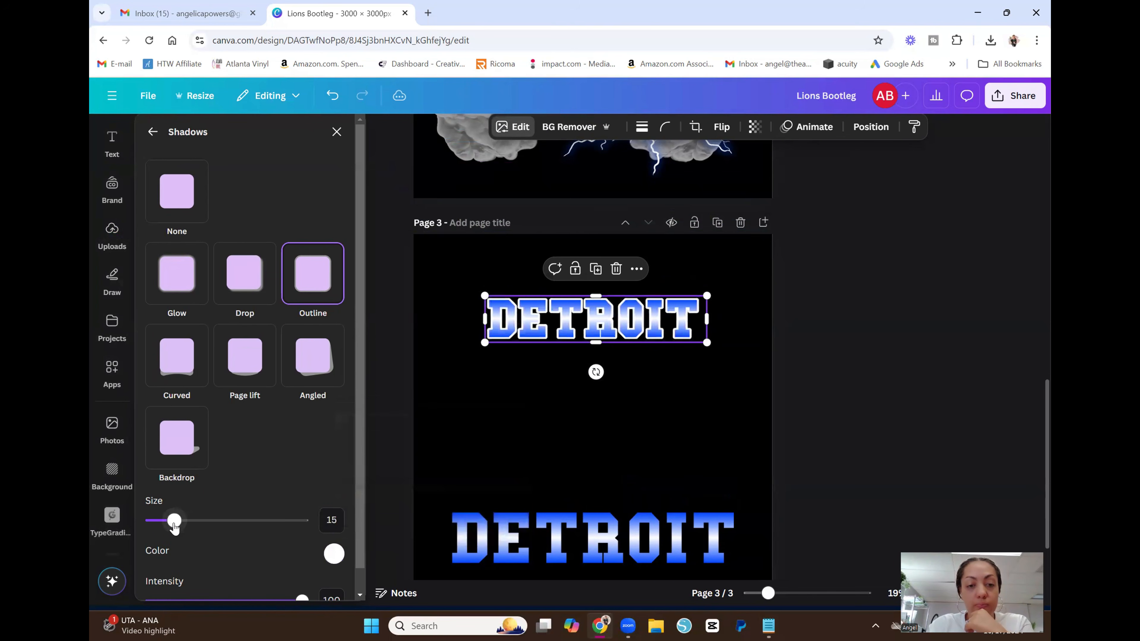
pyautogui.click(748, 395)
# - Move the outlined DETROIT image to page 2 and center it across the top of the player collage
pyautogui.scroll(1, 895, 389)
pyautogui.moveTo(623, 392); pyautogui.dragTo(585, 348)
pyautogui.scroll(3, 636, 384)
pyautogui.scroll(3, 652, 316)
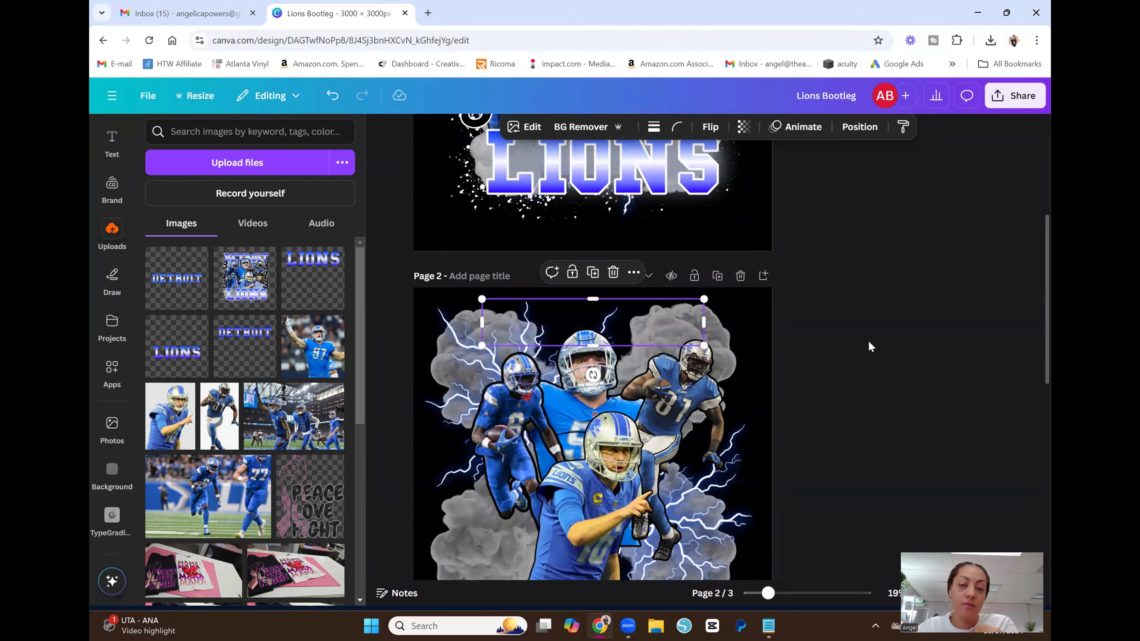
pyautogui.moveTo(615, 323); pyautogui.dragTo(619, 342)
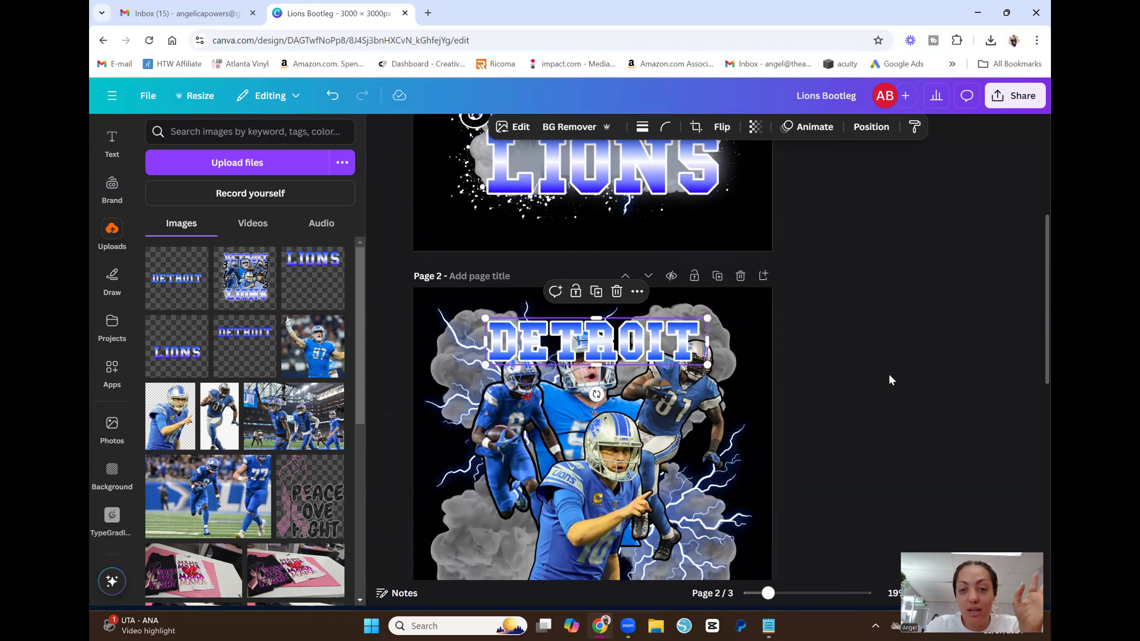
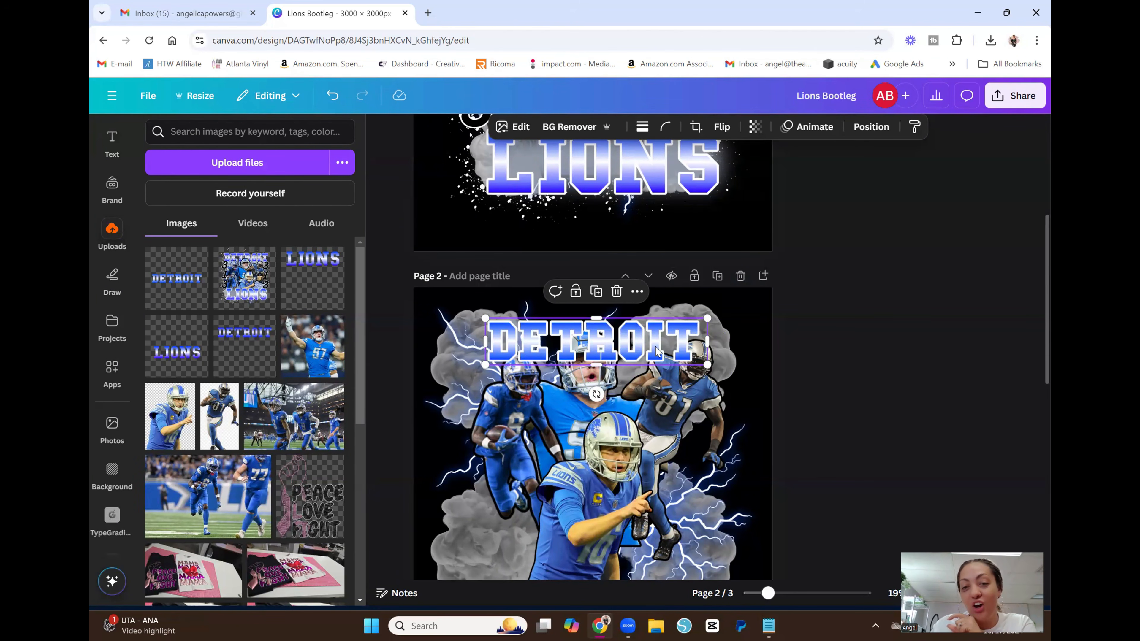
# - Examine the filters, effects, Shadows and Duotone options, and Magic Studio tools available for the DETROIT image on page 2
pyautogui.click(514, 127)
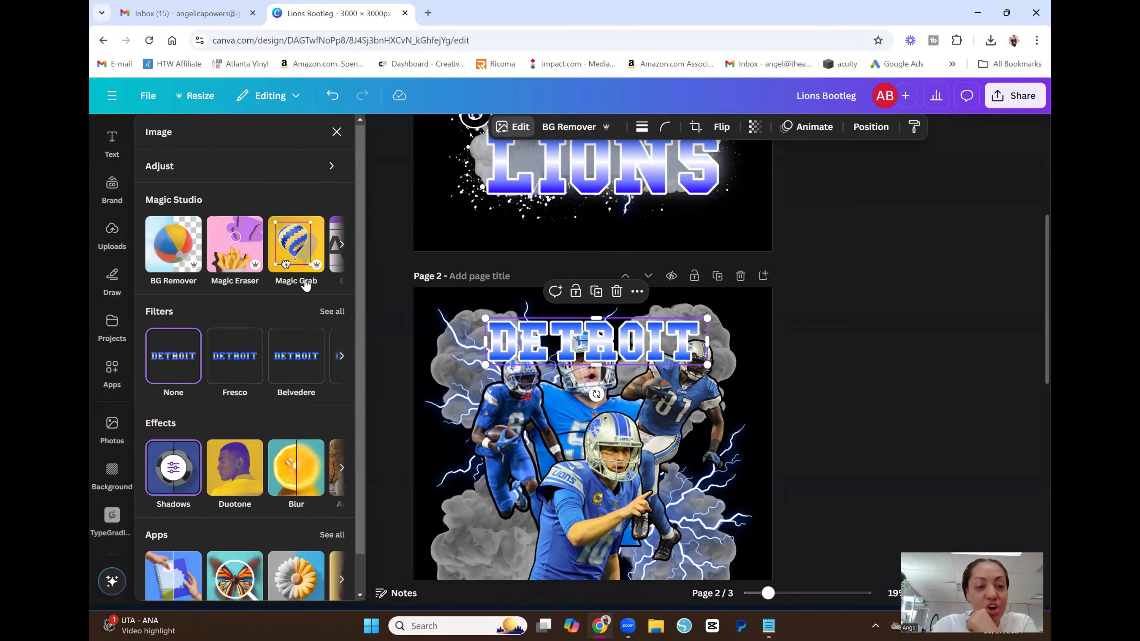
pyautogui.scroll(-1, 306, 282)
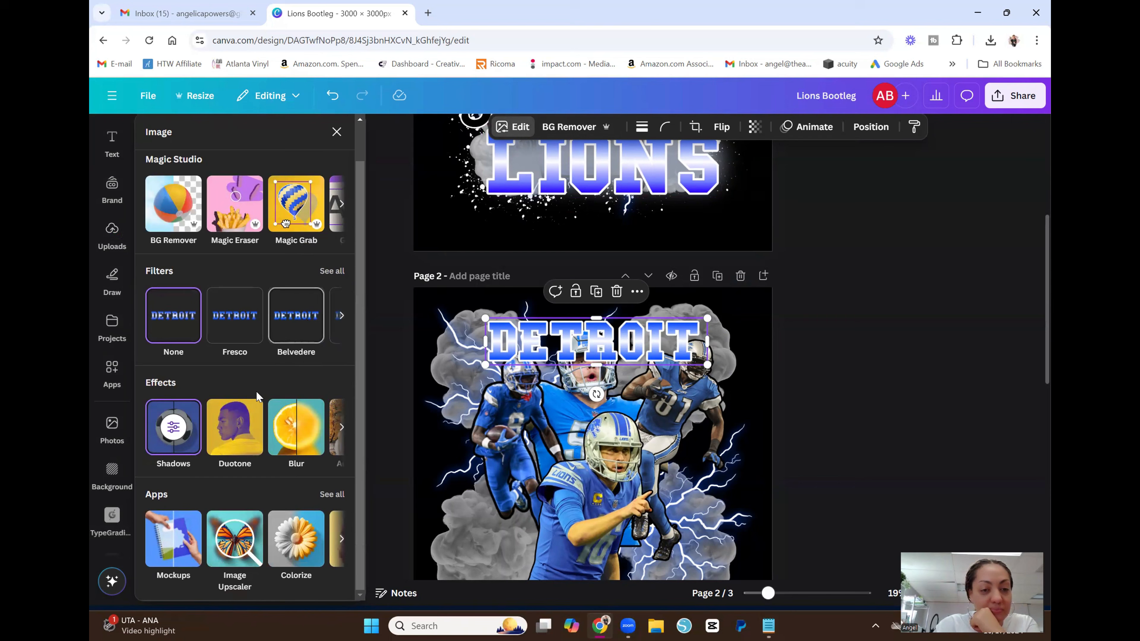
pyautogui.click(342, 428)
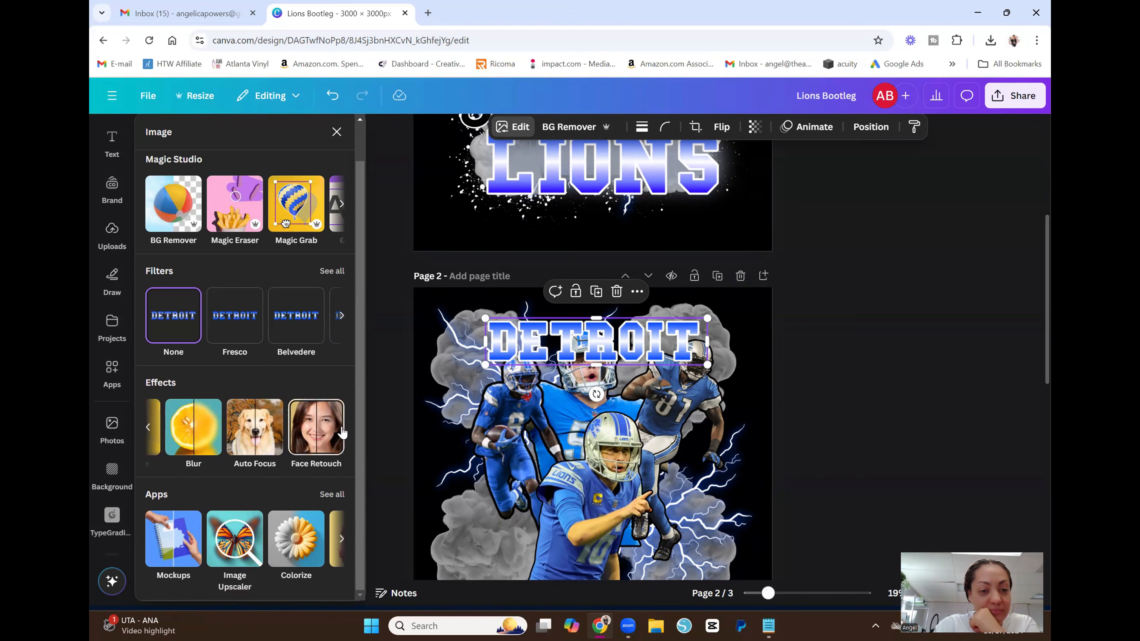
pyautogui.click(149, 429)
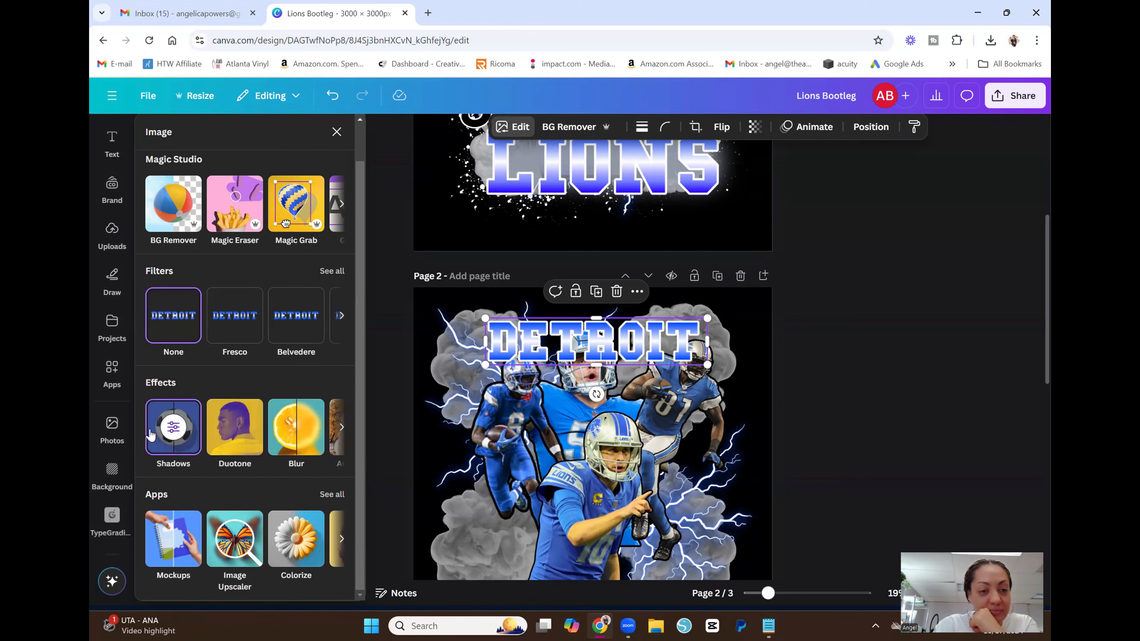
pyautogui.click(176, 432)
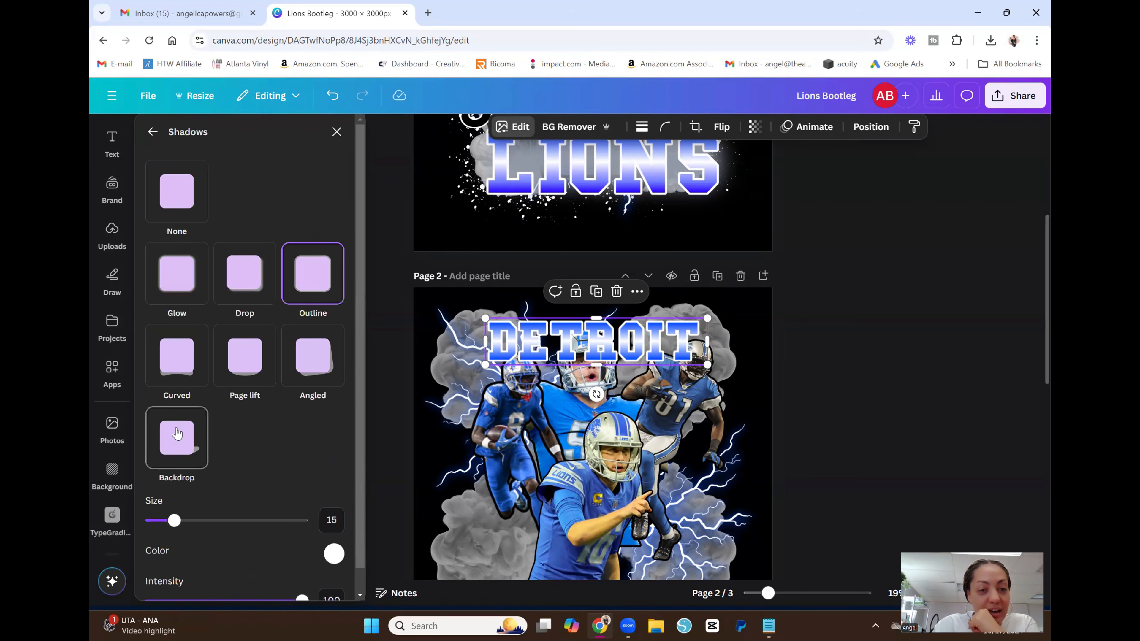
pyautogui.click(153, 133)
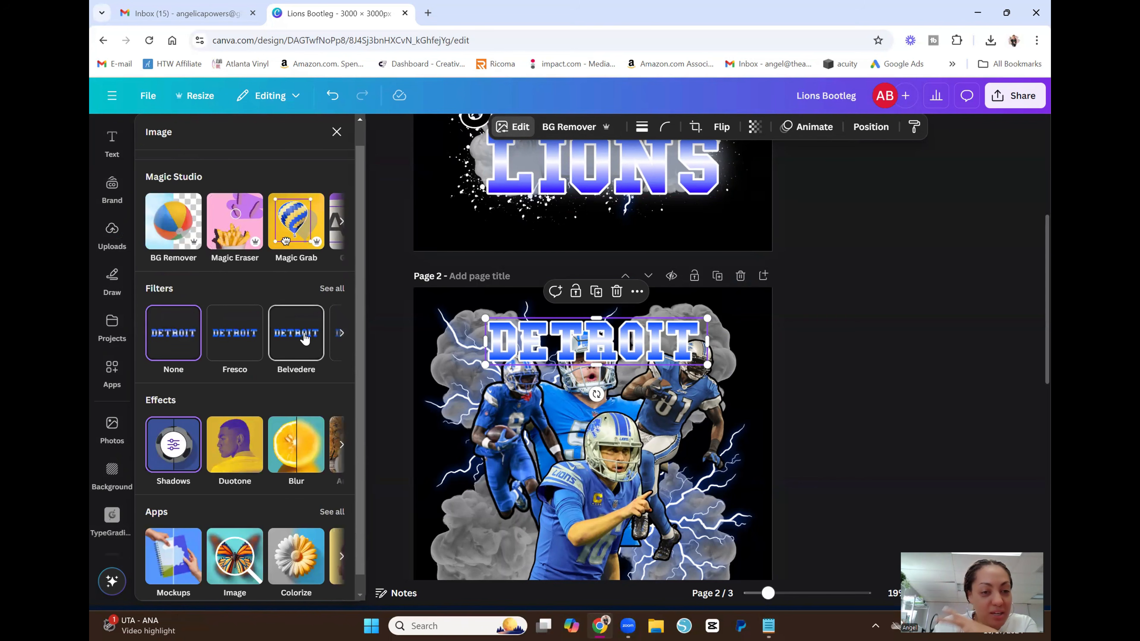
pyautogui.click(342, 446)
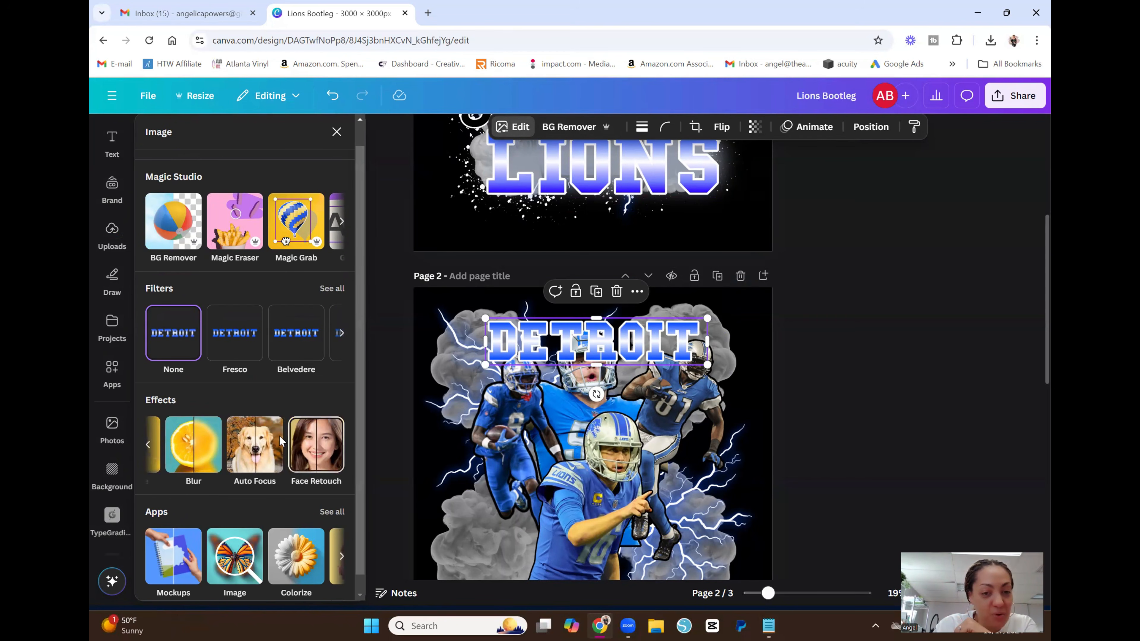
pyautogui.click(148, 444)
pyautogui.click(148, 444)
pyautogui.click(236, 420)
pyautogui.scroll(-6, 238, 411)
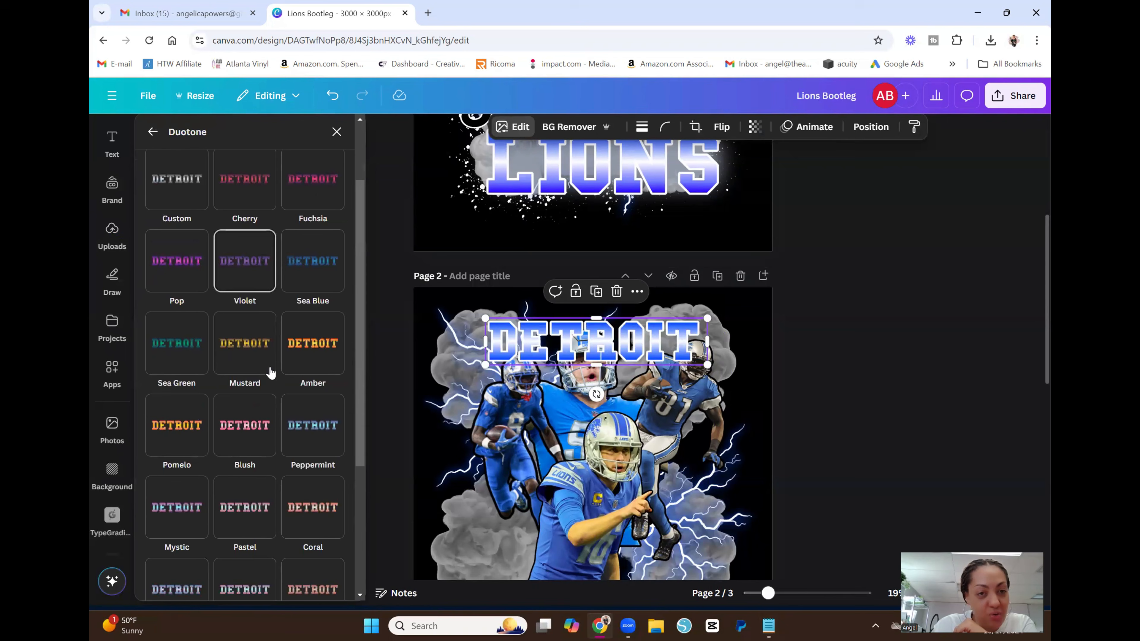
pyautogui.scroll(6, 267, 374)
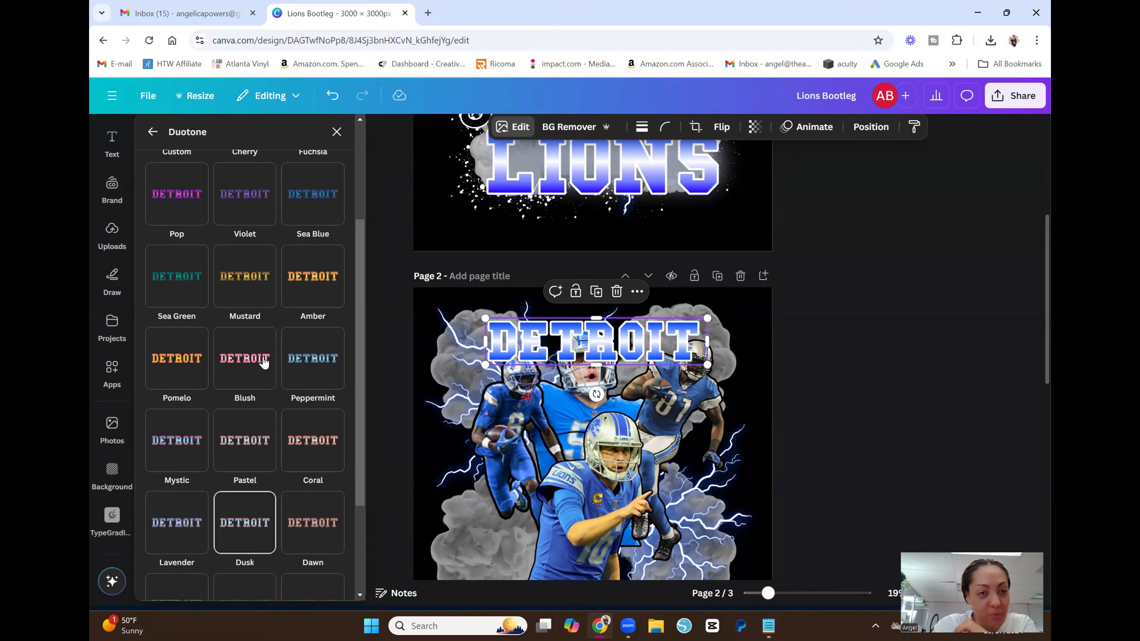
pyautogui.click(152, 132)
pyautogui.scroll(-1, 262, 455)
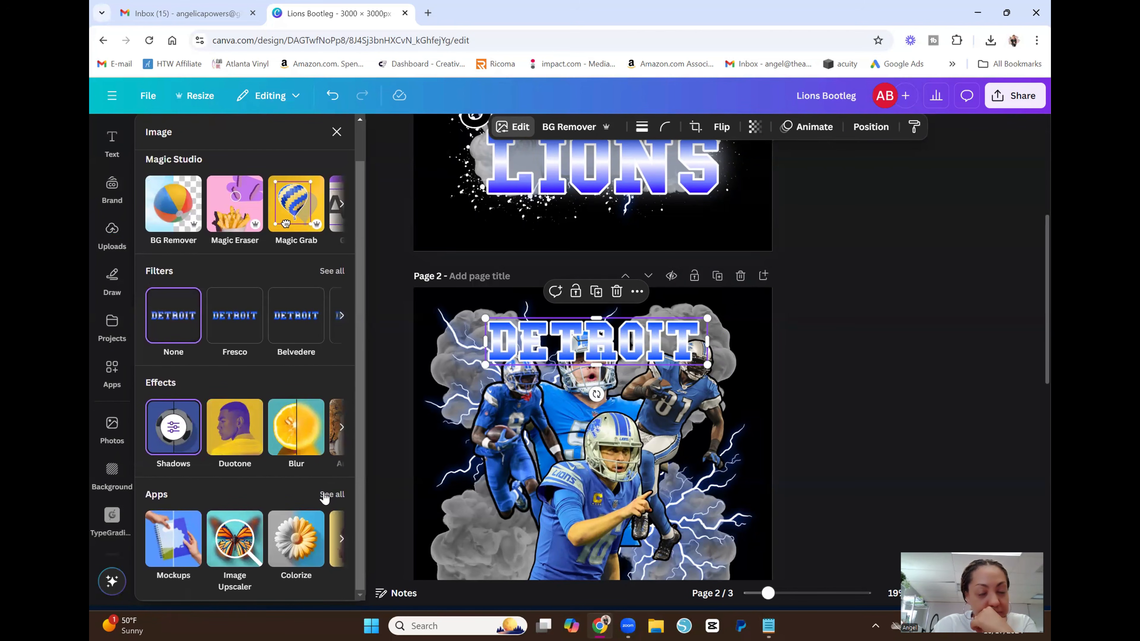
pyautogui.click(344, 206)
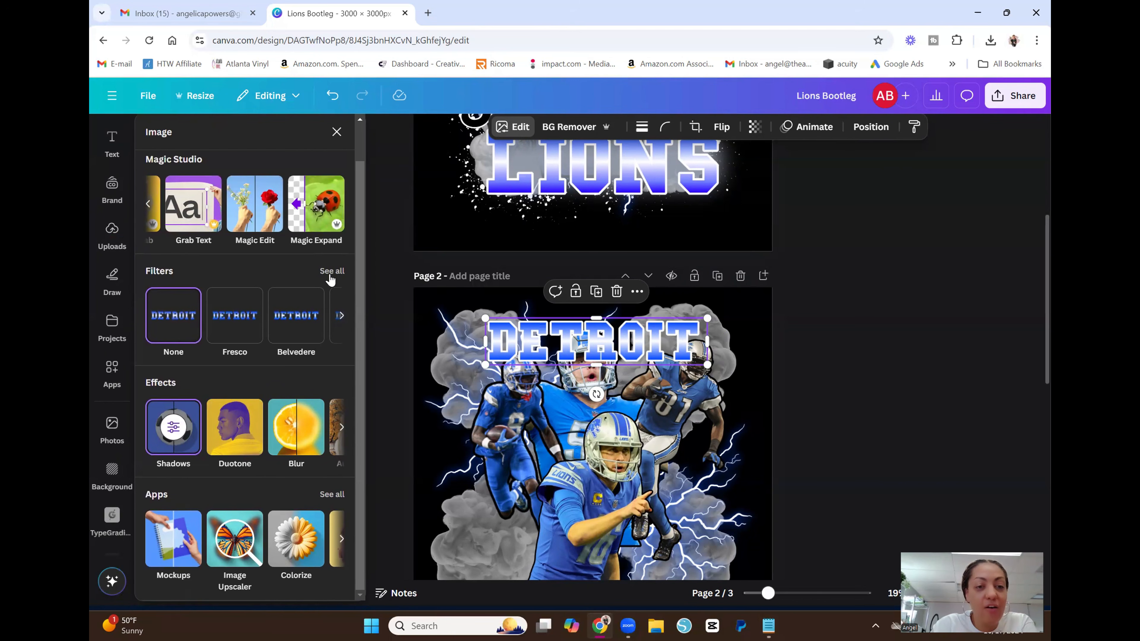
pyautogui.click(337, 133)
pyautogui.click(832, 331)
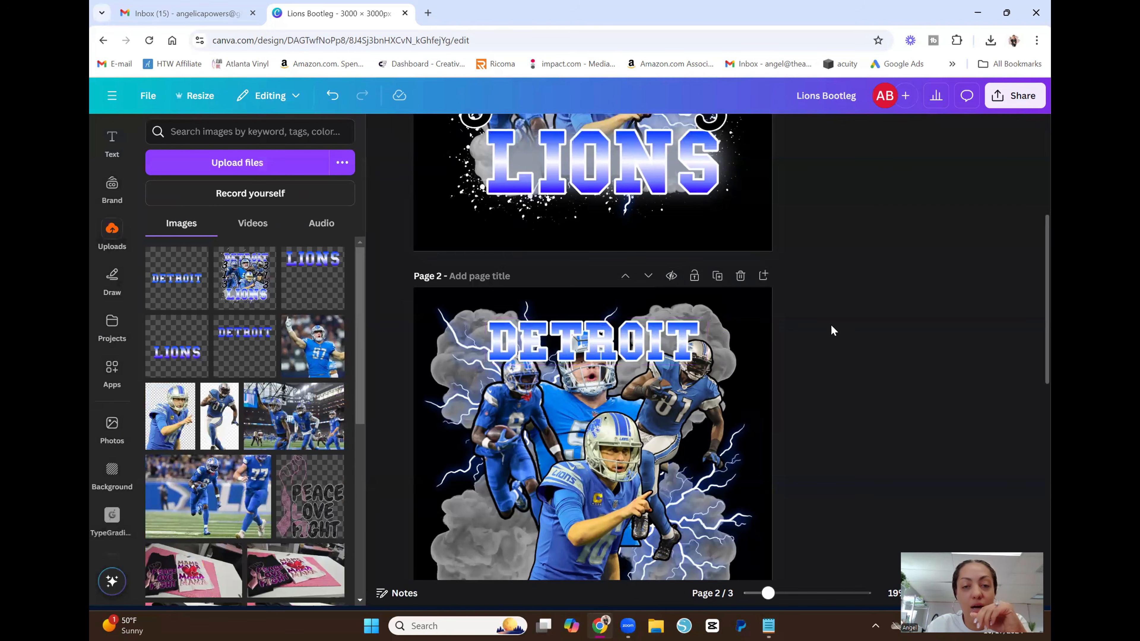
pyautogui.click(376, 133)
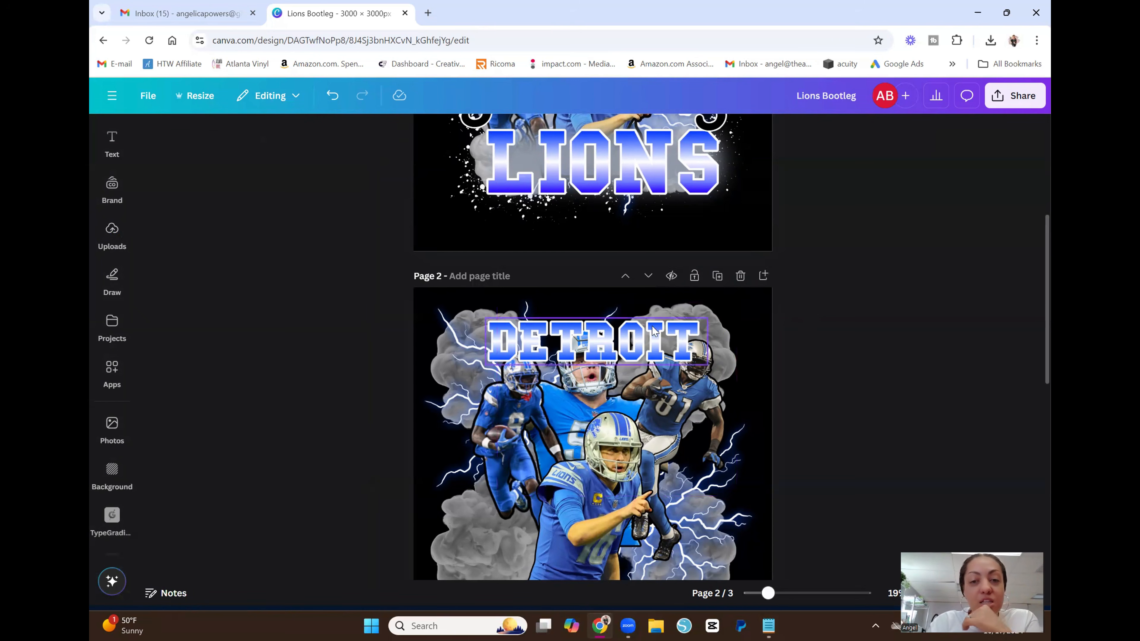
# - Enlarge the DETROIT image on page 2 to about 2400 × 505 px, centered horizontally near the page's upper edge
pyautogui.moveTo(647, 333); pyautogui.dragTo(609, 319)
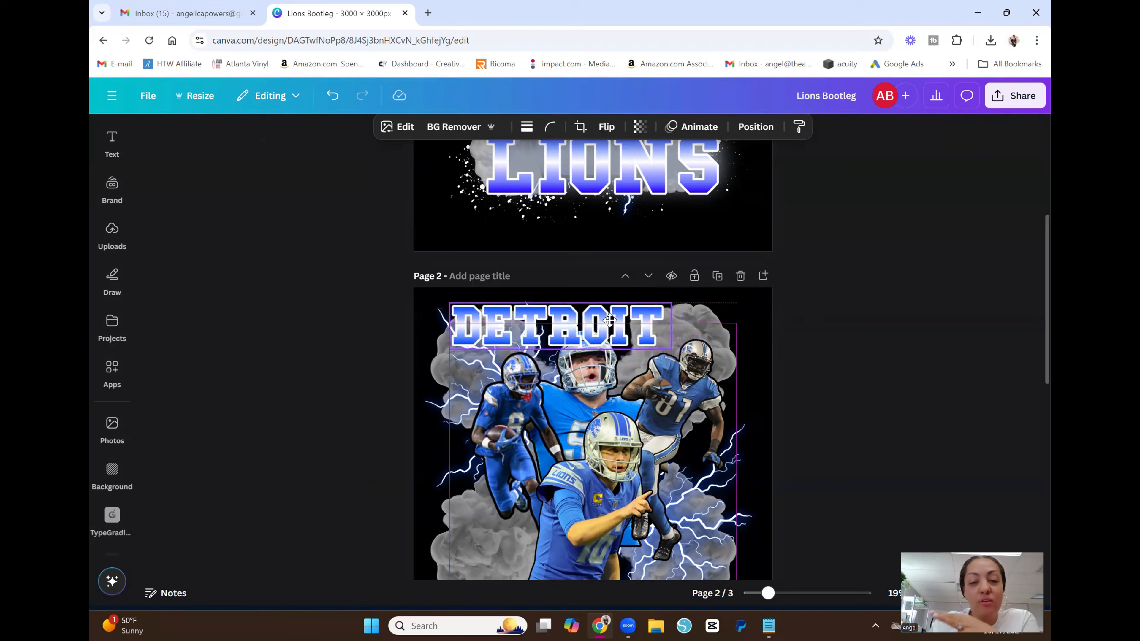
pyautogui.moveTo(672, 349); pyautogui.dragTo(739, 365)
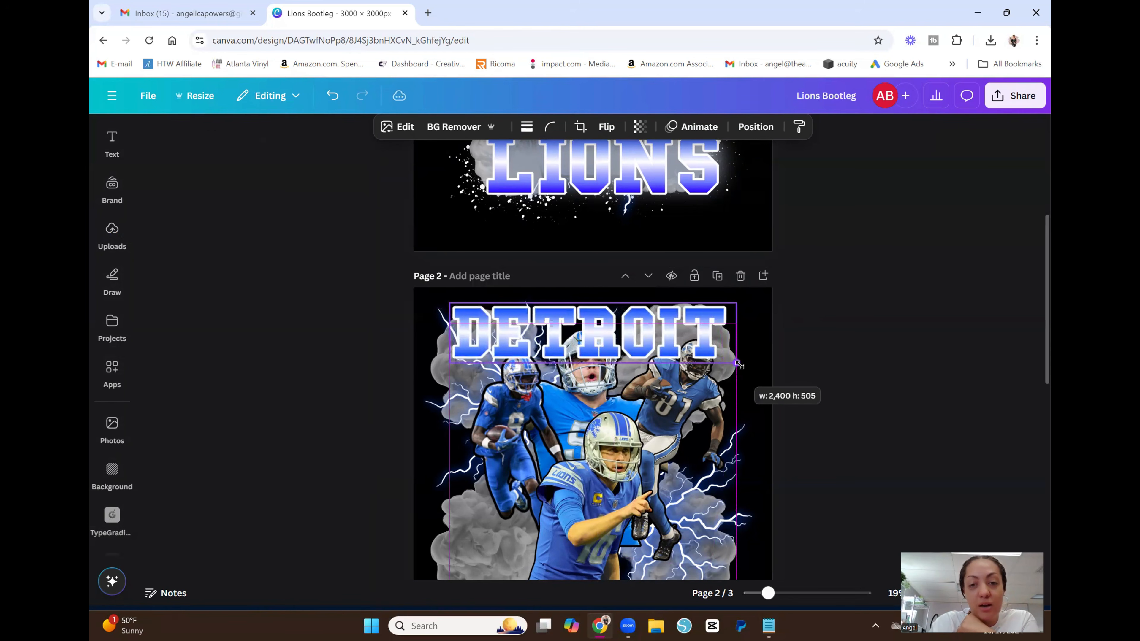
pyautogui.click(858, 351)
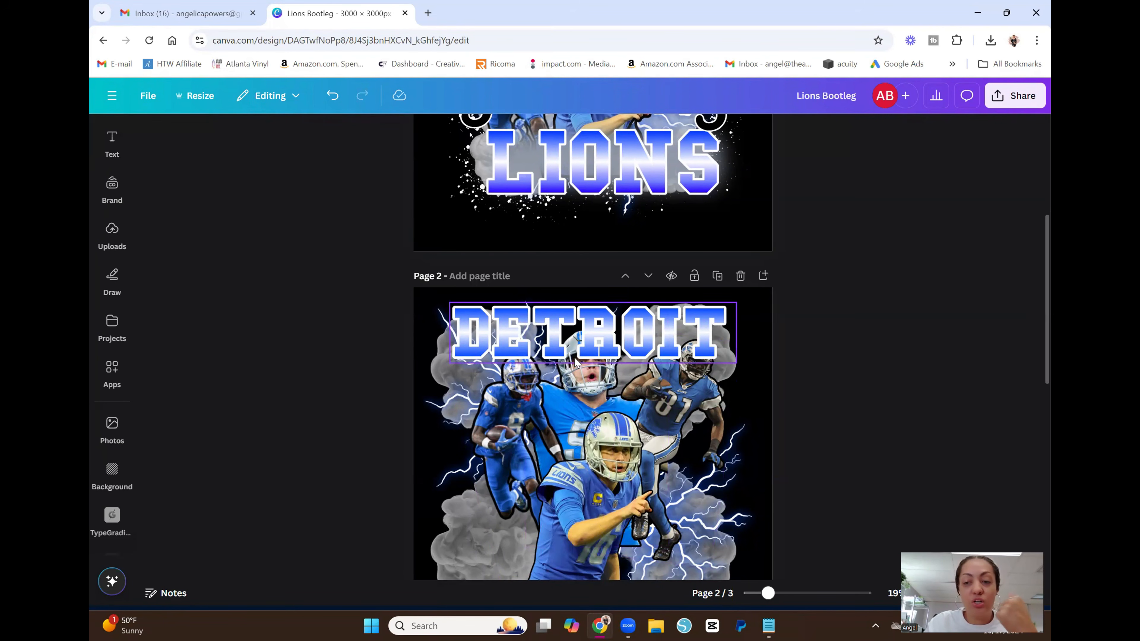
# - Send the DETROIT image backward in the layer order until it sits behind the central player's helmet
pyautogui.click(602, 335)
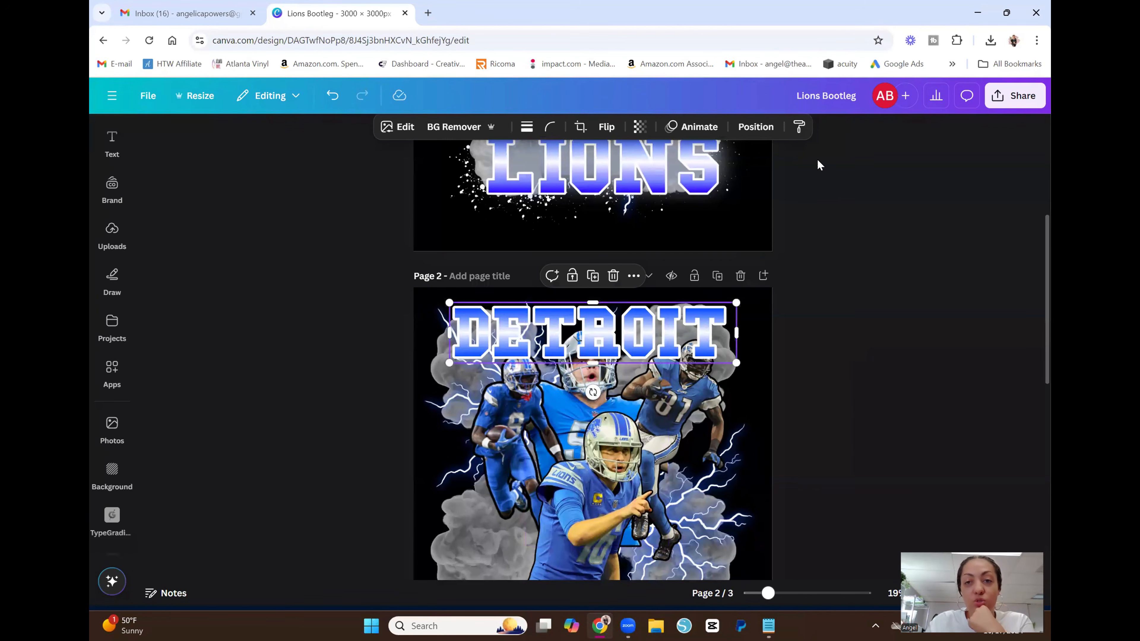
pyautogui.click(769, 133)
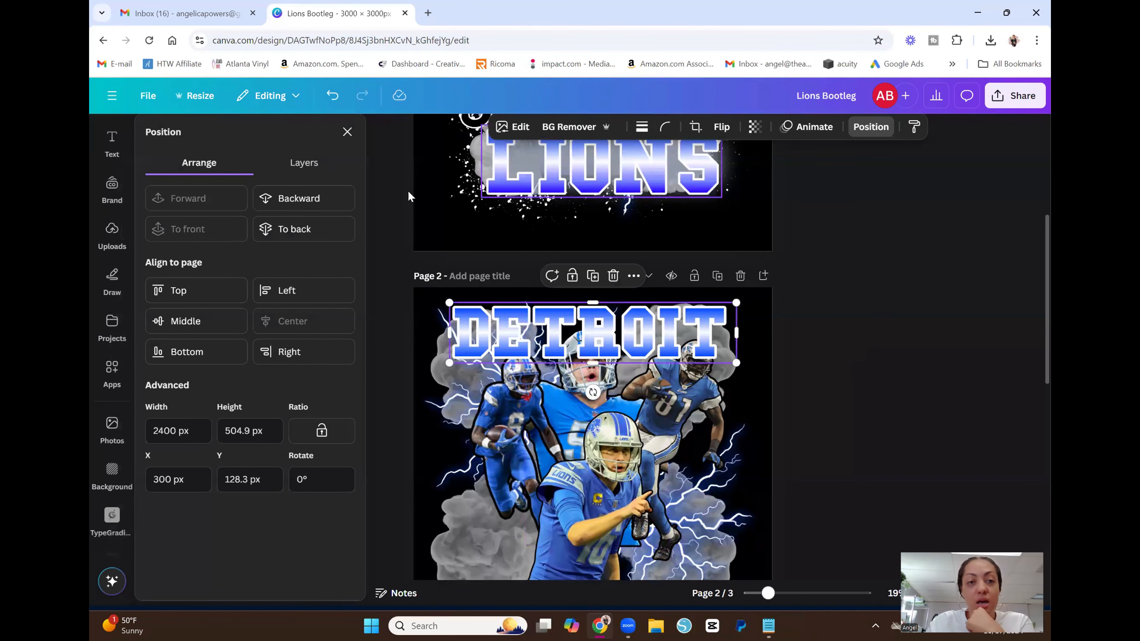
pyautogui.click(311, 200)
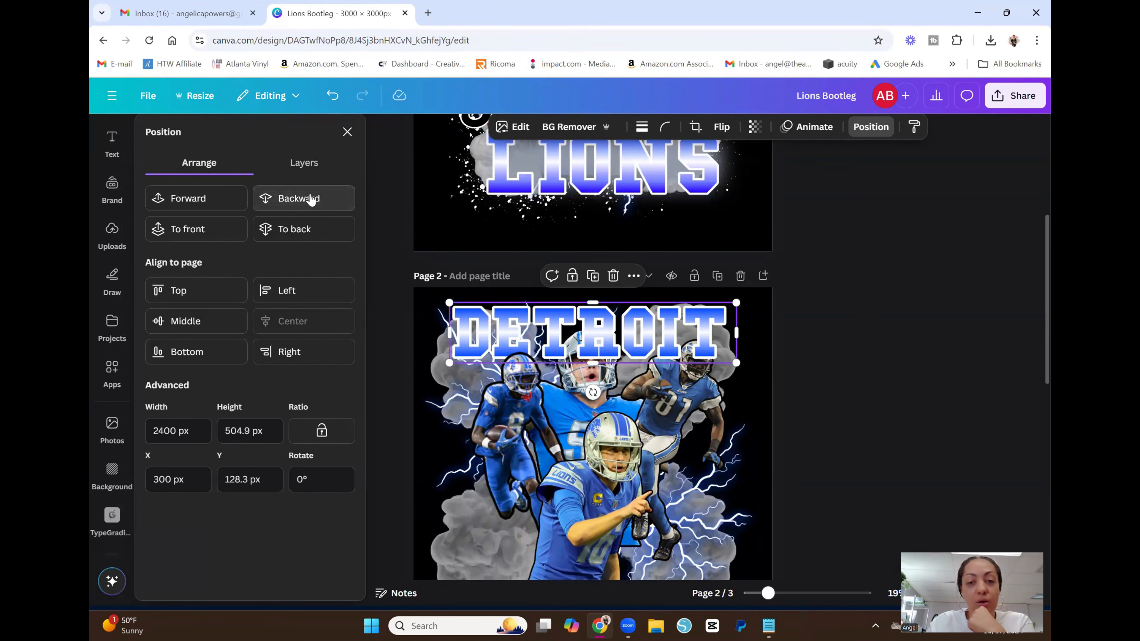
pyautogui.click(312, 200)
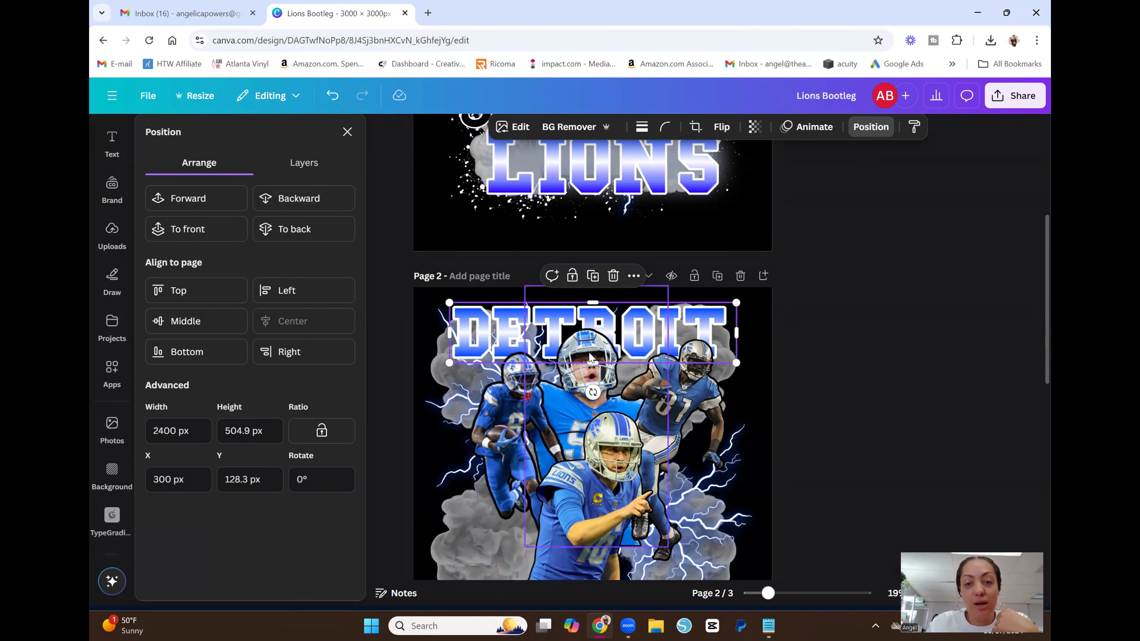
pyautogui.click(866, 387)
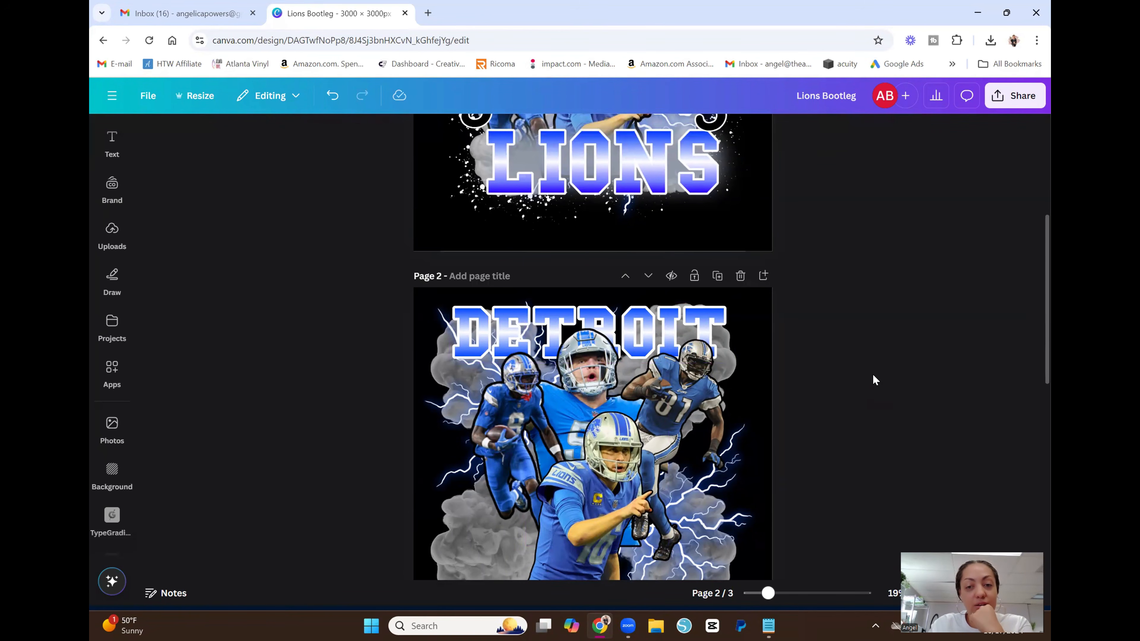
# - Enlarge the DETROIT image slightly from its lower-right corner so the lettering extends past the smoke
pyautogui.scroll(-3, 873, 377)
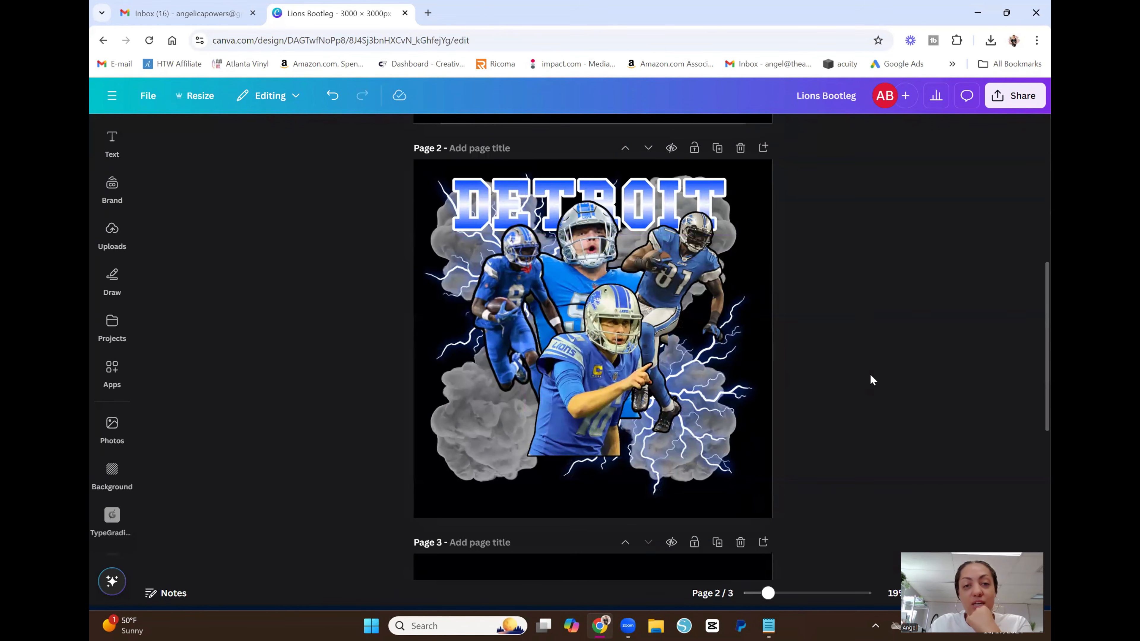
pyautogui.click(735, 209)
pyautogui.moveTo(727, 232); pyautogui.dragTo(754, 245)
pyautogui.click(911, 346)
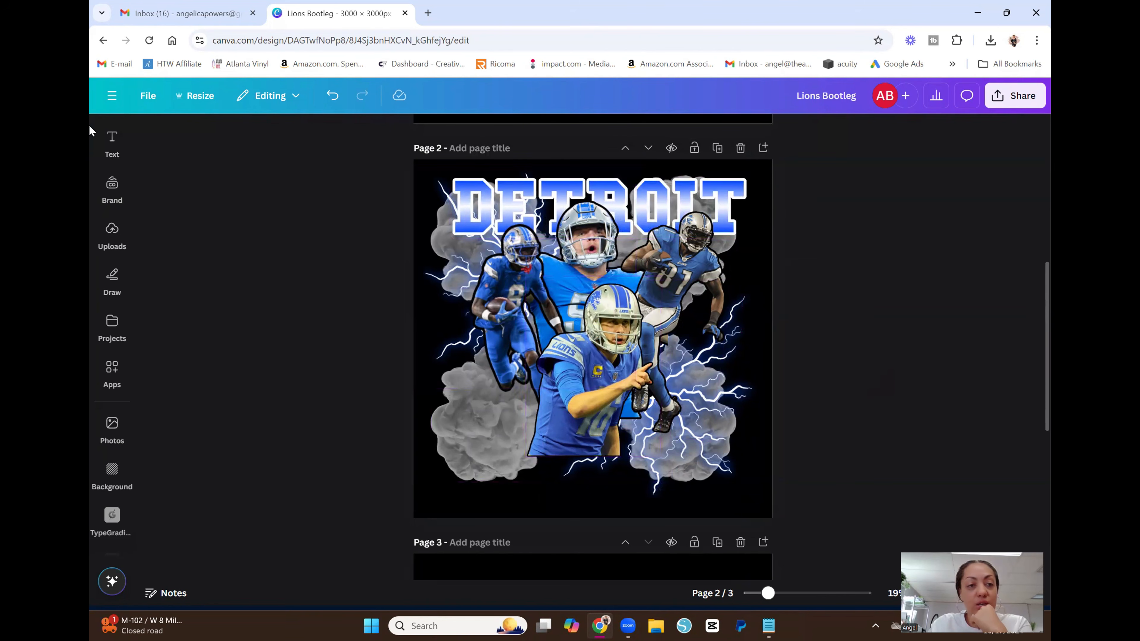
# - Open the TypeGradient app and replace its sample main text with LIONS
pyautogui.click(116, 387)
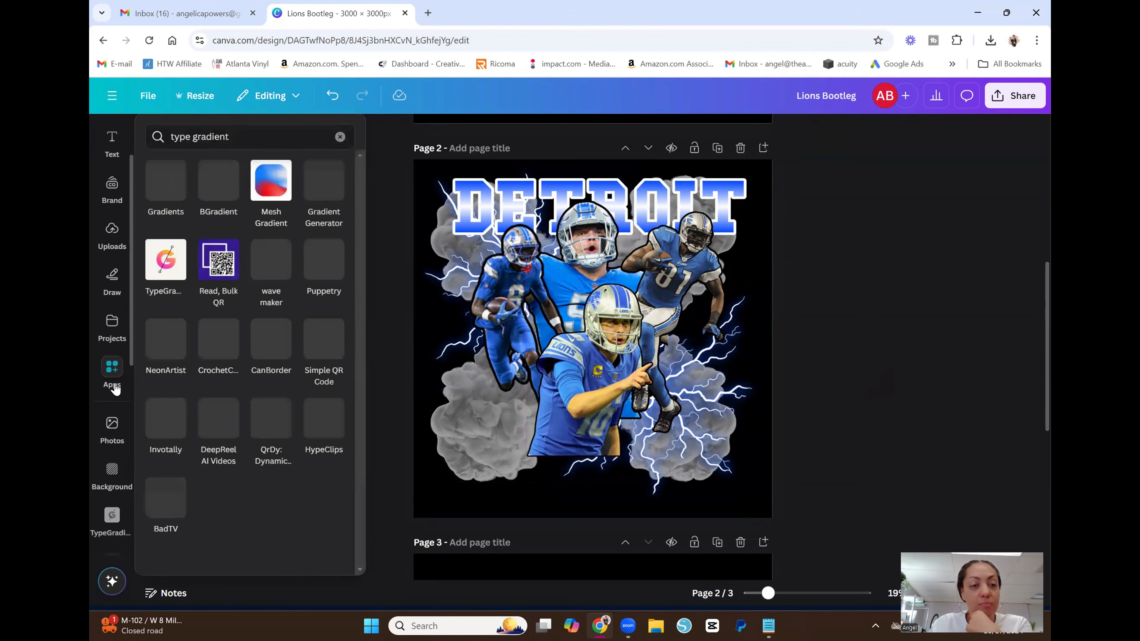
pyautogui.click(171, 270)
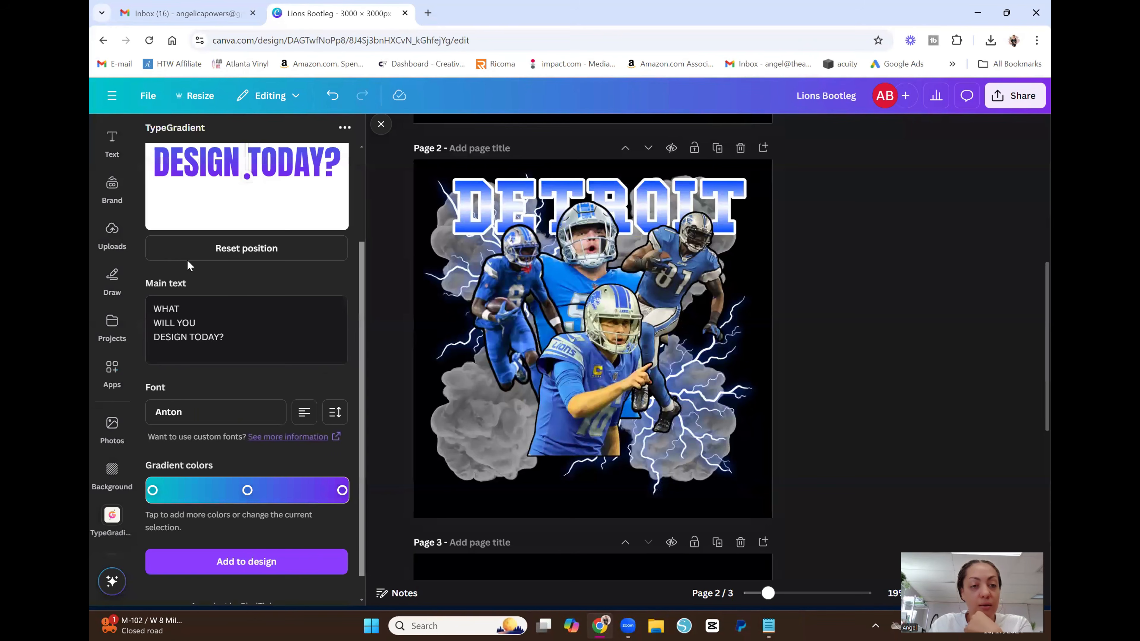
pyautogui.press('BackSpace')
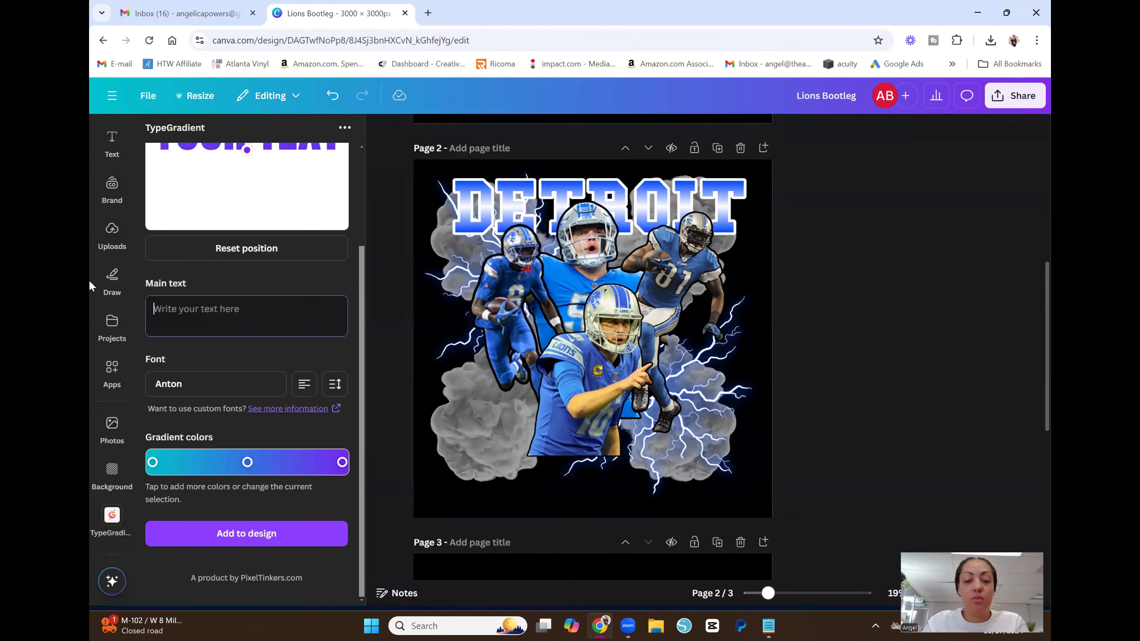
pyautogui.write('LIONS')
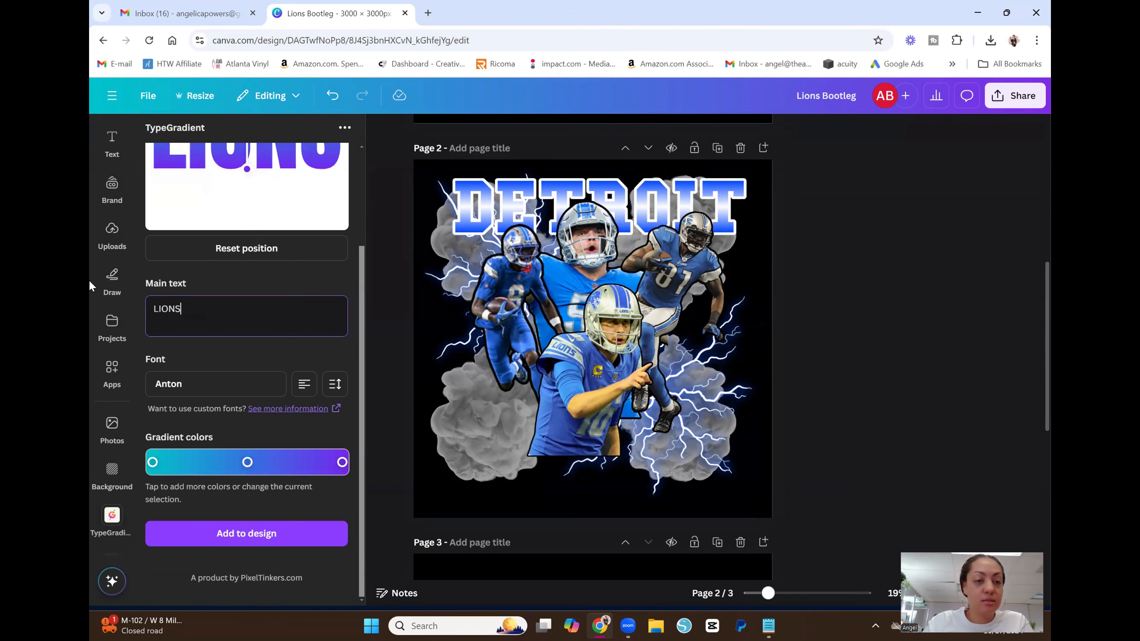
# - Find the College Slab font by searching for COLLE and apply it to the LIONS gradient text
pyautogui.click(233, 384)
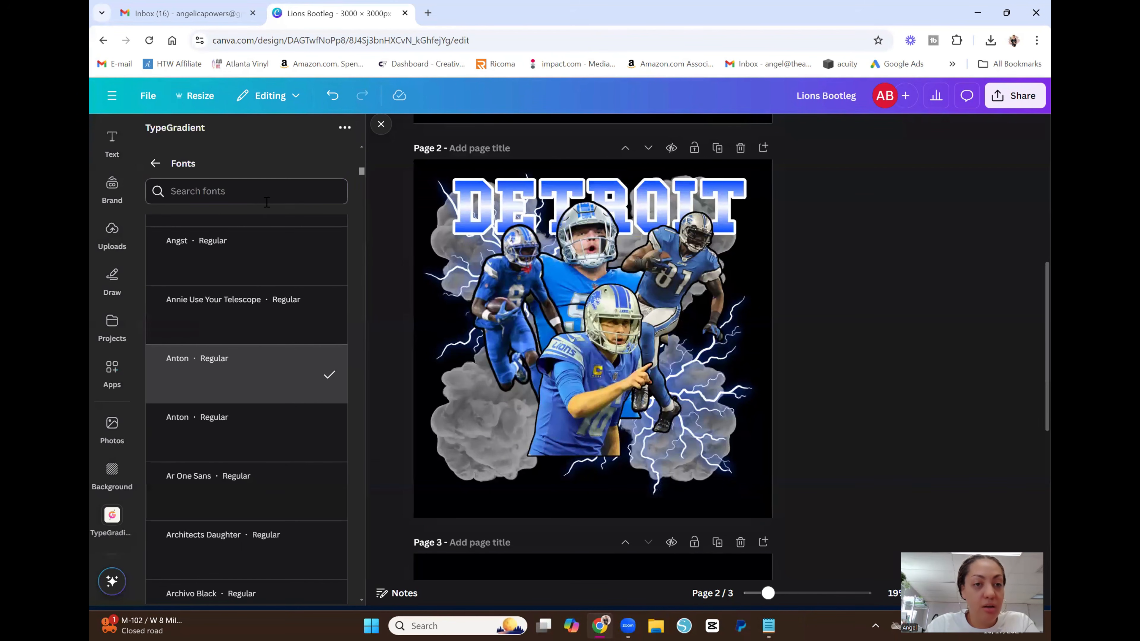
pyautogui.write('COLLE')
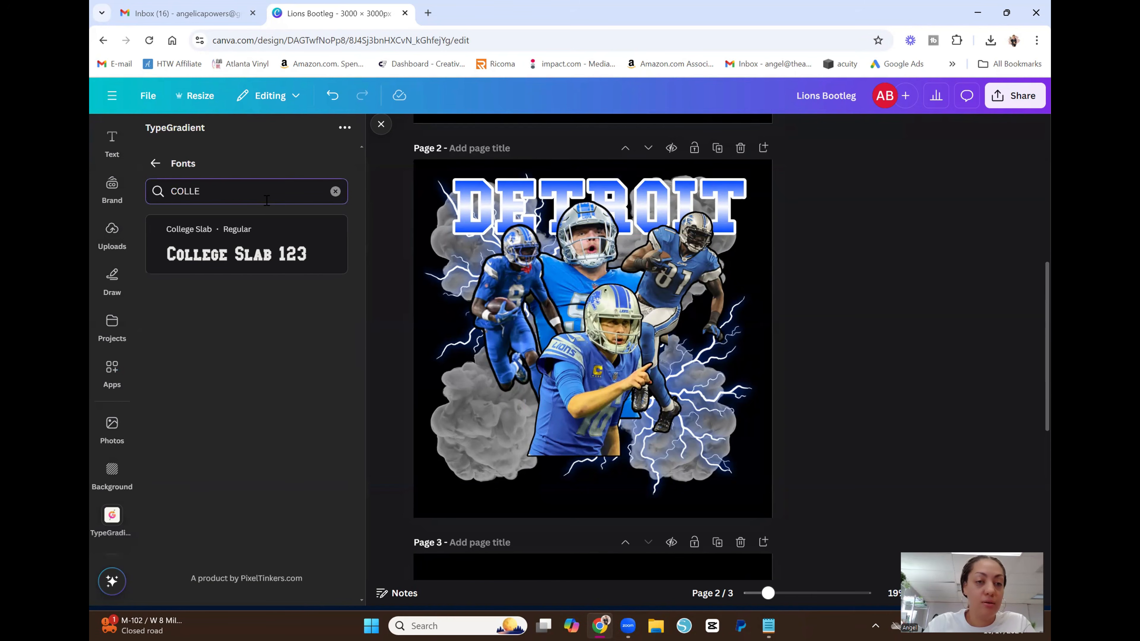
pyautogui.click(245, 265)
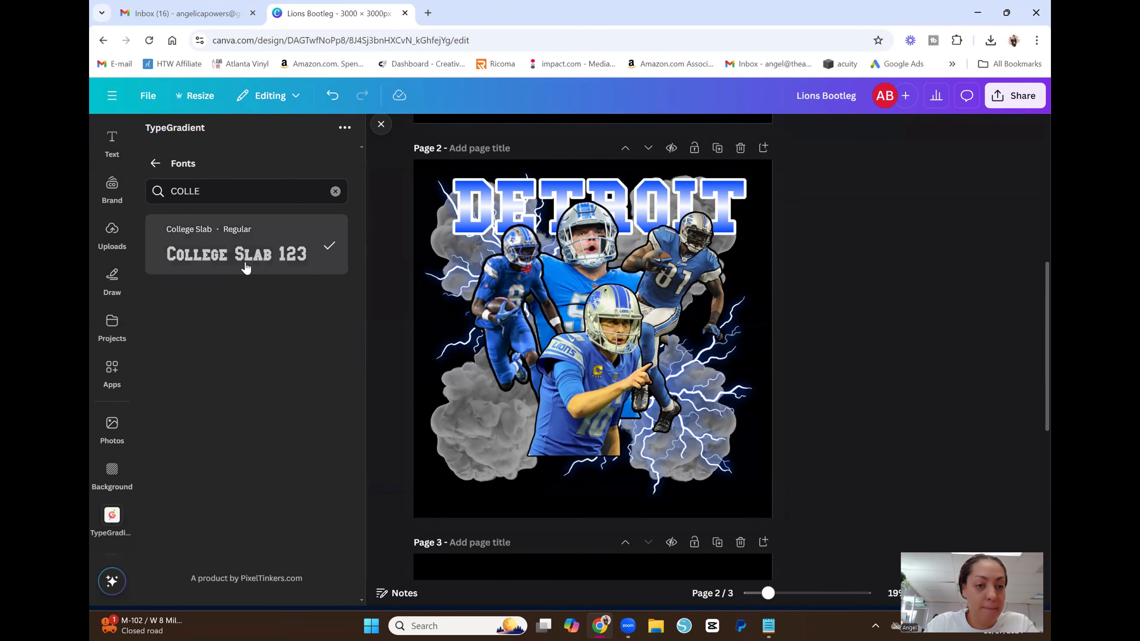
pyautogui.click(154, 165)
# - Set the middle color stop of the LIONS gradient to white
pyautogui.scroll(-3, 255, 467)
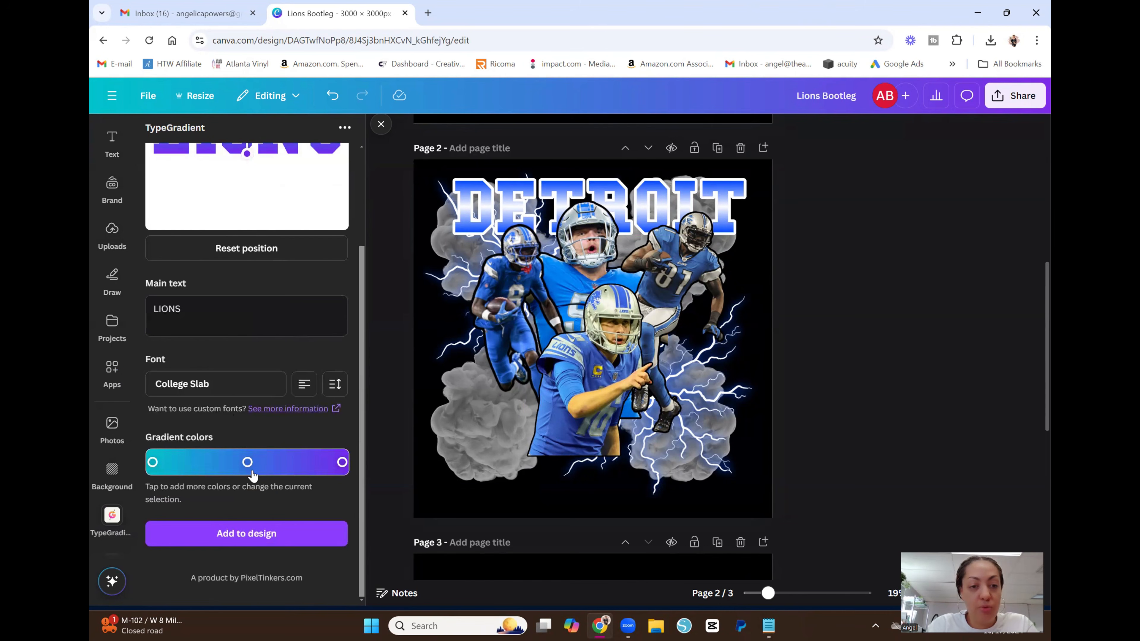
pyautogui.click(248, 463)
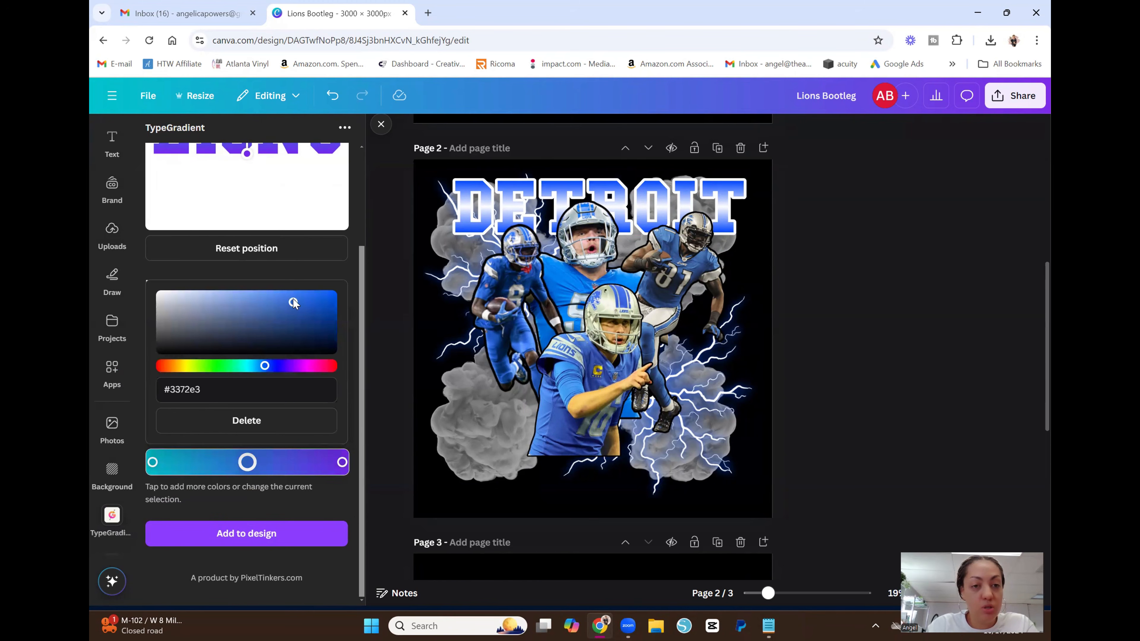
pyautogui.moveTo(292, 301); pyautogui.dragTo(147, 294)
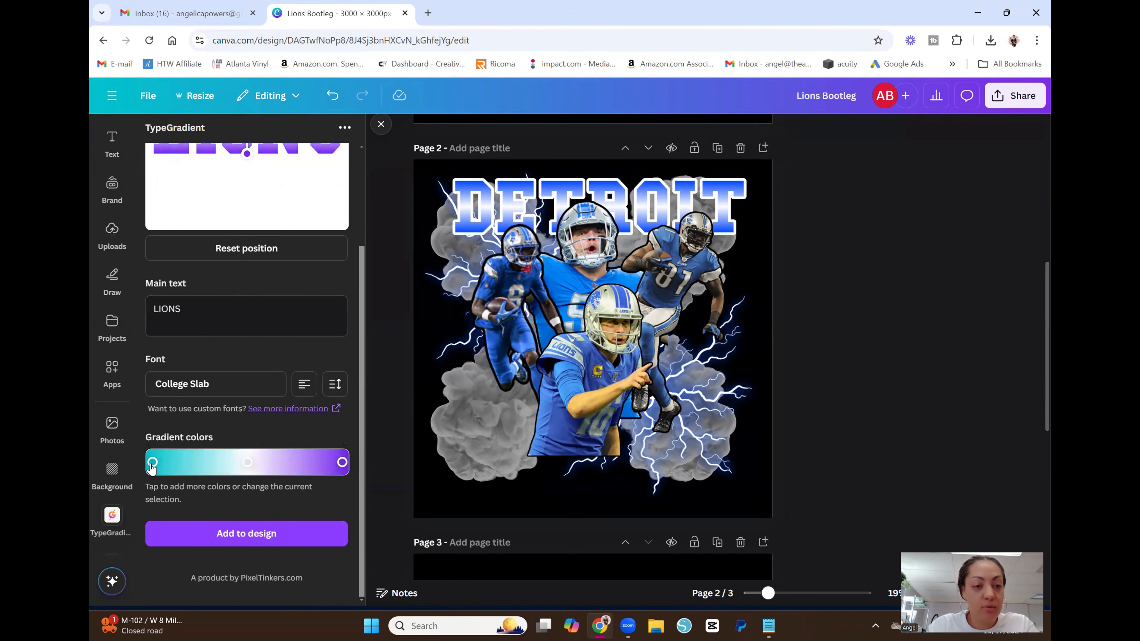
# - Copy the hex code #0047ff from the Notepad note and apply it to the first color stop of the LIONS gradient
pyautogui.click(152, 462)
pyautogui.click(768, 626)
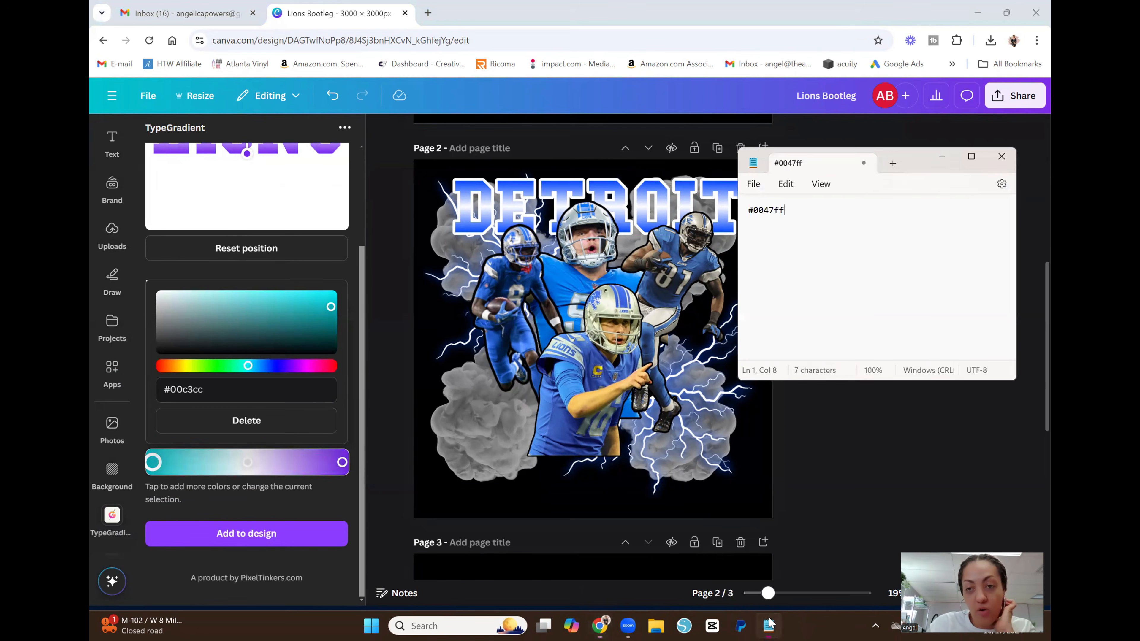
pyautogui.moveTo(796, 209); pyautogui.dragTo(740, 213)
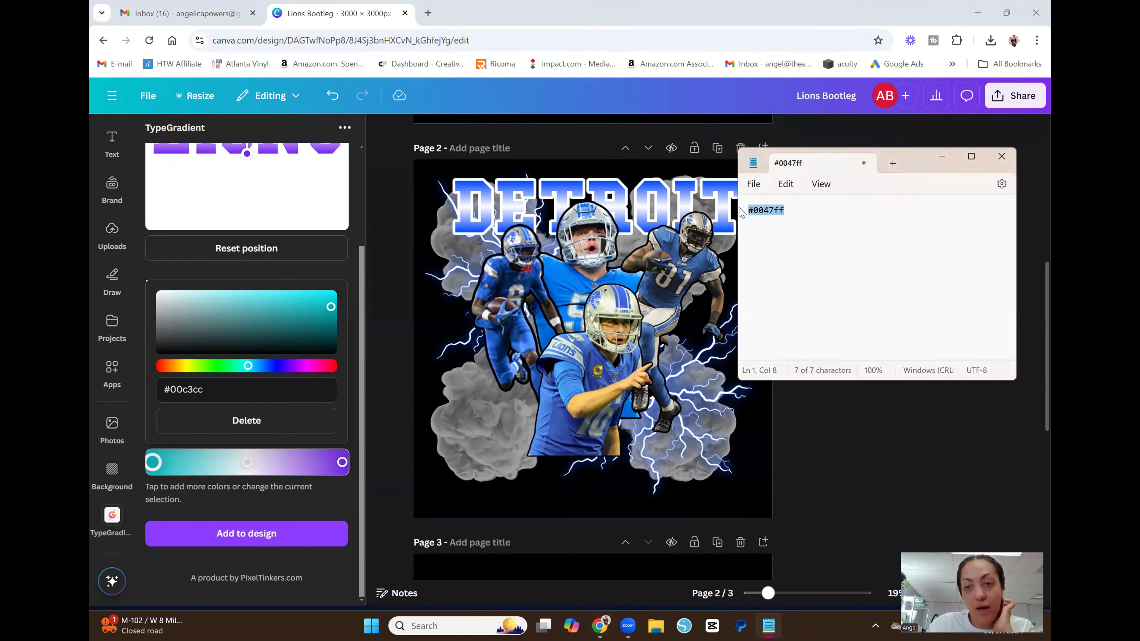
pyautogui.rightClick(768, 212)
pyautogui.click(824, 276)
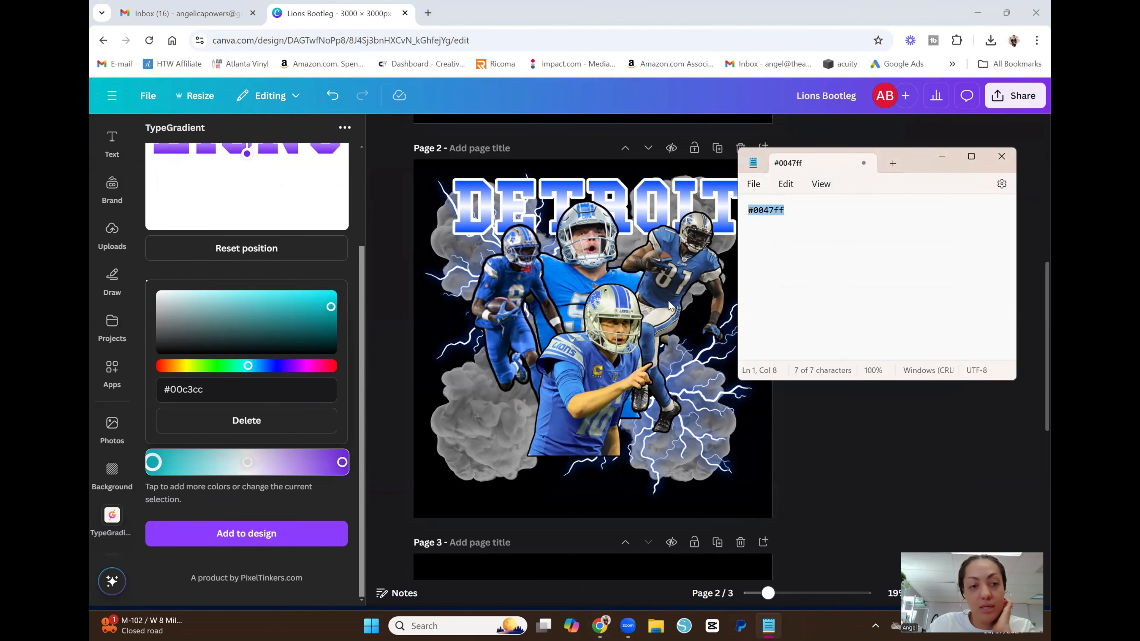
pyautogui.doubleClick(267, 397)
pyautogui.press('BackSpace')
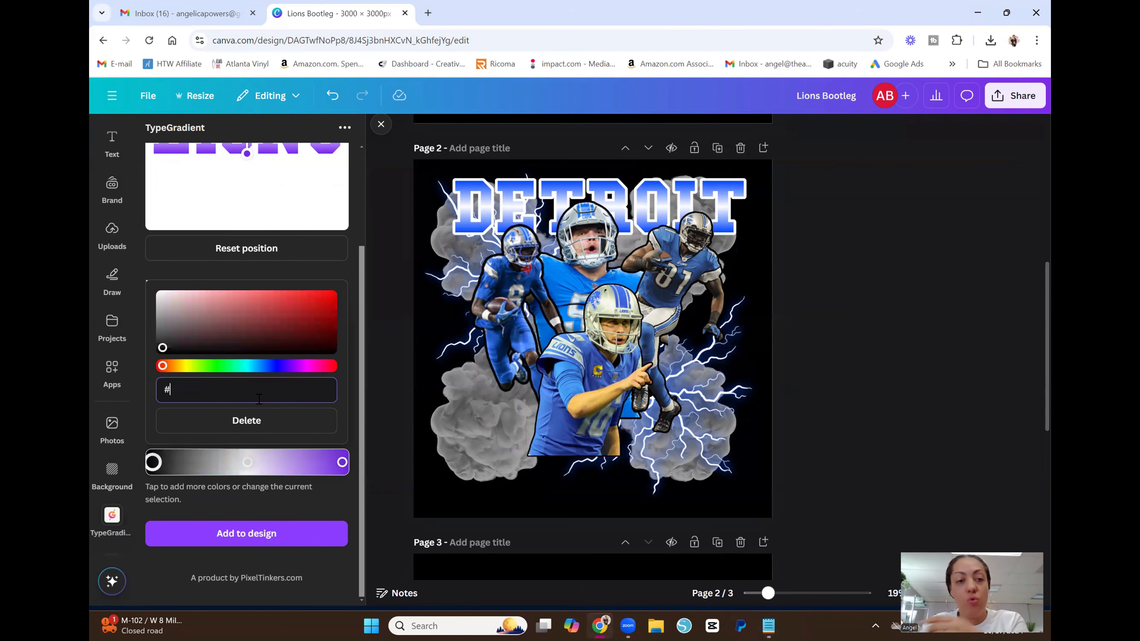
pyautogui.rightClick(258, 391)
pyautogui.click(324, 250)
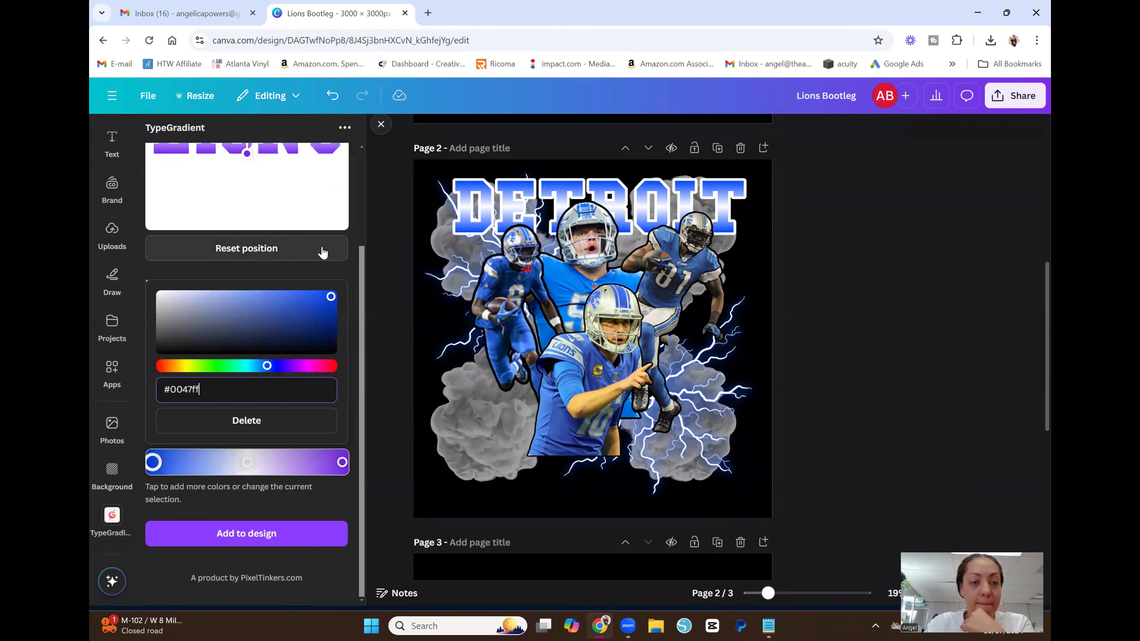
# - Set the last color stop of the LIONS gradient to #0047ff
pyautogui.click(343, 462)
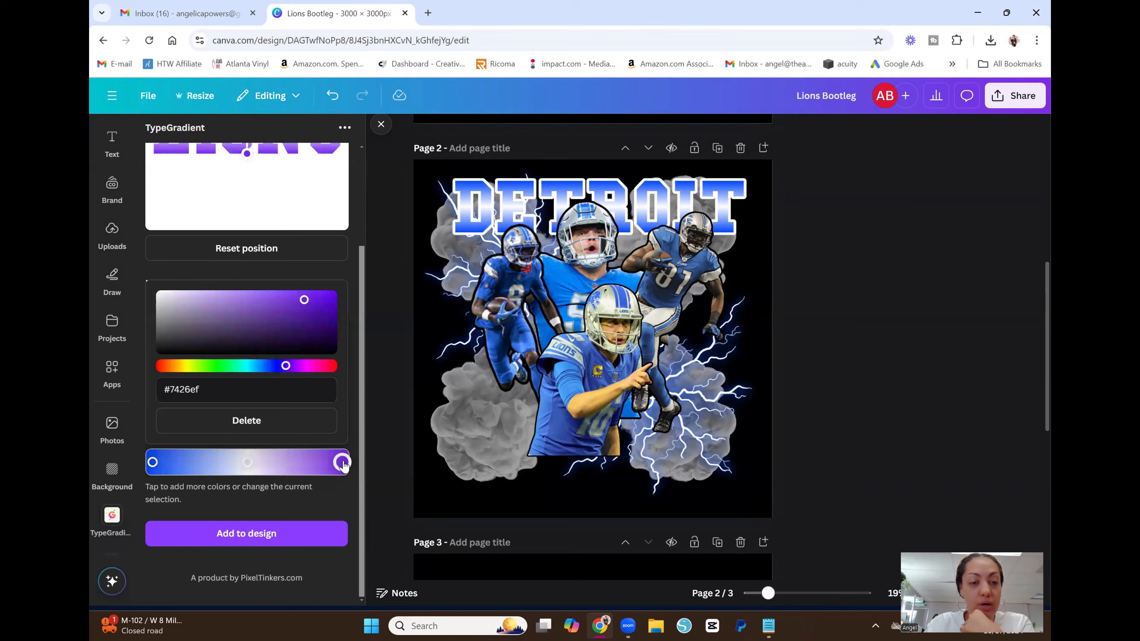
pyautogui.moveTo(203, 389); pyautogui.dragTo(117, 388)
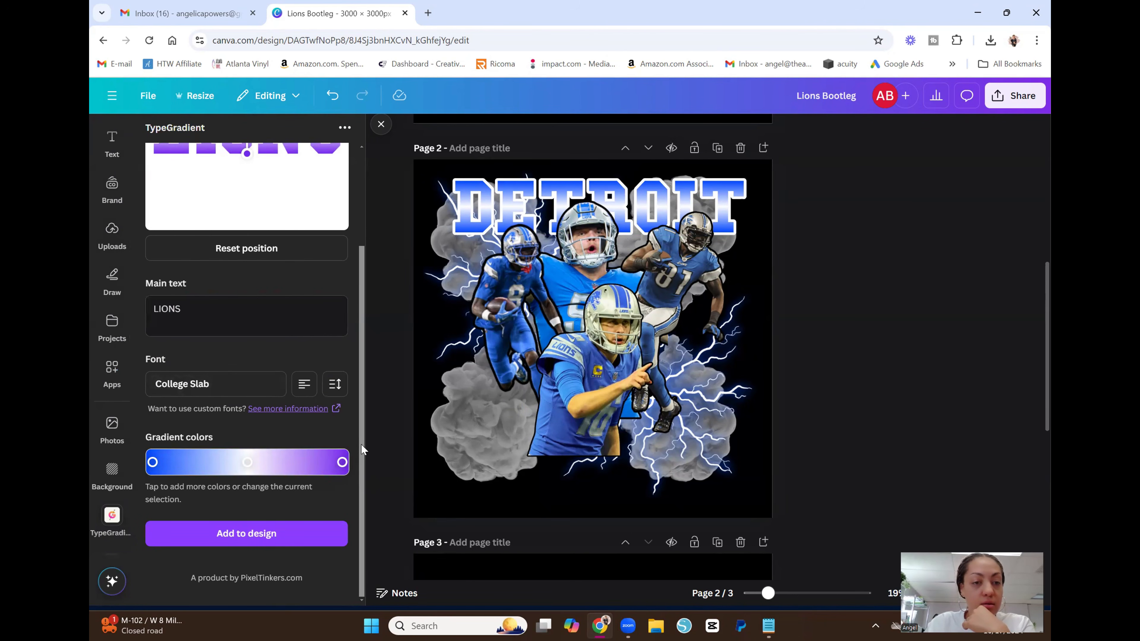
pyautogui.click(342, 462)
pyautogui.click(224, 390)
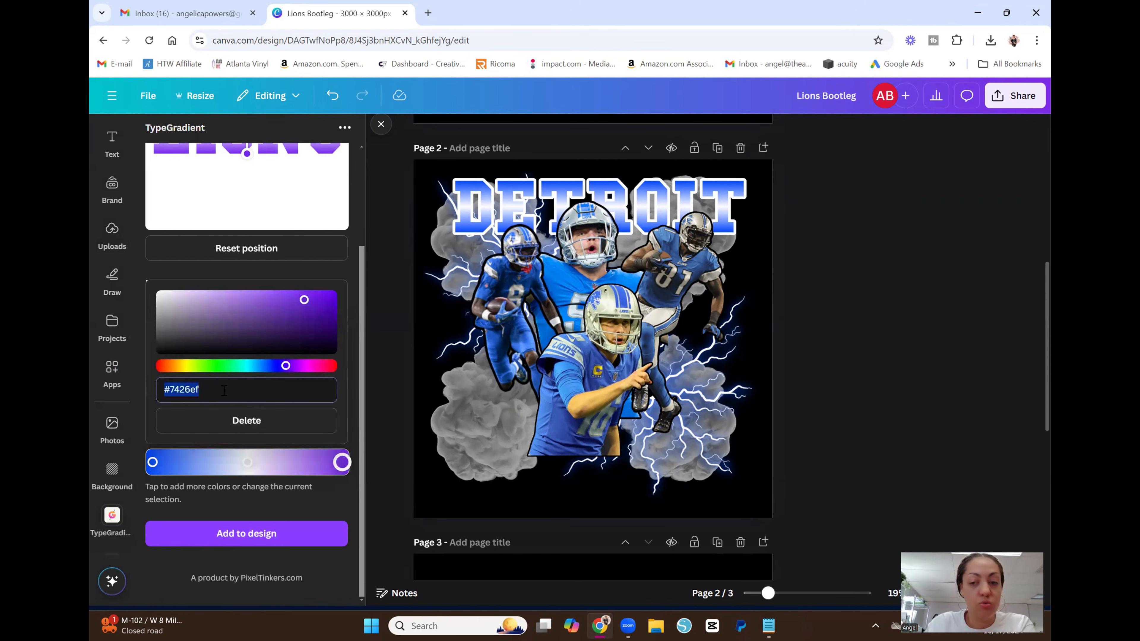
pyautogui.write('#')
pyautogui.rightClick(208, 390)
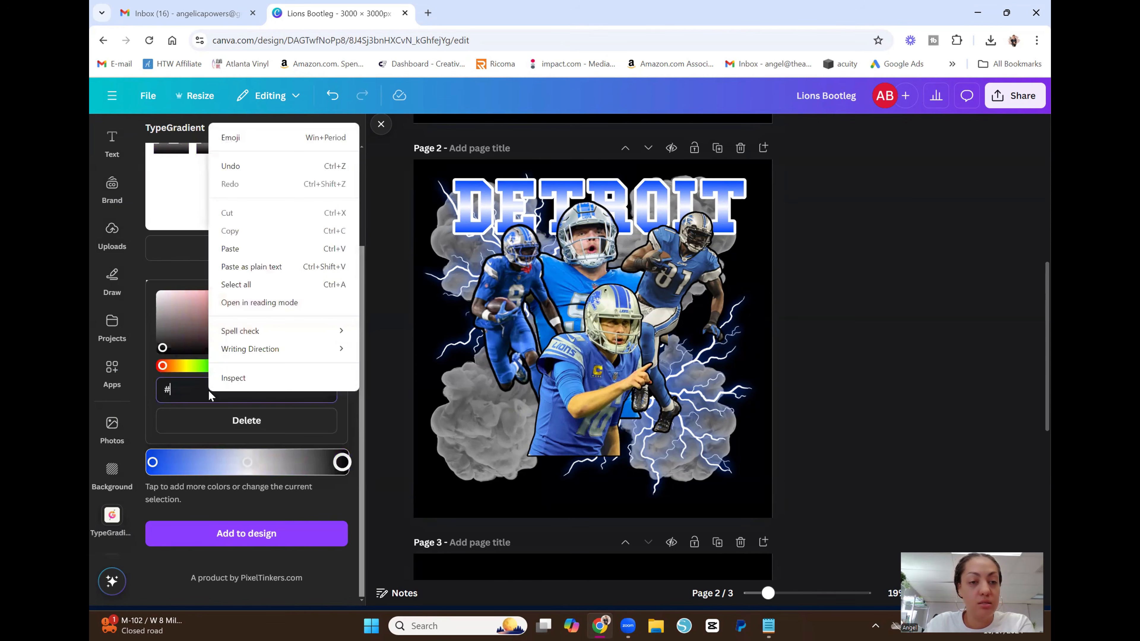
pyautogui.click(265, 252)
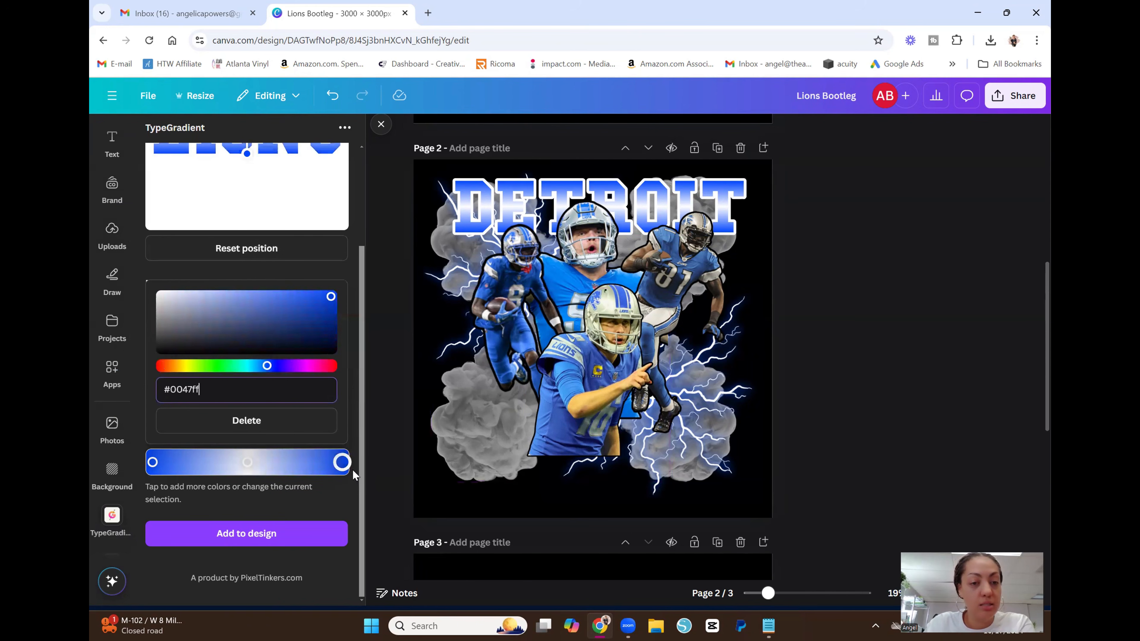
pyautogui.scroll(2, 311, 282)
pyautogui.scroll(-3, 319, 366)
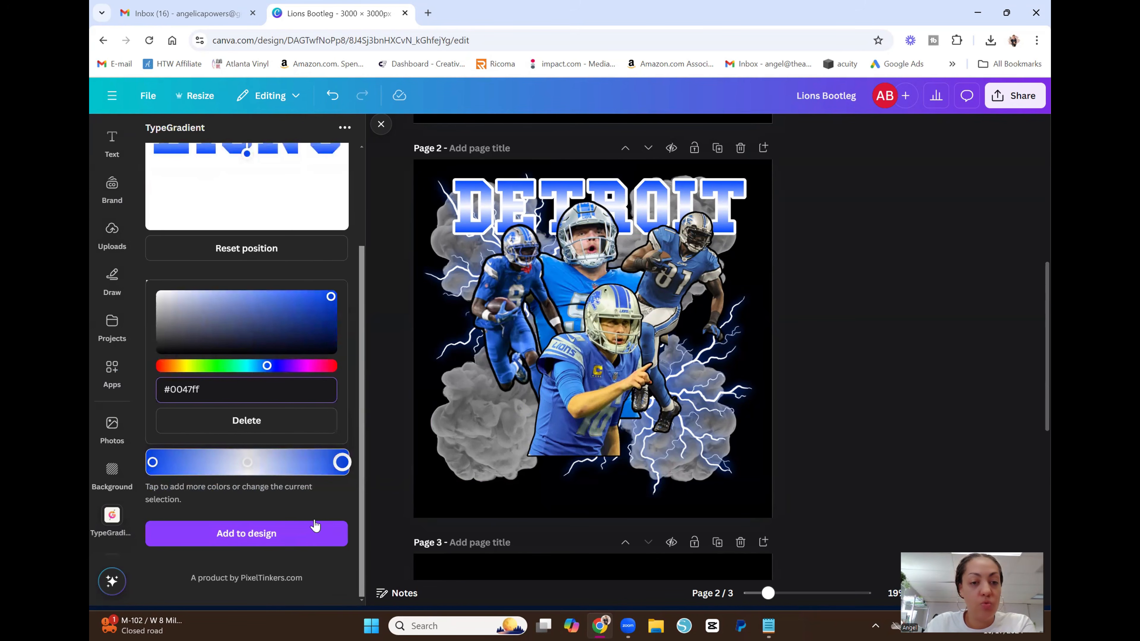
# - Add the LIONS gradient text to the design and move it from page 2 onto page 3
pyautogui.click(315, 532)
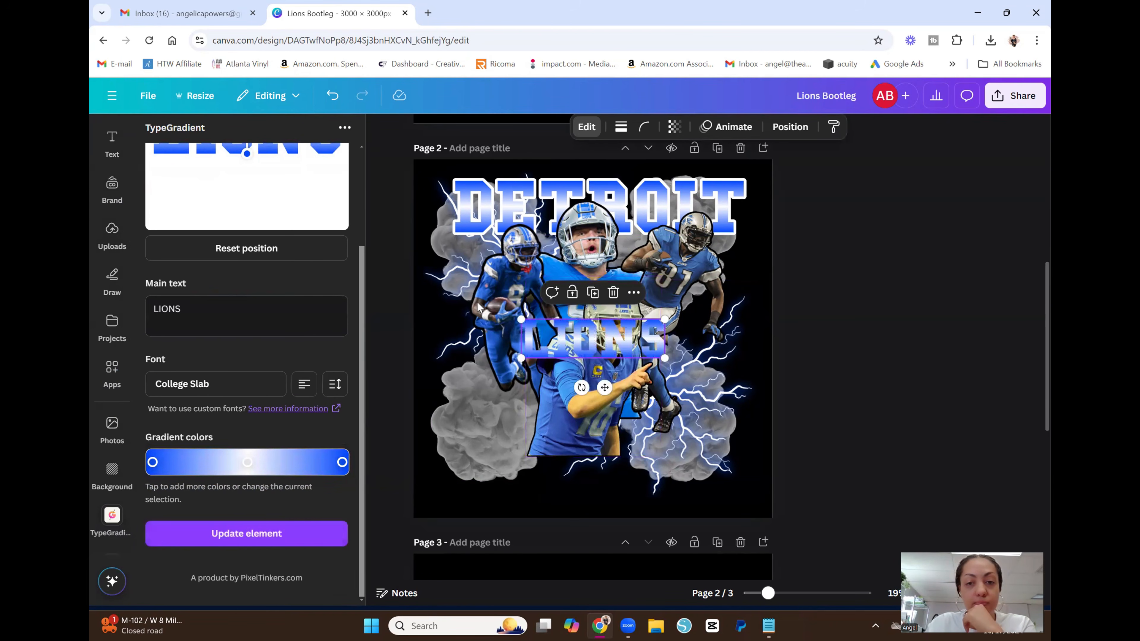
pyautogui.moveTo(618, 341); pyautogui.dragTo(627, 382)
pyautogui.scroll(-3, 689, 360)
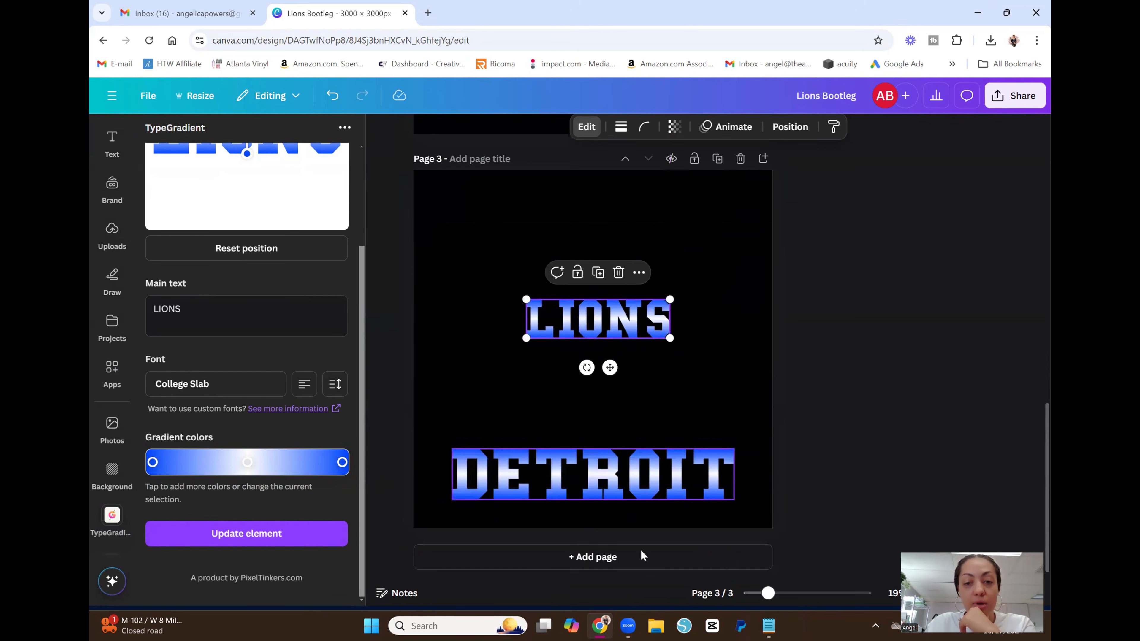
# - Add a fourth page and move the DETROIT gradient text from page 3 onto it
pyautogui.click(635, 573)
pyautogui.scroll(5, 632, 257)
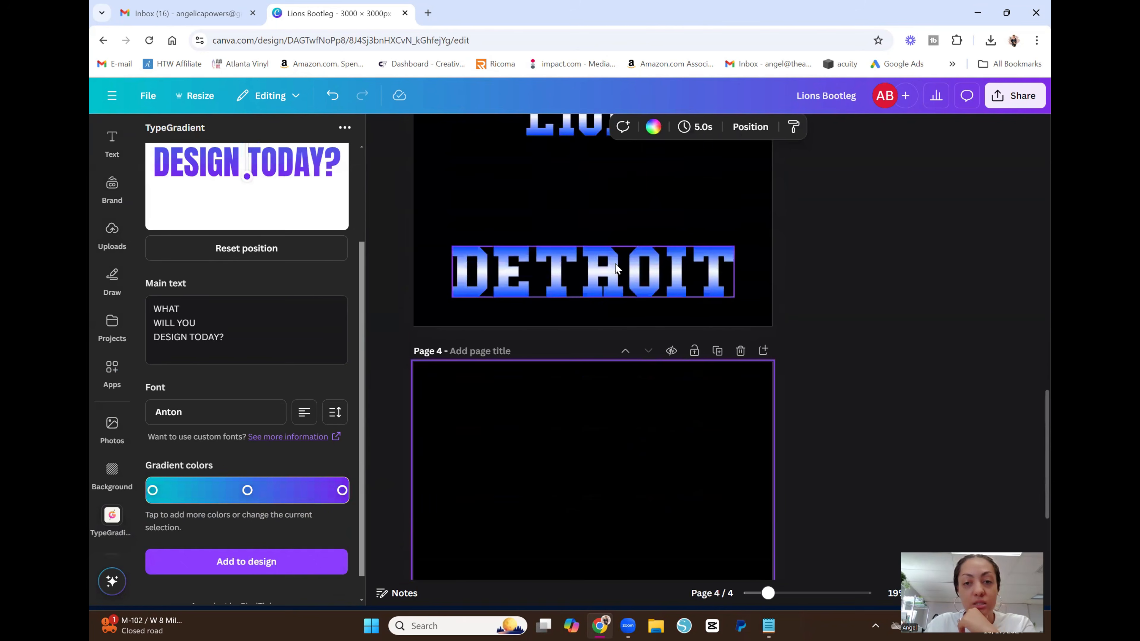
pyautogui.moveTo(617, 276); pyautogui.dragTo(605, 514)
# - Enlarge the LIONS text to most of page 3's width and center it on the page
pyautogui.scroll(3, 611, 448)
pyautogui.moveTo(599, 302); pyautogui.dragTo(529, 259)
pyautogui.moveTo(600, 284); pyautogui.dragTo(746, 324)
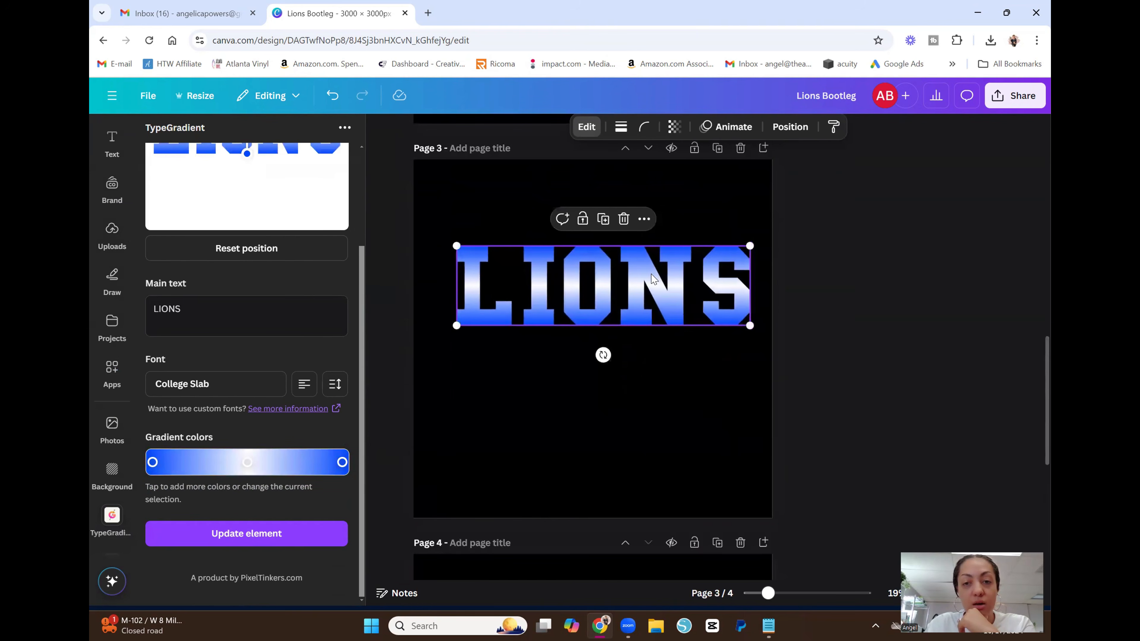
pyautogui.moveTo(649, 276); pyautogui.dragTo(640, 329)
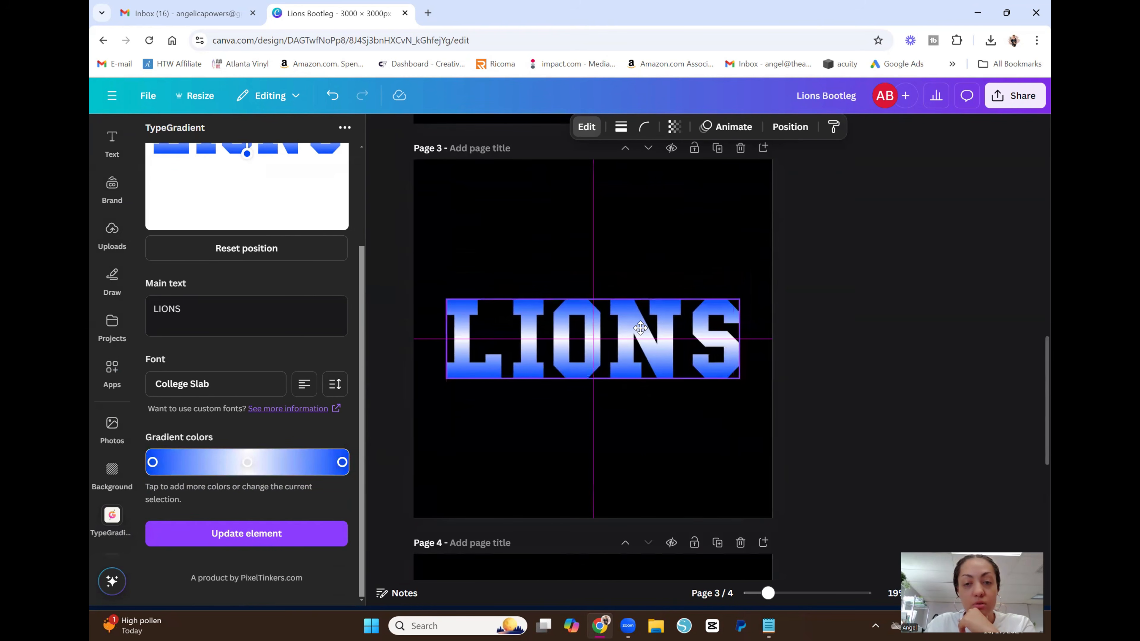
pyautogui.click(804, 292)
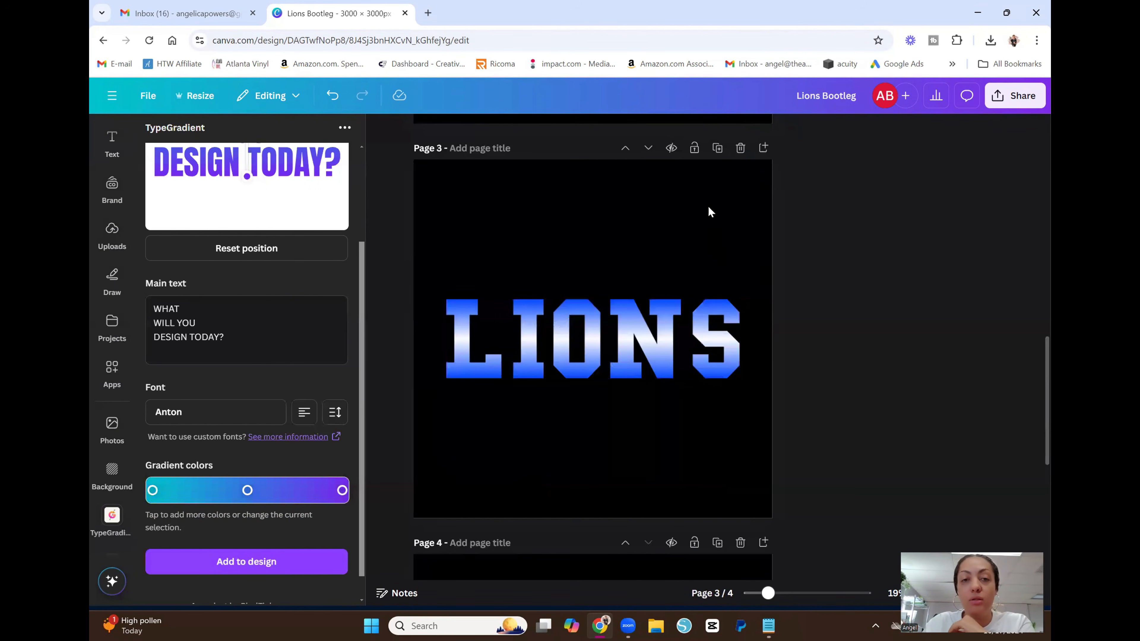
# - Download only page 3 as a PNG with a transparent background
pyautogui.click(1015, 96)
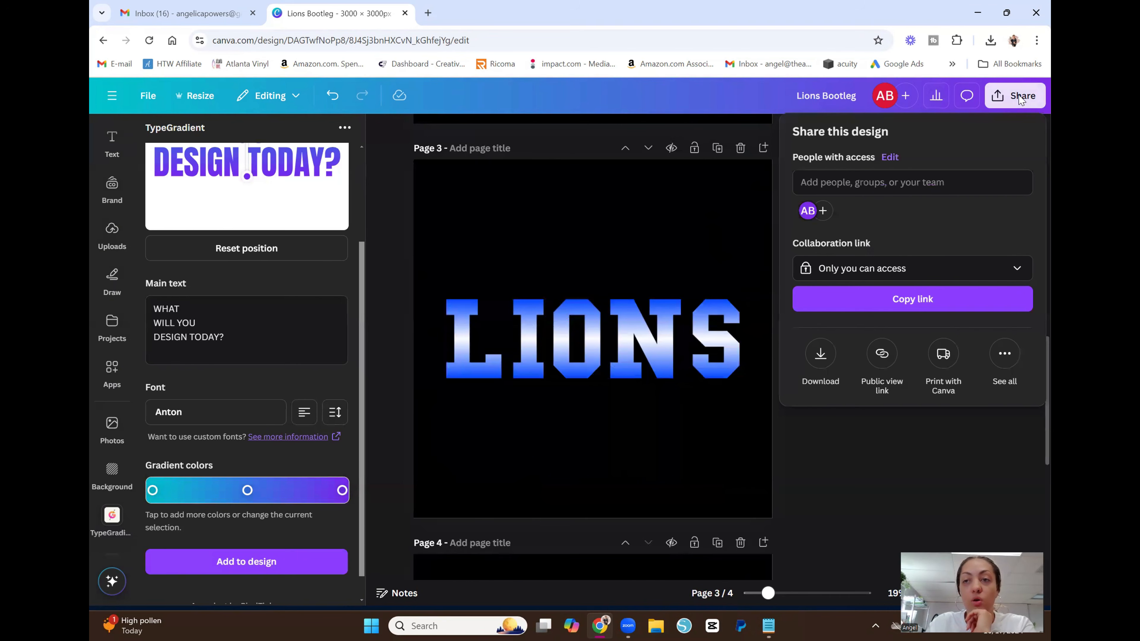
pyautogui.click(820, 353)
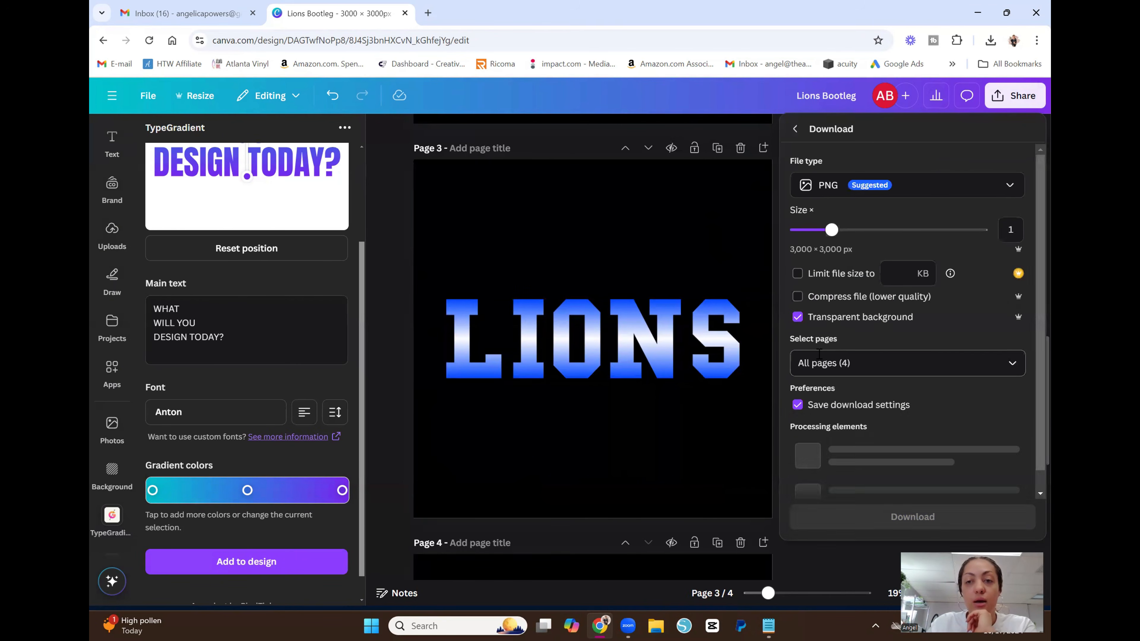
pyautogui.click(1023, 363)
pyautogui.scroll(-1, 1032, 382)
pyautogui.scroll(1, 1027, 390)
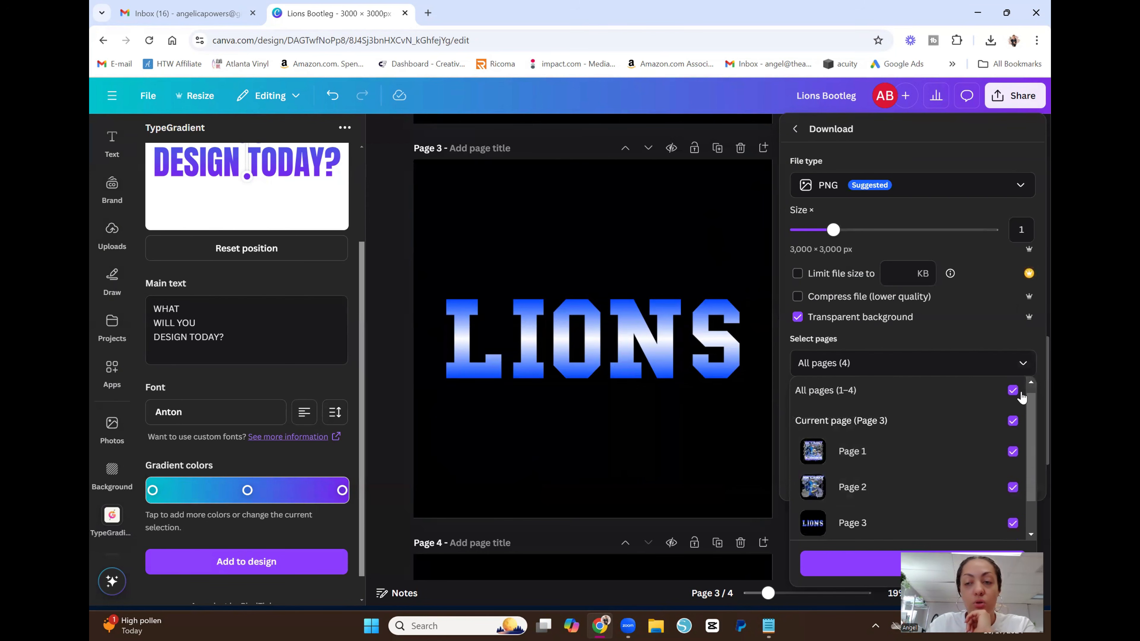
pyautogui.click(1012, 400)
pyautogui.scroll(-1, 996, 440)
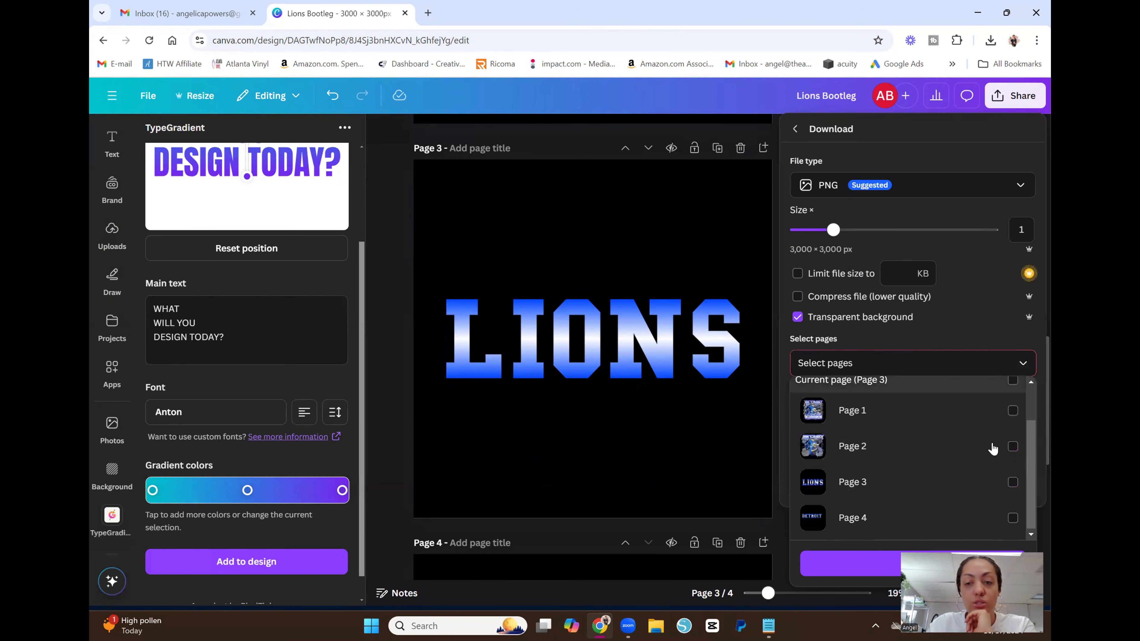
pyautogui.click(1012, 482)
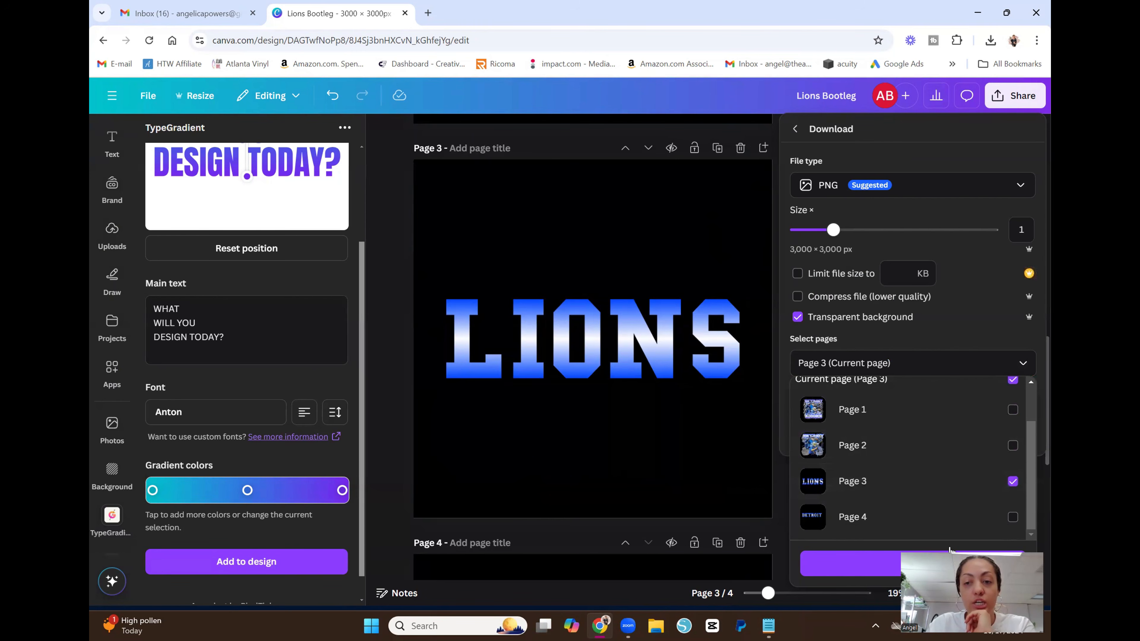
pyautogui.click(864, 566)
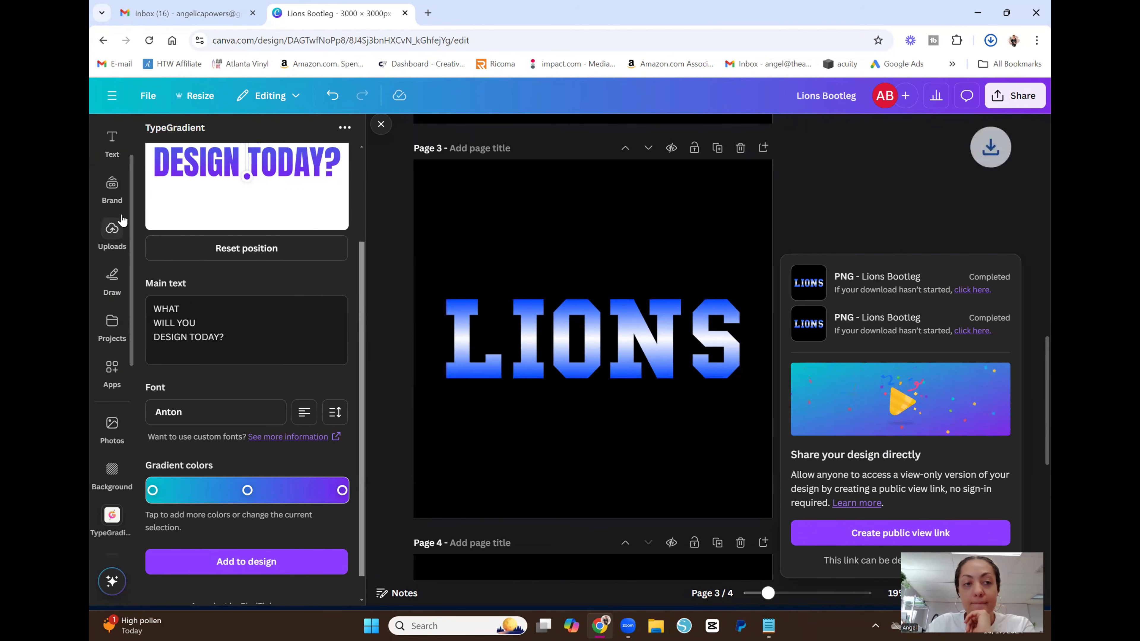
# - Upload the downloaded Lions Bootleg (1).png and place it on page 3, moving the original LIONS text down to make room
pyautogui.click(126, 243)
pyautogui.click(990, 40)
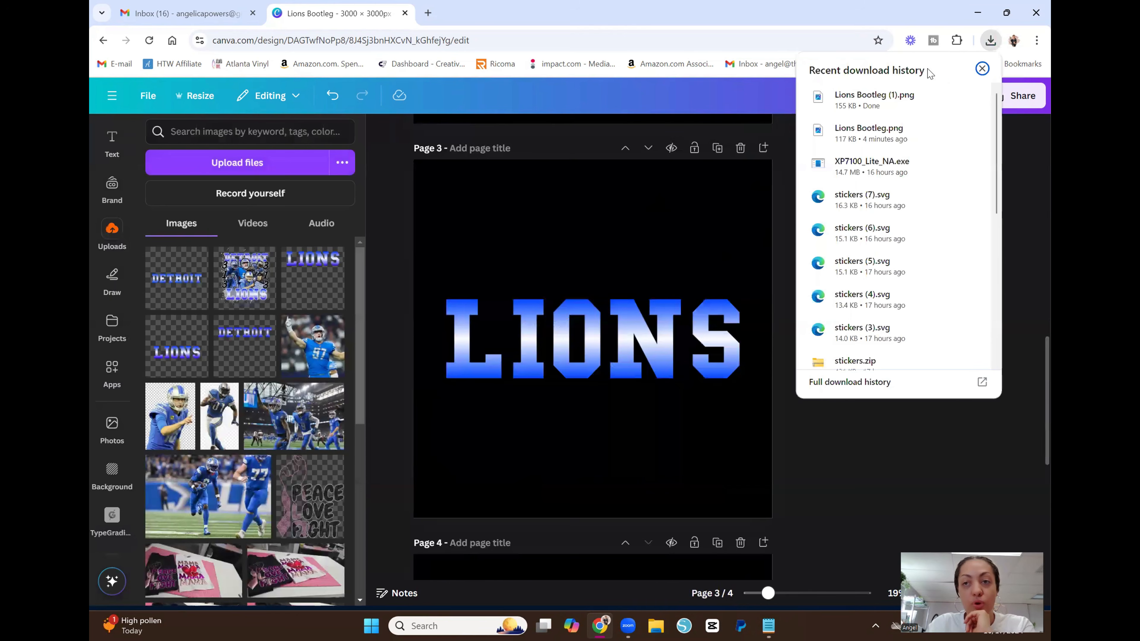
pyautogui.moveTo(871, 99); pyautogui.dragTo(303, 310)
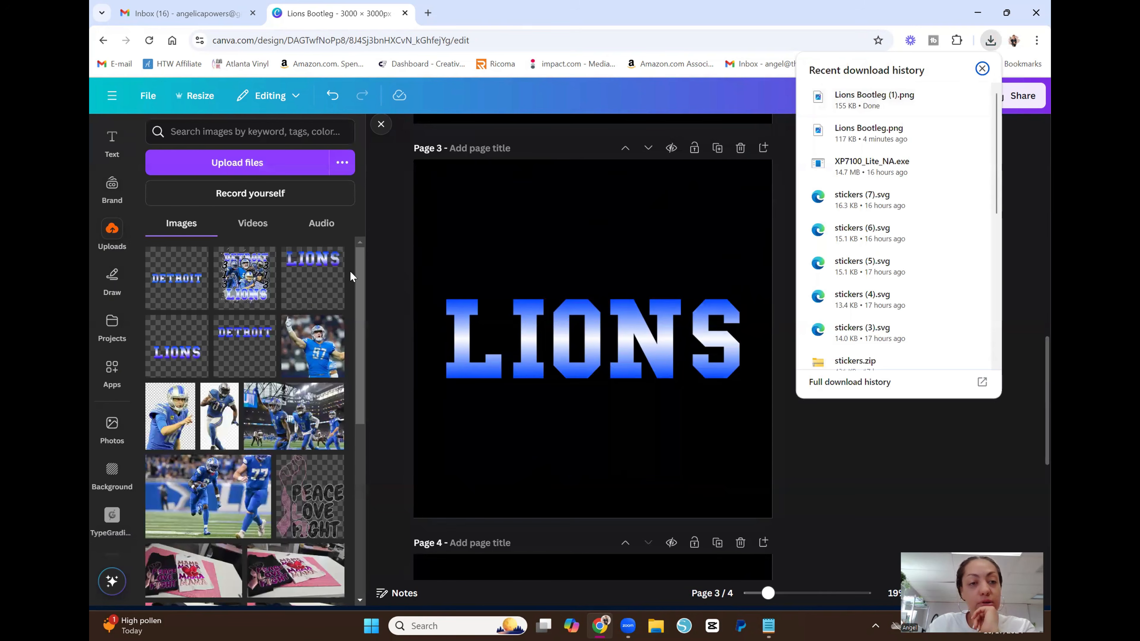
pyautogui.moveTo(871, 96); pyautogui.dragTo(608, 450)
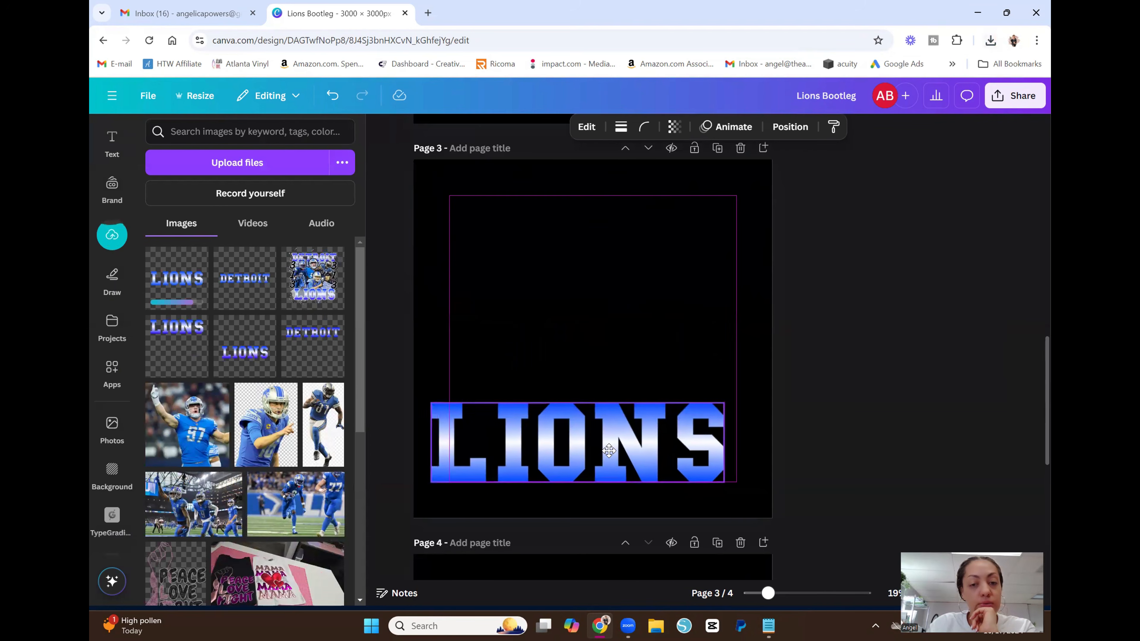
pyautogui.click(206, 308)
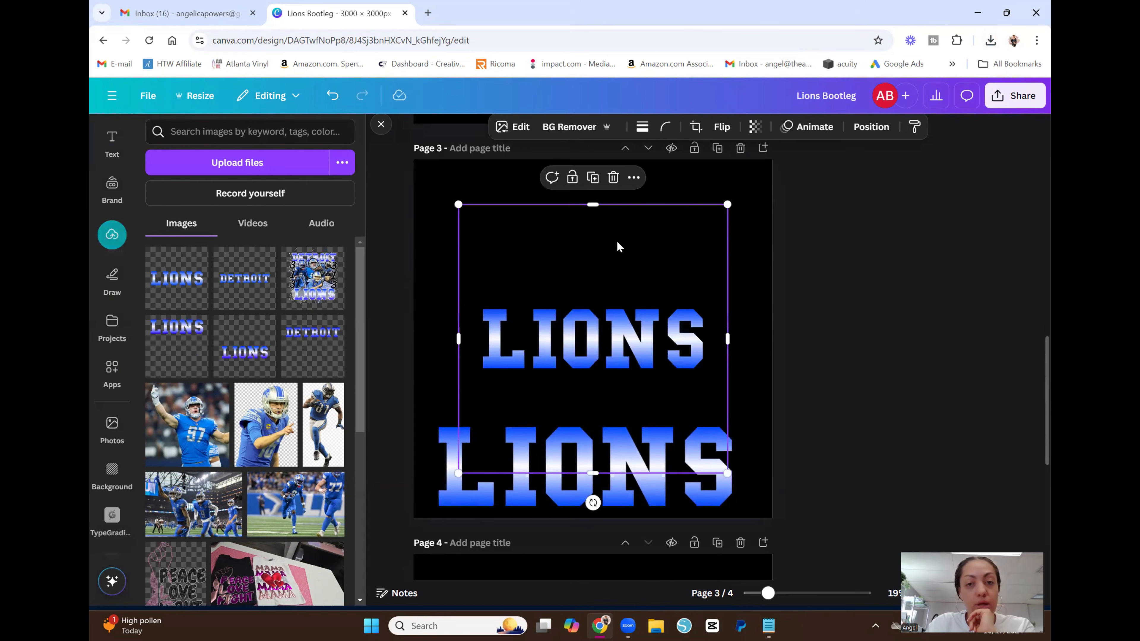
# - Crop the uploaded LIONS image closely around its lettering and move it to the upper part of page 3
pyautogui.click(693, 127)
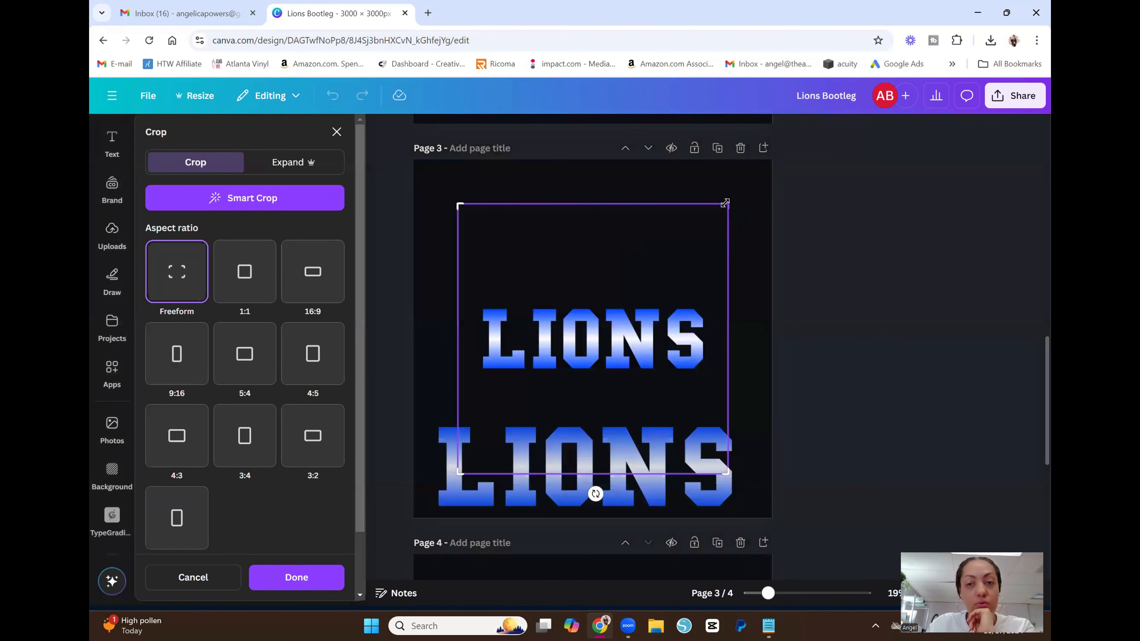
pyautogui.moveTo(725, 203); pyautogui.dragTo(710, 300)
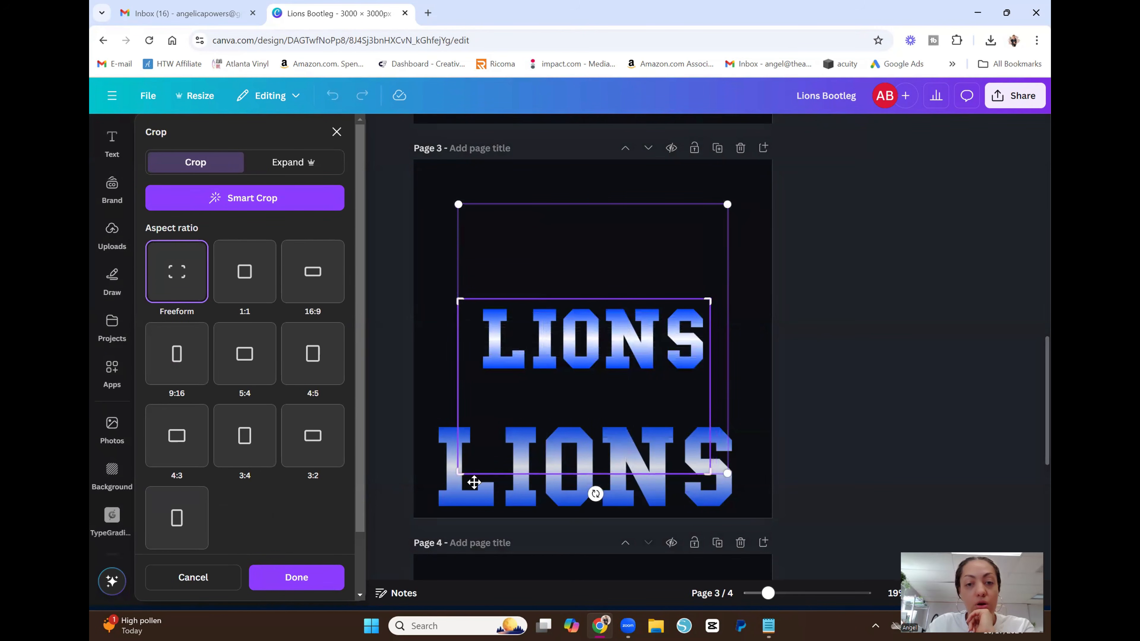
pyautogui.moveTo(462, 474); pyautogui.dragTo(479, 376)
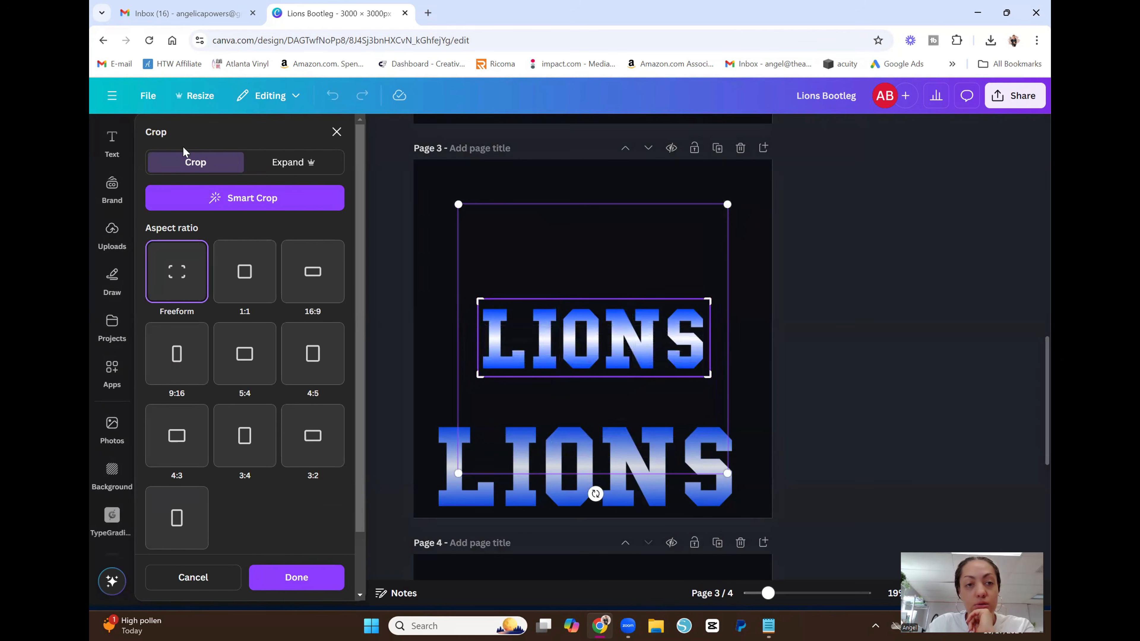
pyautogui.click(332, 579)
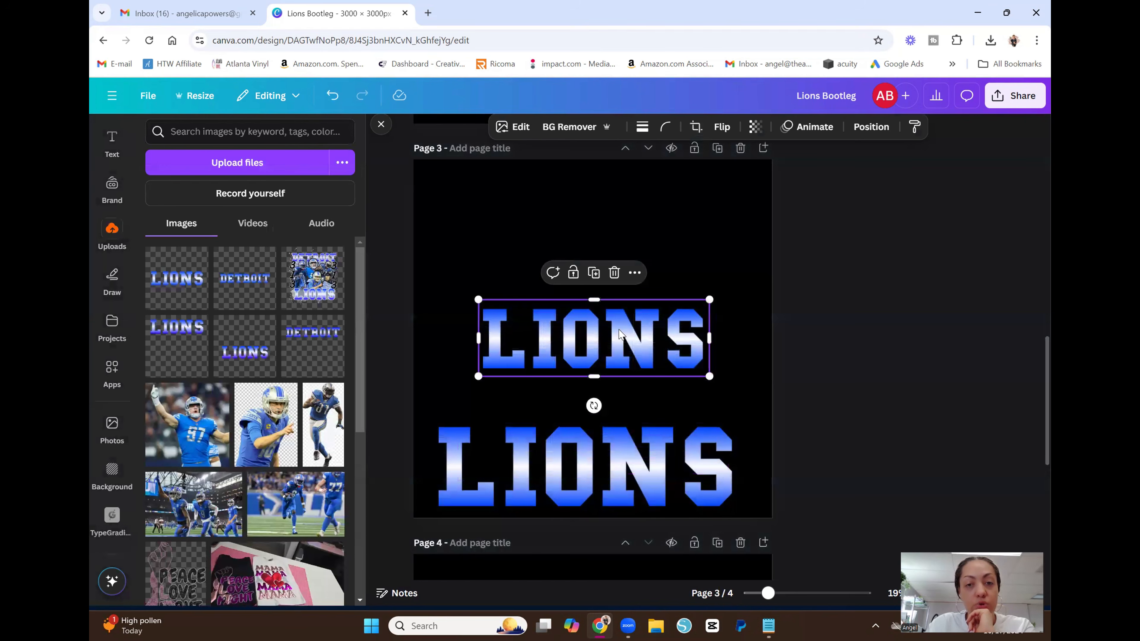
pyautogui.moveTo(587, 324); pyautogui.dragTo(588, 235)
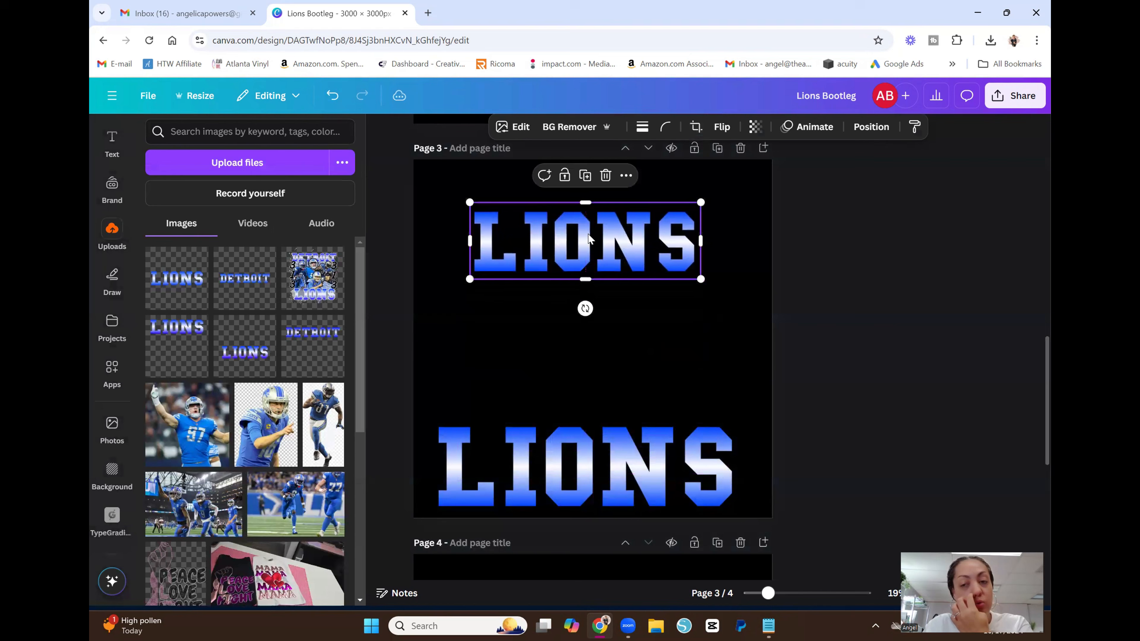
# - Give the upper LIONS image on page 3 an Outline shadow in #FFFFFF with size 15
pyautogui.click(515, 127)
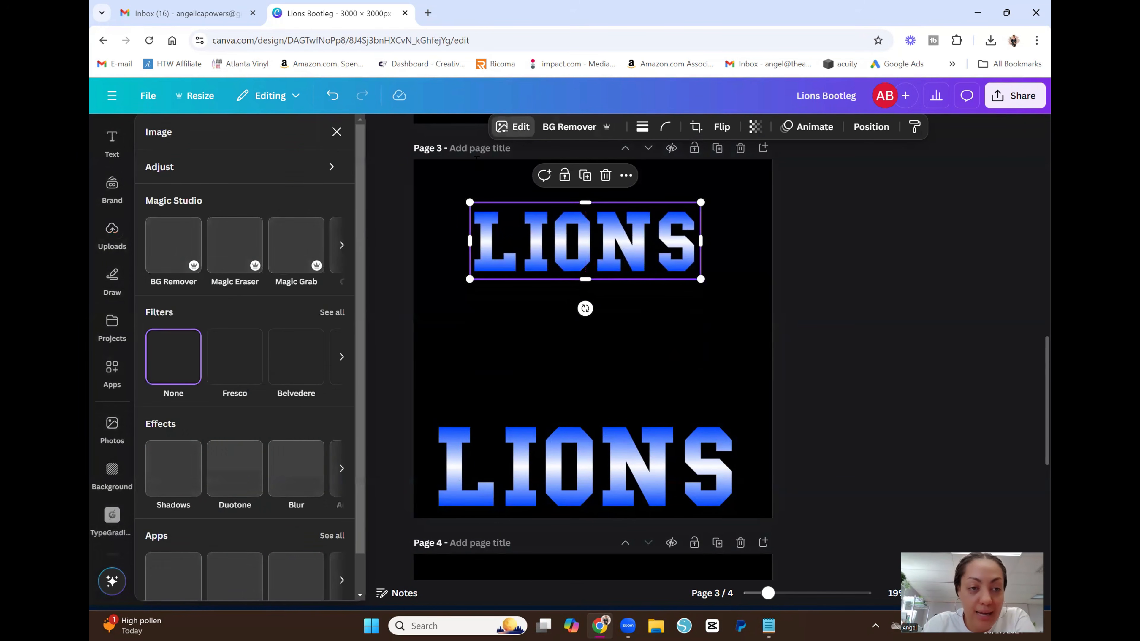
pyautogui.click(171, 472)
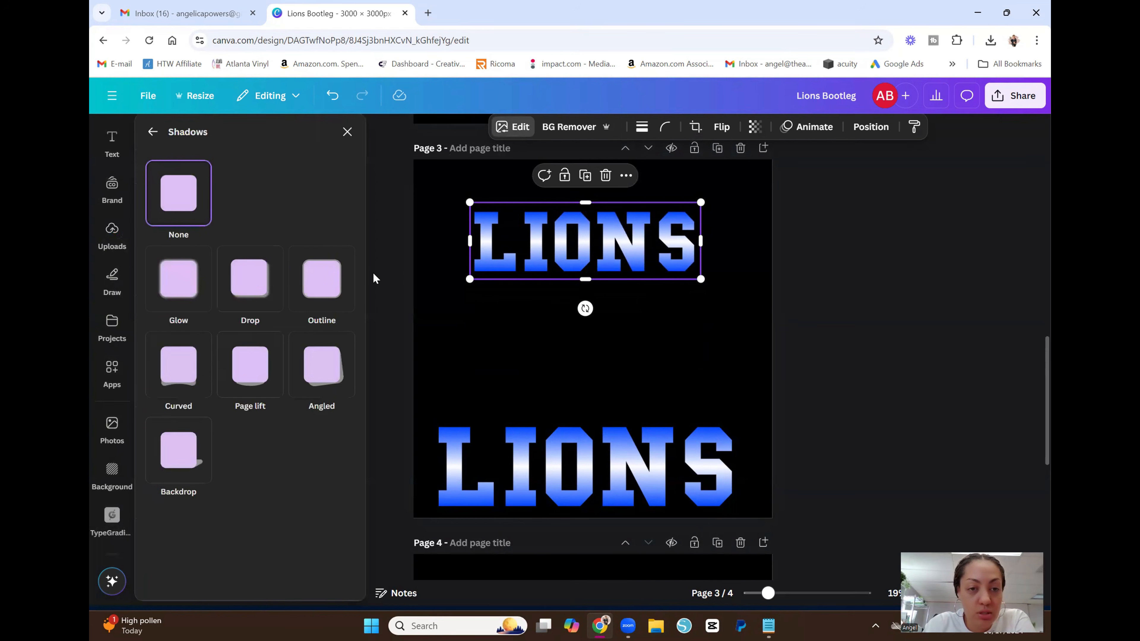
pyautogui.click(332, 296)
pyautogui.click(335, 556)
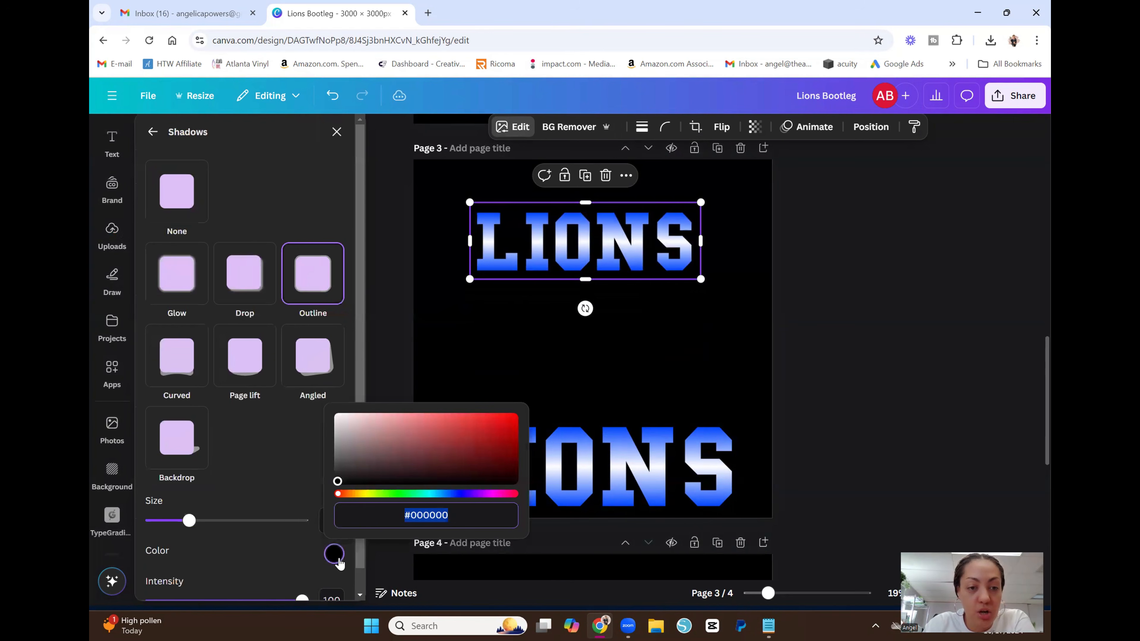
pyautogui.write('#ffffff')
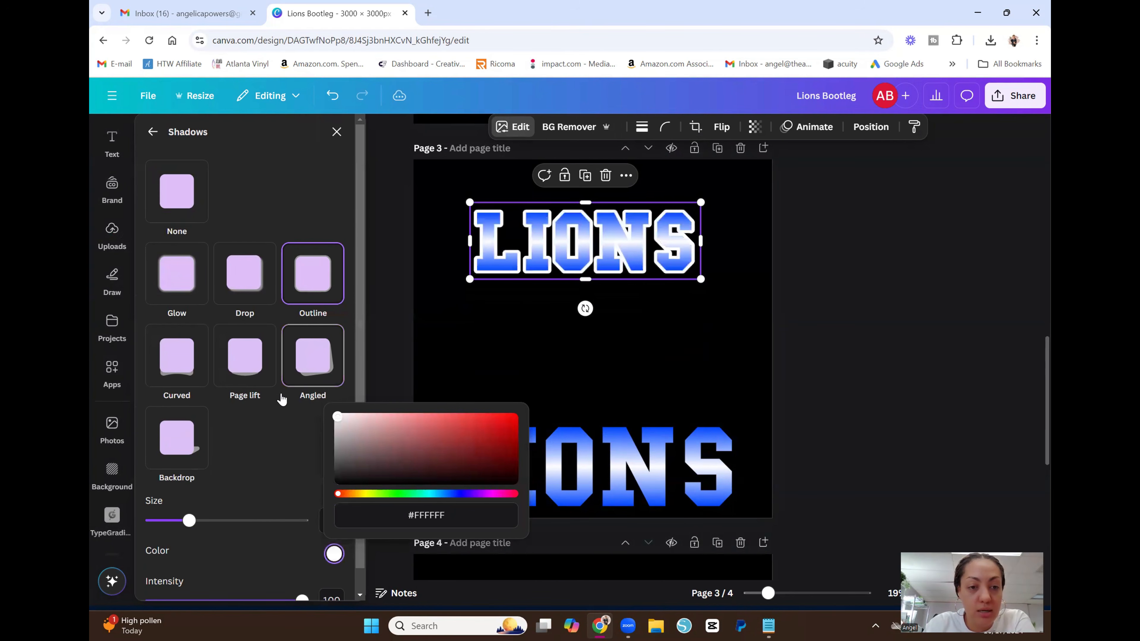
pyautogui.moveTo(186, 522); pyautogui.dragTo(174, 524)
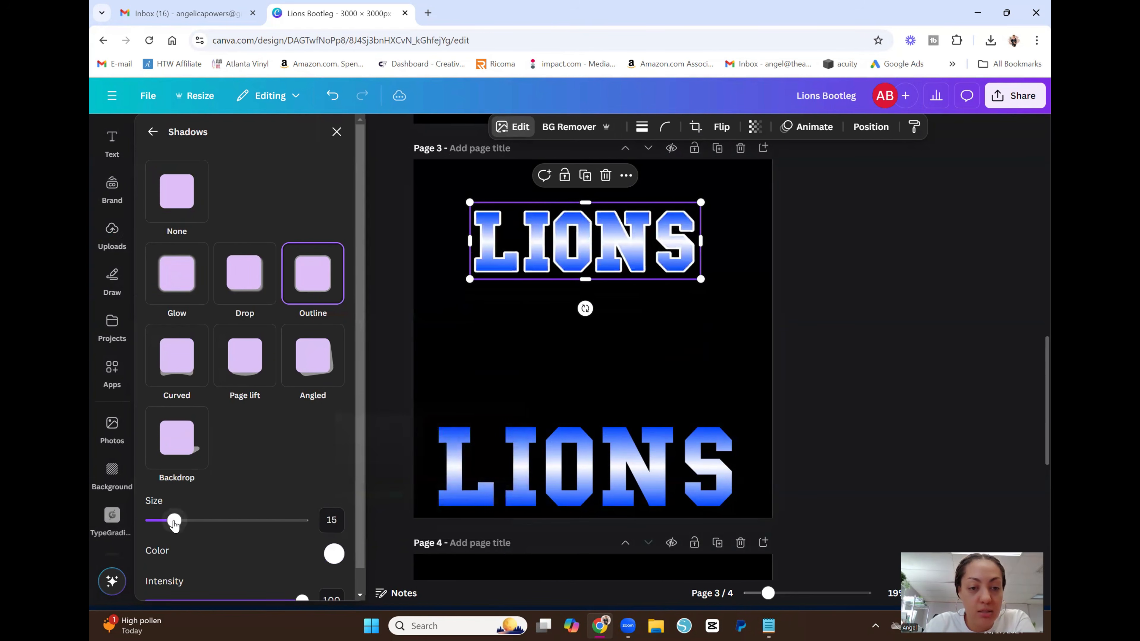
pyautogui.click(843, 323)
# - Move the LIONS image from page 3 onto page 2, horizontally centered below the players
pyautogui.scroll(2, 847, 319)
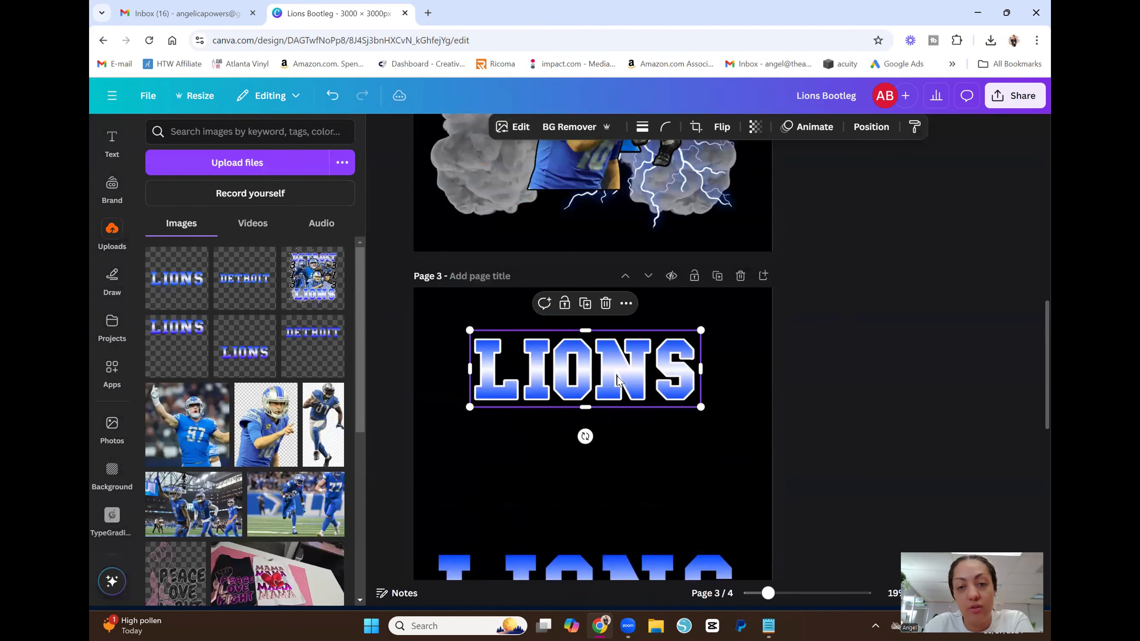
pyautogui.moveTo(592, 378); pyautogui.dragTo(605, 202)
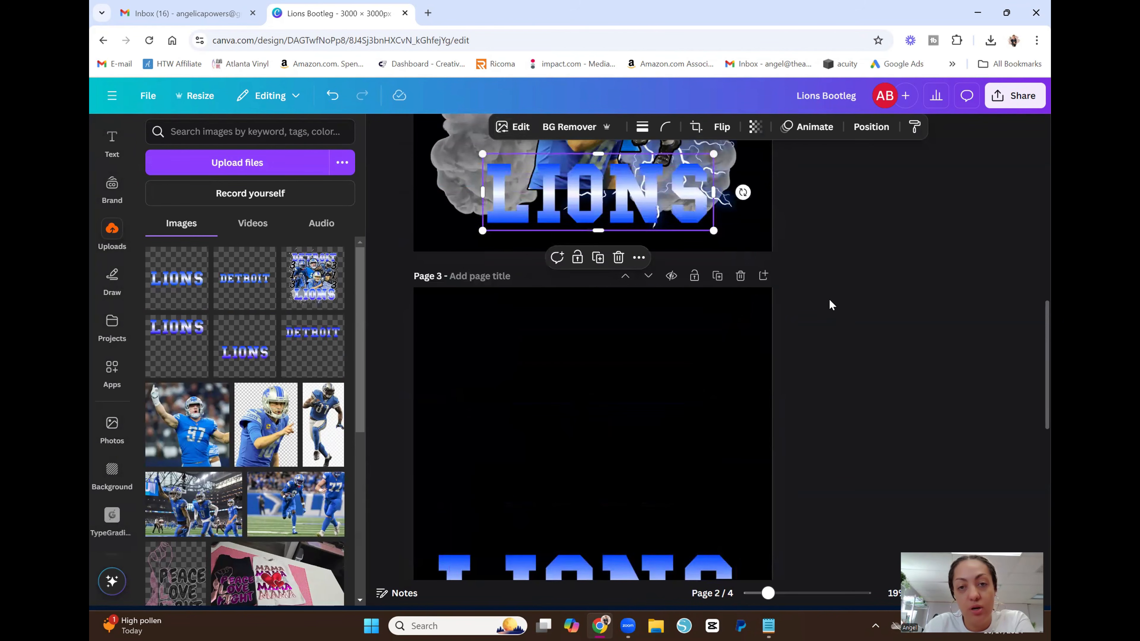
pyautogui.scroll(4, 853, 323)
pyautogui.scroll(3, 851, 322)
pyautogui.click(871, 448)
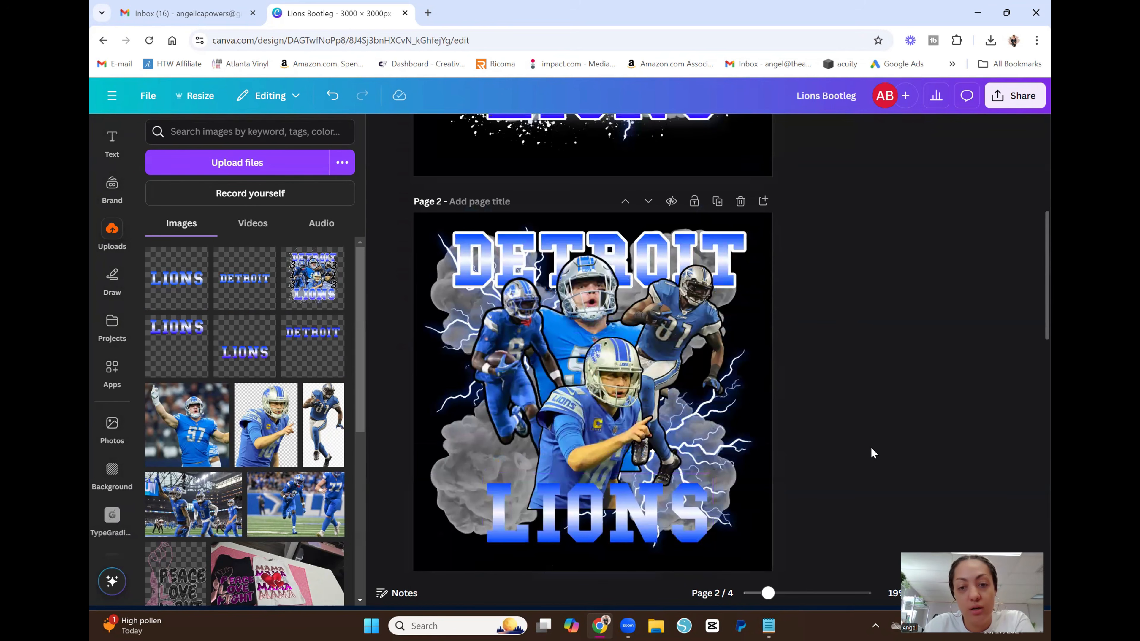
pyautogui.scroll(1, 879, 422)
pyautogui.scroll(-3, 817, 415)
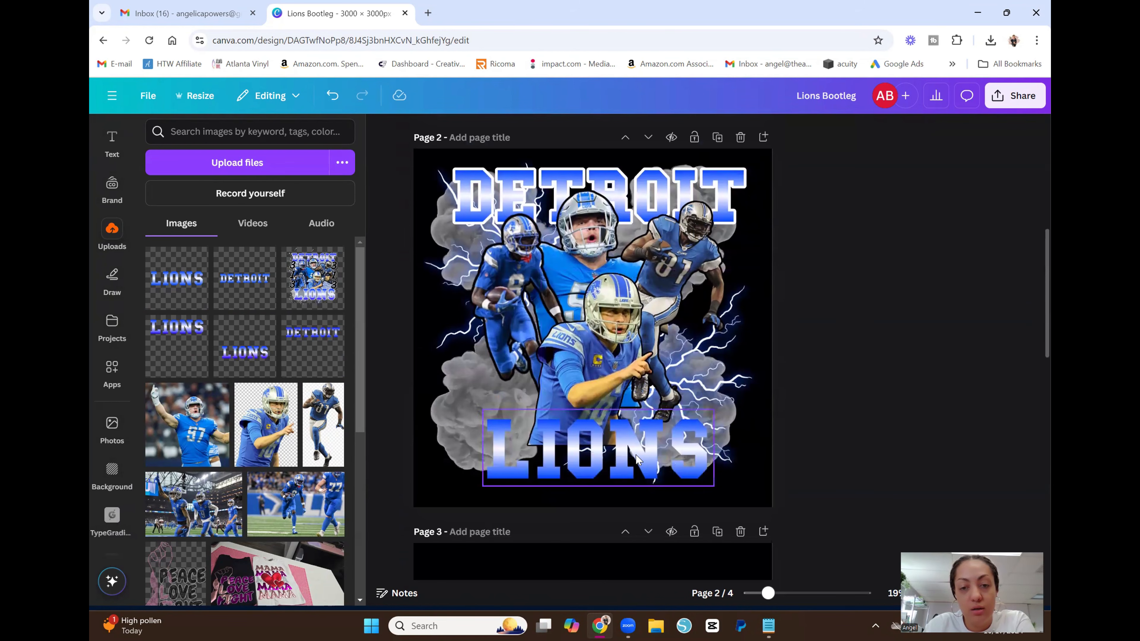
pyautogui.moveTo(636, 455); pyautogui.dragTo(631, 457)
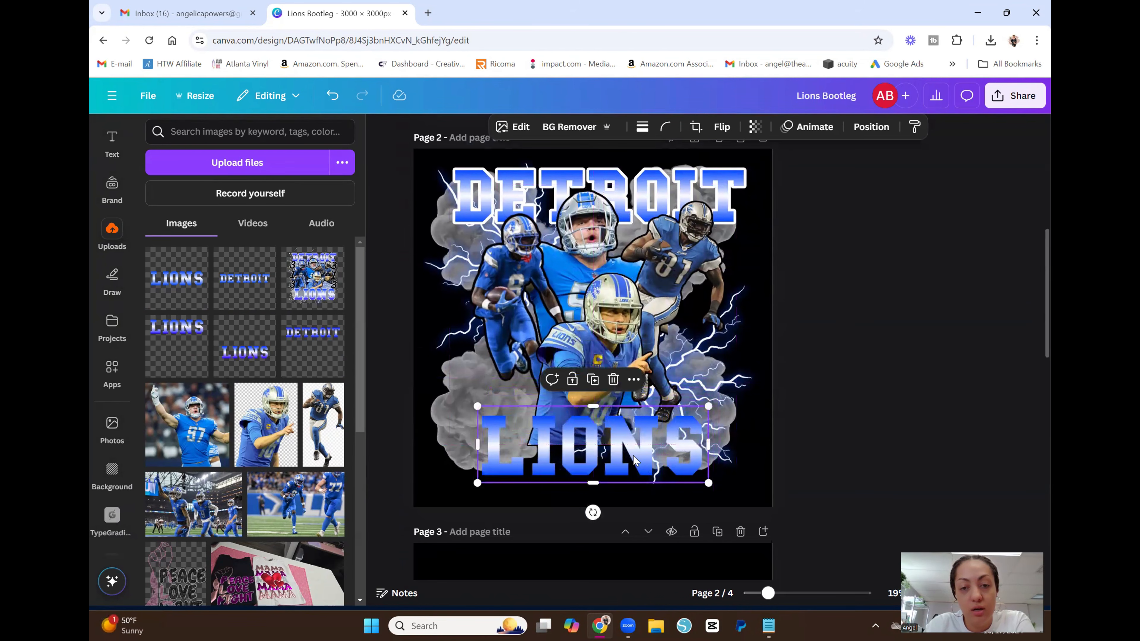
# - Give the LIONS image on page 2 a white Outline shadow with size 15
pyautogui.click(513, 127)
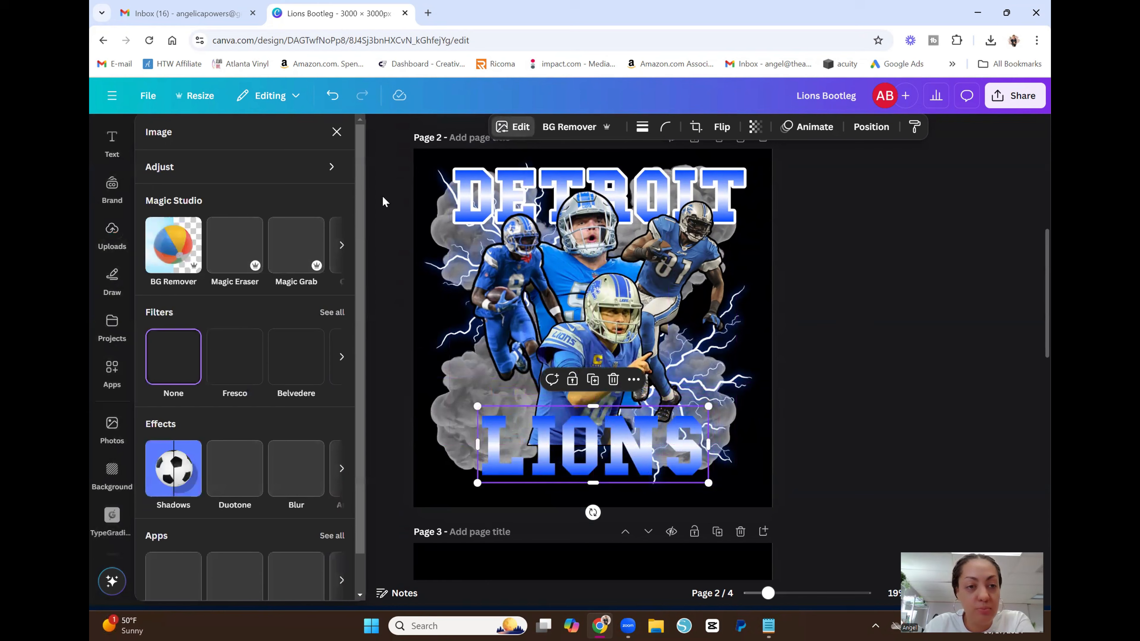
pyautogui.click(215, 455)
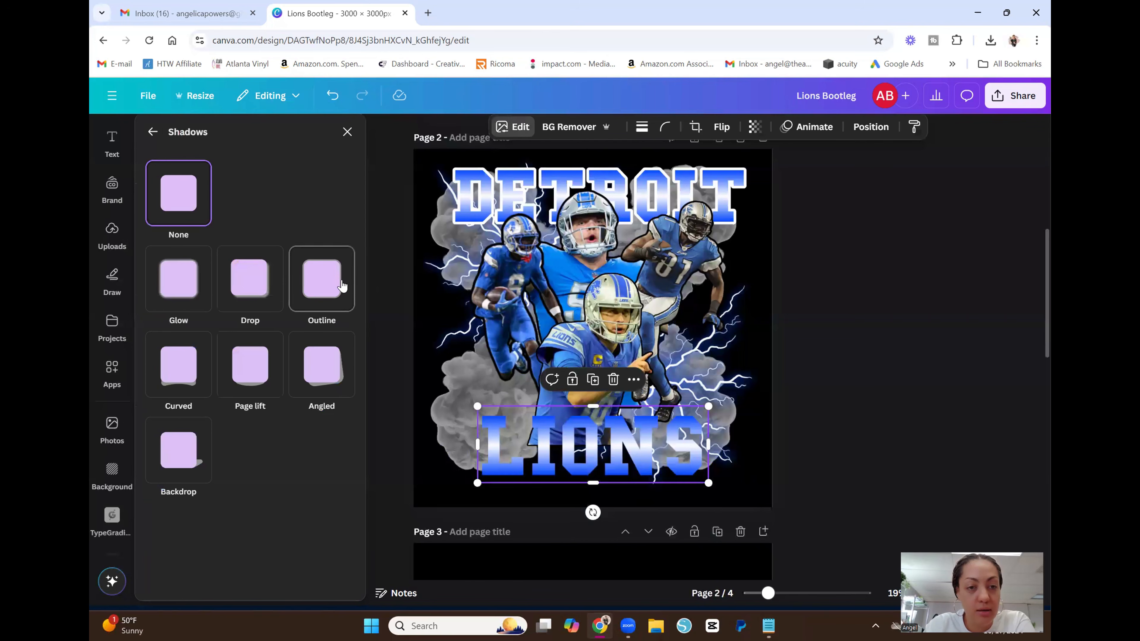
pyautogui.click(313, 274)
pyautogui.click(334, 553)
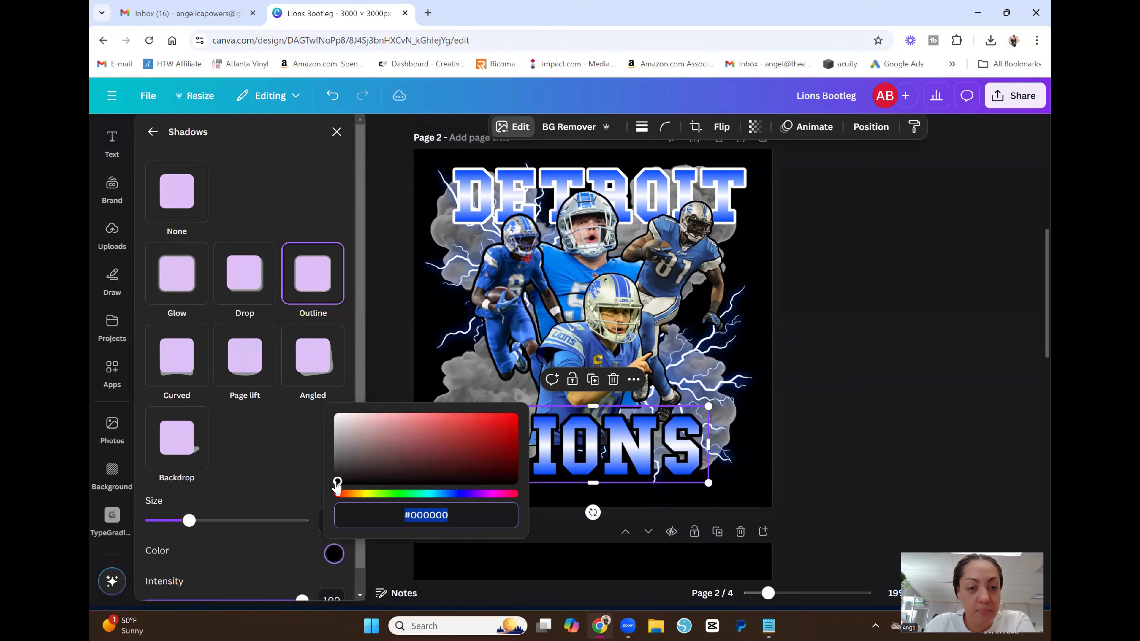
pyautogui.moveTo(337, 483); pyautogui.dragTo(292, 386)
pyautogui.moveTo(190, 521); pyautogui.dragTo(174, 522)
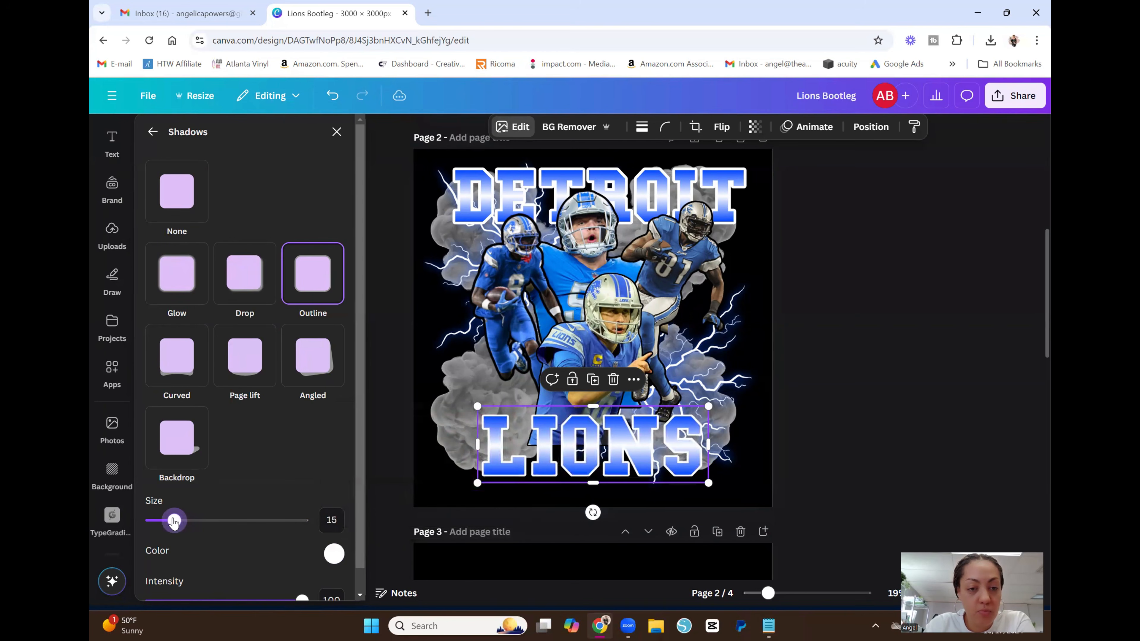
pyautogui.scroll(-1, 347, 387)
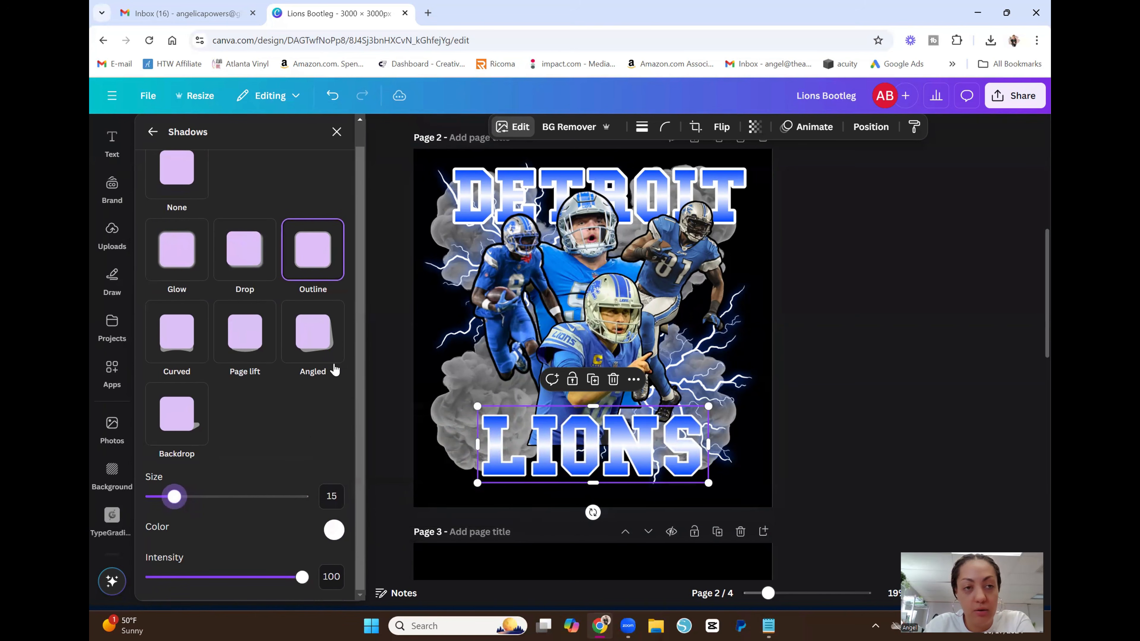
pyautogui.click(395, 200)
pyautogui.click(981, 283)
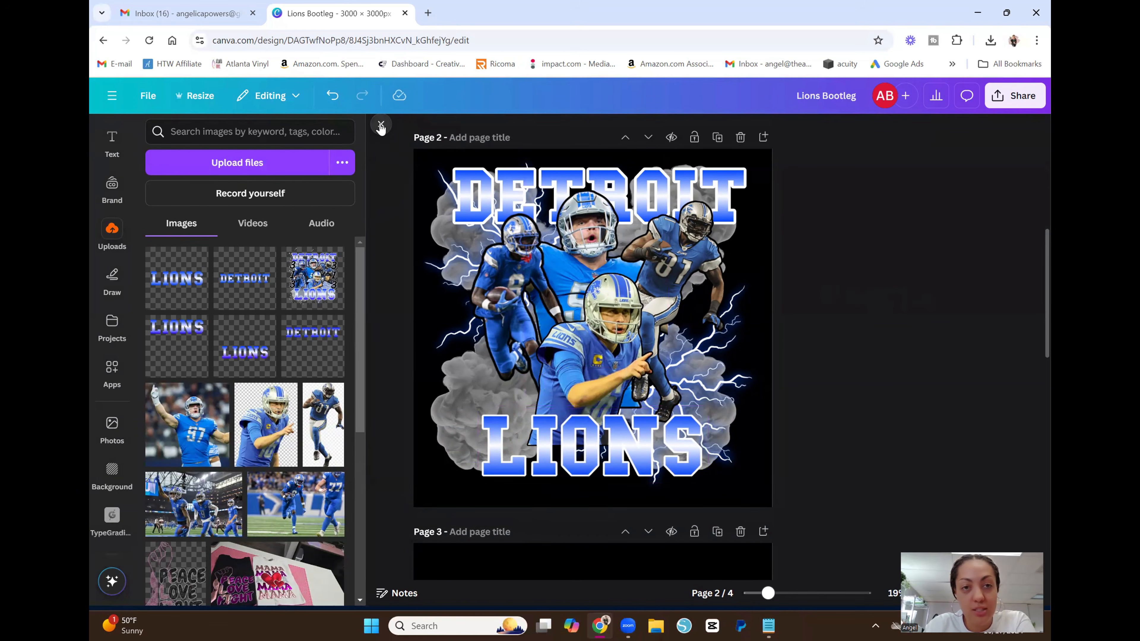
pyautogui.click(380, 126)
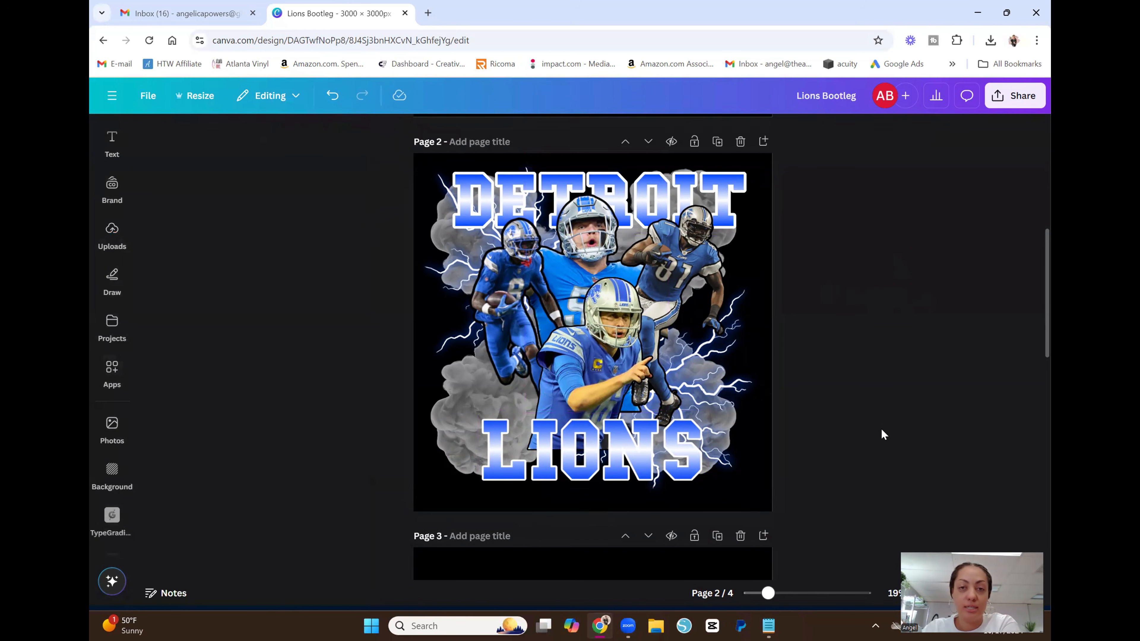
# - Compare with the page 1 design and enlarge page 2's LIONS image to about the width of the DETROIT lettering
pyautogui.scroll(5, 881, 435)
pyautogui.scroll(1, 879, 435)
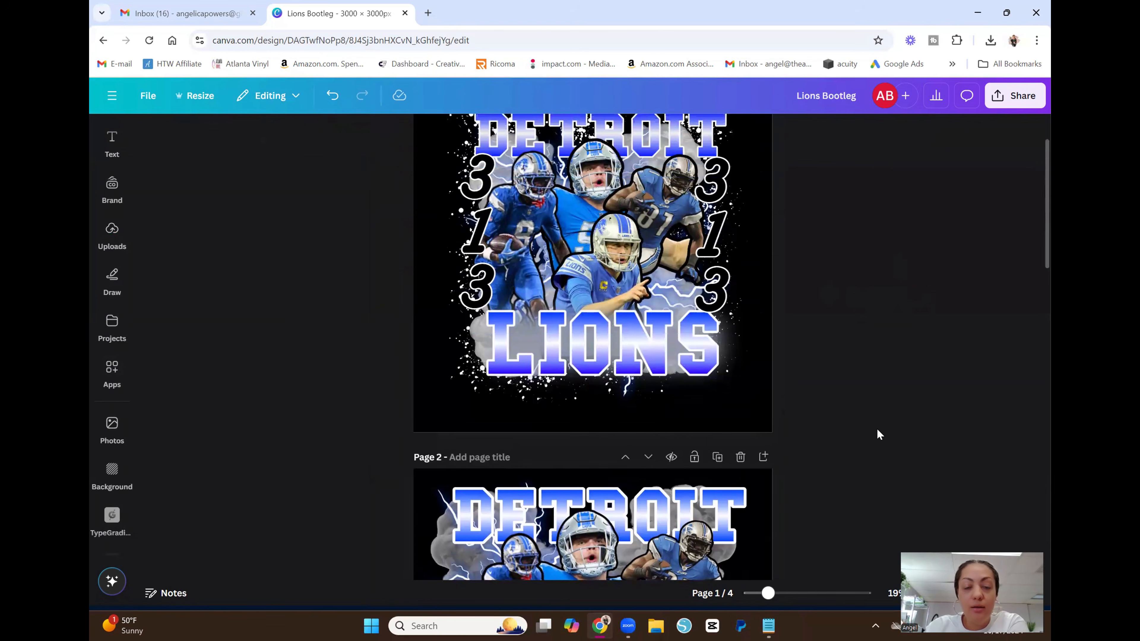
pyautogui.scroll(-5, 926, 377)
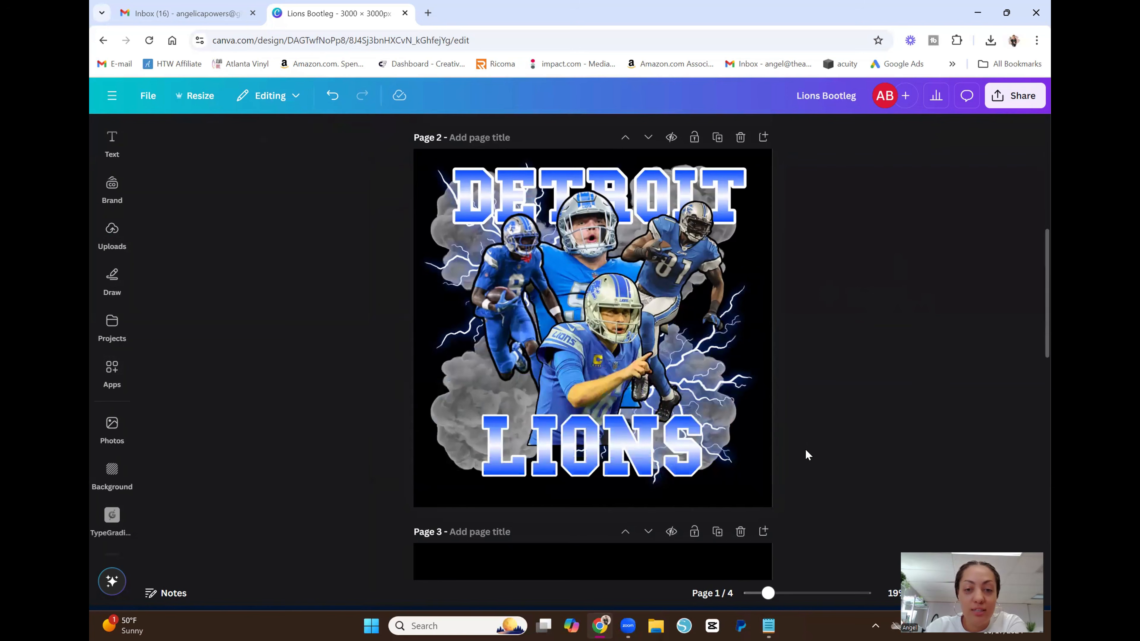
pyautogui.moveTo(640, 459); pyautogui.dragTo(610, 448)
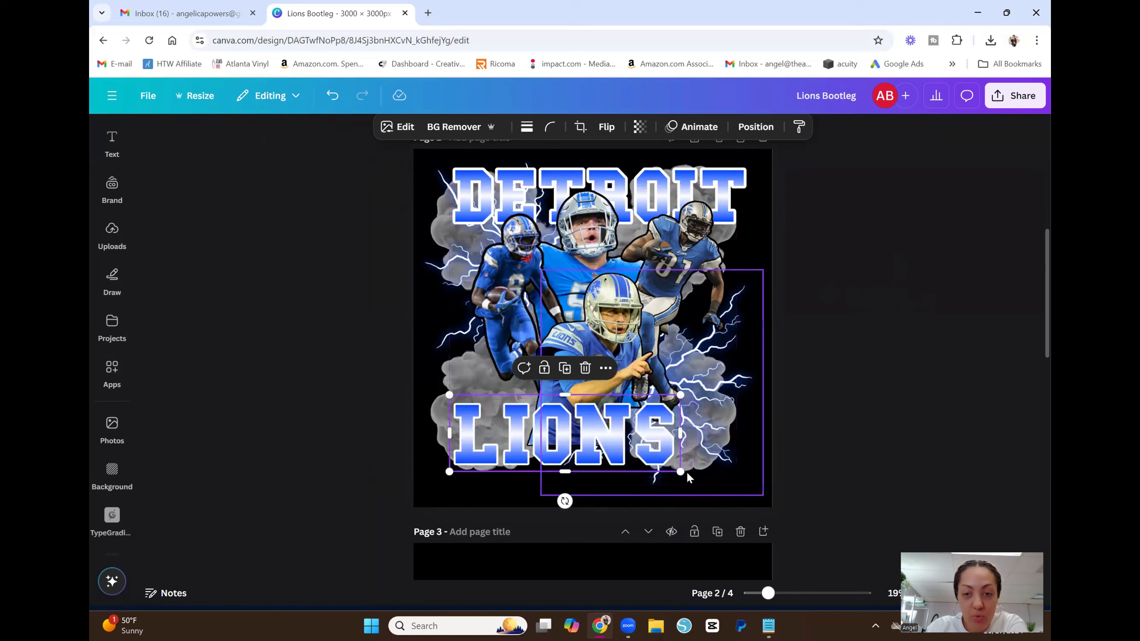
pyautogui.moveTo(725, 477); pyautogui.dragTo(762, 493)
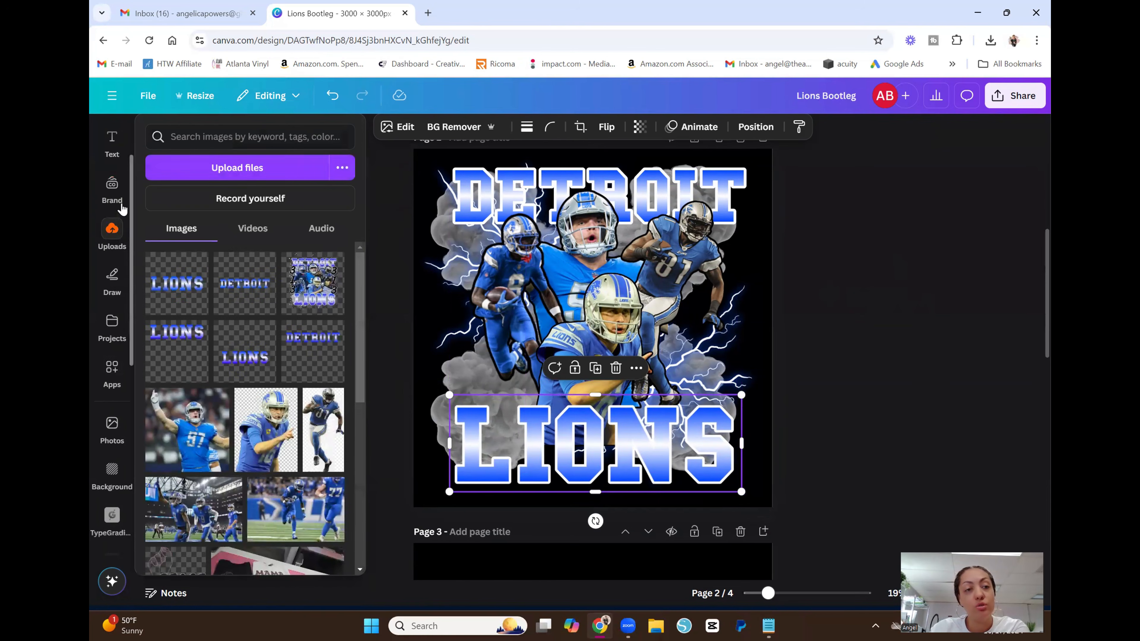
# - Add the recently used white rectangle glow shadow graphic to page 2 and place it just above the LIONS lettering
pyautogui.scroll(2, 117, 171)
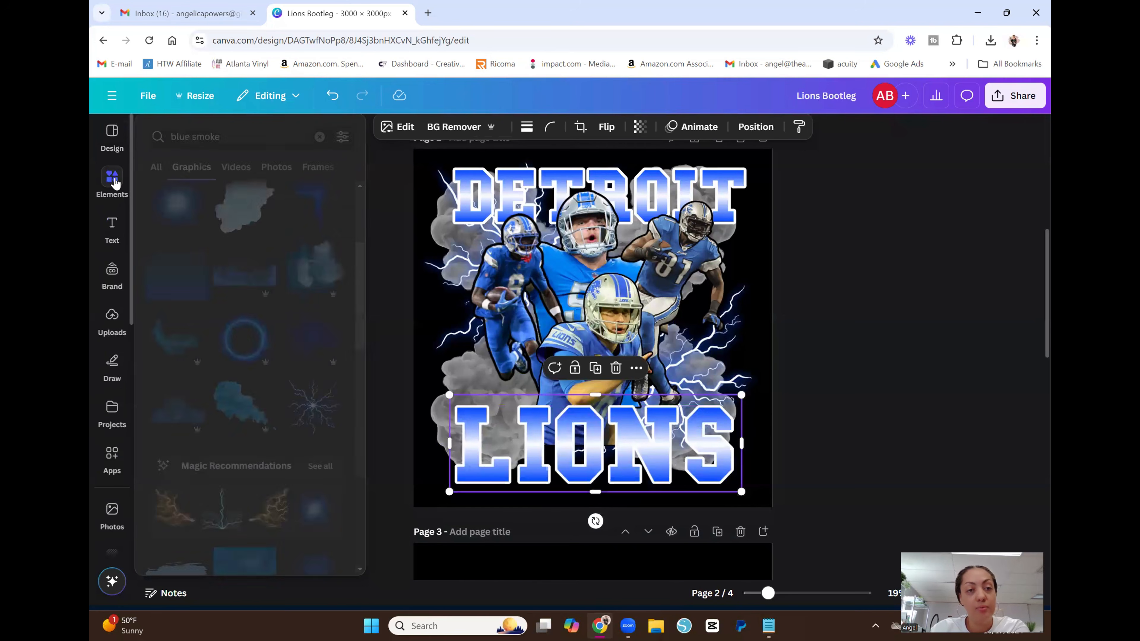
pyautogui.click(120, 182)
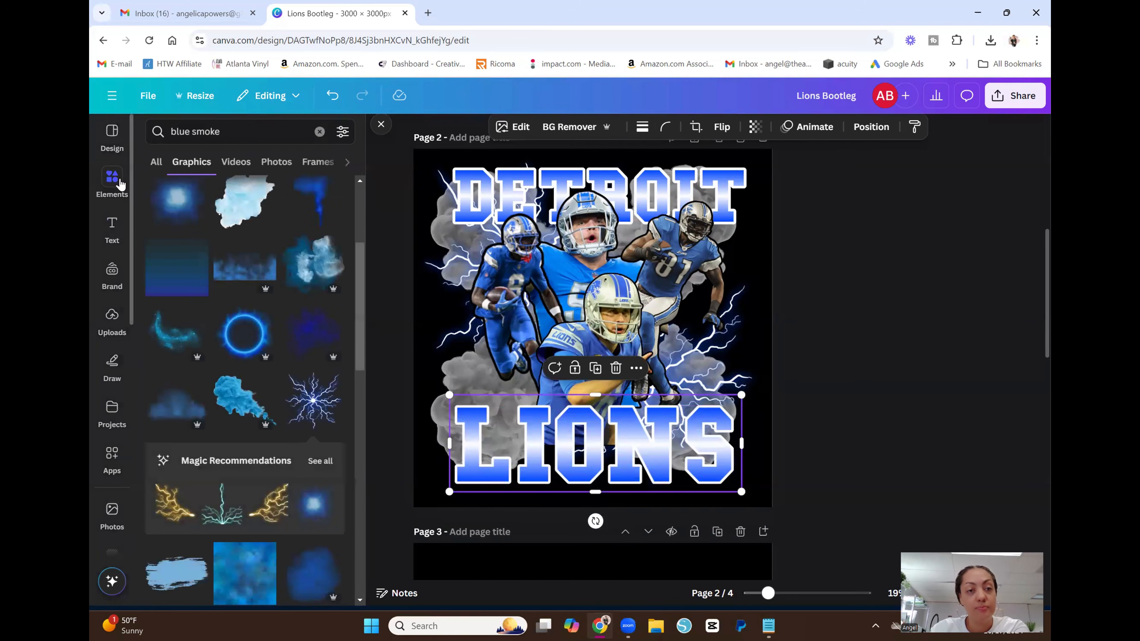
pyautogui.click(319, 134)
pyautogui.click(331, 199)
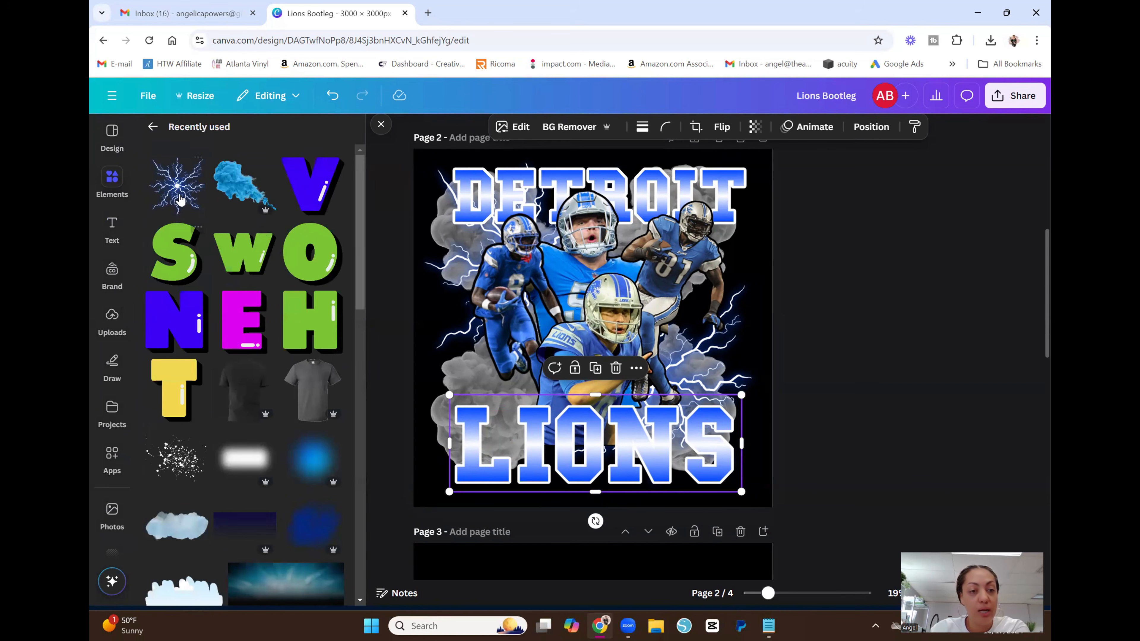
pyautogui.click(241, 461)
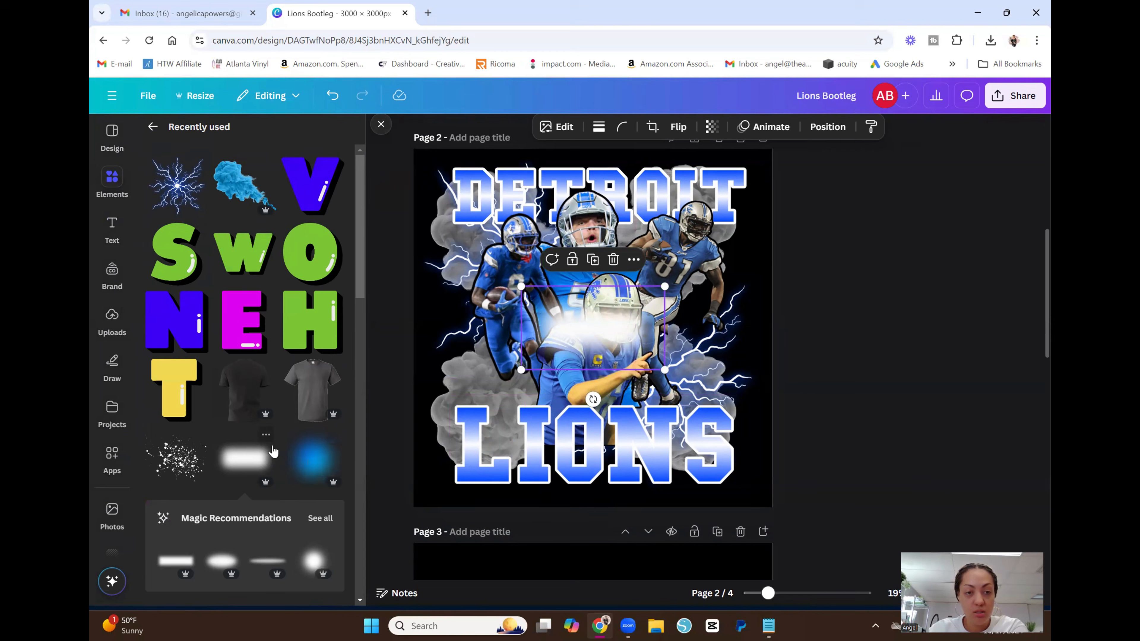
pyautogui.click(266, 437)
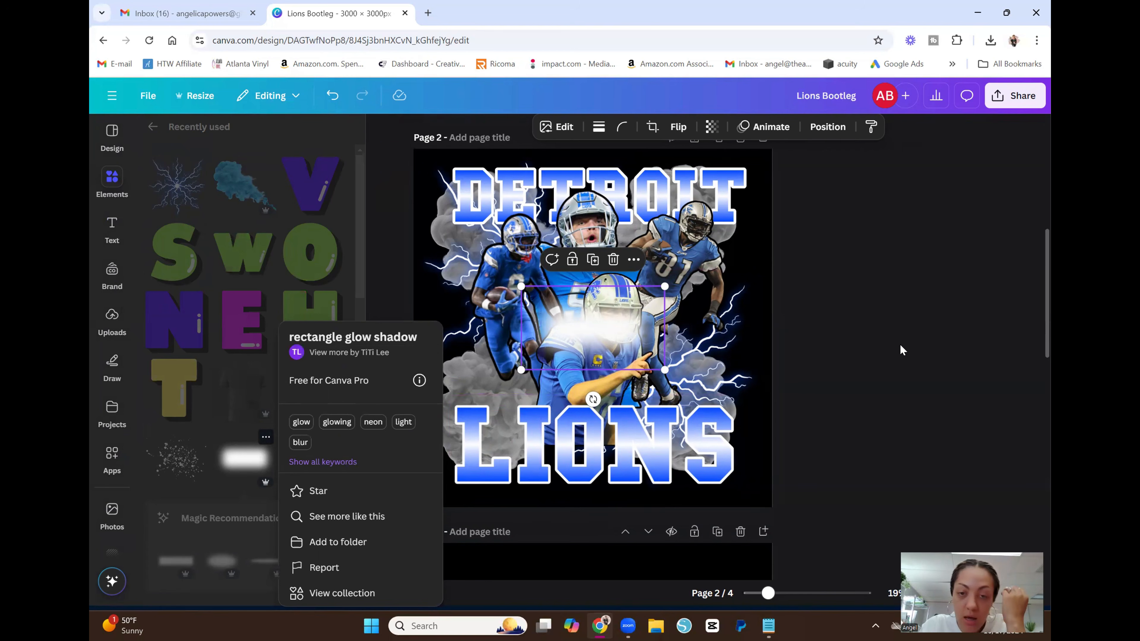
pyautogui.click(884, 353)
pyautogui.moveTo(596, 332); pyautogui.dragTo(568, 387)
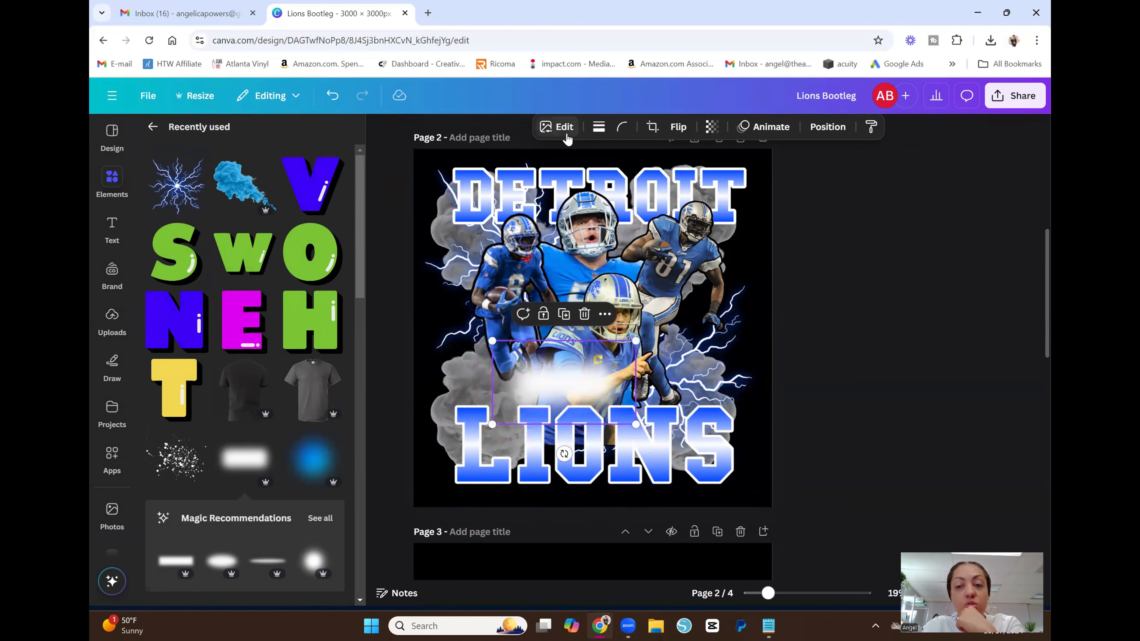
# - Apply the Mono duotone effect to the rectangle glow graphic
pyautogui.click(556, 130)
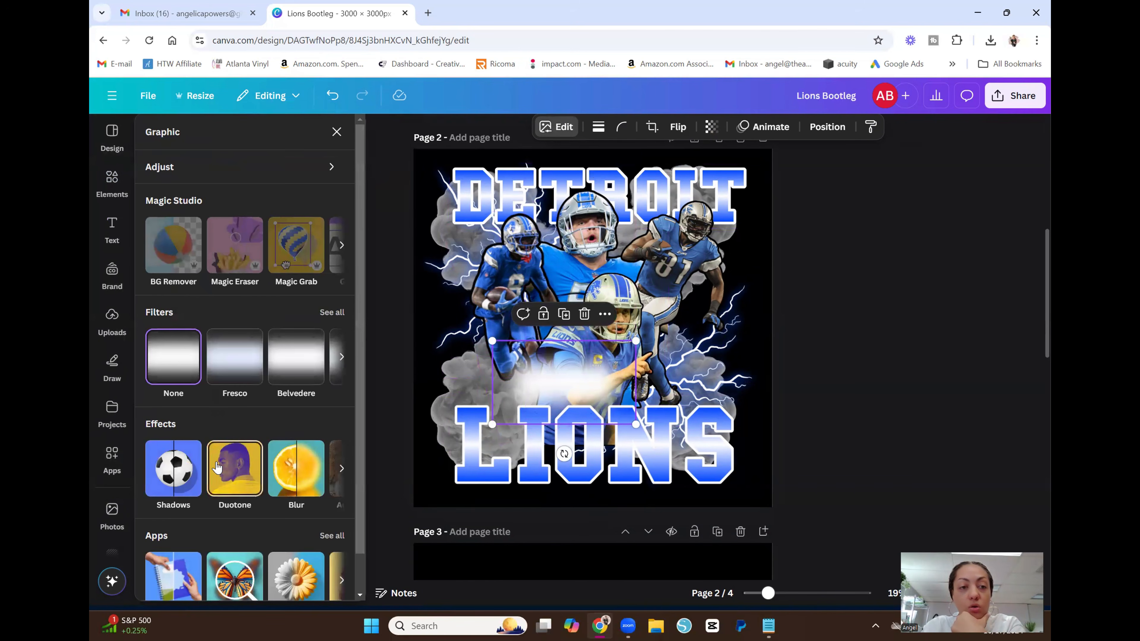
pyautogui.click(235, 469)
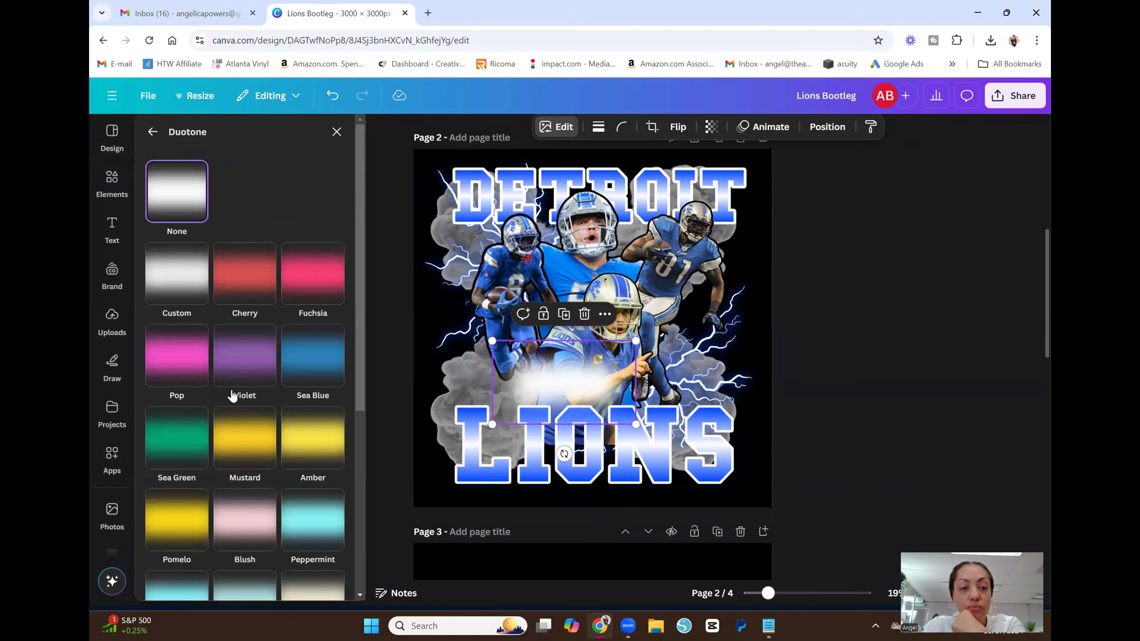
pyautogui.scroll(-5, 238, 390)
pyautogui.scroll(-1, 240, 383)
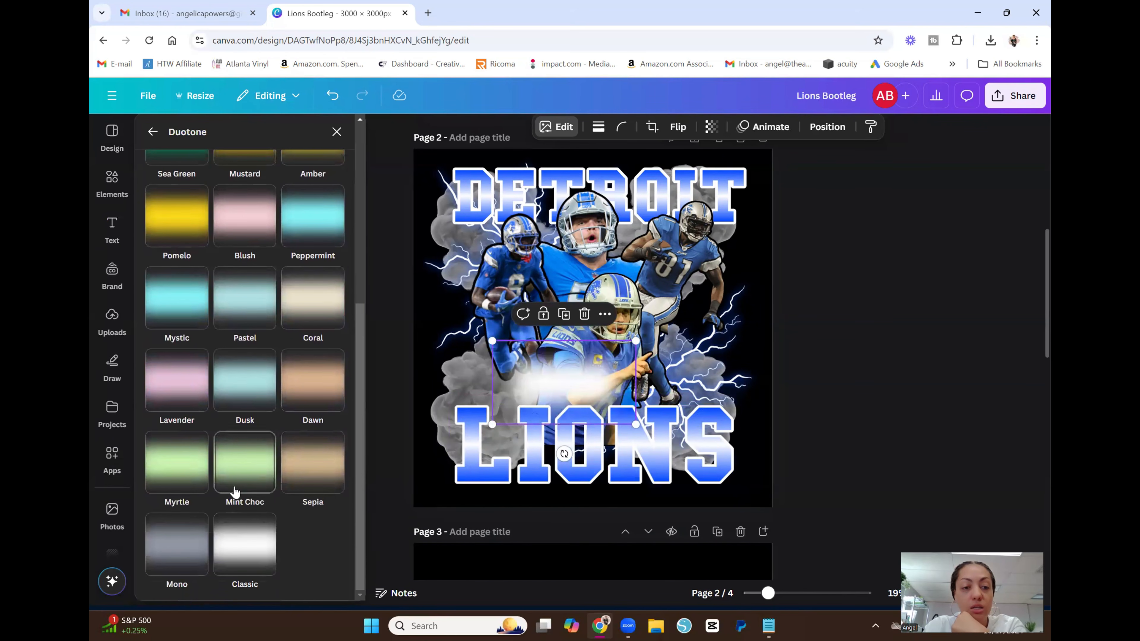
pyautogui.click(181, 545)
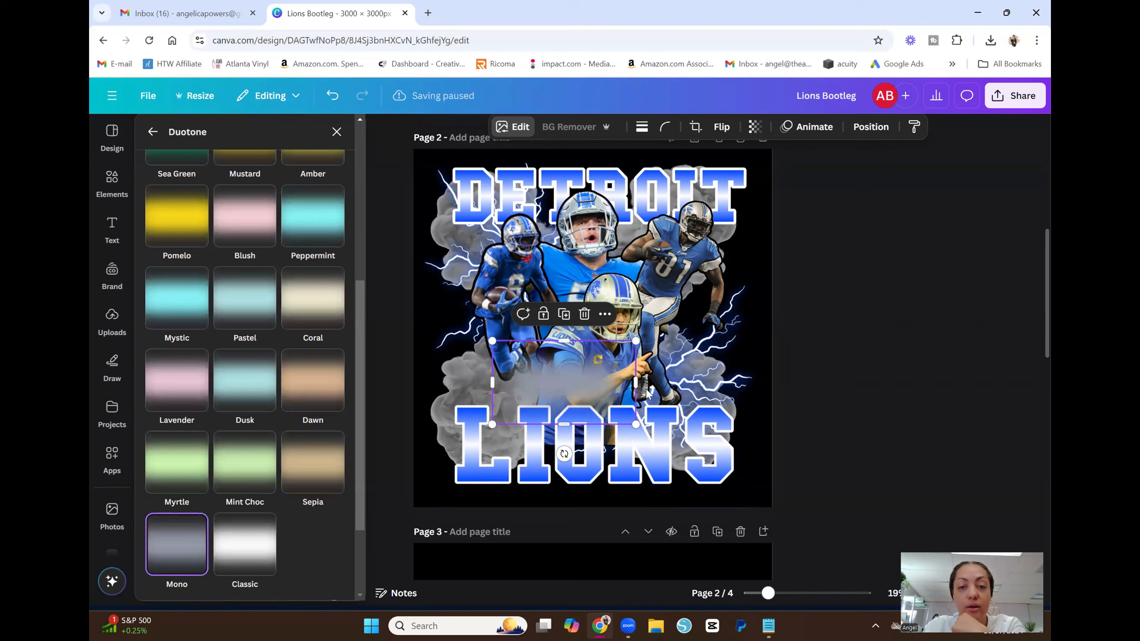
# - Enlarge the glow to about 1680 × 979 px over the first letters of LIONS and send it one layer backward behind the lettering
pyautogui.moveTo(590, 382); pyautogui.dragTo(558, 433)
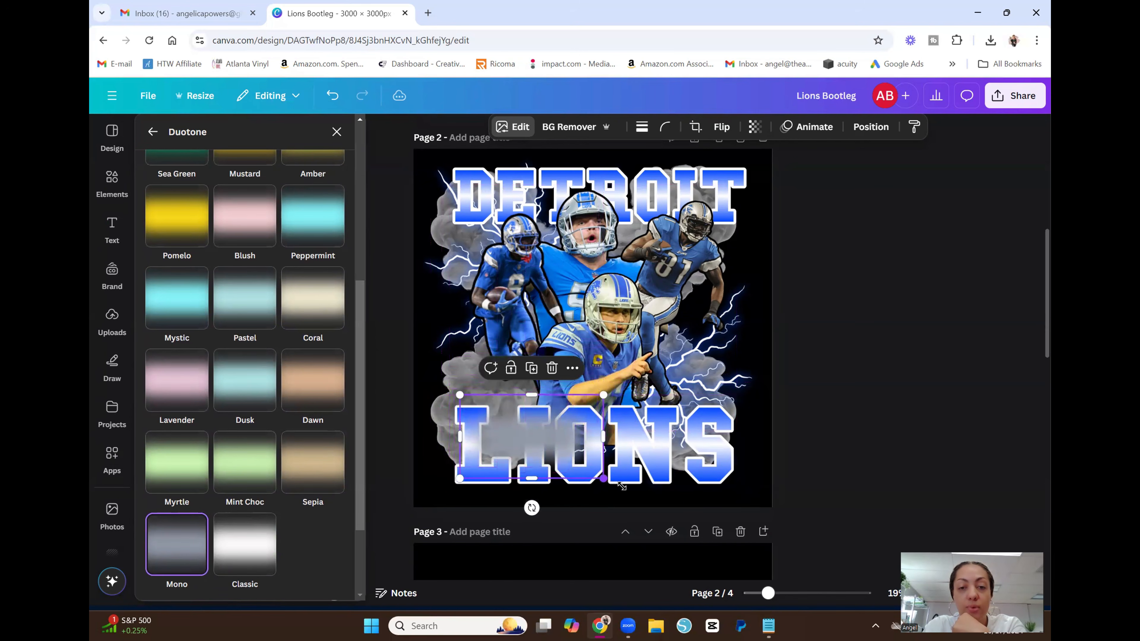
pyautogui.moveTo(604, 479); pyautogui.dragTo(661, 513)
pyautogui.moveTo(559, 459)
pyautogui.mouseDown()
pyautogui.moveTo(550, 449)
pyautogui.moveTo(578, 452)
pyautogui.moveTo(549, 449)
pyautogui.mouseUp()
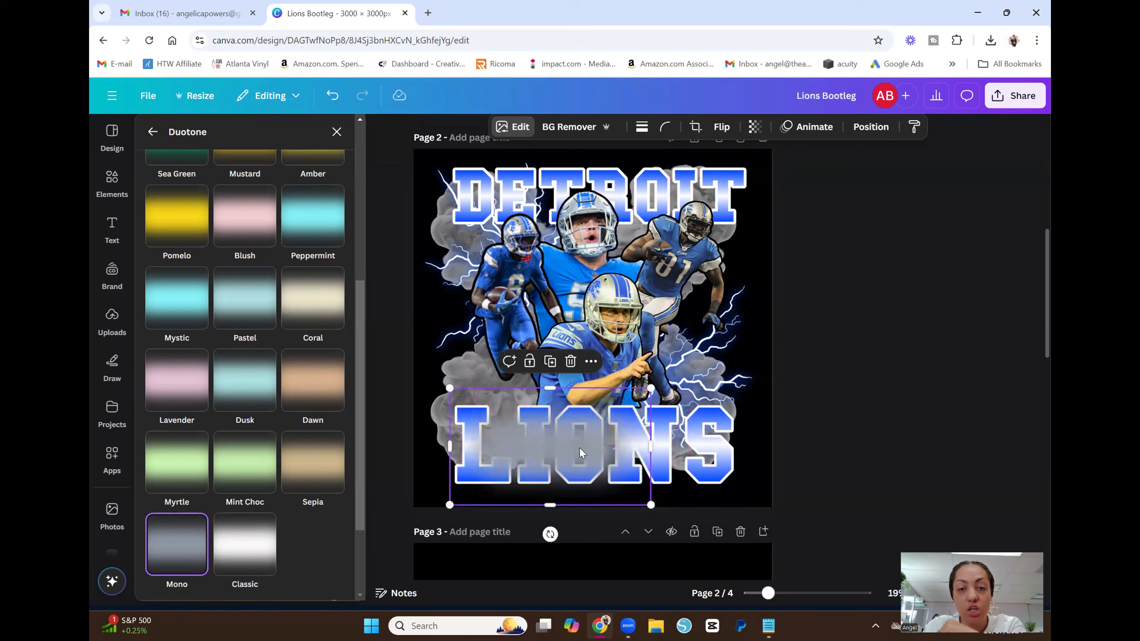
pyautogui.click(881, 135)
pyautogui.click(316, 199)
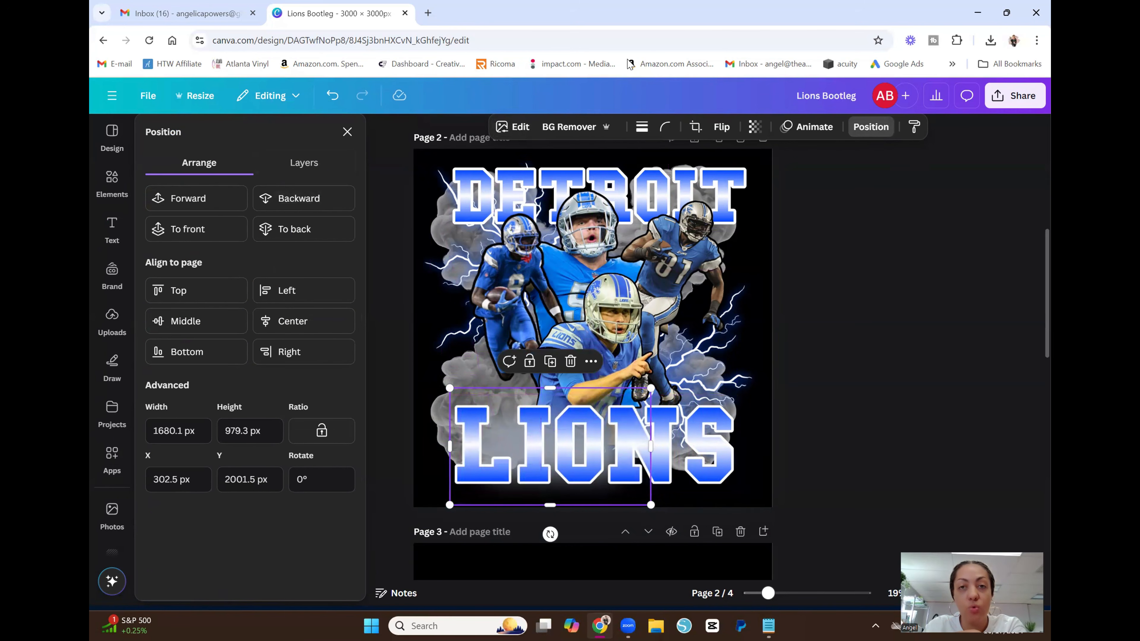
# - Duplicate the rectangle glow, place the copy over the later letters of LIONS and send it one layer backward behind the lettering
pyautogui.click(551, 362)
pyautogui.moveTo(594, 458); pyautogui.dragTo(654, 458)
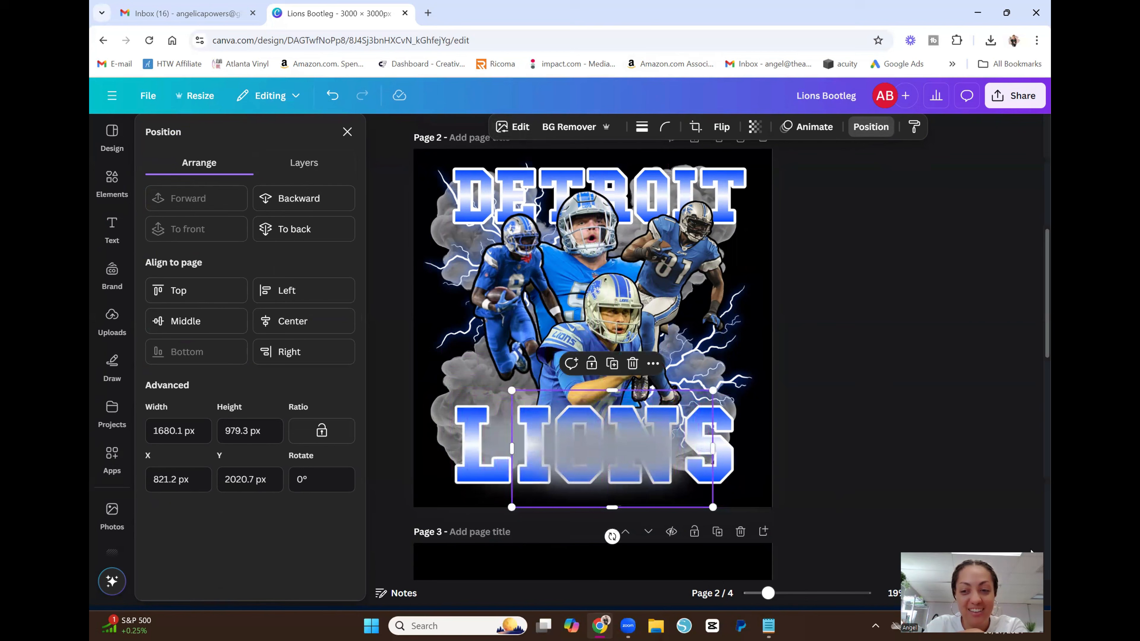
pyautogui.moveTo(1031, 553)
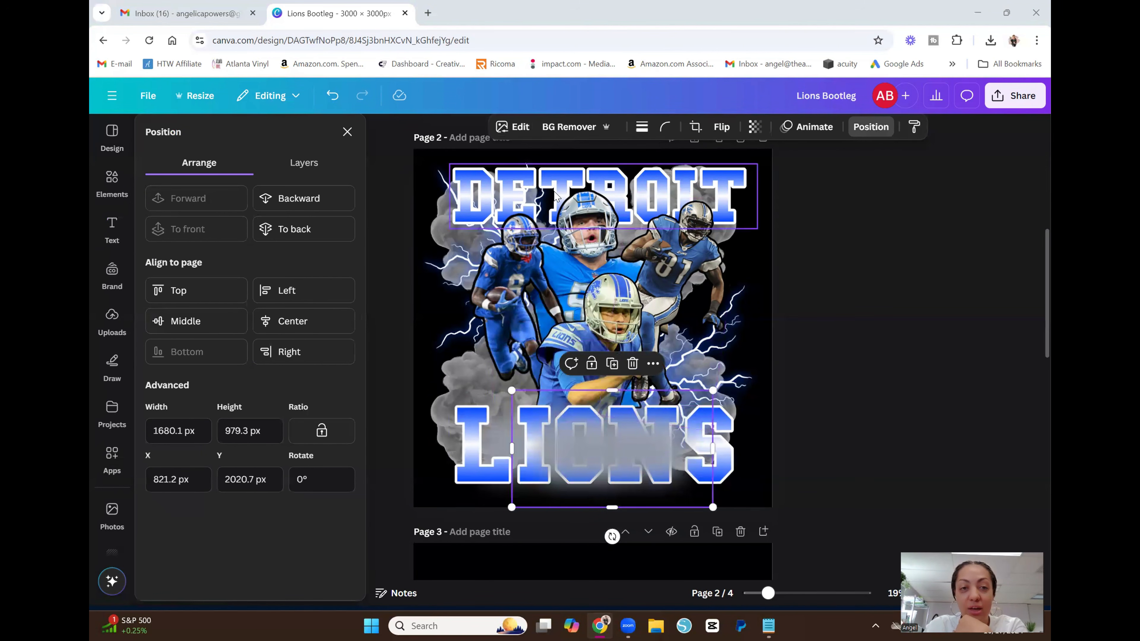
pyautogui.click(307, 209)
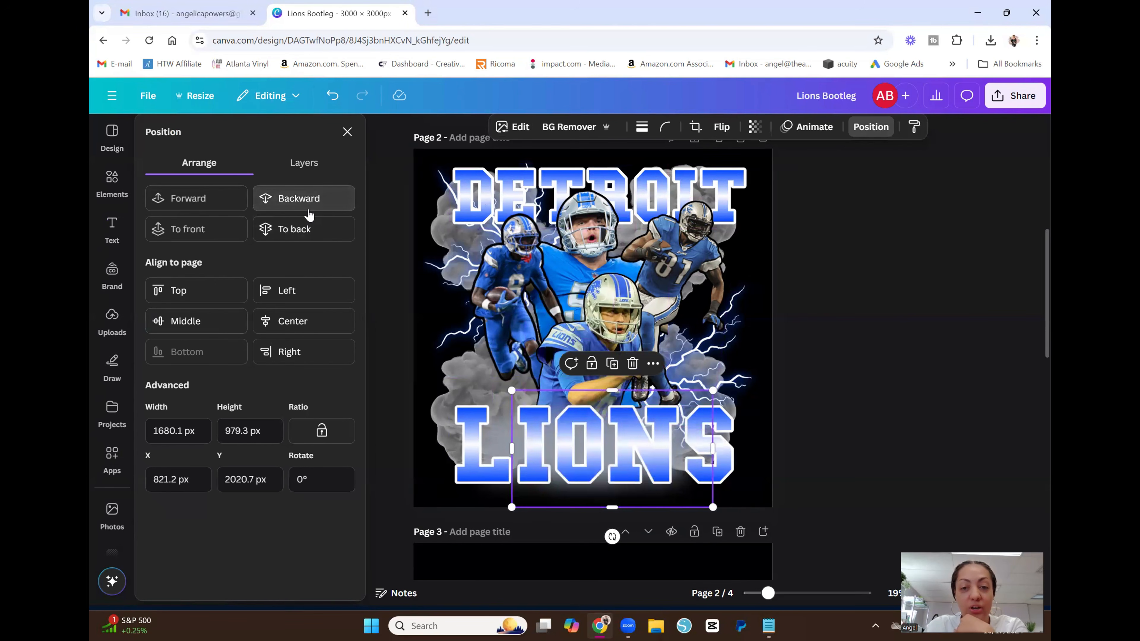
pyautogui.click(935, 421)
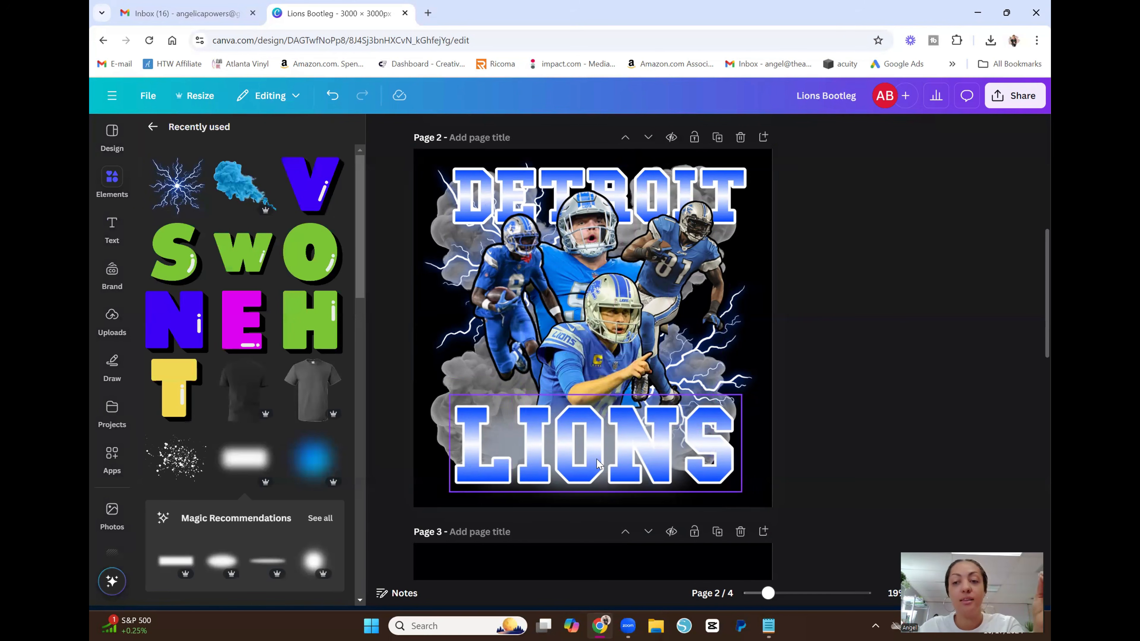
# - Review the page 2 design and compare it with the page 1 design for elements still missing
pyautogui.scroll(-2, 646, 411)
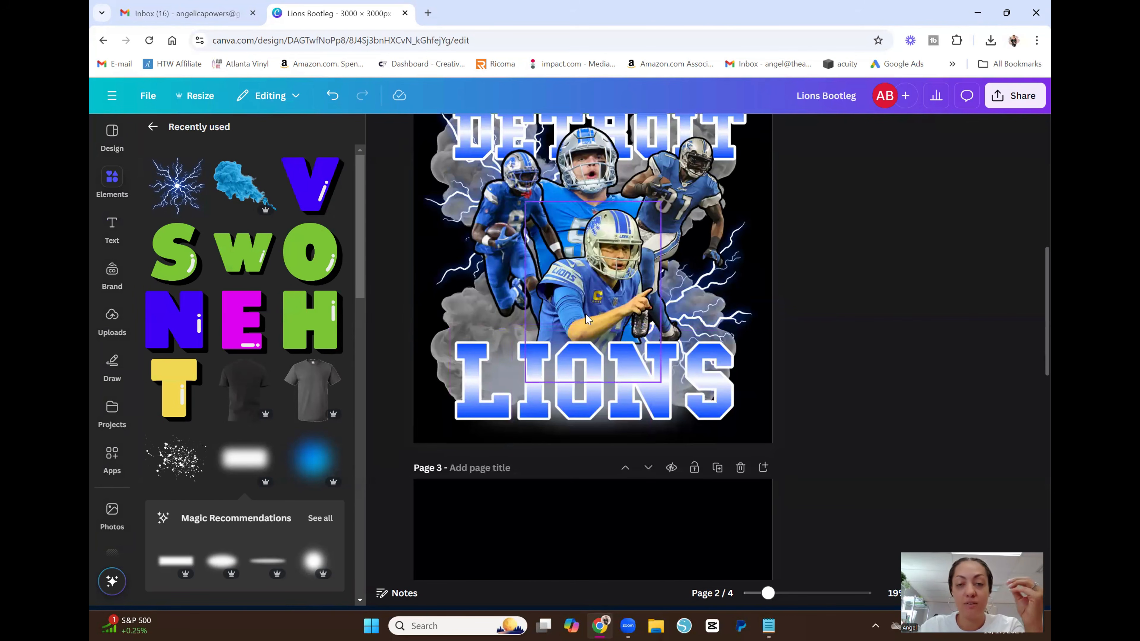
pyautogui.scroll(2, 774, 349)
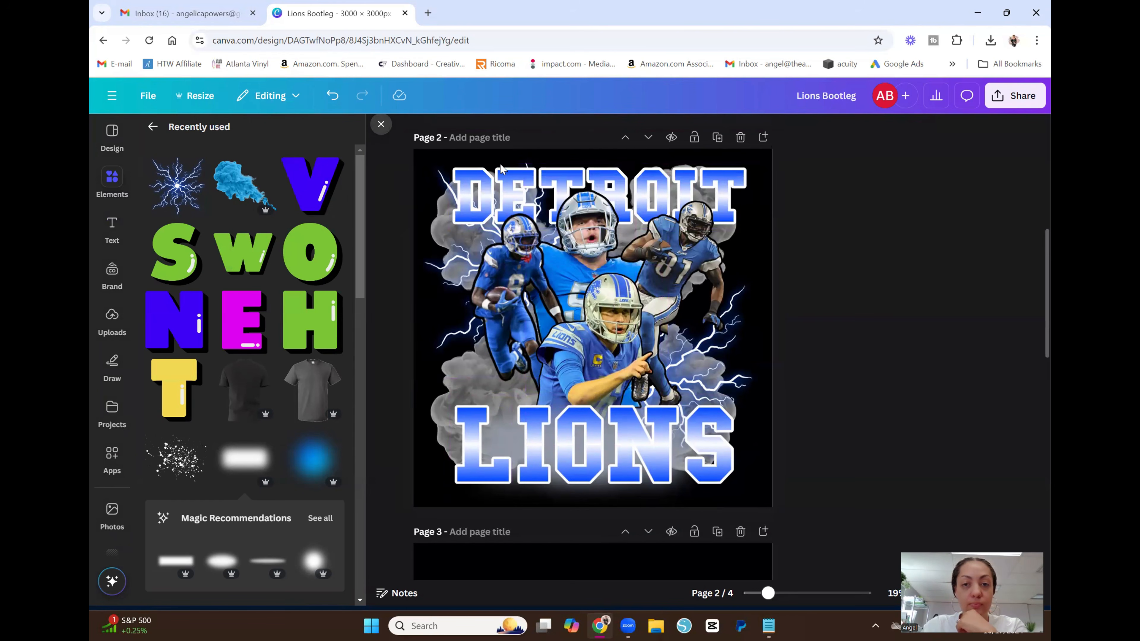
pyautogui.click(378, 127)
pyautogui.scroll(9, 907, 298)
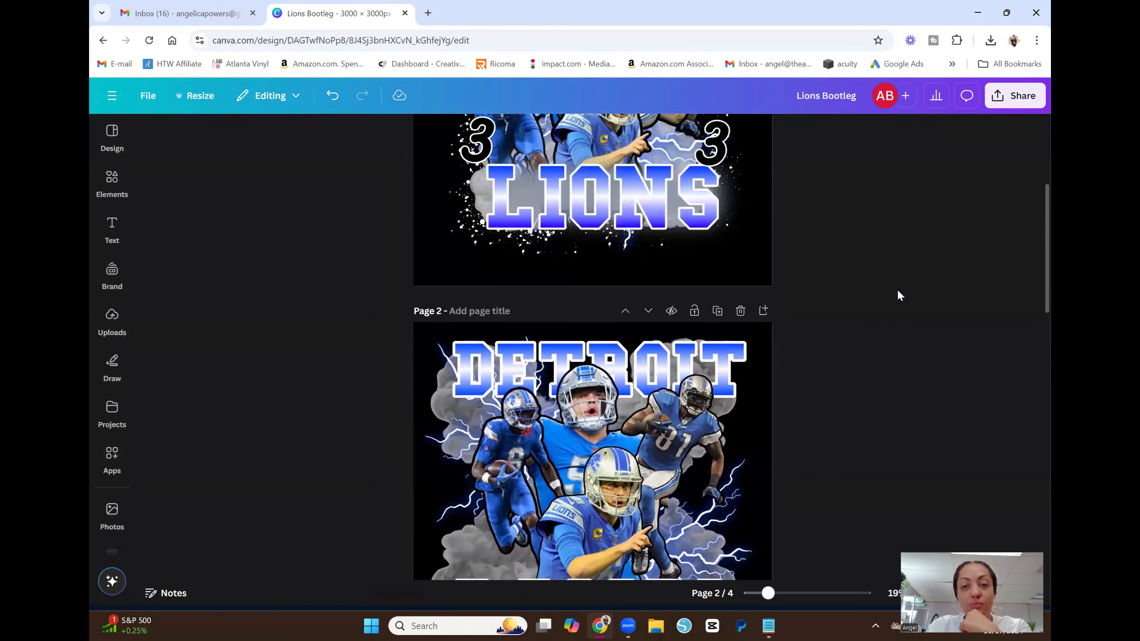
pyautogui.scroll(3, 894, 298)
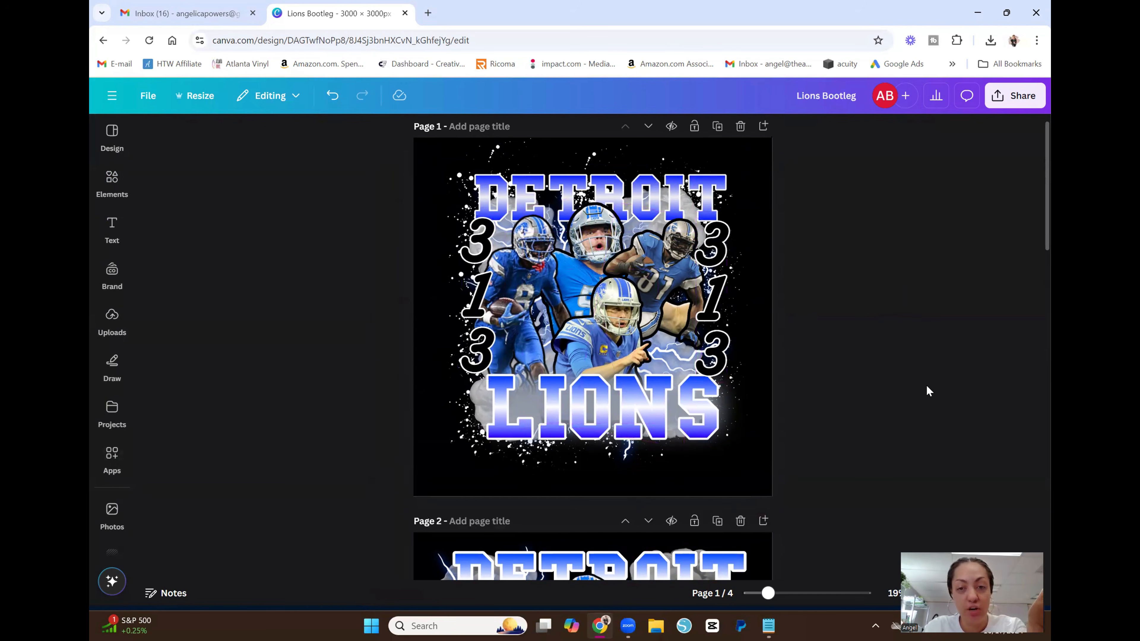
pyautogui.scroll(-5, 927, 386)
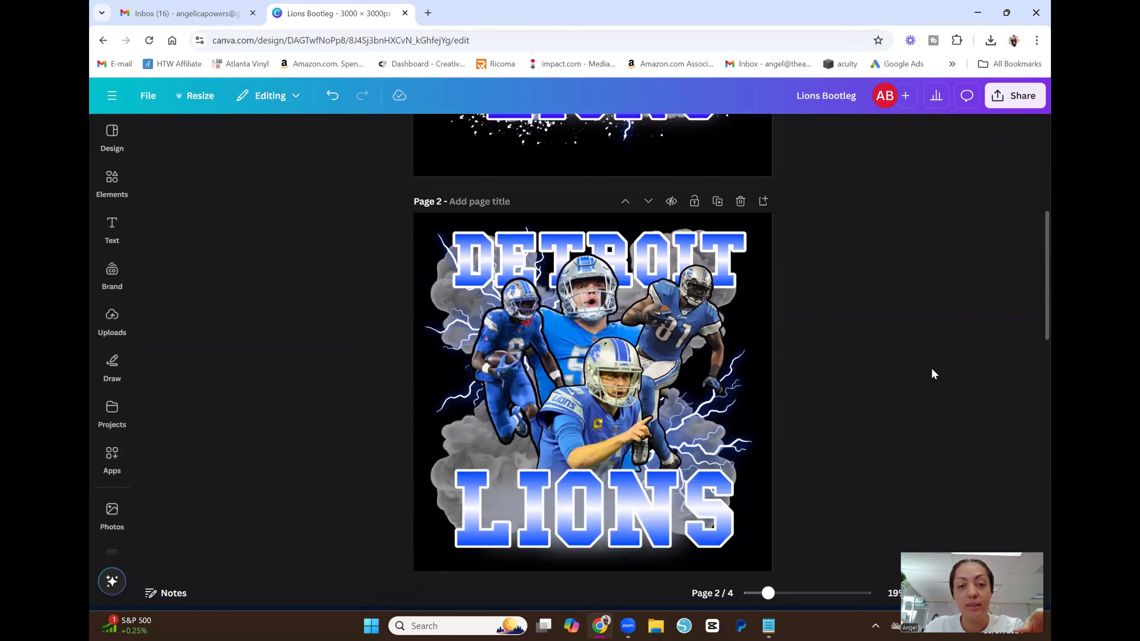
pyautogui.scroll(-2, 931, 369)
# - Add a subheading text to page 2, enlarge it to size 170 and enter 3, 1 and 3 on separate lines
pyautogui.click(102, 224)
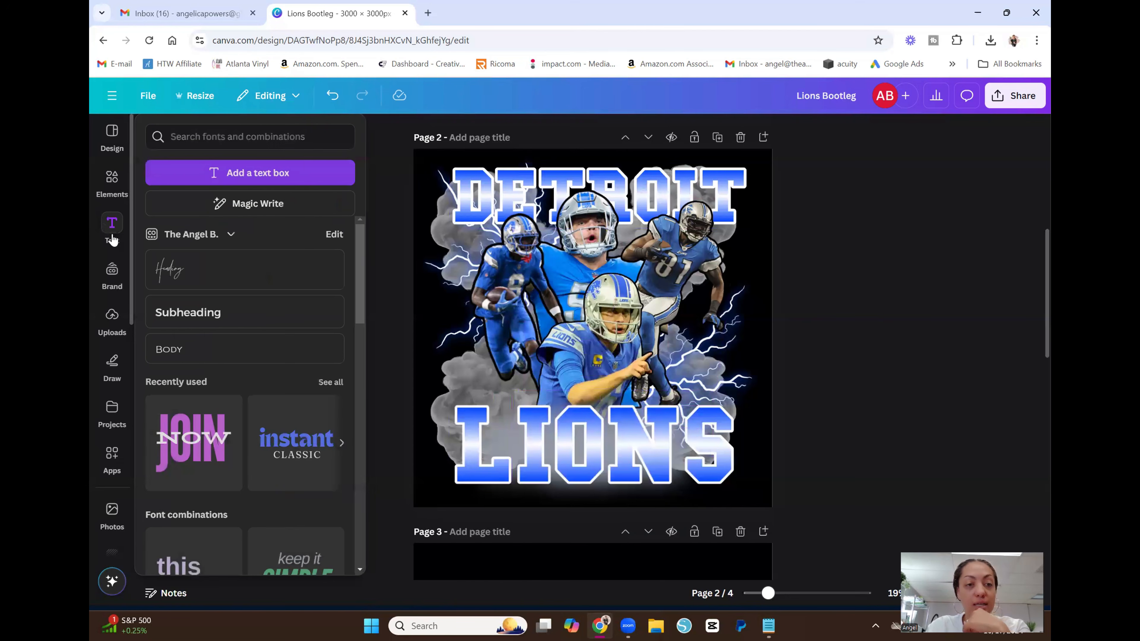
pyautogui.click(243, 321)
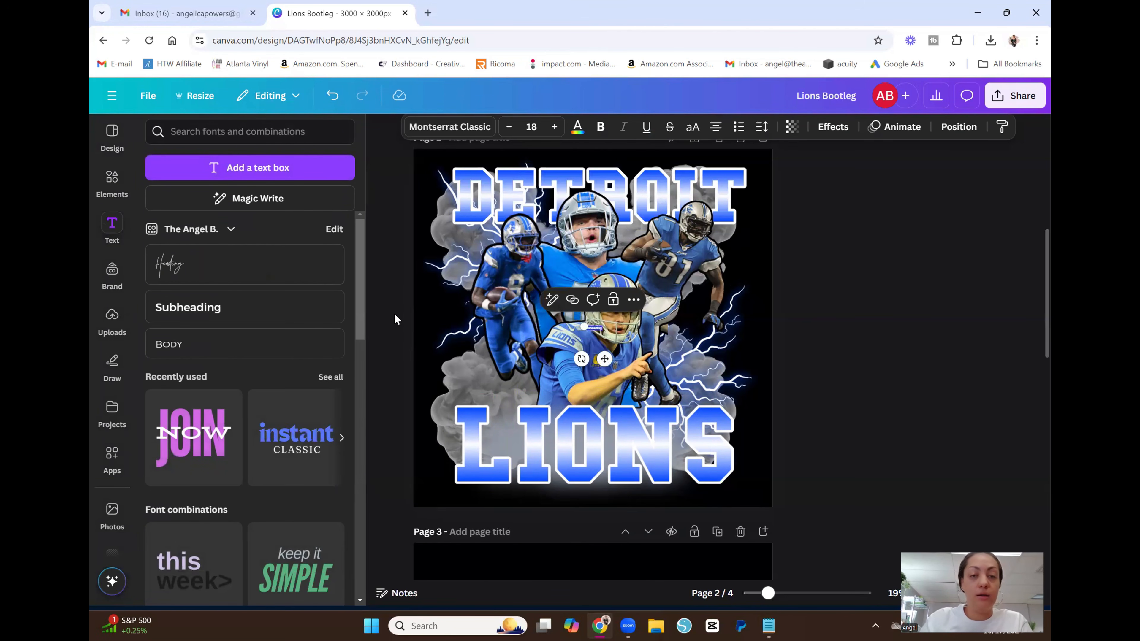
pyautogui.moveTo(585, 323); pyautogui.dragTo(438, 298)
pyautogui.write('3')
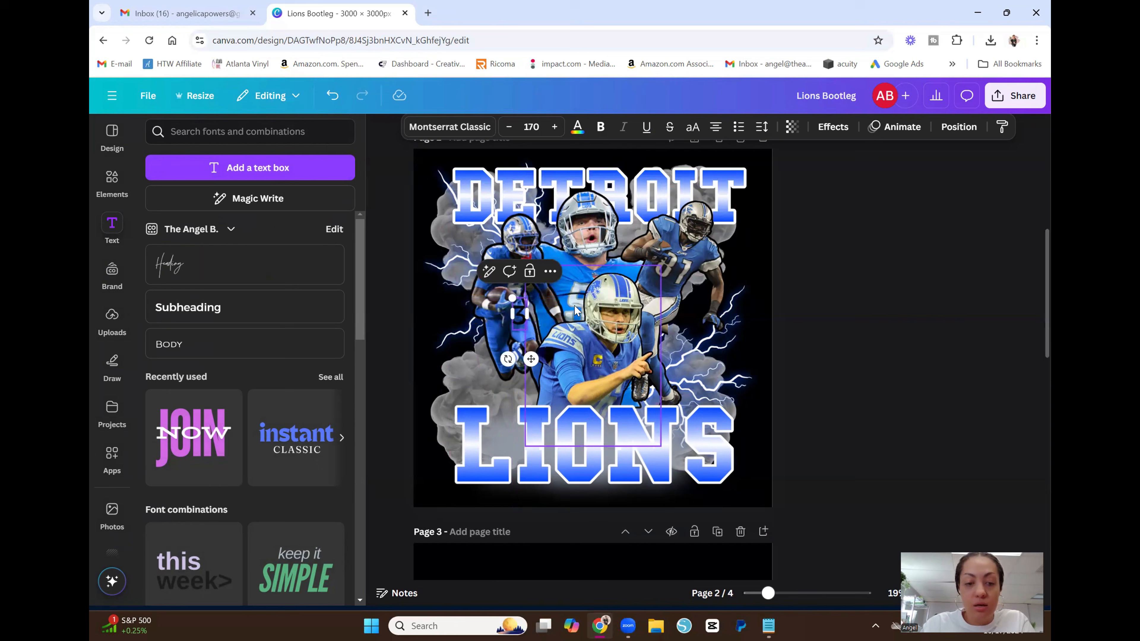
pyautogui.press('Return')
pyautogui.write('1')
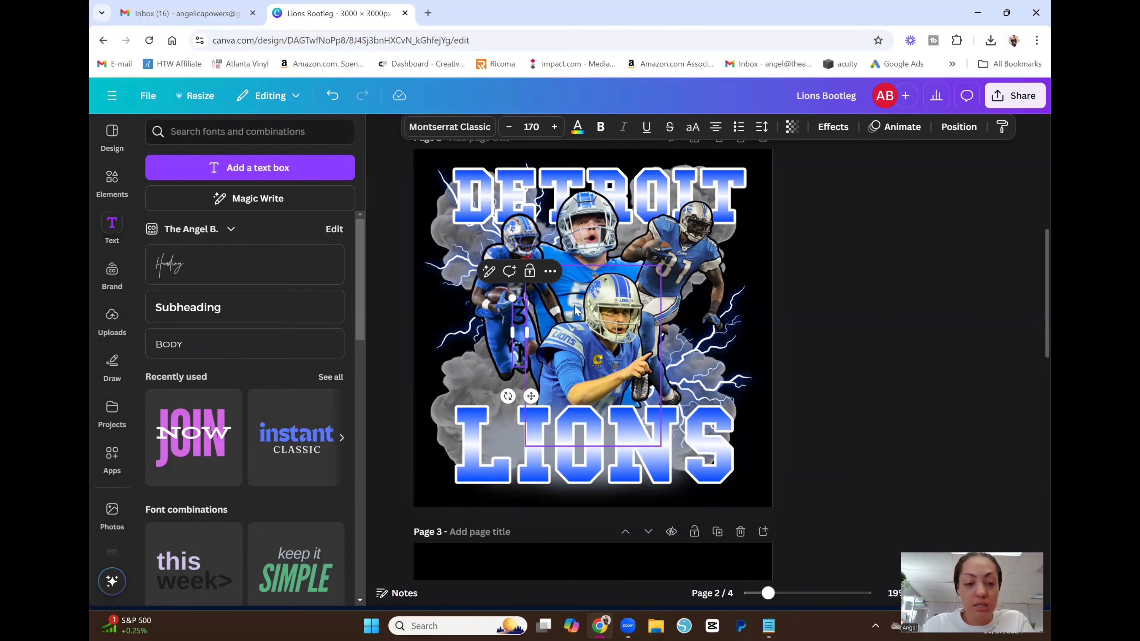
pyautogui.press('Return')
pyautogui.write('3')
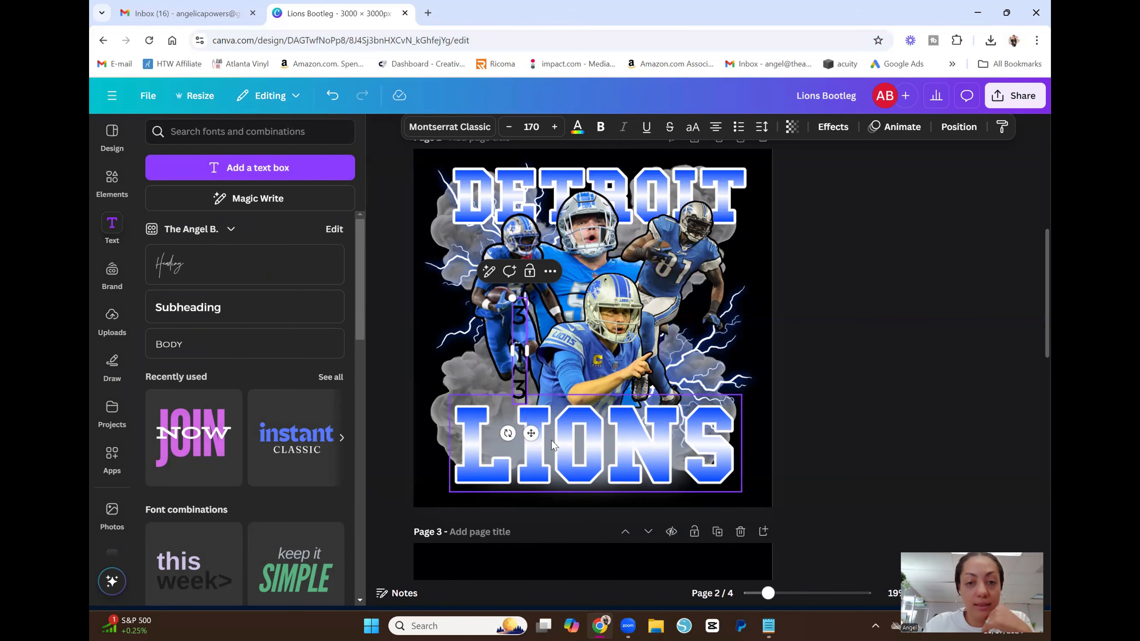
# - Enlarge the stacked 313 text to size 280 and move it to the left of the leftmost player
pyautogui.moveTo(512, 295); pyautogui.dragTo(497, 234)
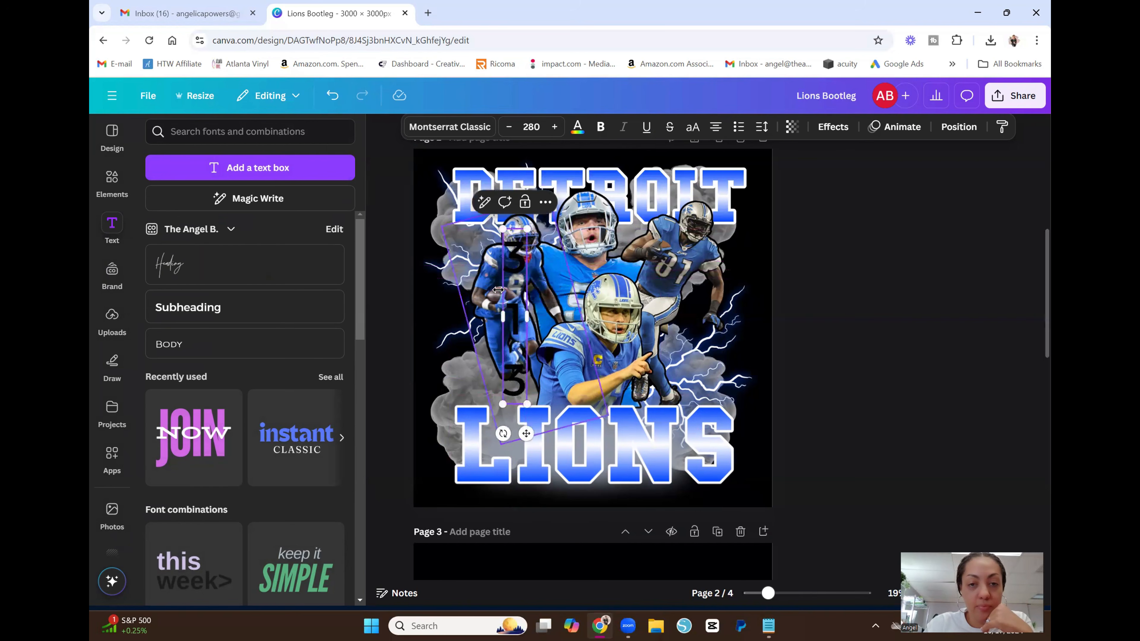
pyautogui.click(858, 406)
pyautogui.moveTo(522, 321); pyautogui.dragTo(467, 318)
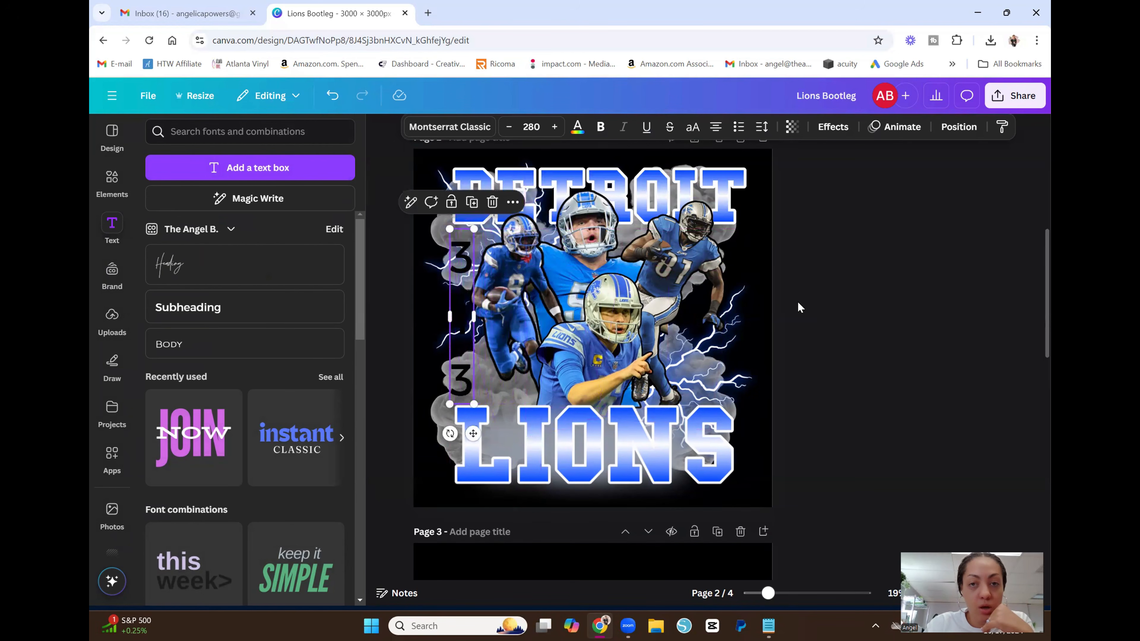
# - Check the font of page 1's 313 numbers and apply Bukhari Script to page 2's 313 text
pyautogui.scroll(5, 798, 299)
pyautogui.scroll(1, 459, 304)
pyautogui.click(479, 295)
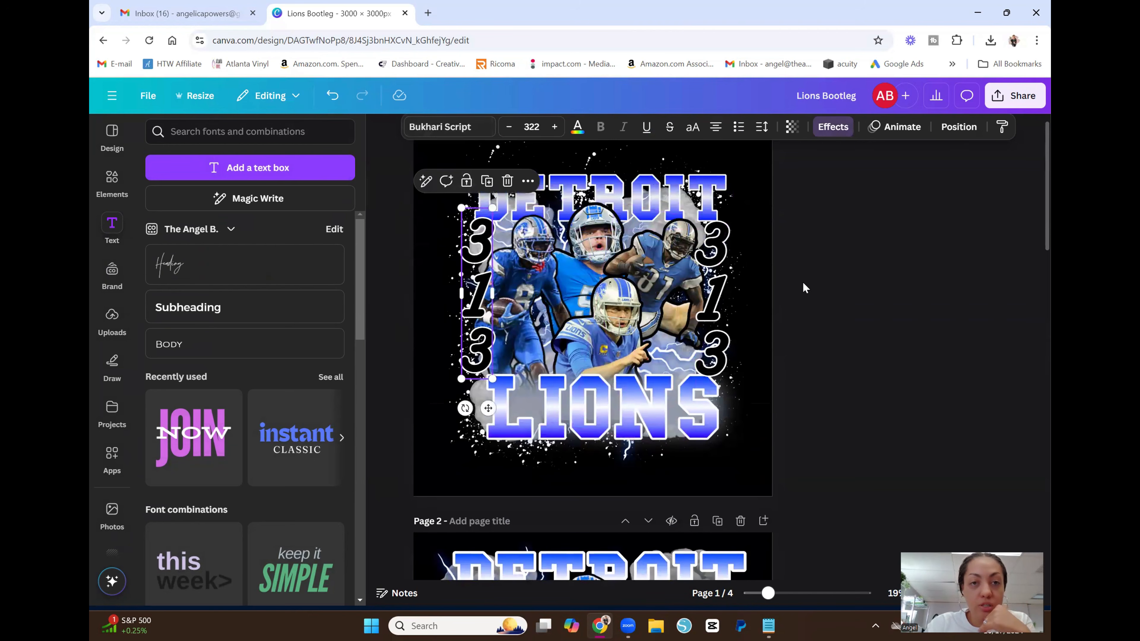
pyautogui.scroll(-6, 802, 281)
pyautogui.click(465, 405)
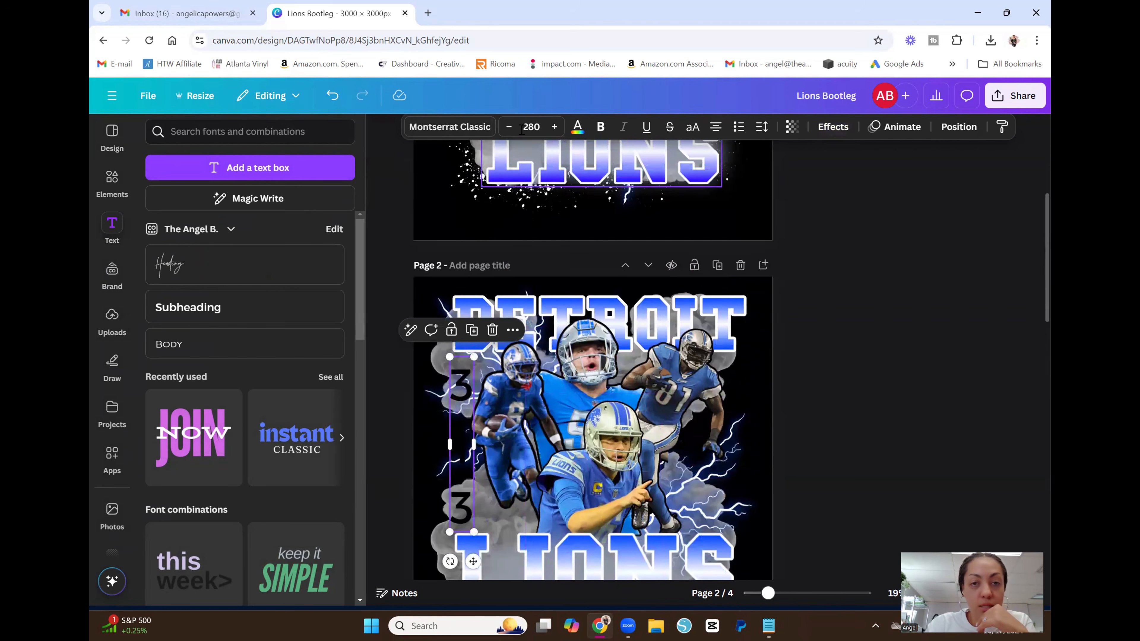
pyautogui.click(449, 127)
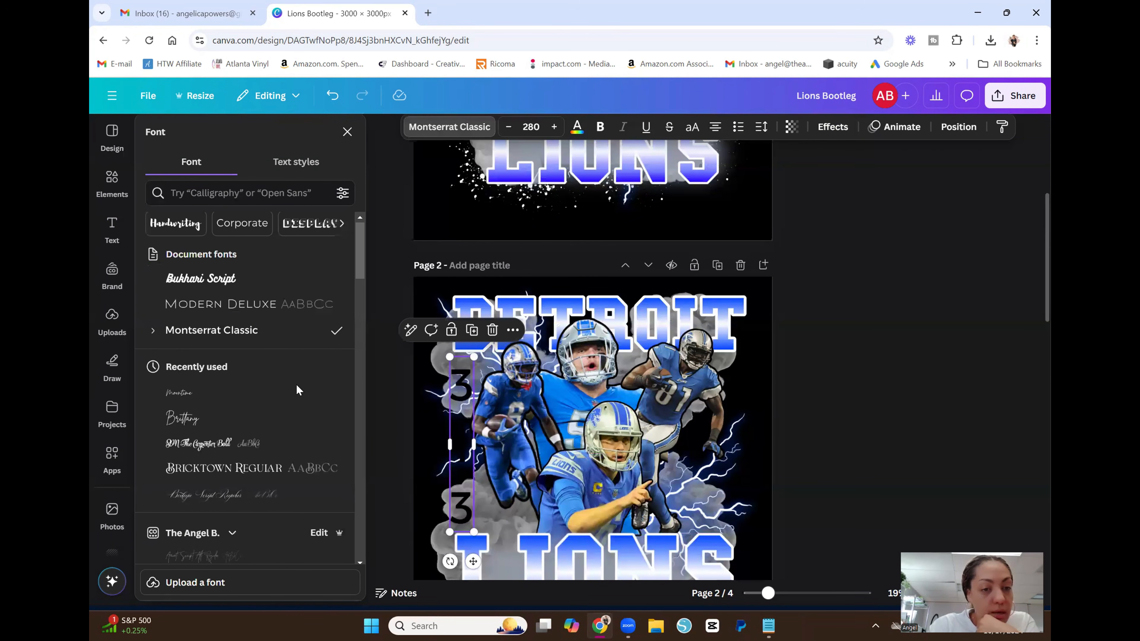
pyautogui.scroll(-3, 297, 387)
pyautogui.scroll(3, 298, 386)
pyautogui.click(251, 191)
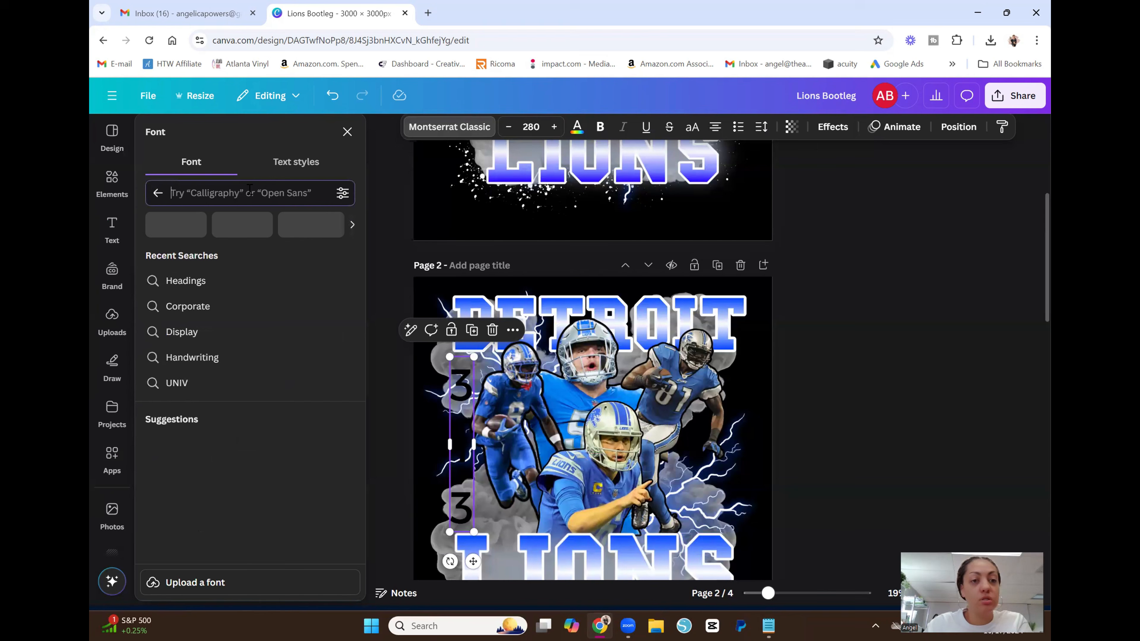
pyautogui.write('BUK')
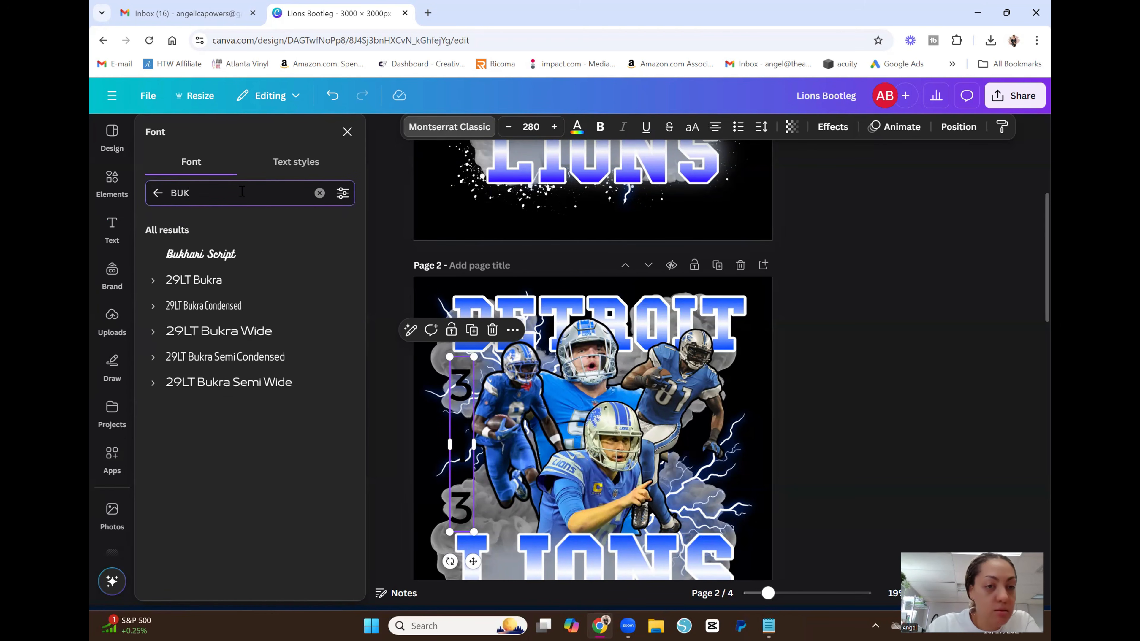
pyautogui.click(210, 263)
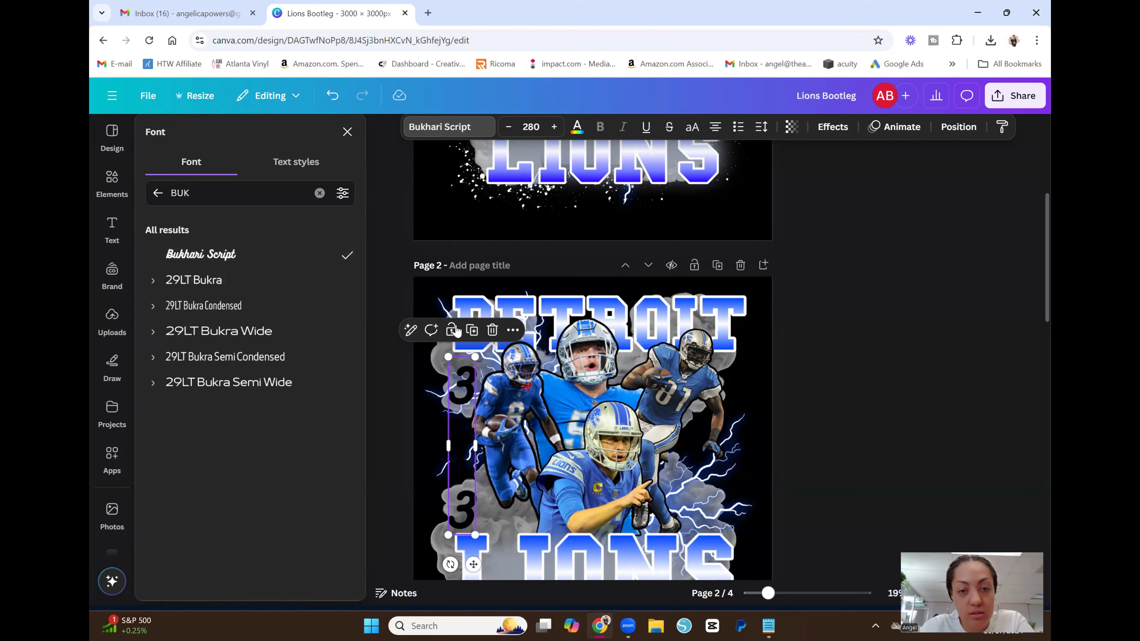
# - Apply the Outline effect in white with a thickness of about 57 to page 2's 313 text, matching page 1
pyautogui.scroll(5, 746, 209)
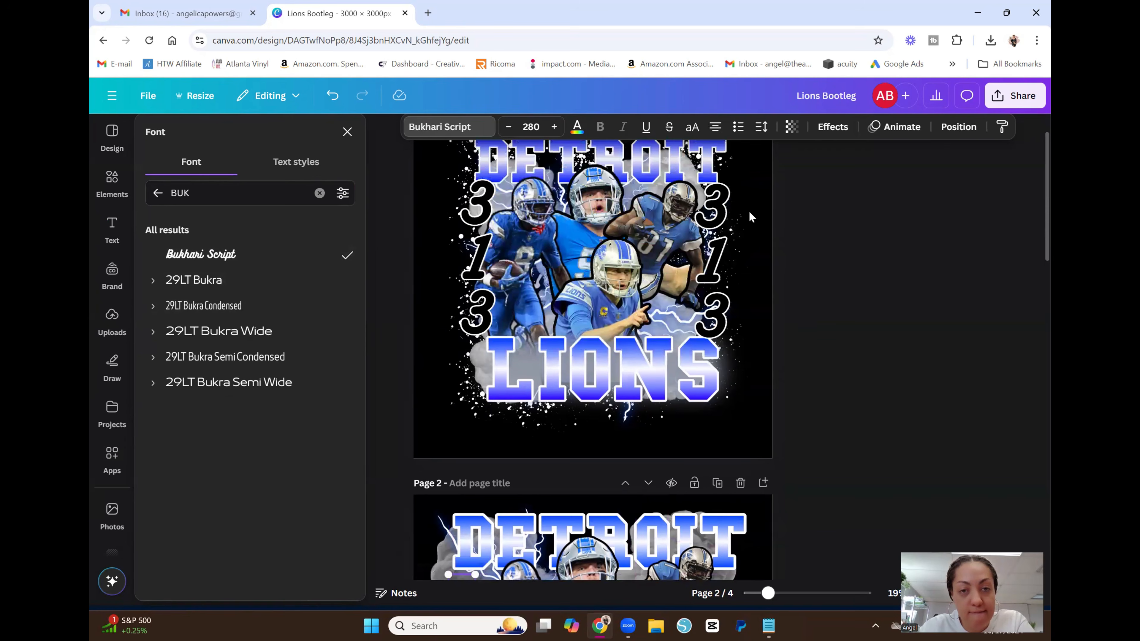
pyautogui.scroll(-7, 748, 210)
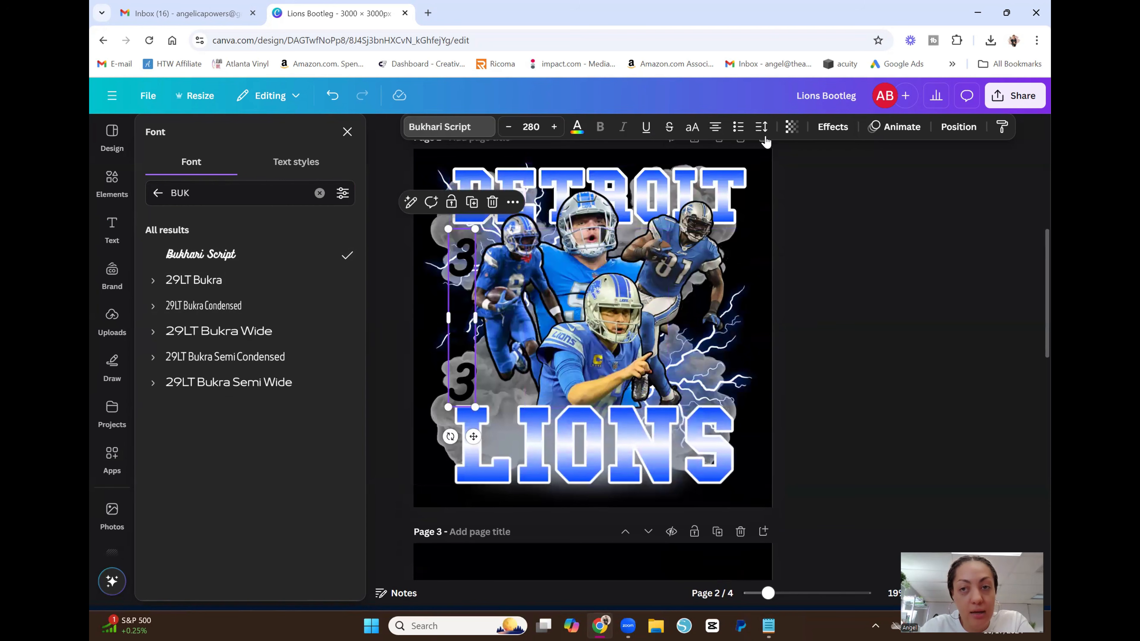
pyautogui.click(832, 127)
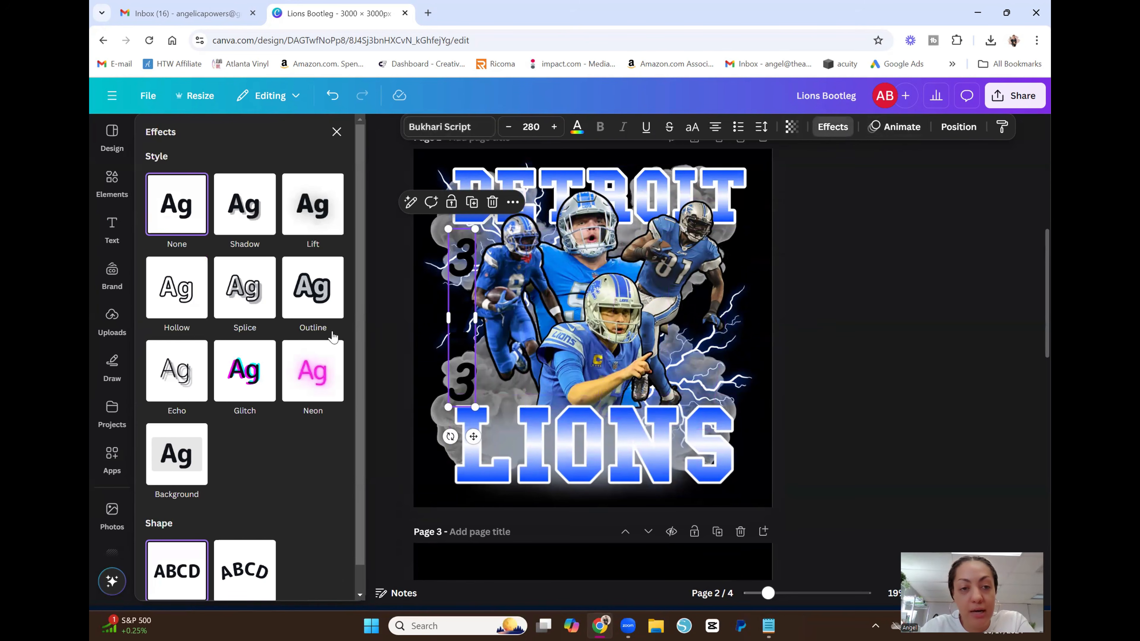
pyautogui.click(321, 310)
pyautogui.click(334, 399)
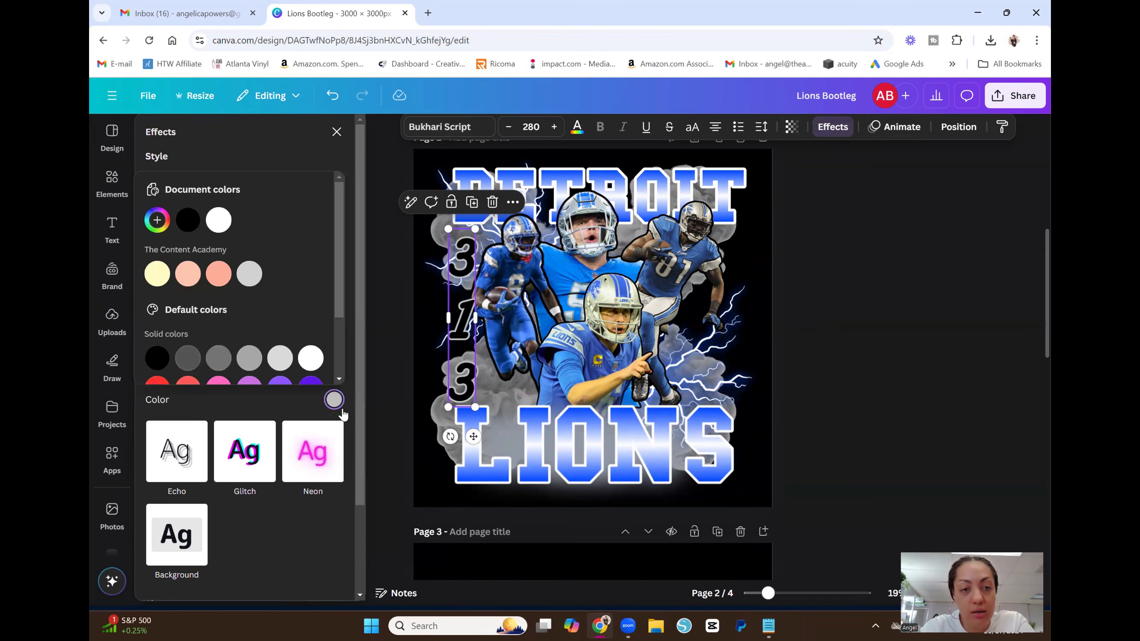
pyautogui.click(217, 221)
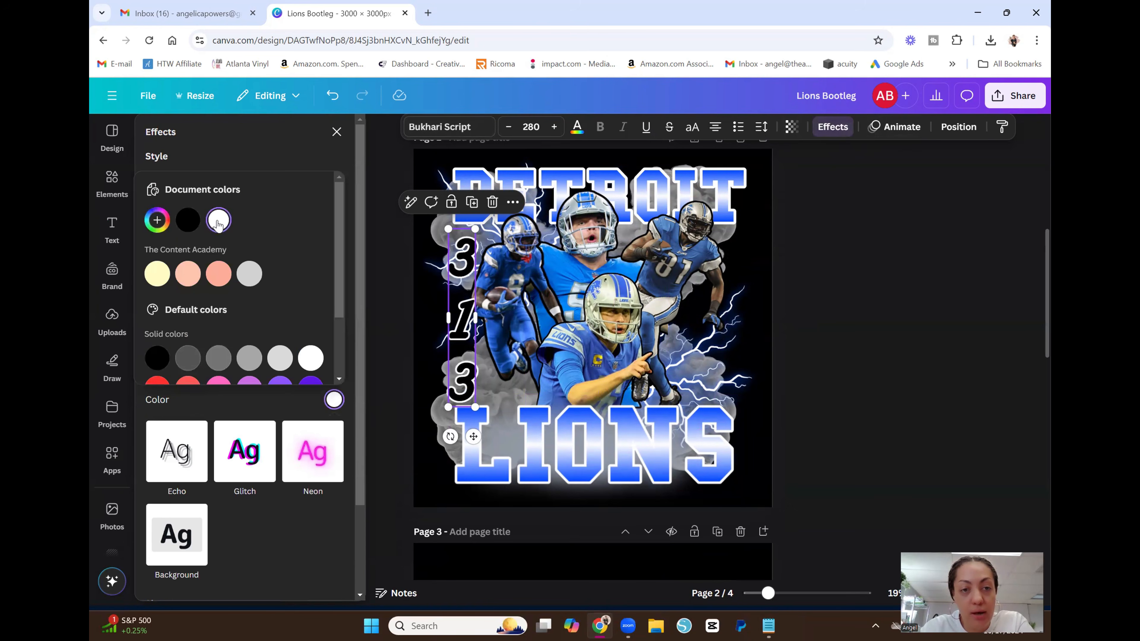
pyautogui.click(321, 405)
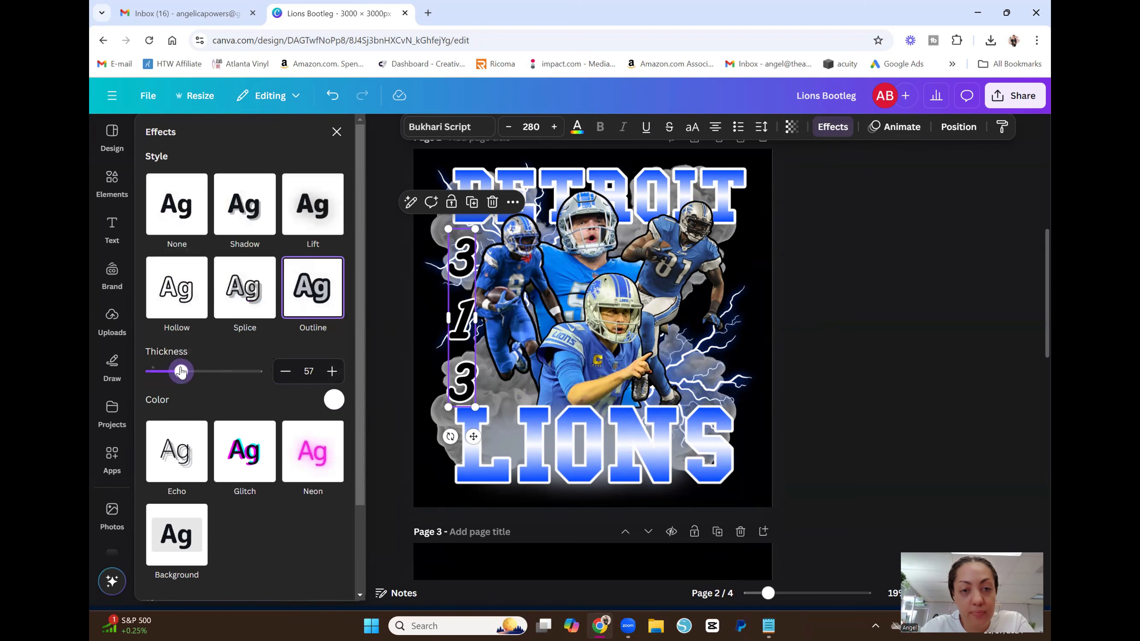
pyautogui.click(880, 351)
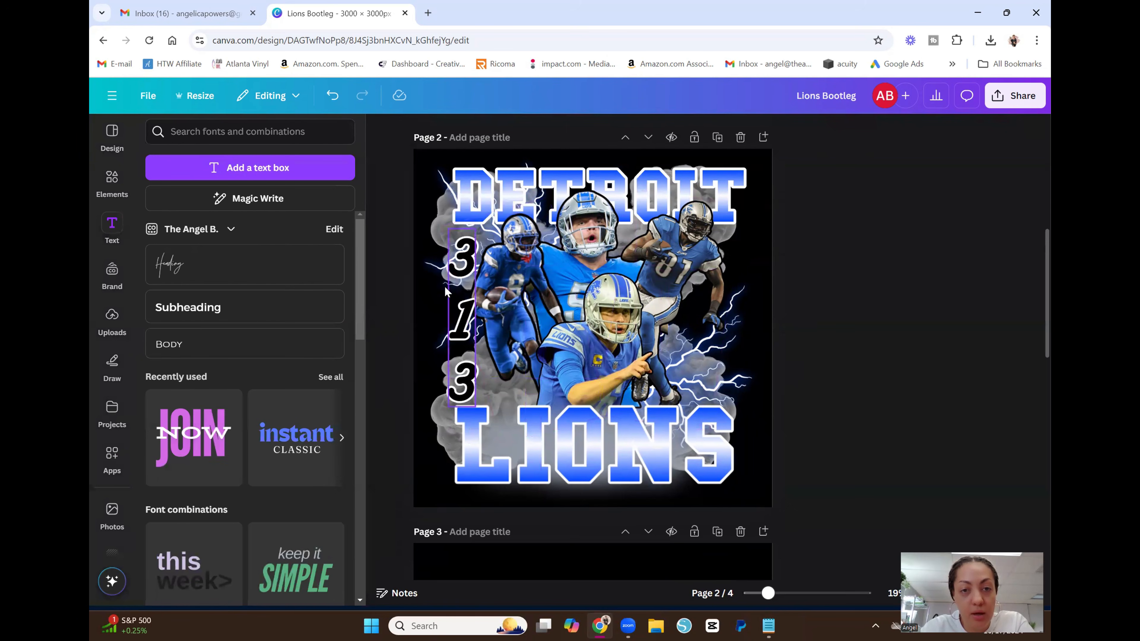
# - Move the 313 text slightly up, reduce its line spacing to 1.08 and enlarge it to size 362 between DETROIT and LIONS
pyautogui.click(464, 269)
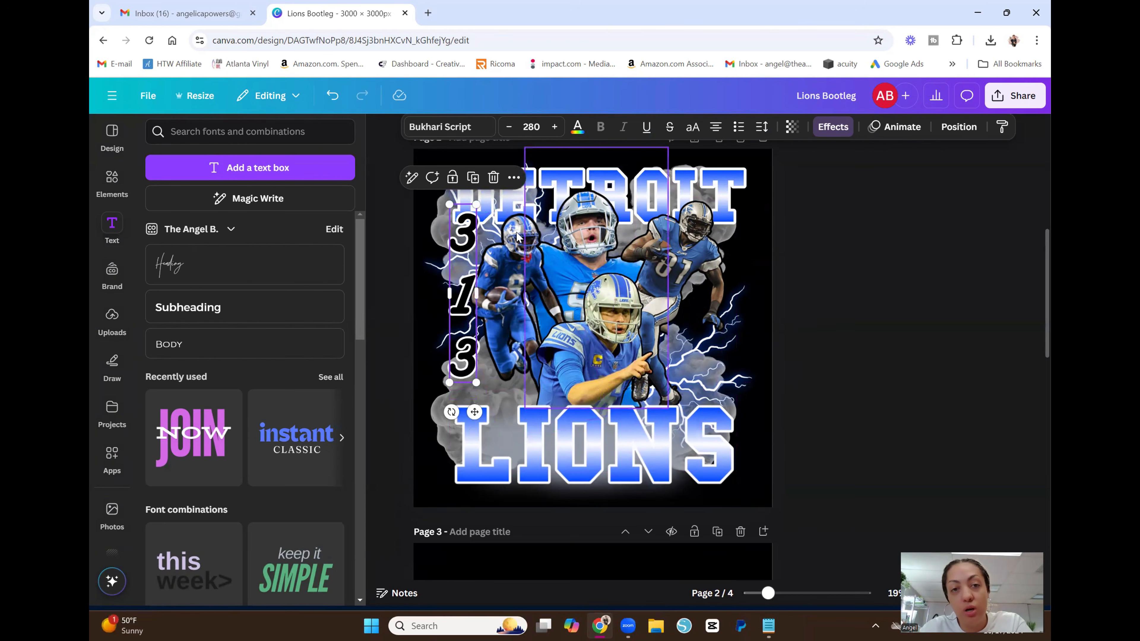
pyautogui.click(762, 128)
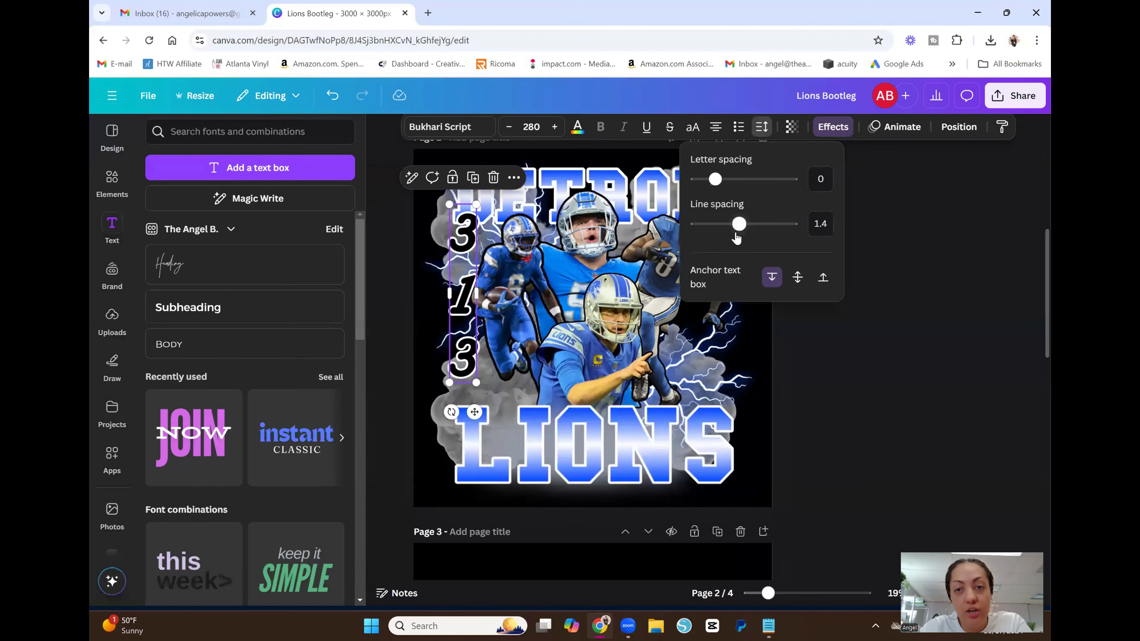
pyautogui.moveTo(739, 228); pyautogui.dragTo(724, 226)
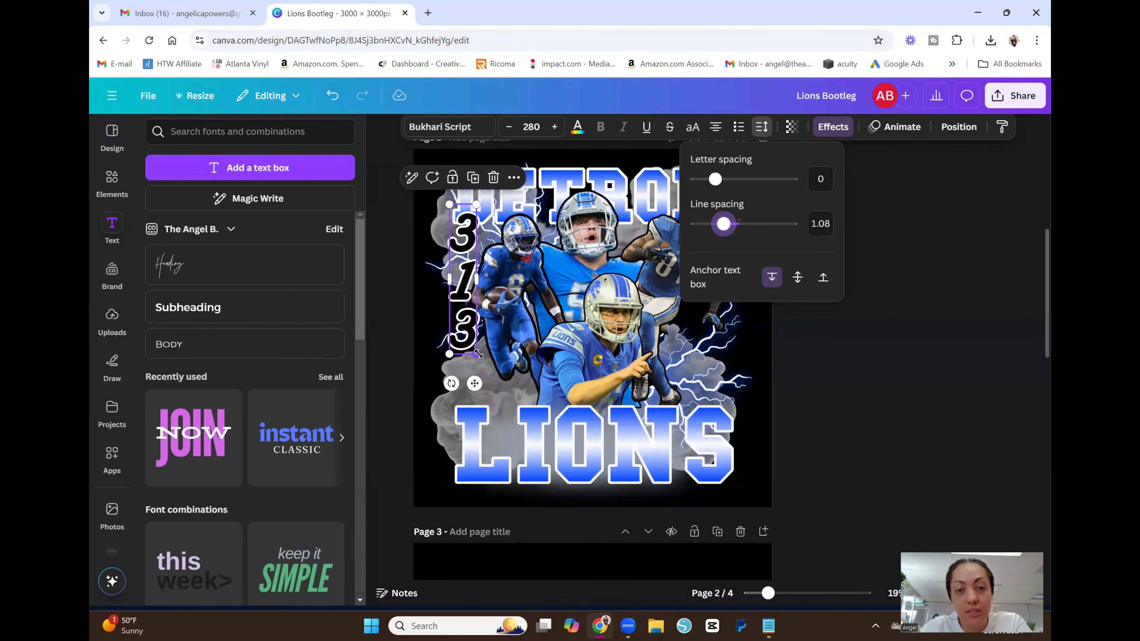
pyautogui.moveTo(477, 354); pyautogui.dragTo(457, 338)
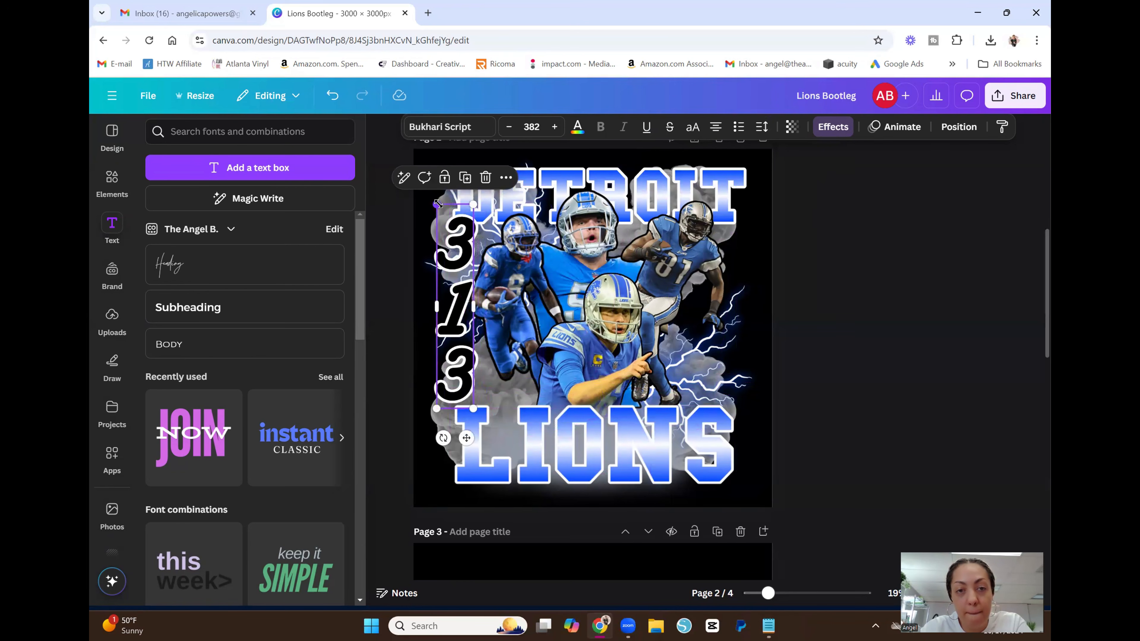
pyautogui.moveTo(438, 204); pyautogui.dragTo(438, 215)
# - Duplicate the outlined 313 text and place the copy level with it along the right side of the players
pyautogui.click(465, 189)
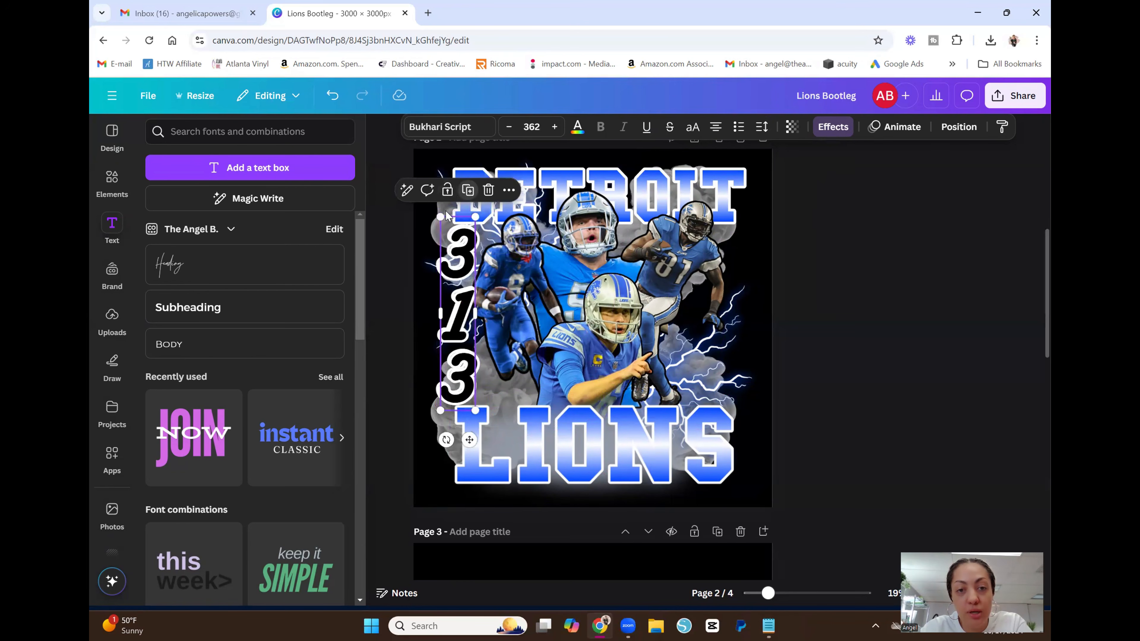
pyautogui.moveTo(471, 305); pyautogui.dragTo(733, 301)
pyautogui.click(873, 345)
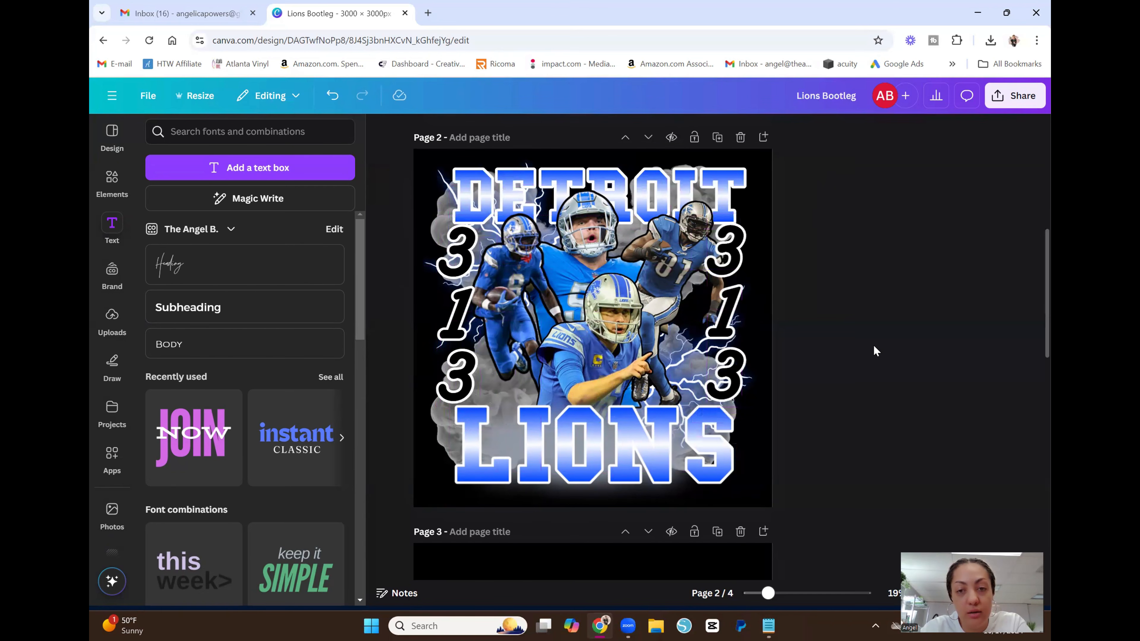
# - Compare page 2 with page 1, add the recently used paint splatter graphic to page 2 and place it over the start of DETROIT
pyautogui.scroll(3, 871, 339)
pyautogui.scroll(3, 869, 335)
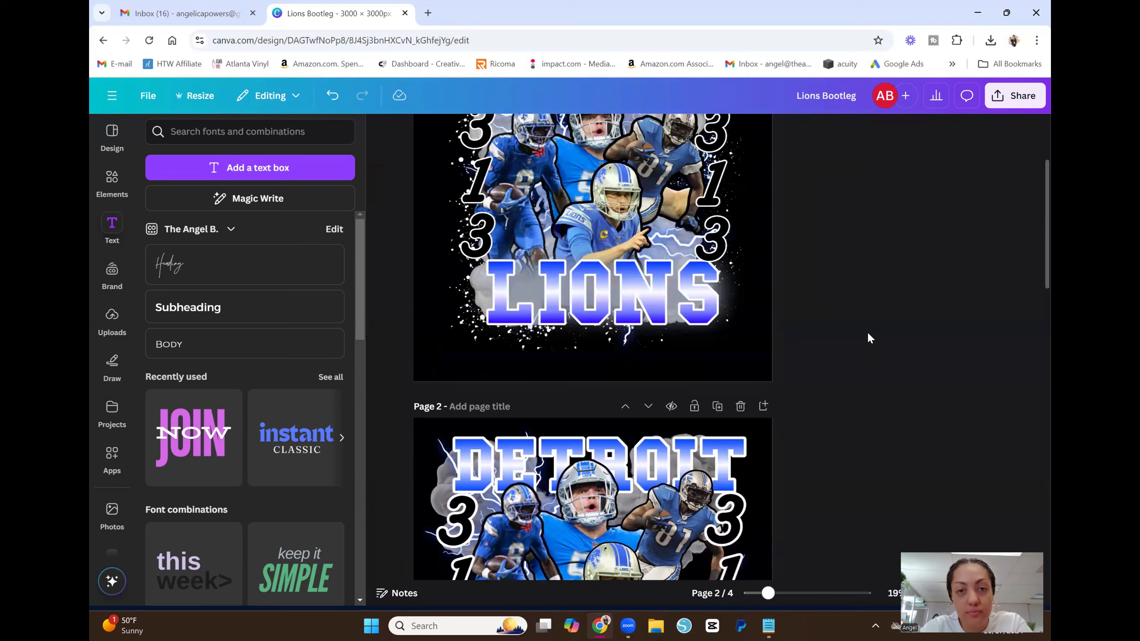
pyautogui.scroll(1, 867, 332)
pyautogui.scroll(-4, 867, 332)
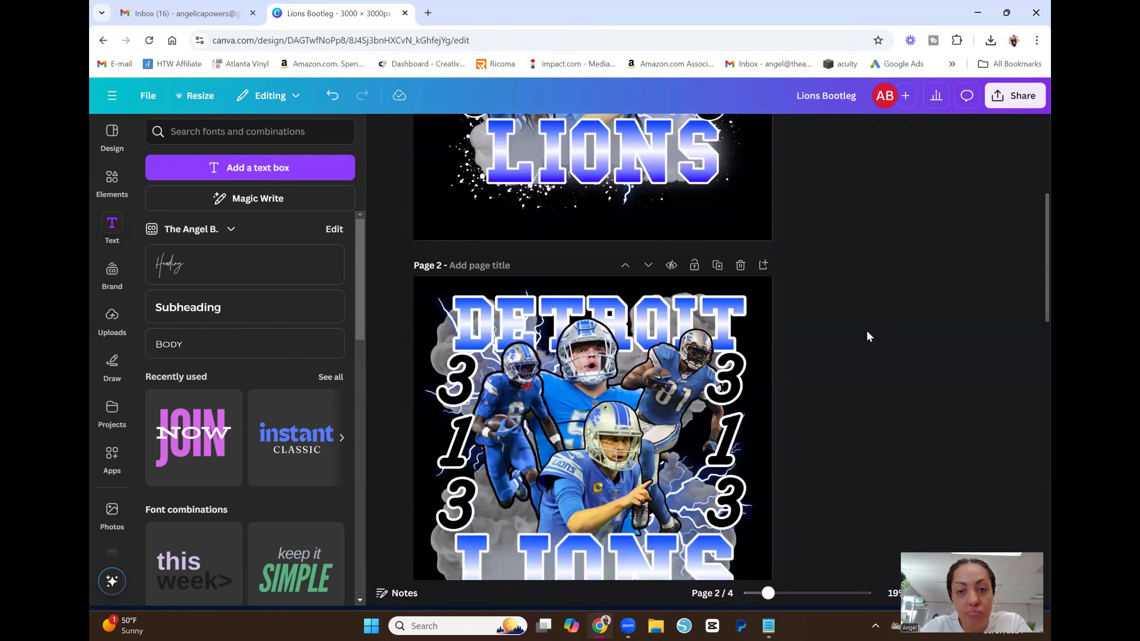
pyautogui.scroll(-1, 869, 336)
pyautogui.scroll(-1, 864, 332)
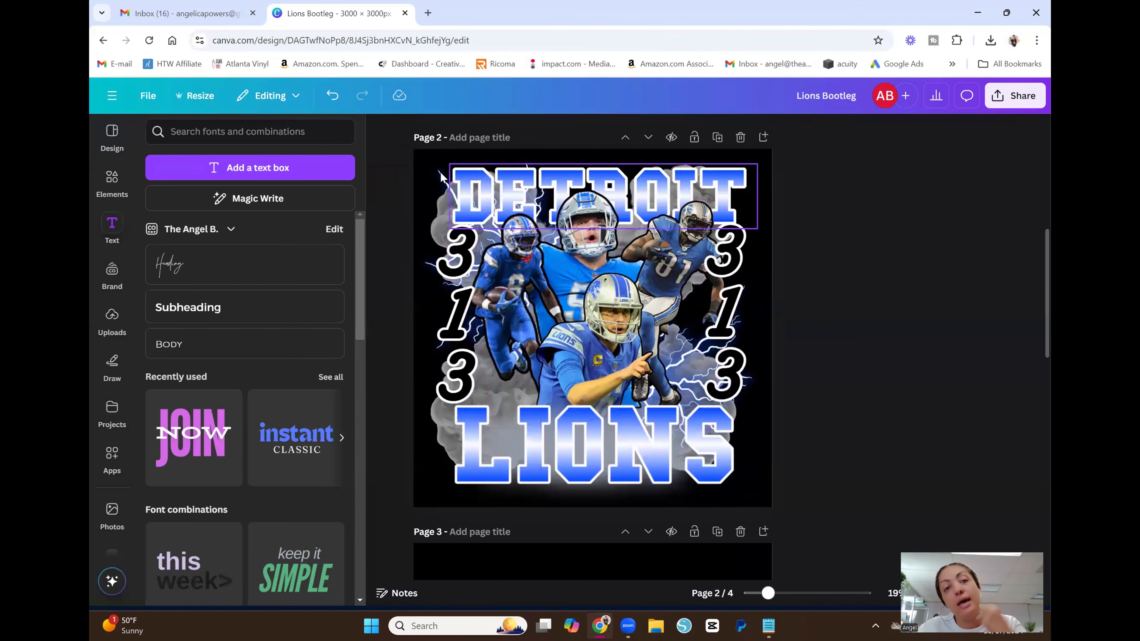
pyautogui.click(381, 124)
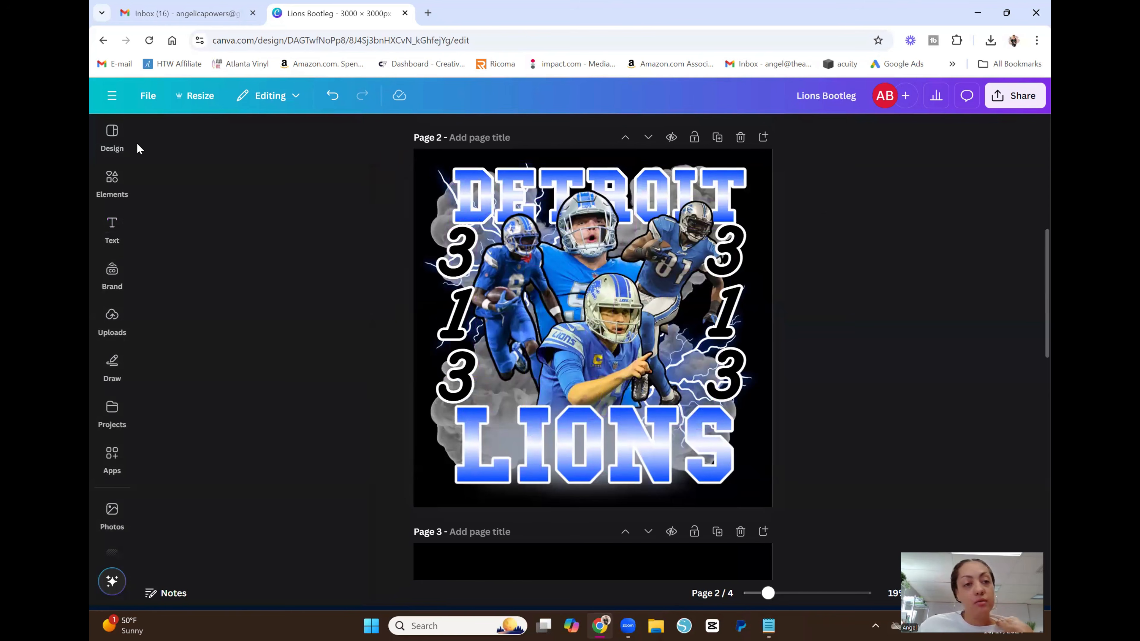
pyautogui.click(112, 182)
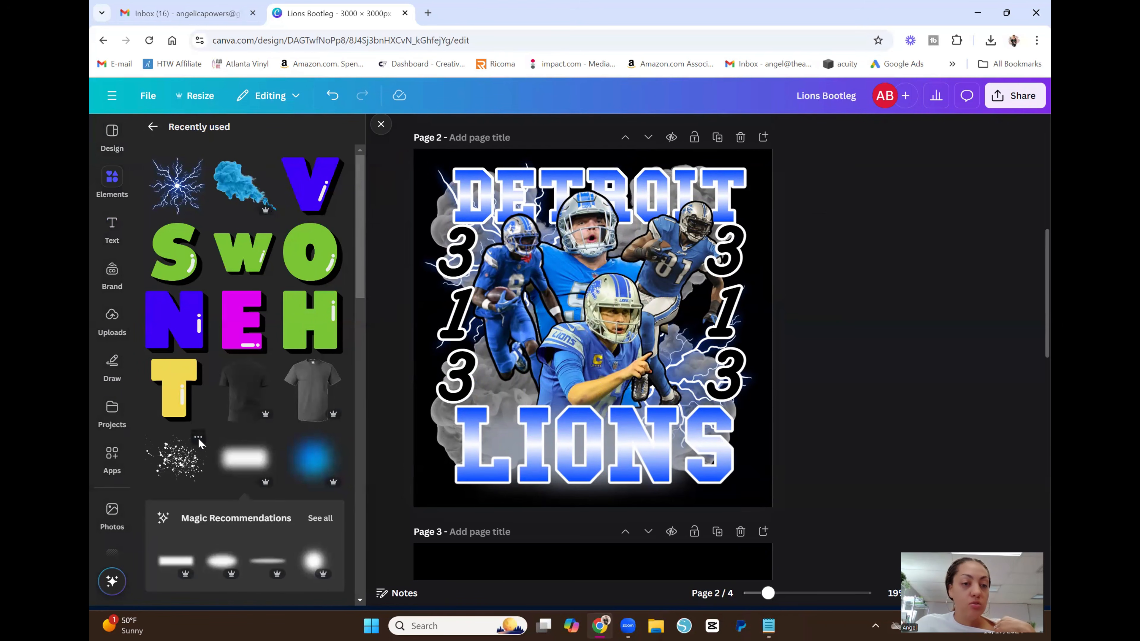
pyautogui.click(198, 438)
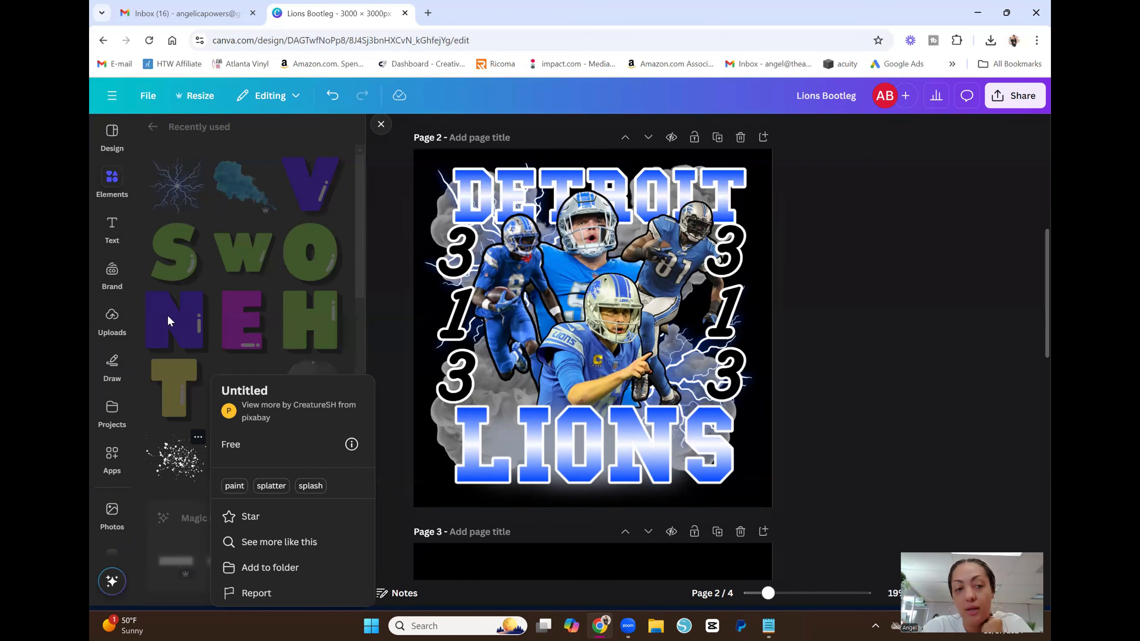
pyautogui.click(157, 398)
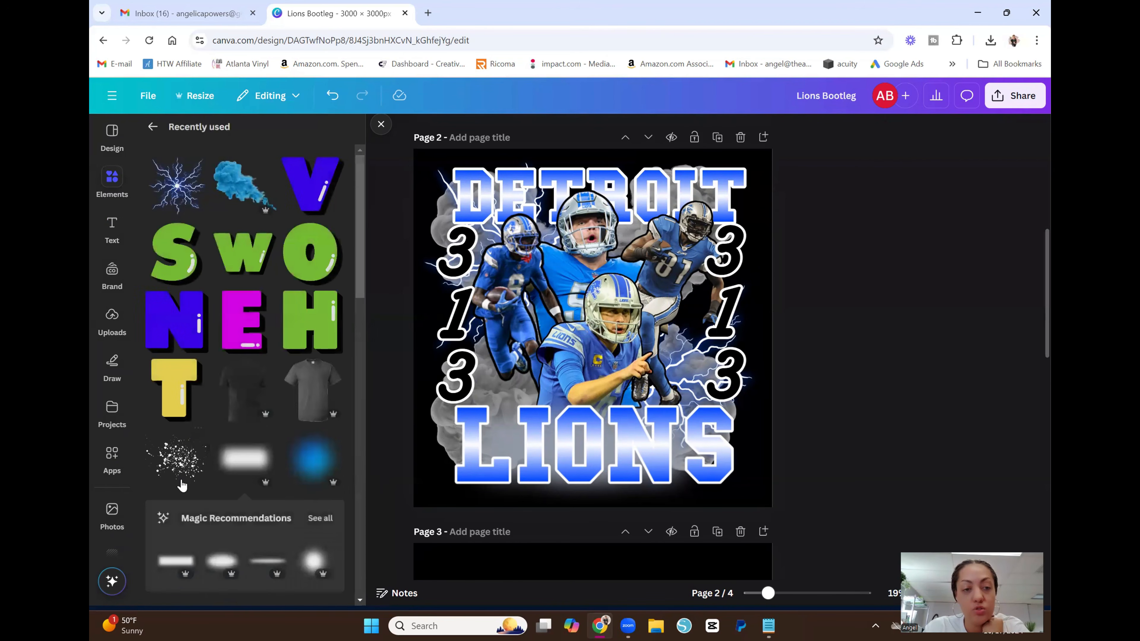
pyautogui.click(178, 467)
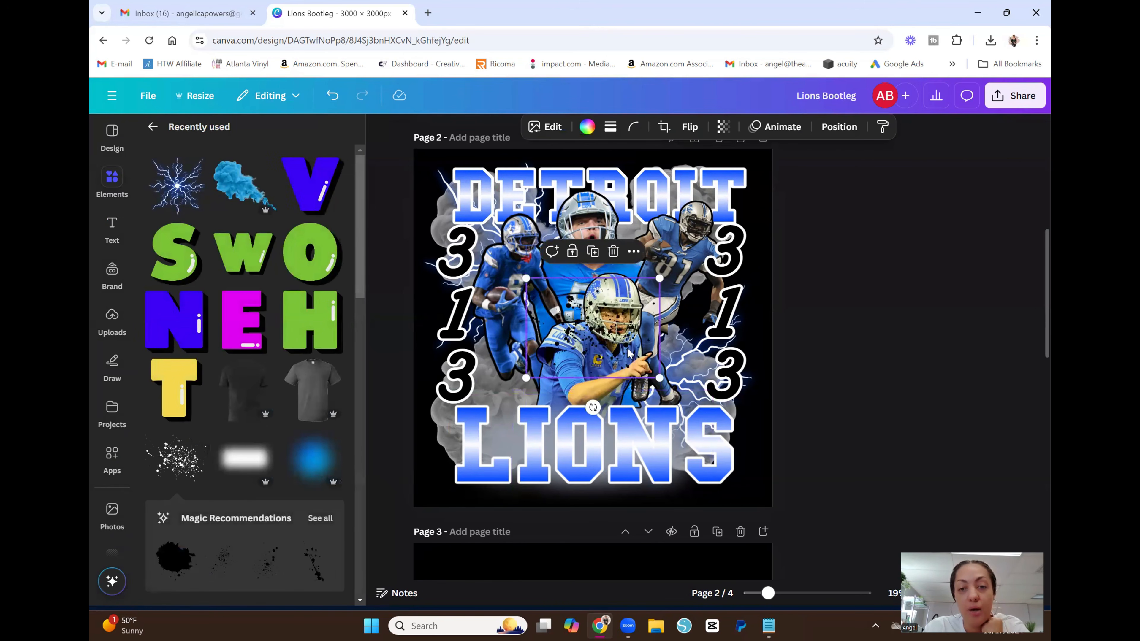
pyautogui.moveTo(622, 336); pyautogui.dragTo(556, 233)
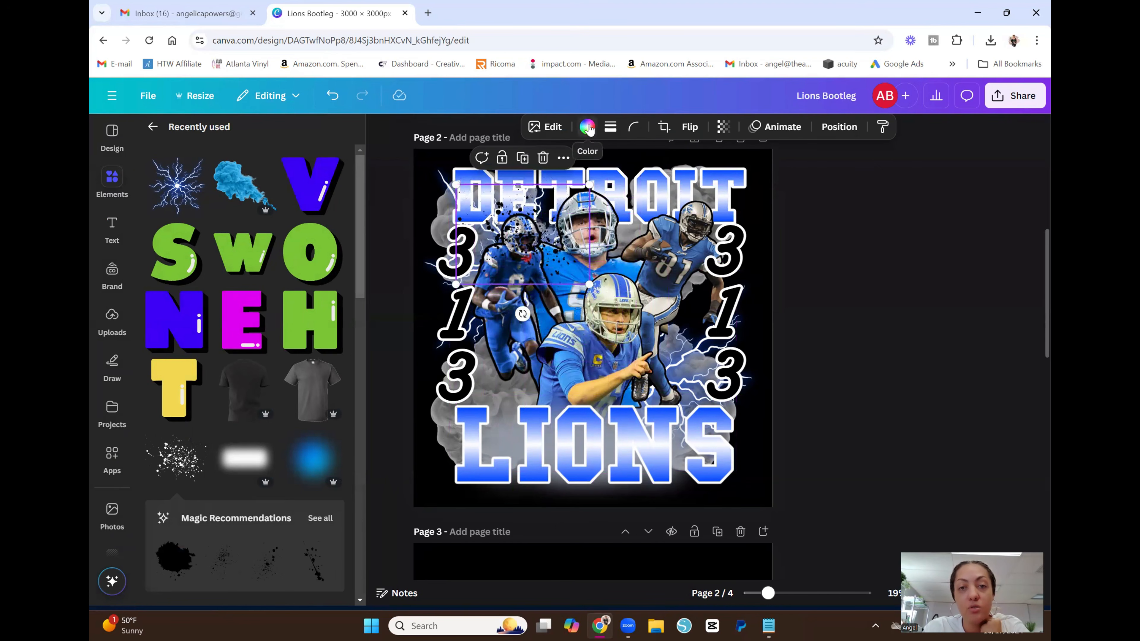
# - Recolor the paint splatter from page 2's document colors to white
pyautogui.click(588, 128)
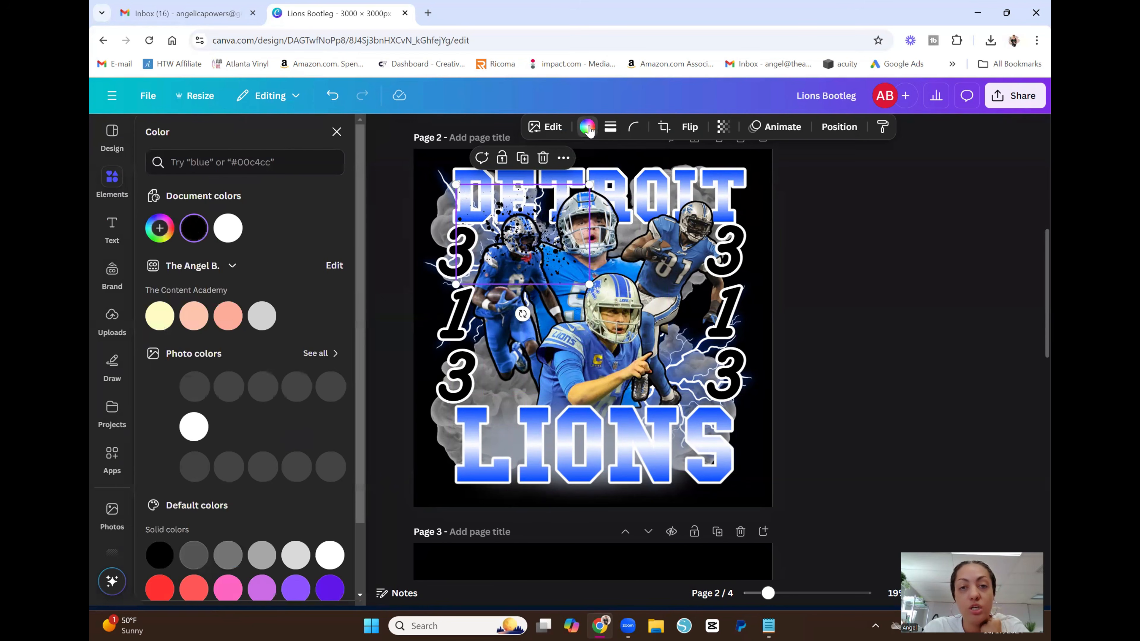
pyautogui.click(229, 229)
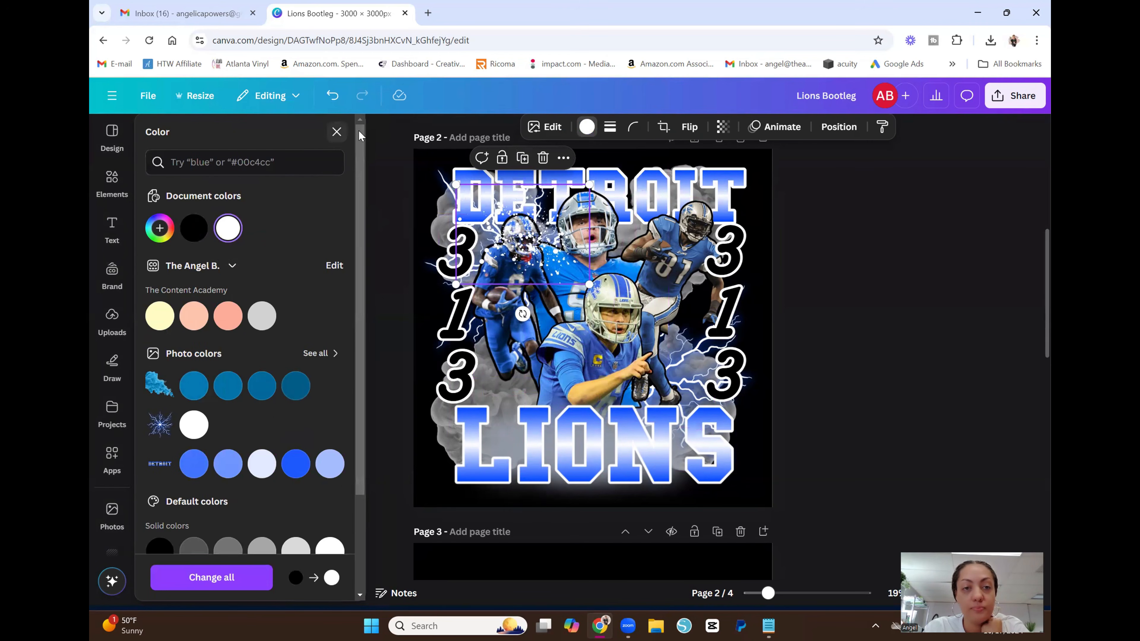
pyautogui.click(336, 131)
# - Park the white splatter on page 3, scale down page 2's whole design together and center it with a black margin around it
pyautogui.moveTo(537, 247); pyautogui.dragTo(555, 579)
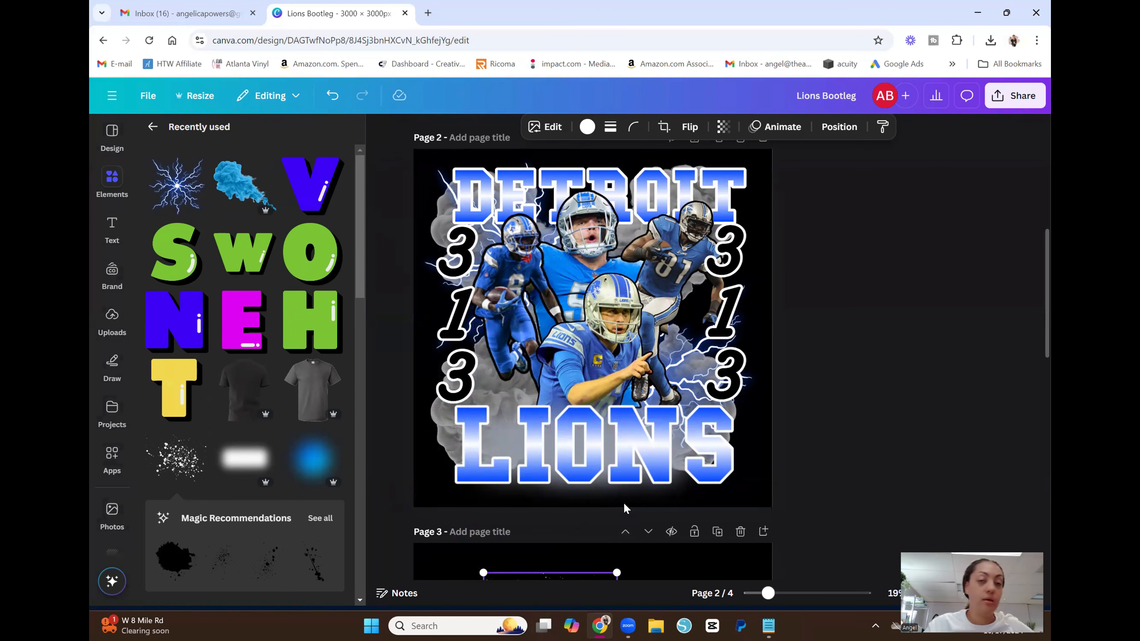
pyautogui.moveTo(426, 152); pyautogui.dragTo(706, 444)
pyautogui.moveTo(613, 349); pyautogui.dragTo(616, 363)
pyautogui.click(928, 381)
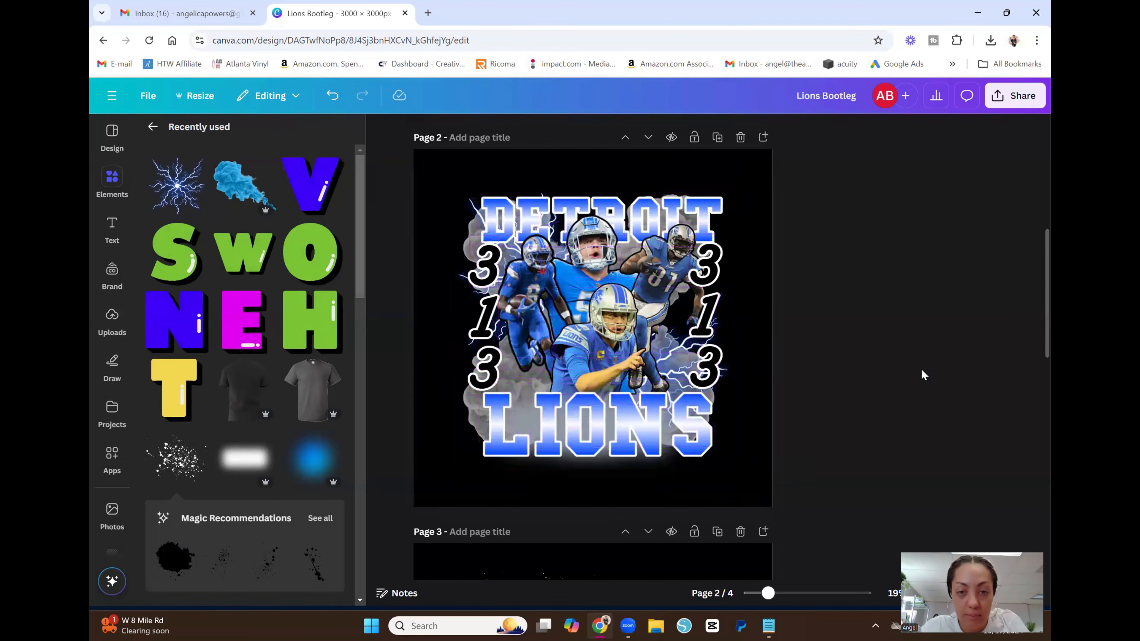
# - Bring the white splatter back to page 2, rotate it to 79.2°, place it at the design's upper-left corner and send it to back
pyautogui.scroll(-3, 718, 449)
pyautogui.click(586, 480)
pyautogui.moveTo(587, 480); pyautogui.dragTo(537, 277)
pyautogui.scroll(3, 638, 444)
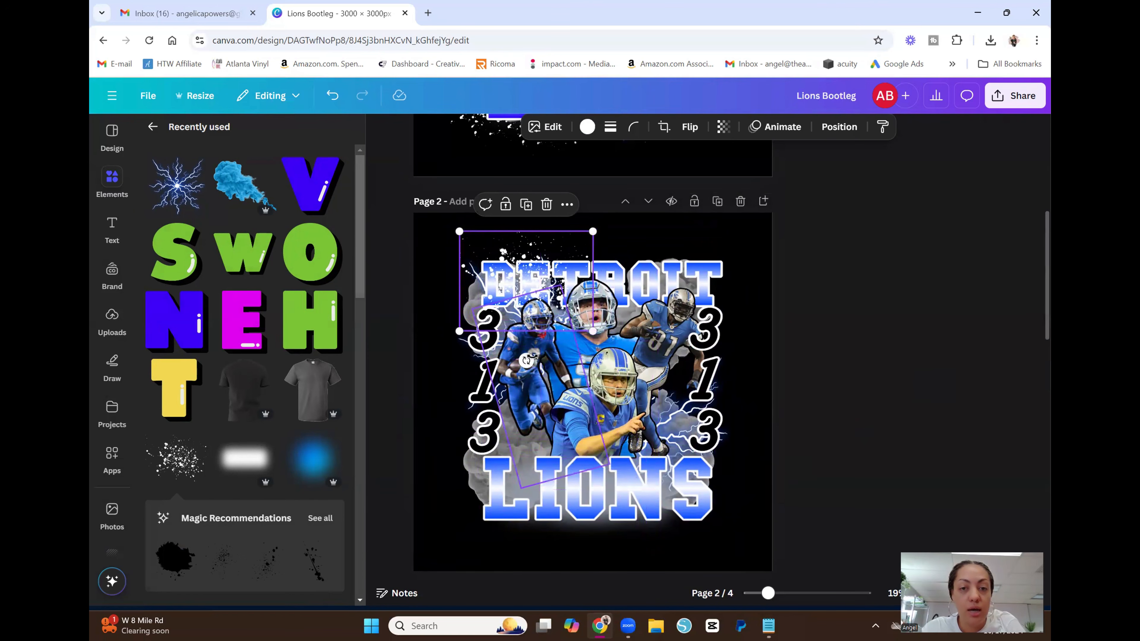
pyautogui.moveTo(526, 360); pyautogui.dragTo(428, 303)
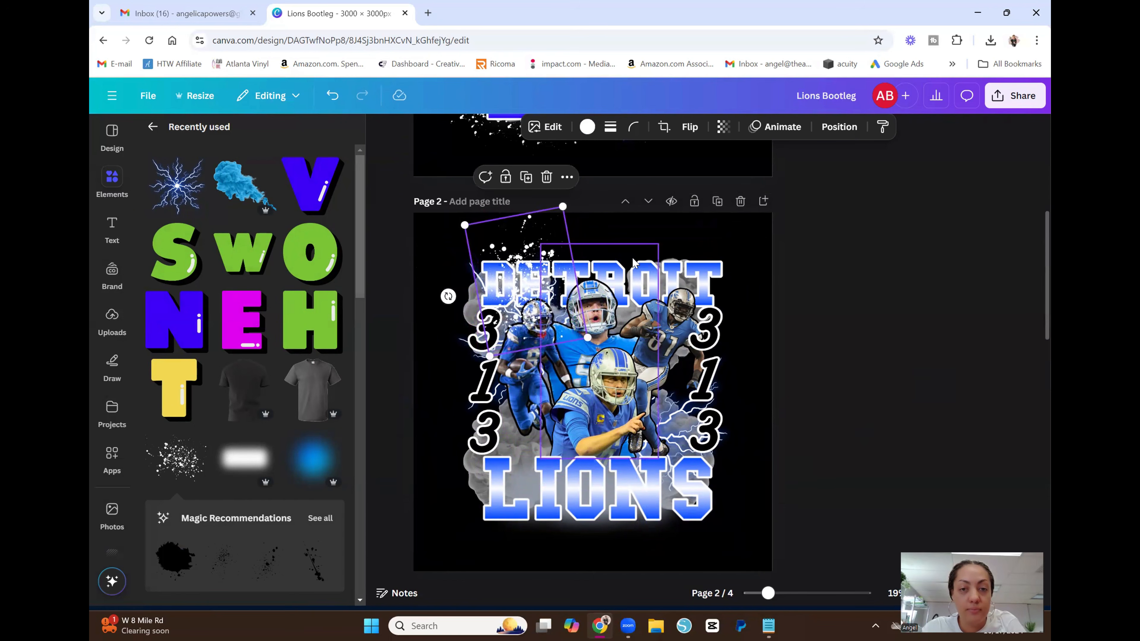
pyautogui.moveTo(541, 227); pyautogui.dragTo(519, 238)
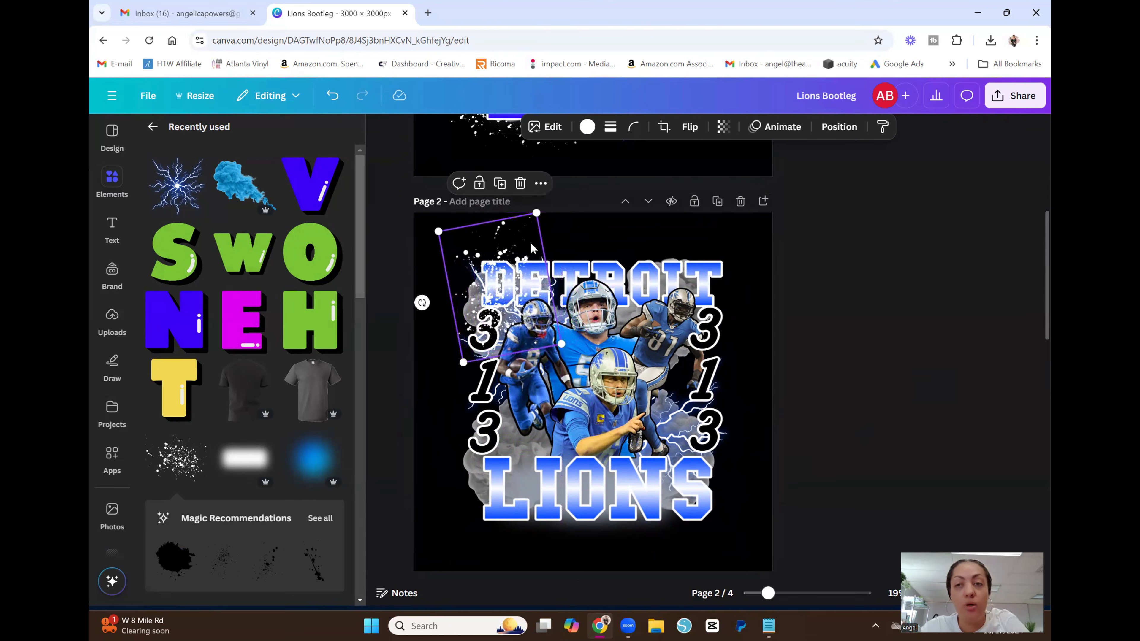
pyautogui.click(835, 132)
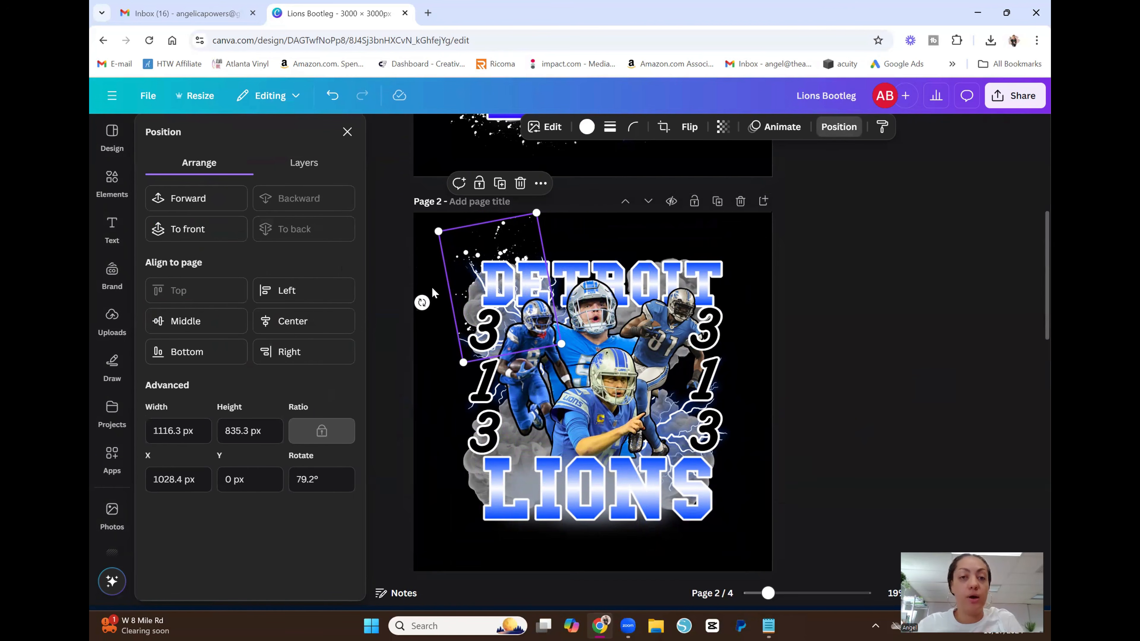
# - Duplicate the splatter, place the copy above the middle of DETROIT, rotate it to 120° and send it to back
pyautogui.click(499, 183)
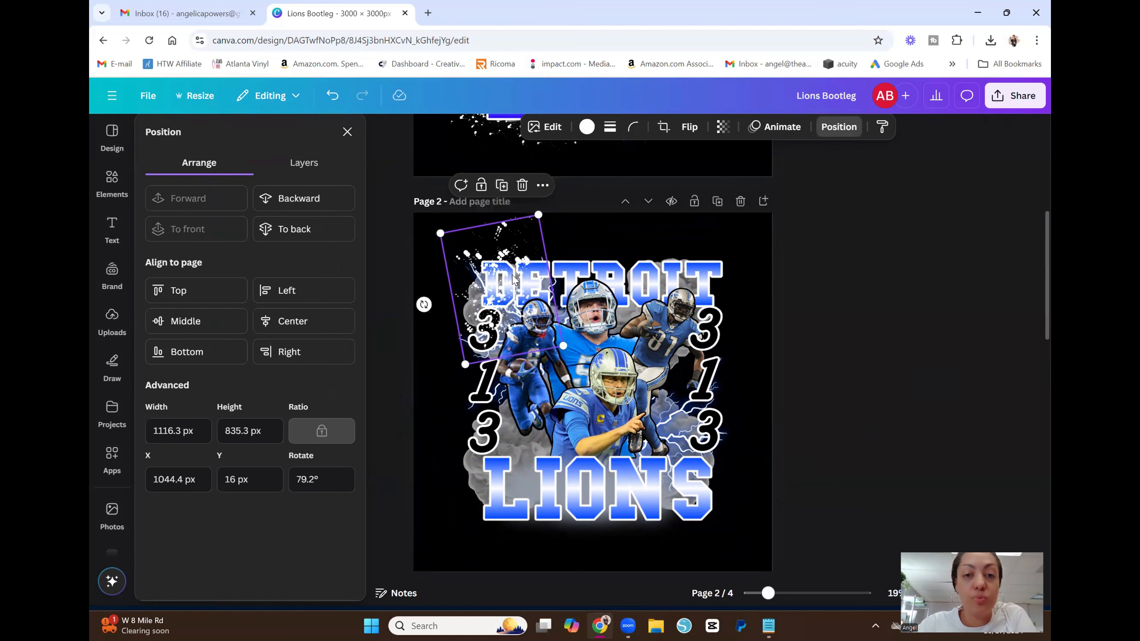
pyautogui.moveTo(513, 278); pyautogui.dragTo(601, 274)
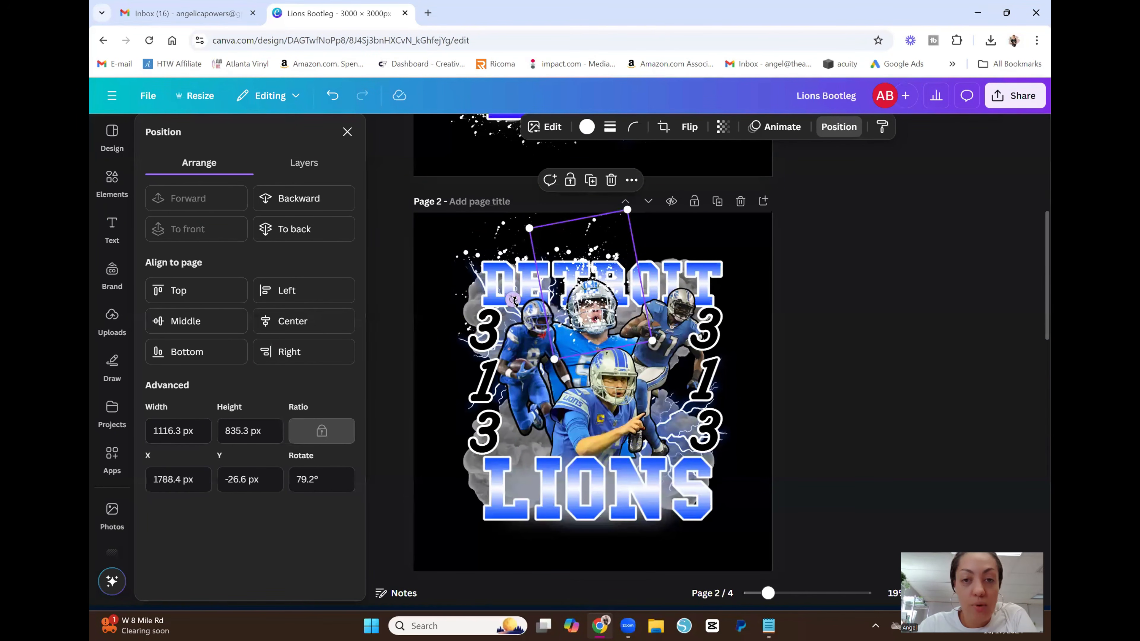
pyautogui.moveTo(513, 299); pyautogui.dragTo(512, 243)
pyautogui.moveTo(584, 299); pyautogui.dragTo(587, 295)
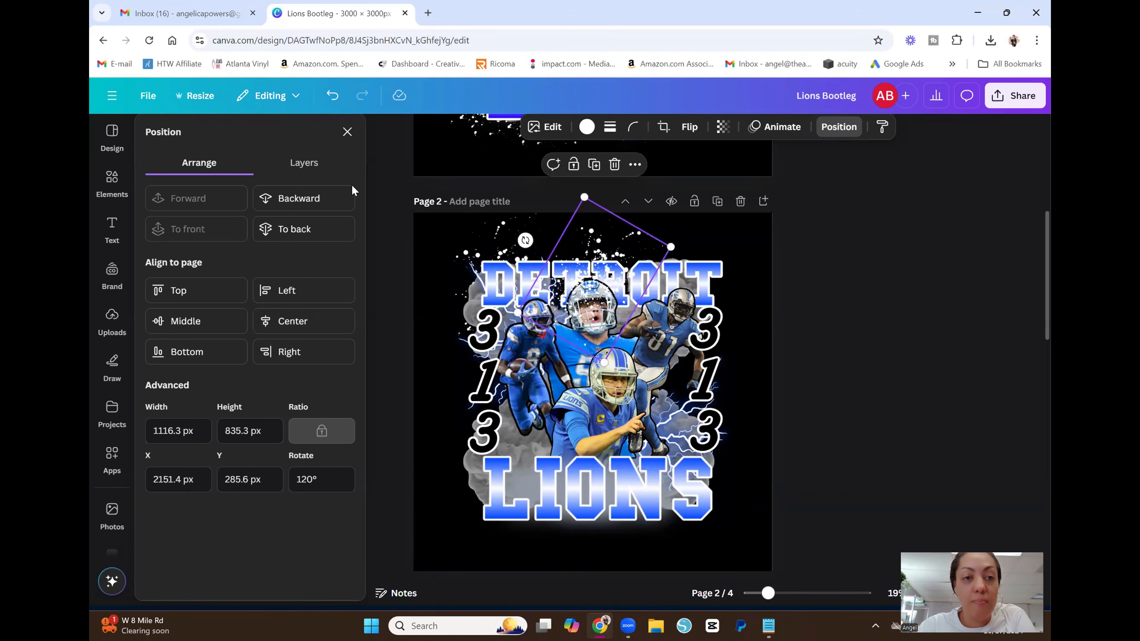
pyautogui.click(330, 229)
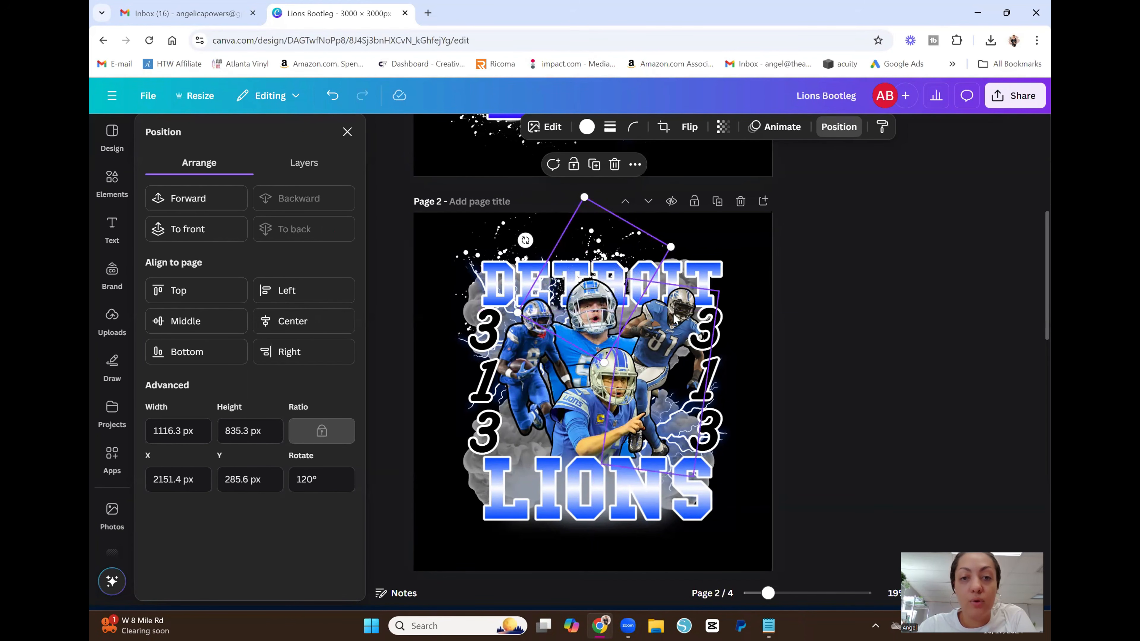
# - Duplicate the 120° splatter twice, placing copies at the design's upper-right corner and beside the right 313, each sent to back
pyautogui.click(707, 279)
pyautogui.moveTo(708, 280); pyautogui.dragTo(715, 292)
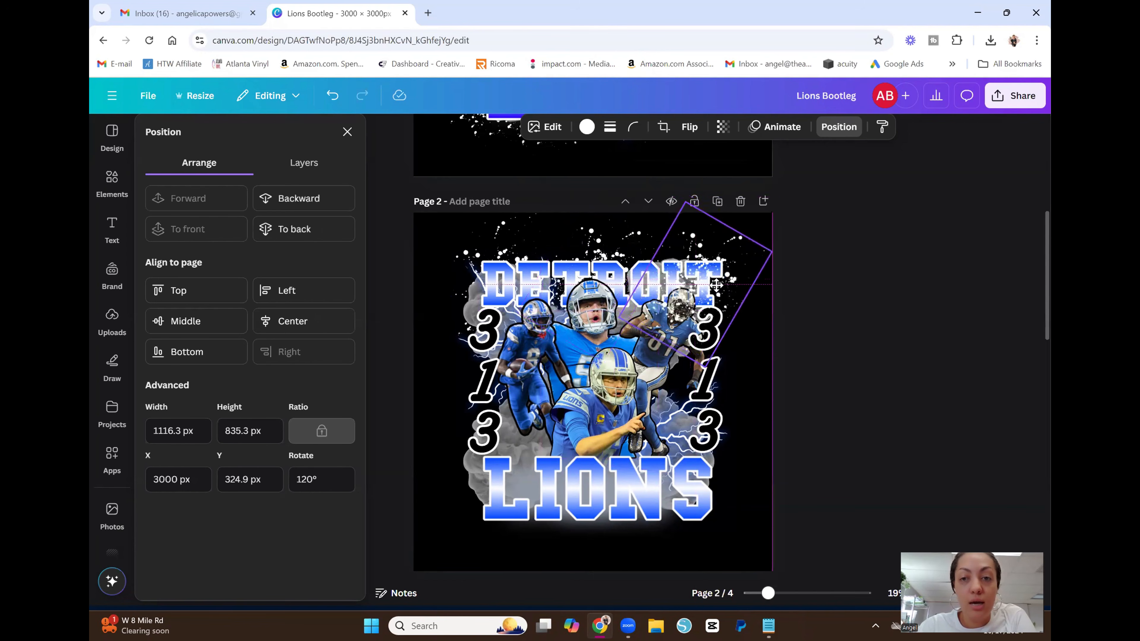
pyautogui.click(317, 224)
pyautogui.click(703, 170)
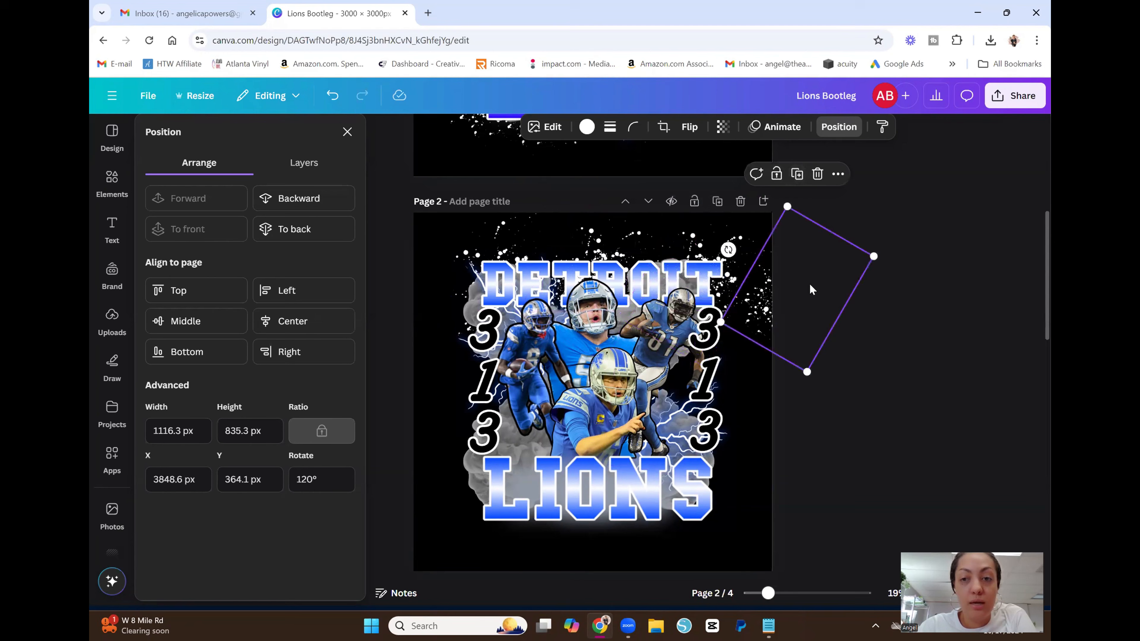
pyautogui.moveTo(811, 289); pyautogui.dragTo(729, 379)
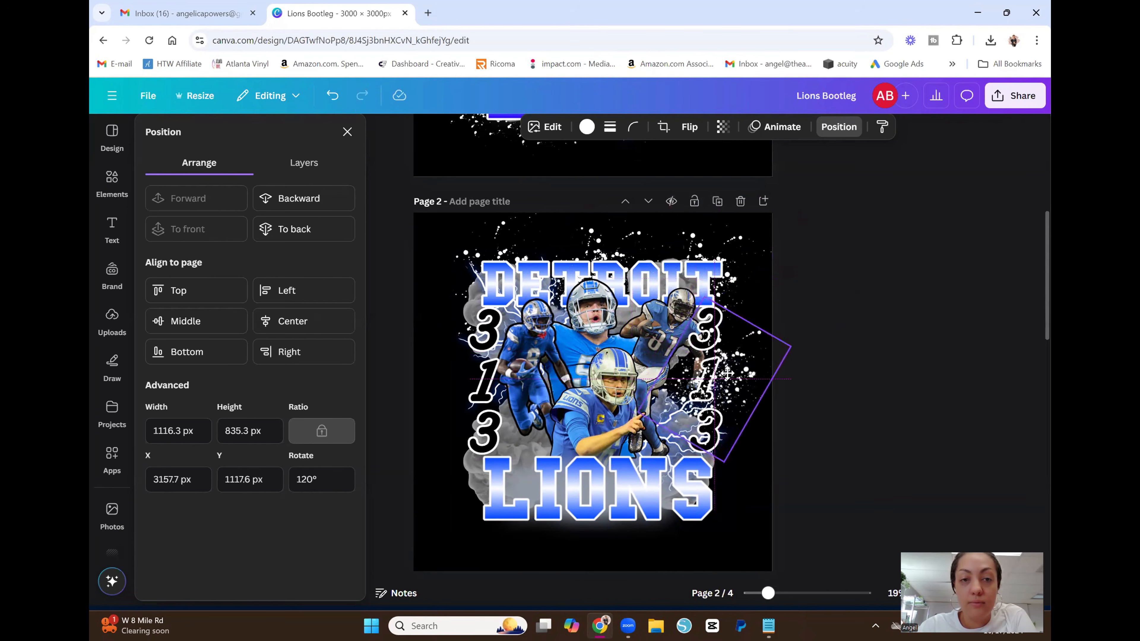
pyautogui.click(330, 234)
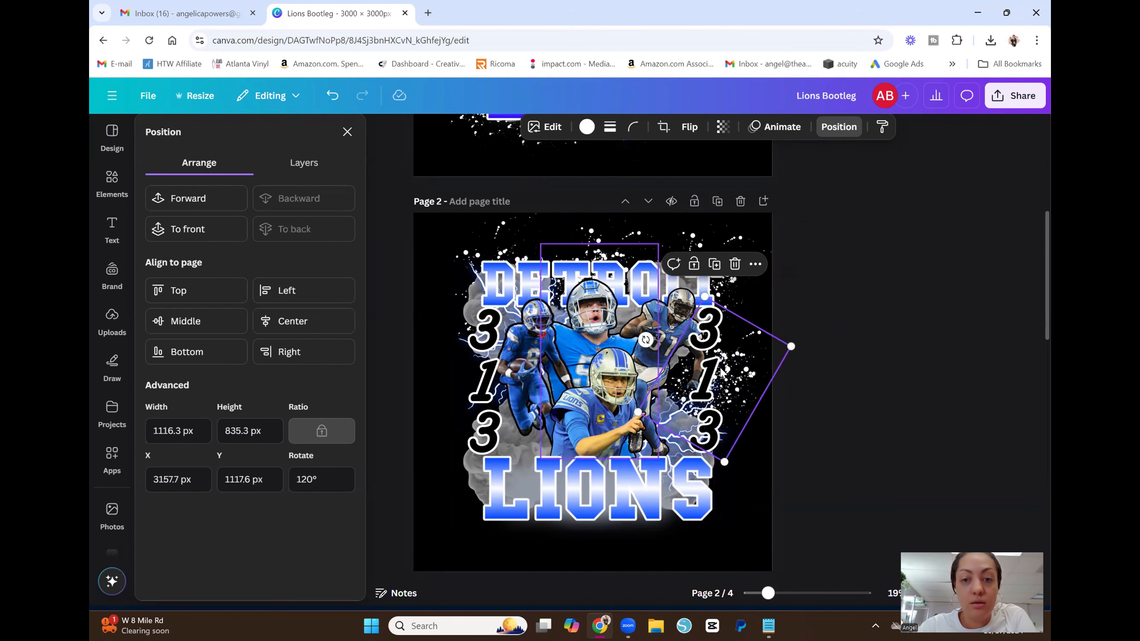
# - Duplicate the splatter again, place the copy around the S of LIONS at the lower-right corner and send it to back
pyautogui.click(714, 264)
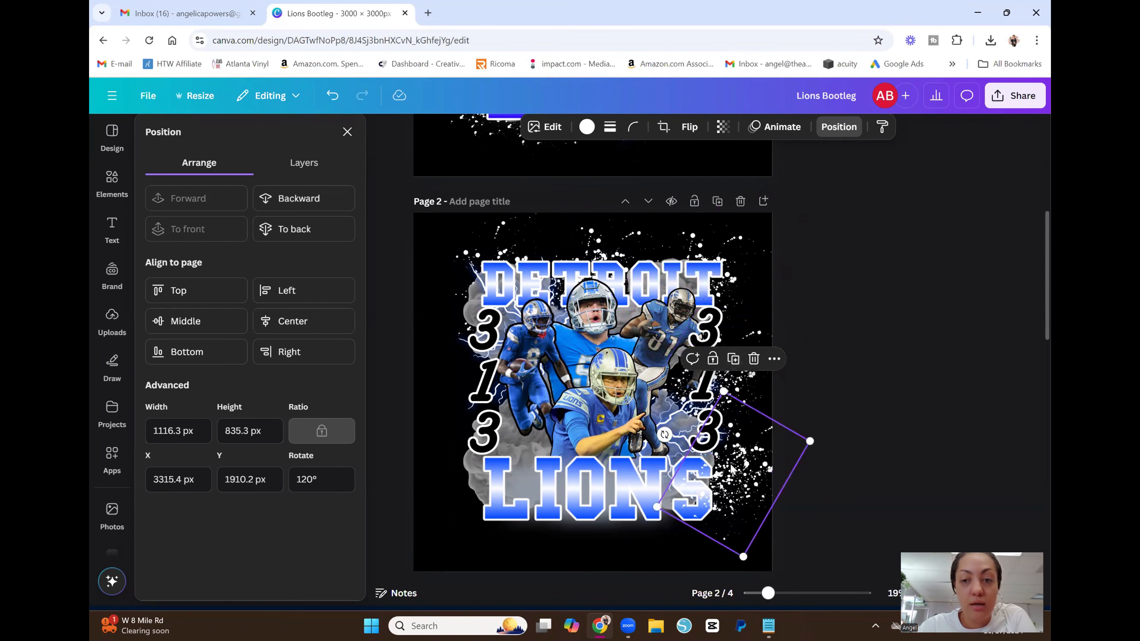
pyautogui.moveTo(715, 468); pyautogui.dragTo(708, 468)
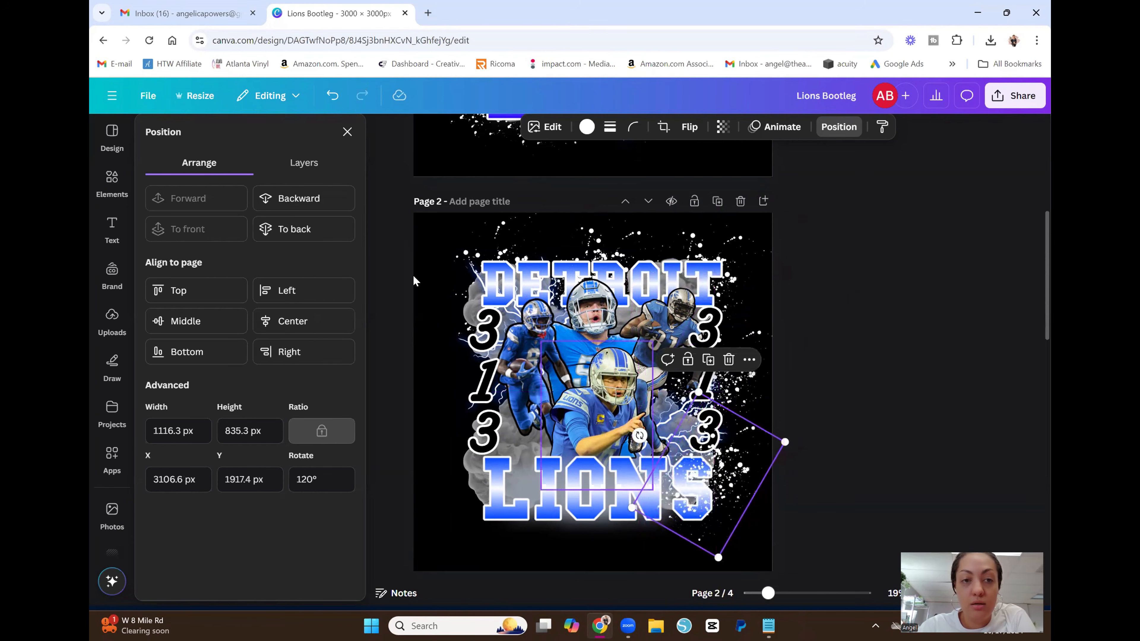
pyautogui.click(294, 229)
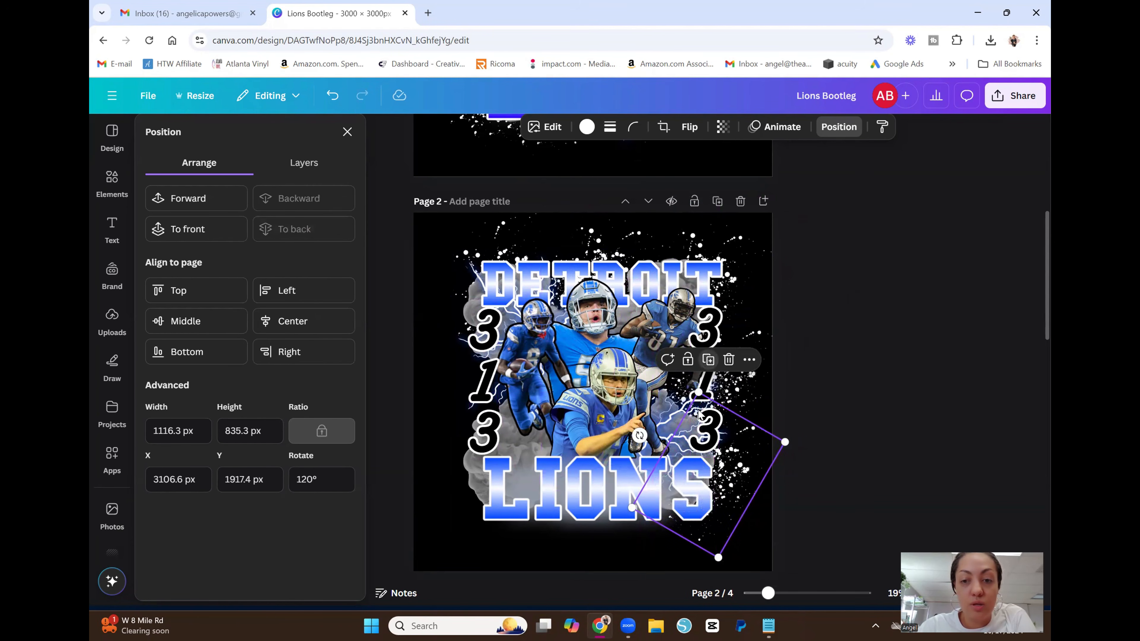
# - Place two more splatter copies along the lower edge of LIONS, one under each half of the word, and send both to back
pyautogui.moveTo(698, 420); pyautogui.dragTo(644, 466)
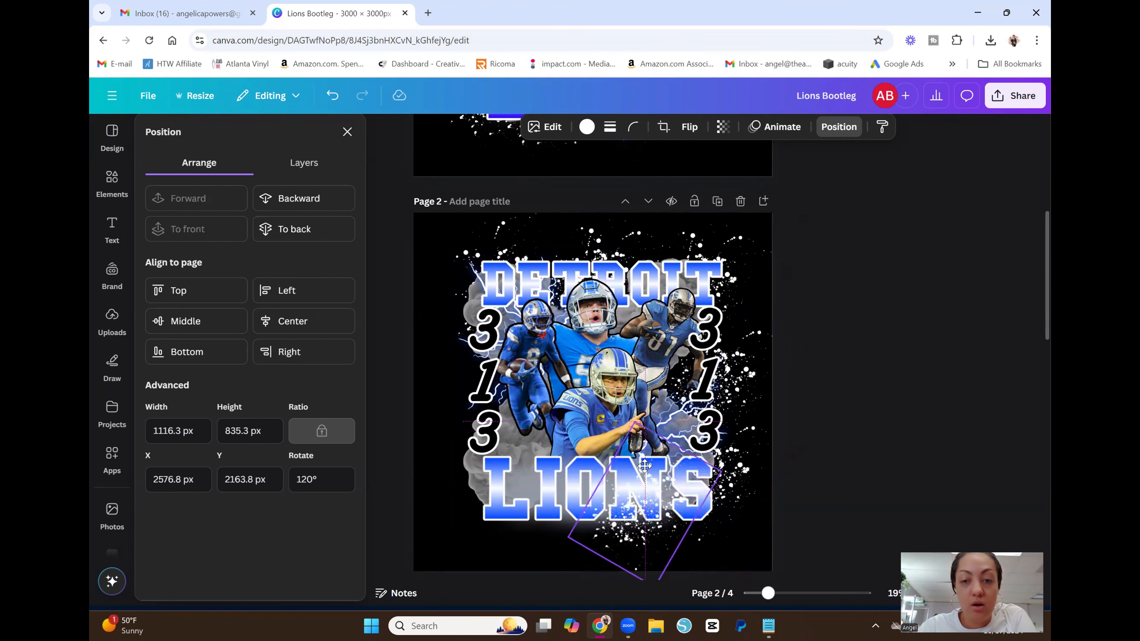
pyautogui.click(335, 232)
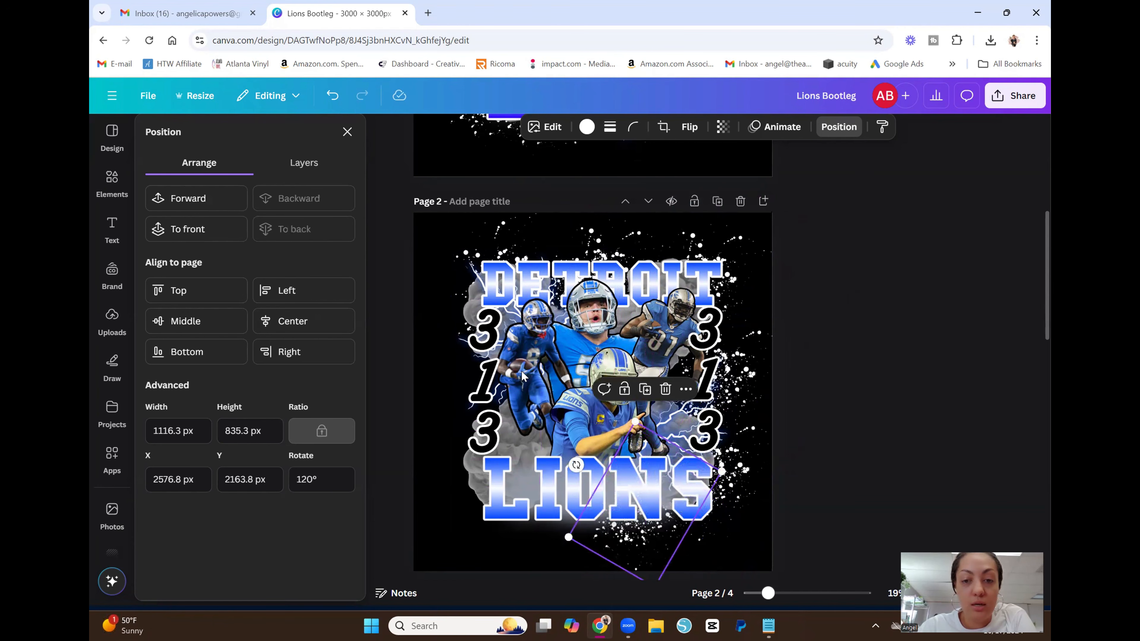
pyautogui.click(646, 390)
pyautogui.moveTo(571, 555); pyautogui.dragTo(537, 522)
pyautogui.click(293, 230)
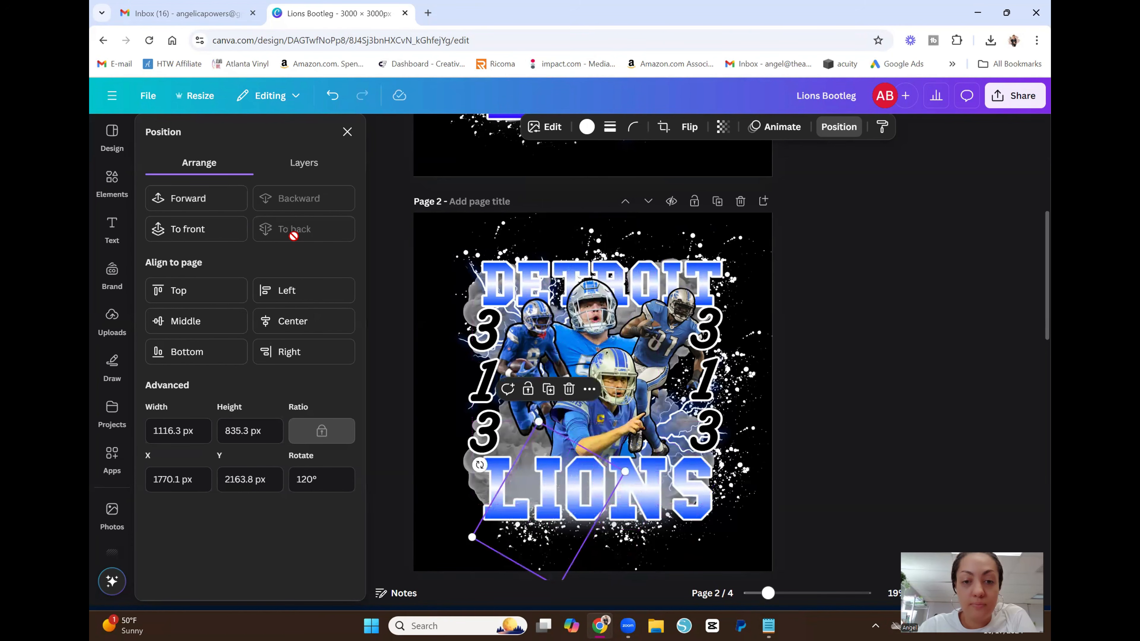
# - Duplicate the splatter, rotate the copy to -177.8°, place it at the design's lower-left side and send it to back
pyautogui.click(548, 389)
pyautogui.moveTo(578, 427); pyautogui.dragTo(501, 393)
pyautogui.moveTo(403, 430); pyautogui.dragTo(475, 406)
pyautogui.moveTo(457, 456); pyautogui.dragTo(511, 401)
pyautogui.click(328, 232)
# - Duplicate the -177.8° splatter twice up the left side, beside the 313 and at the start of DETROIT, sending both copies to back
pyautogui.click(495, 409)
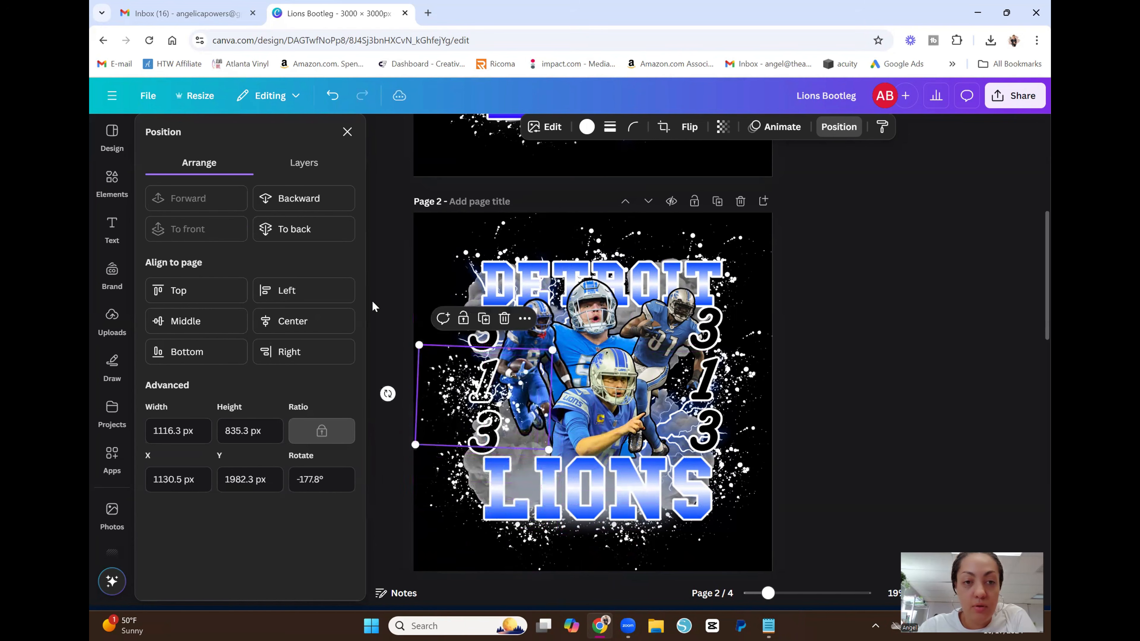
pyautogui.click(320, 232)
pyautogui.click(484, 322)
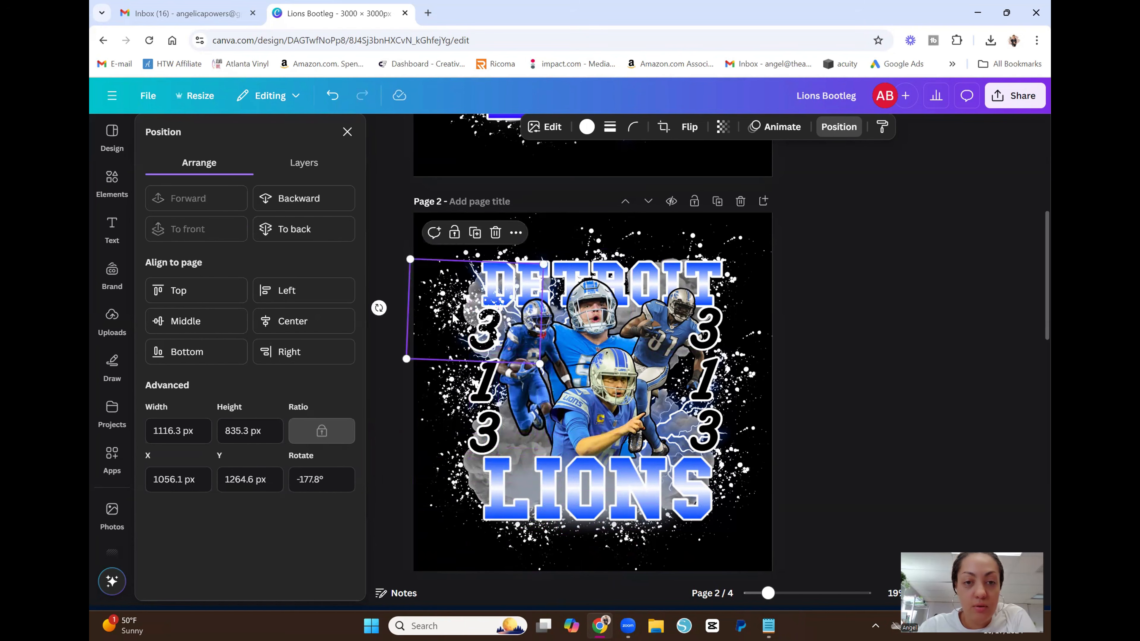
pyautogui.moveTo(456, 312); pyautogui.dragTo(466, 315)
pyautogui.click(314, 229)
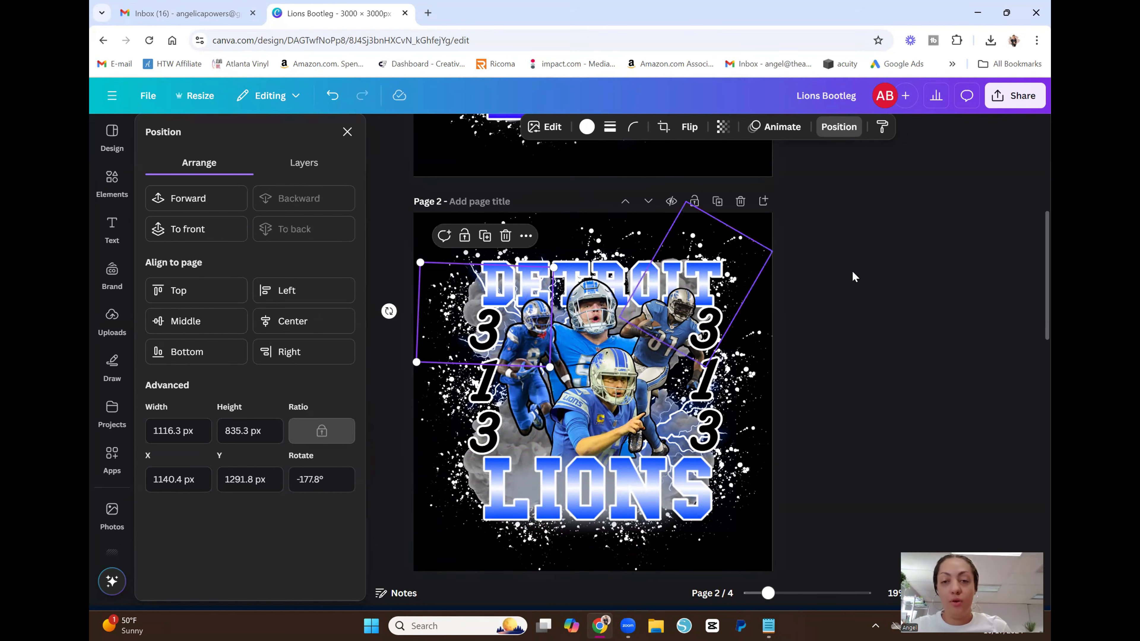
# - Deselect everything and compare page 2's splattered design with the original on page 1
pyautogui.click(869, 286)
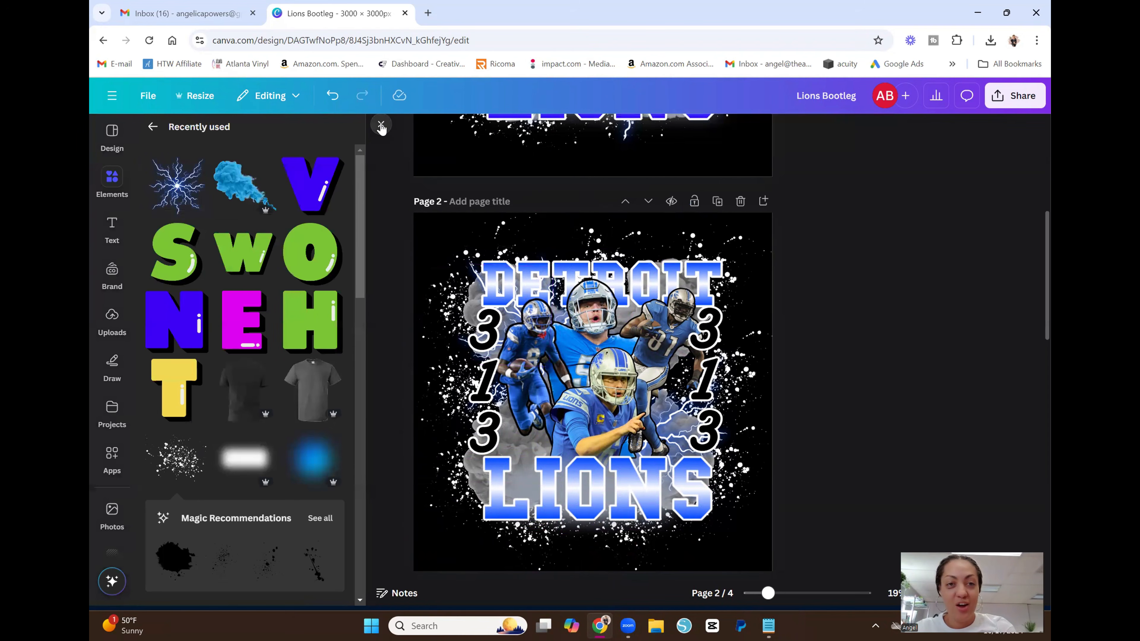
pyautogui.click(381, 125)
pyautogui.scroll(-2, 946, 292)
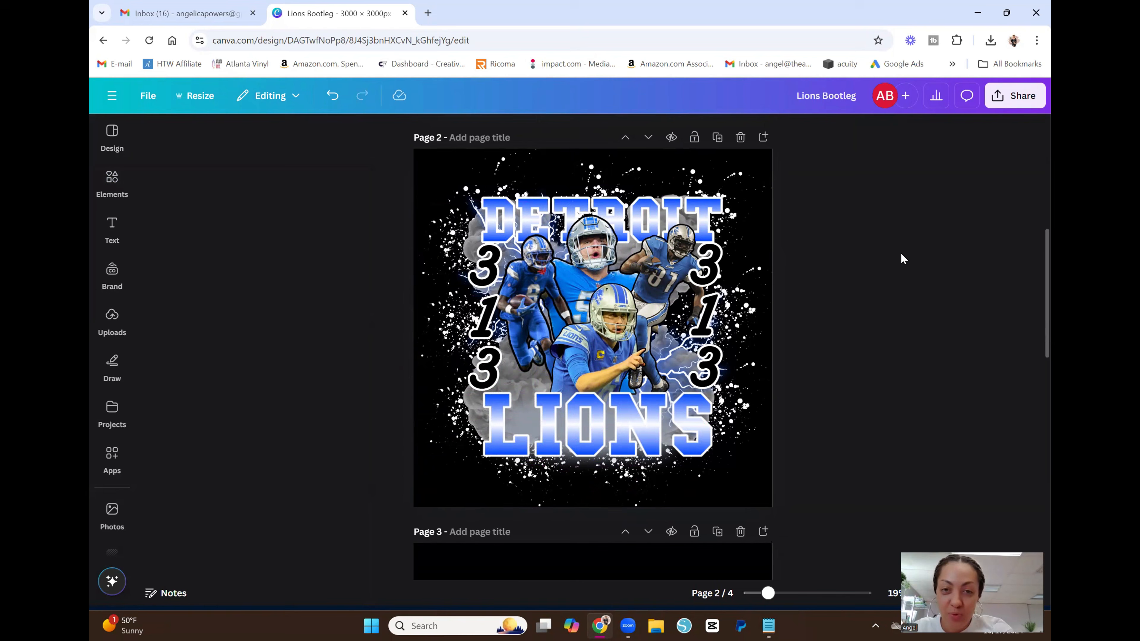
pyautogui.scroll(5, 891, 256)
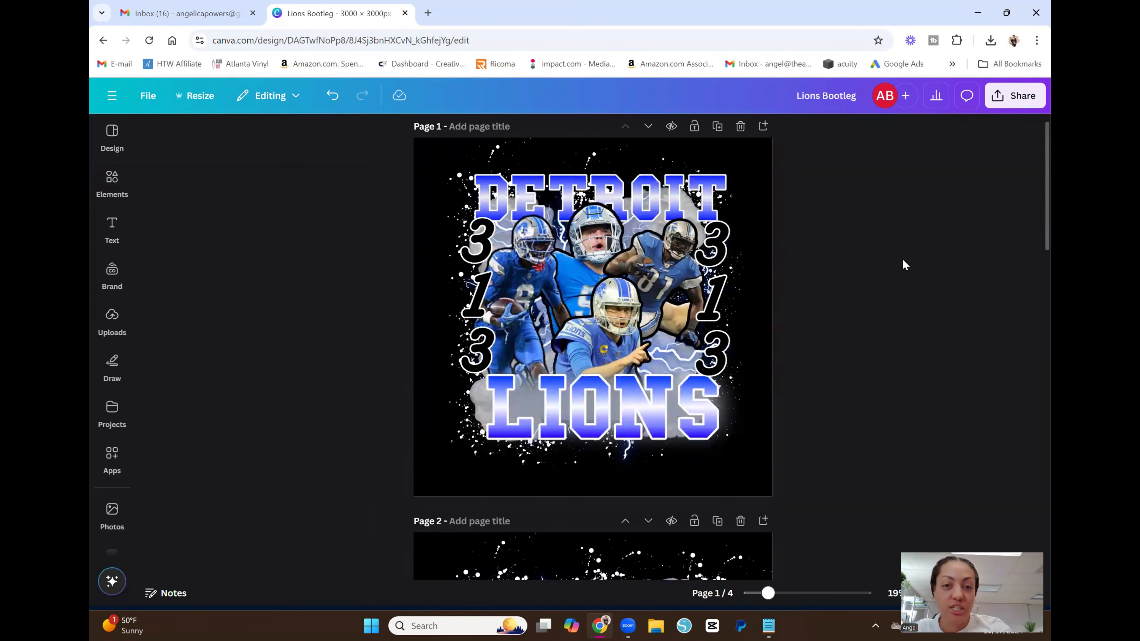
pyautogui.scroll(-3, 895, 260)
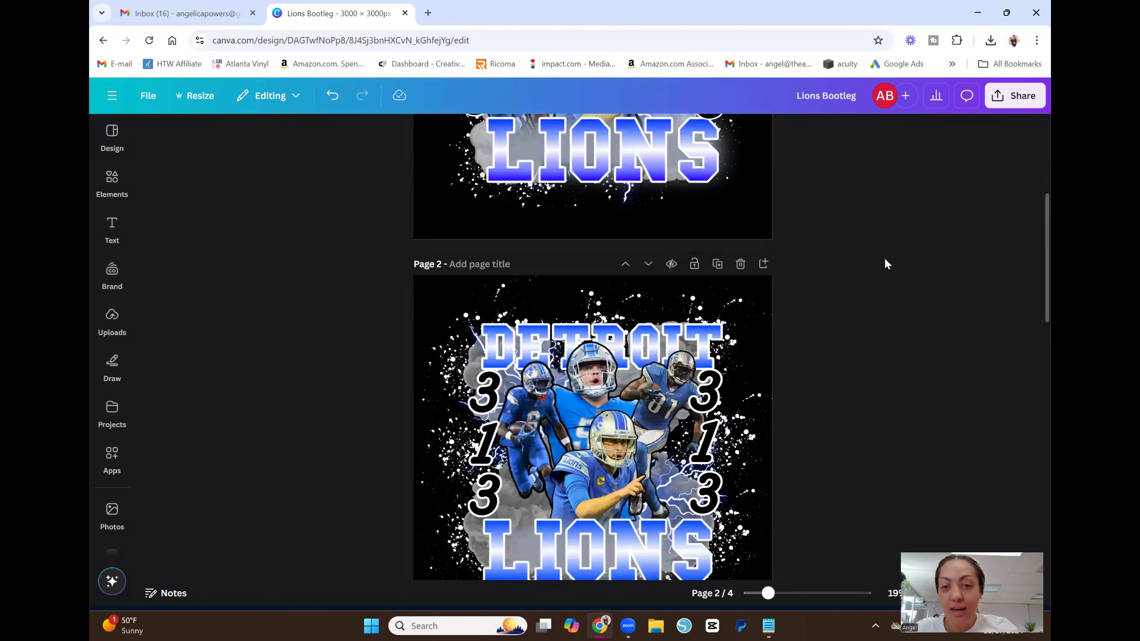
pyautogui.scroll(-2, 886, 264)
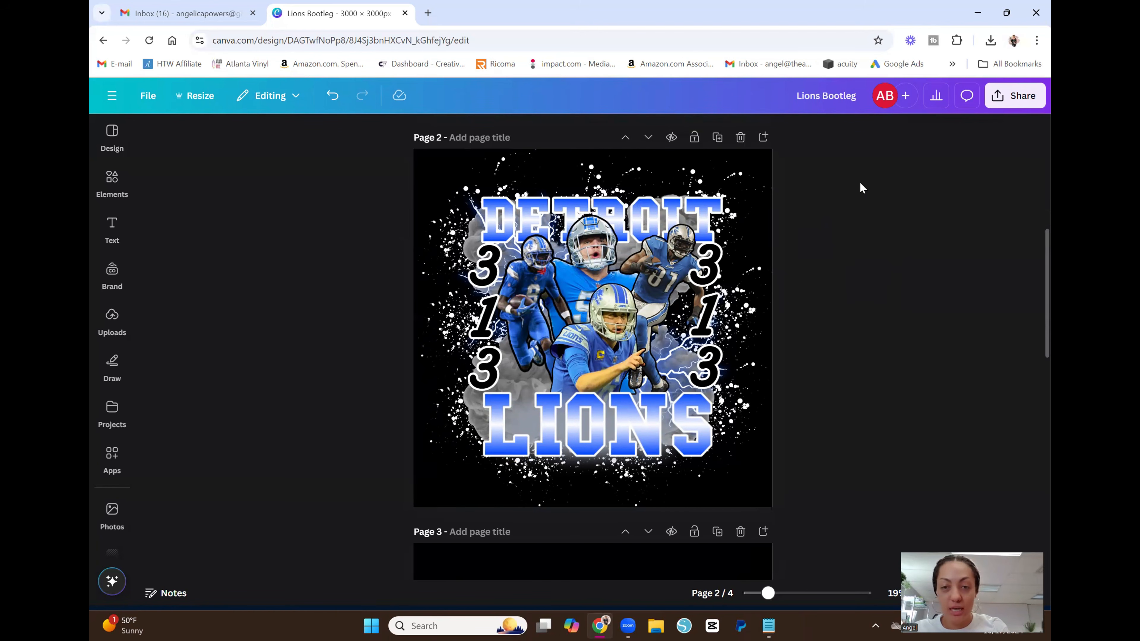
pyautogui.scroll(-1, 917, 184)
pyautogui.scroll(2, 925, 197)
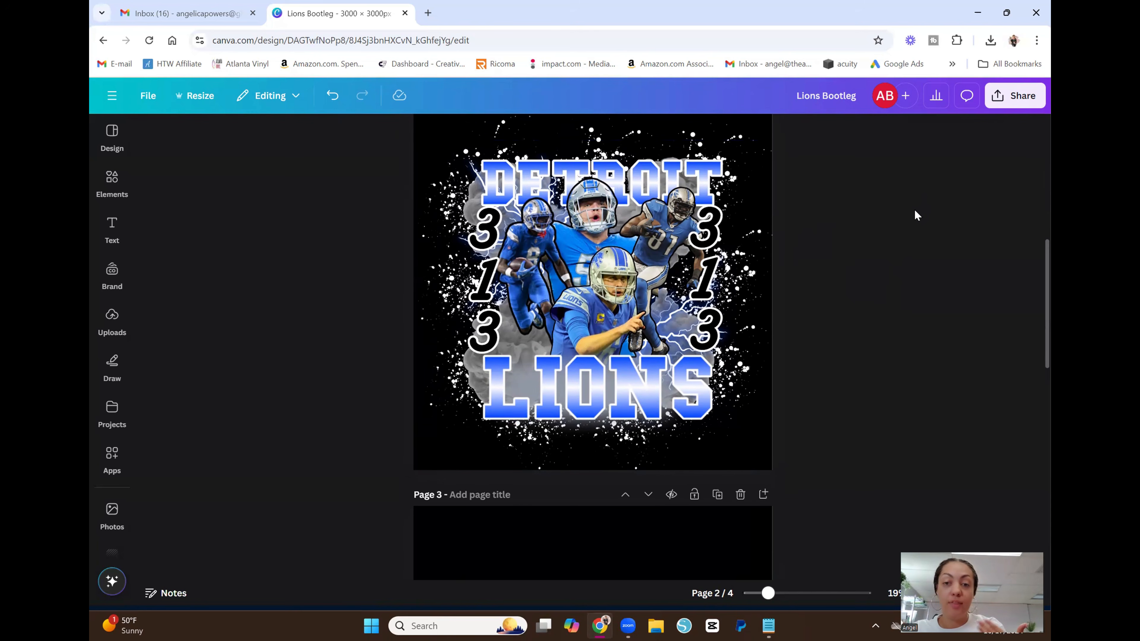